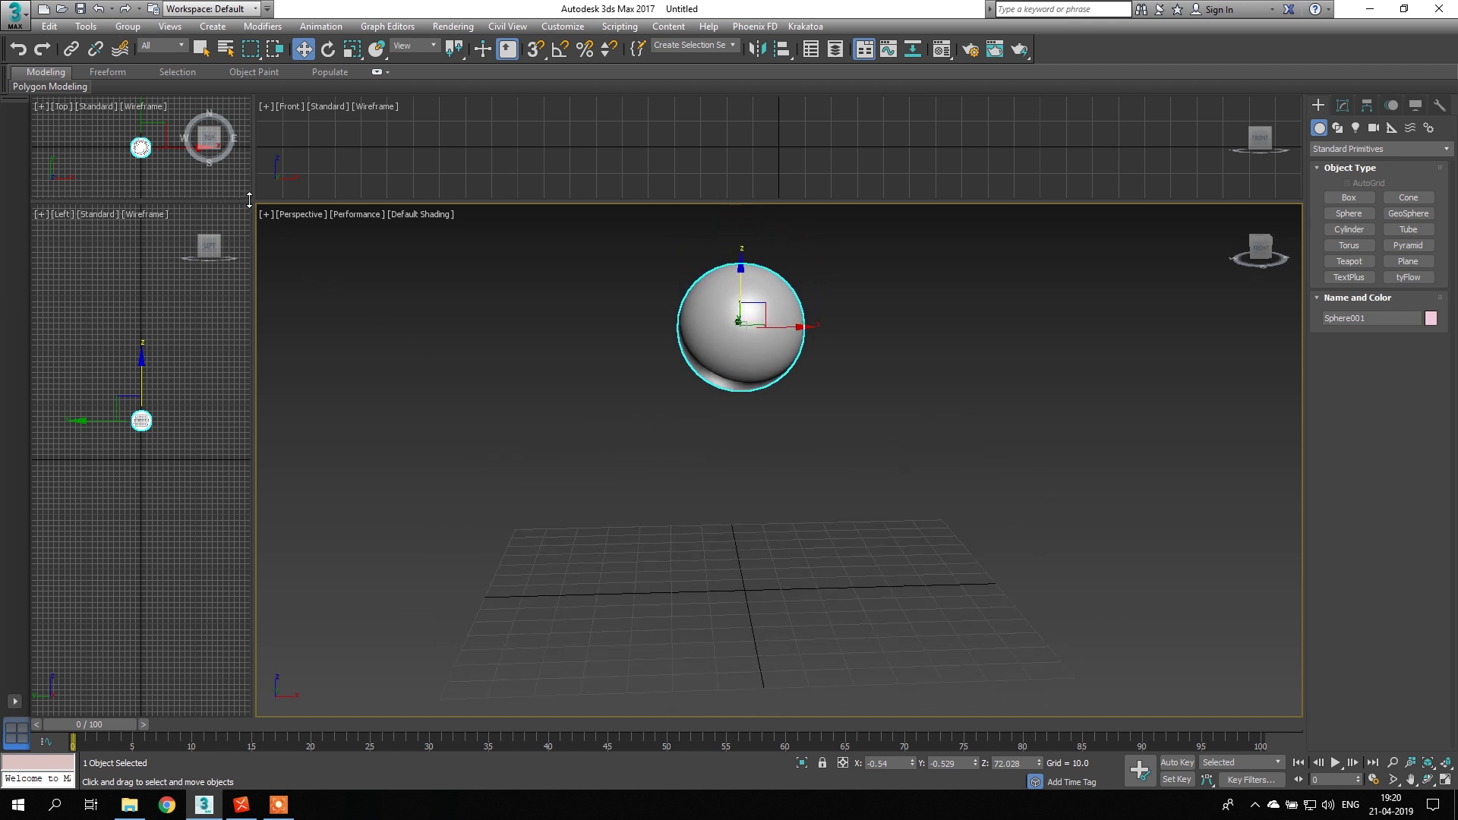
- Enlarge the Perspective viewport and place a tyFlow icon beside the ground grid
{"action": "left_click_drag", "start_coordinate": [253, 201], "coordinate": [152, 177]}
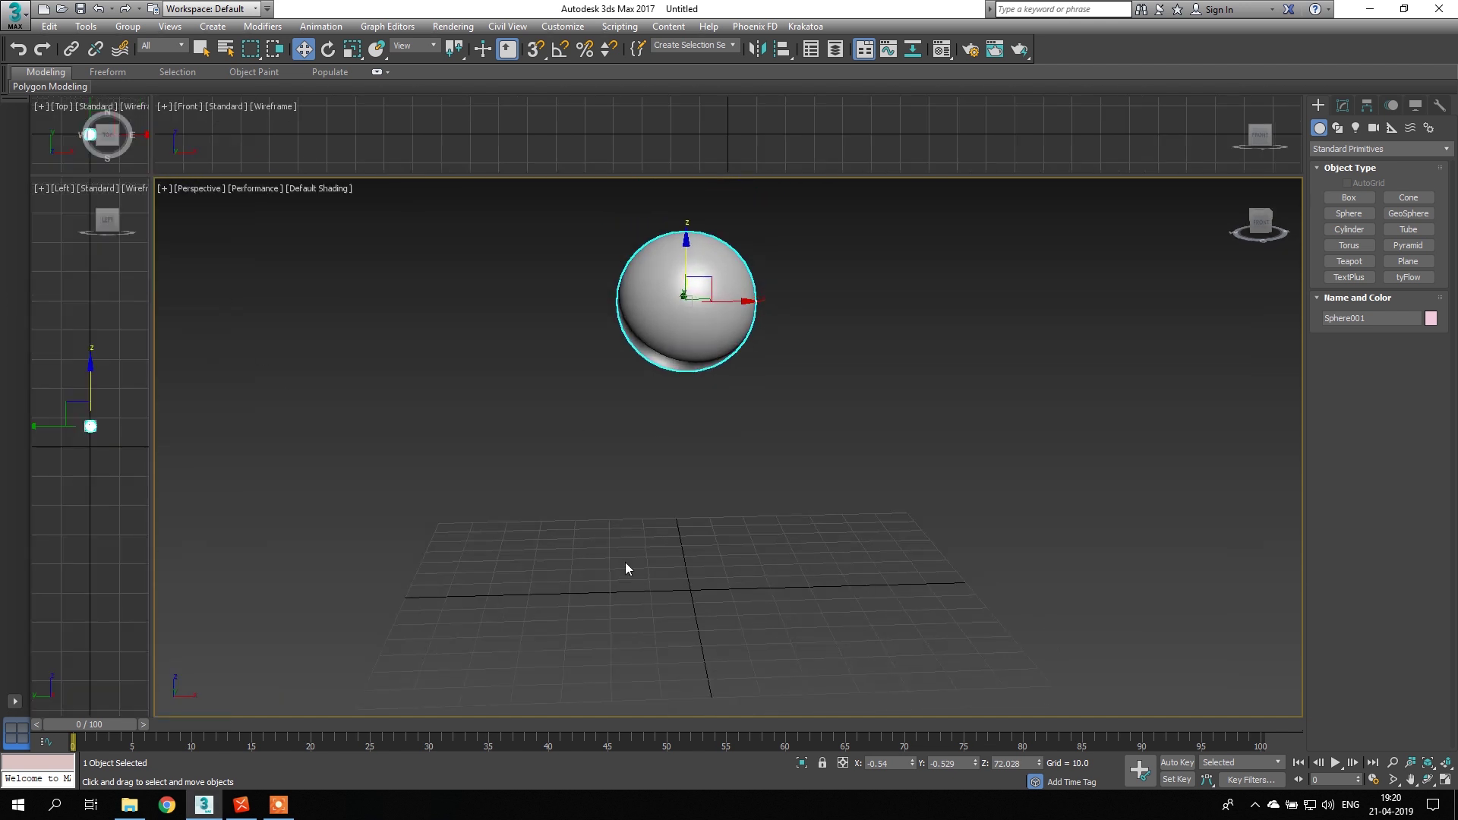
{"action": "scroll", "coordinate": [767, 545], "scroll_direction": "down", "scroll_amount": 2}
{"action": "key", "text": "alt"}
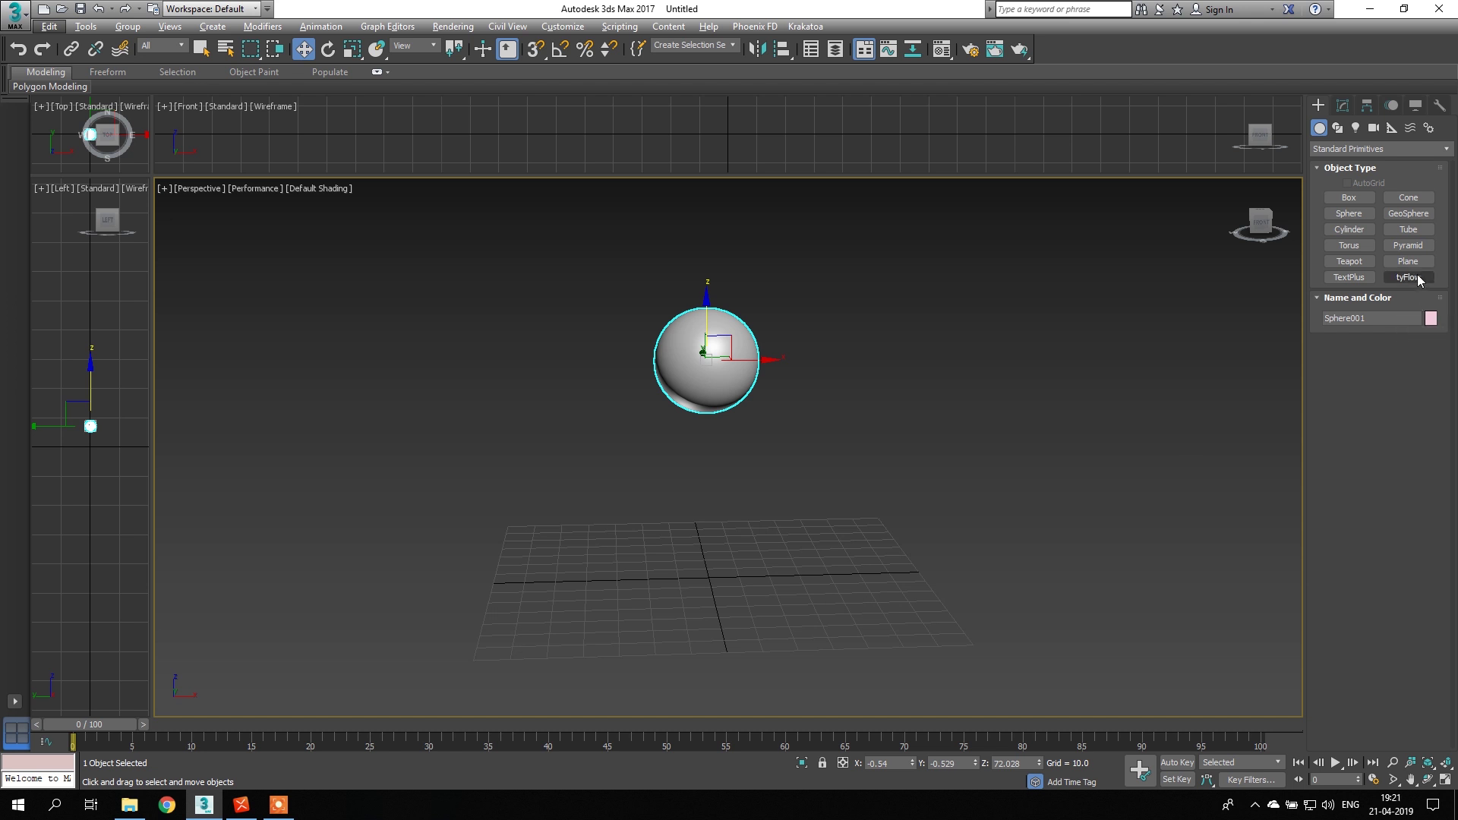
{"action": "left_click", "coordinate": [1409, 277]}
{"action": "left_click", "coordinate": [433, 515]}
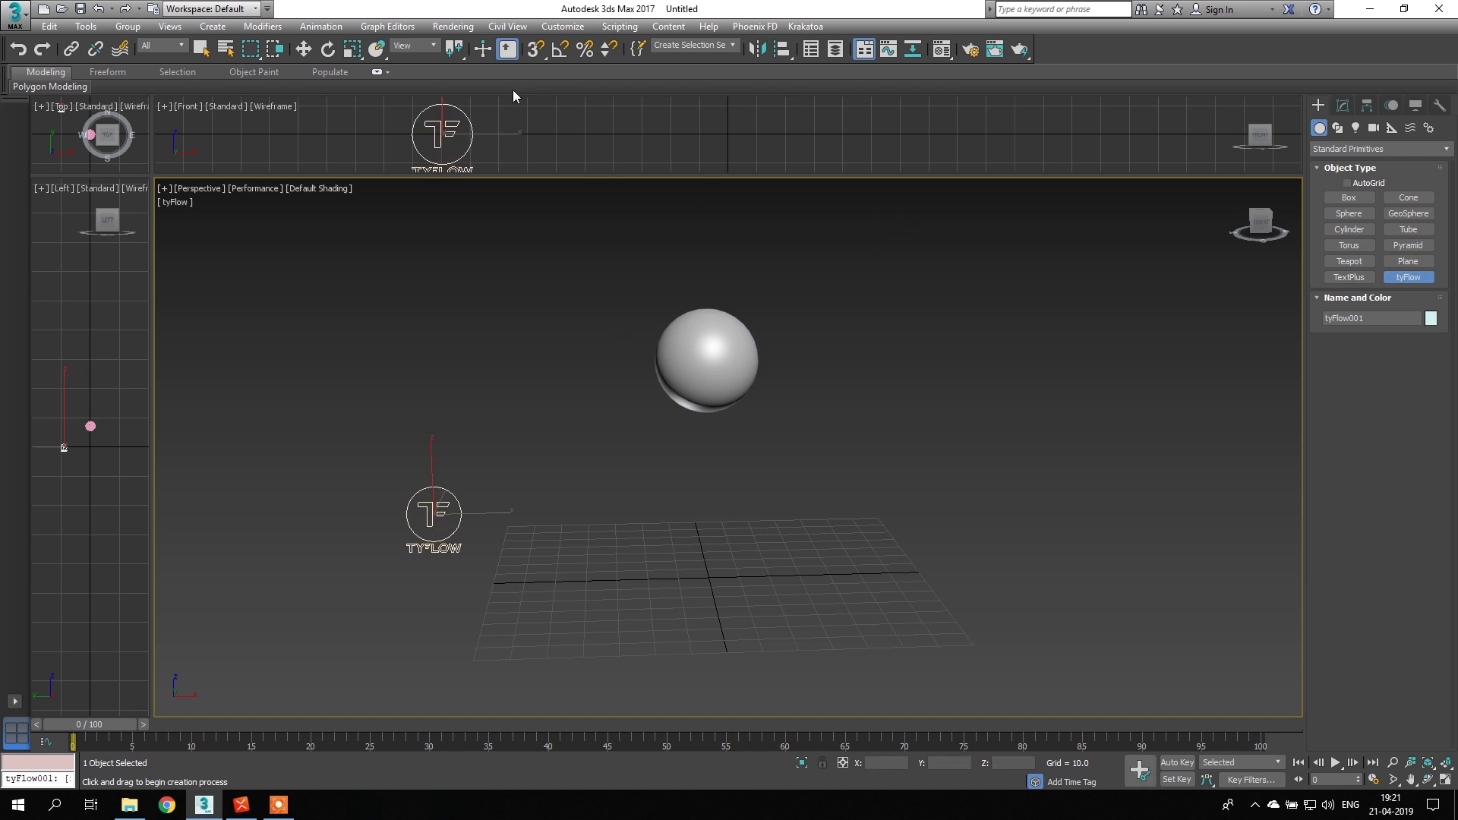
{"action": "left_click", "coordinate": [305, 51]}
- Open the tyFlow editor, move its window aside and narrow it to leave the sphere in view
{"action": "left_click", "coordinate": [1343, 104]}
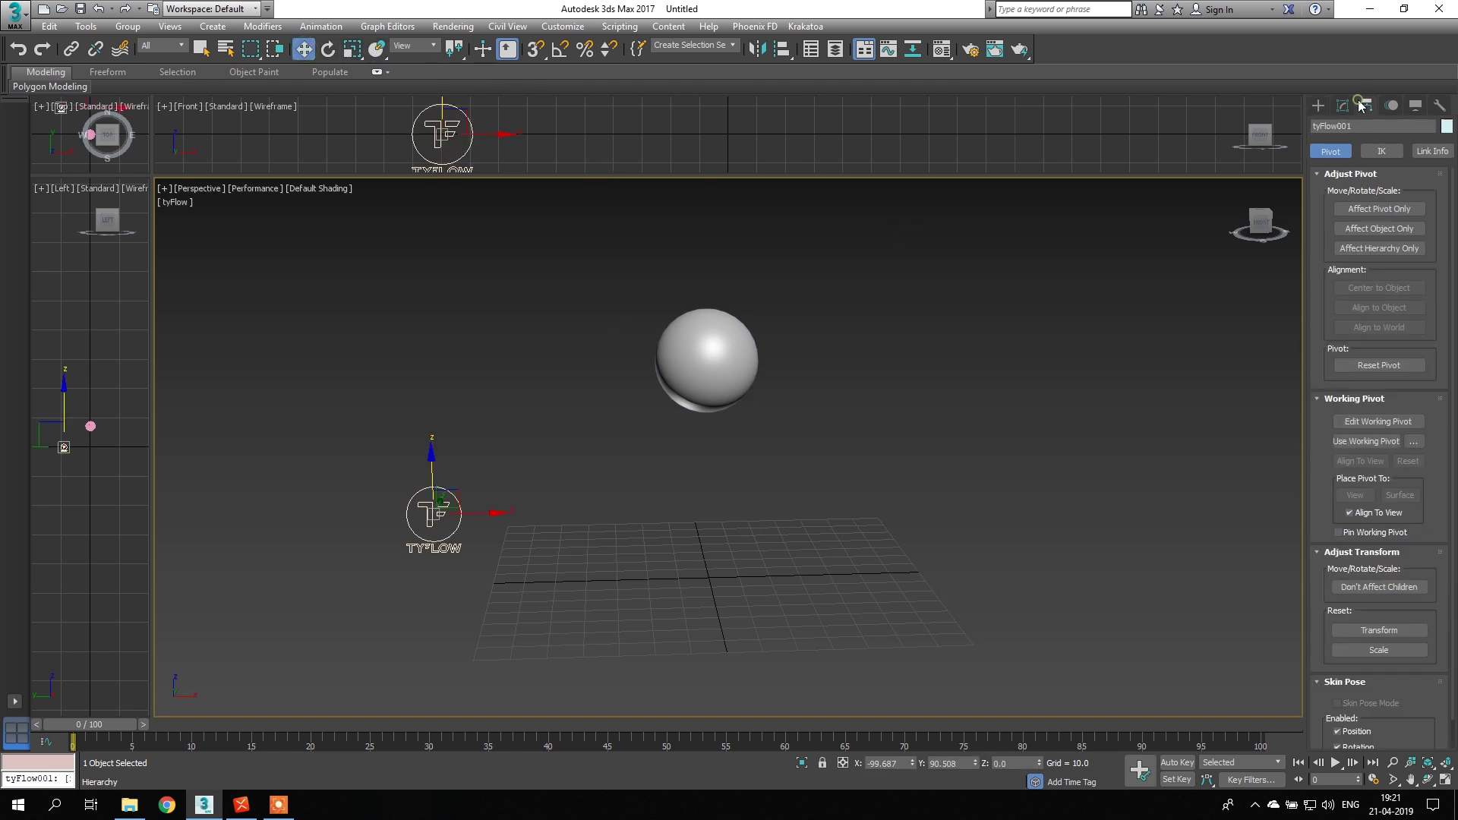
{"action": "left_click", "coordinate": [1376, 343]}
{"action": "left_click_drag", "start_coordinate": [768, 99], "coordinate": [529, 65]}
{"action": "left_click_drag", "start_coordinate": [933, 658], "coordinate": [636, 659]}
{"action": "middle_click_drag", "start_coordinate": [985, 544], "coordinate": [1077, 543]}
- Create a first event with a Birth Shape operator and pick the sphere as its source object
{"action": "left_click_drag", "start_coordinate": [85, 608], "coordinate": [207, 204]}
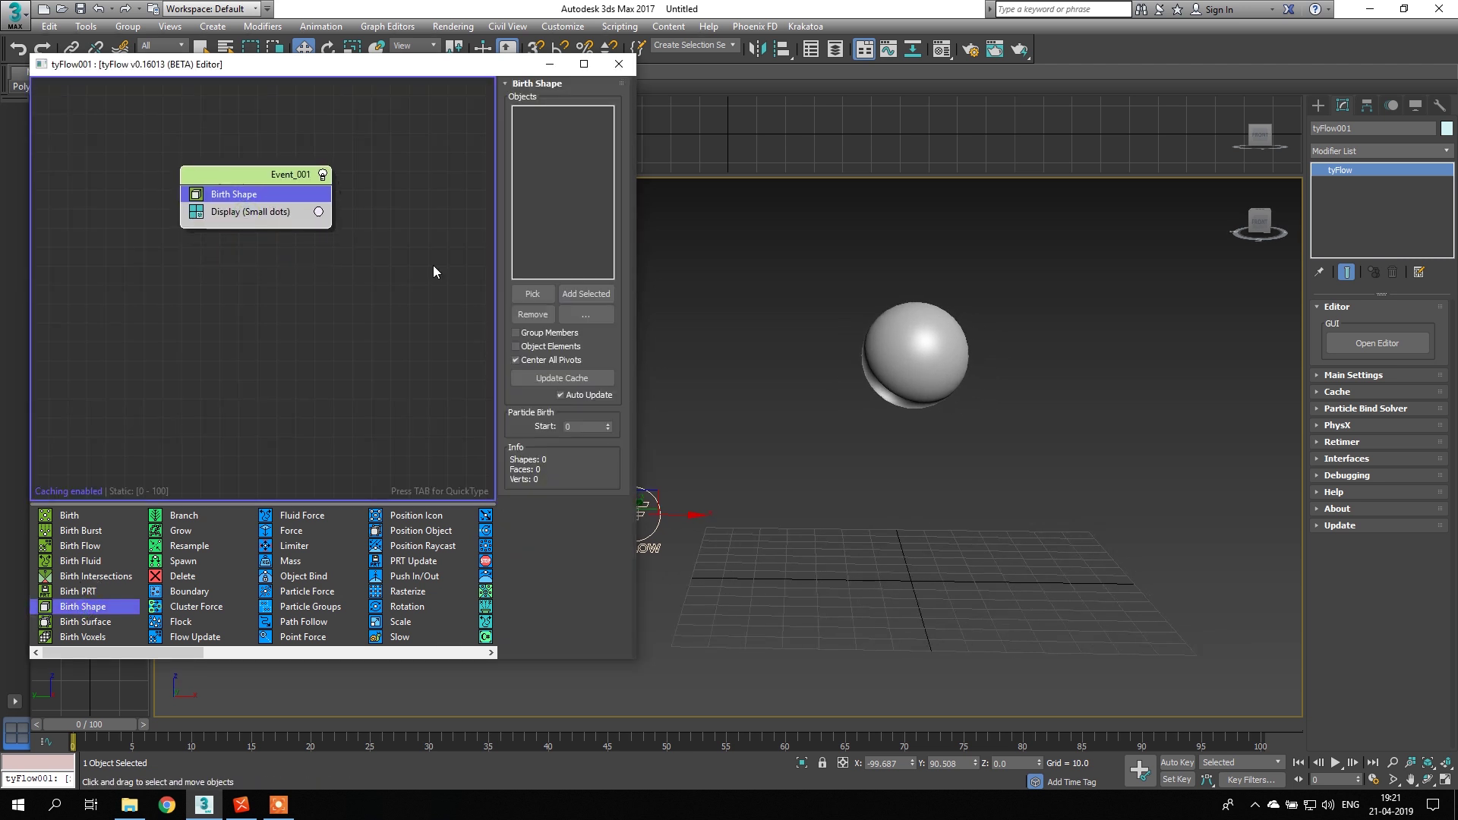
{"action": "left_click", "coordinate": [524, 295]}
{"action": "left_click", "coordinate": [886, 336]}
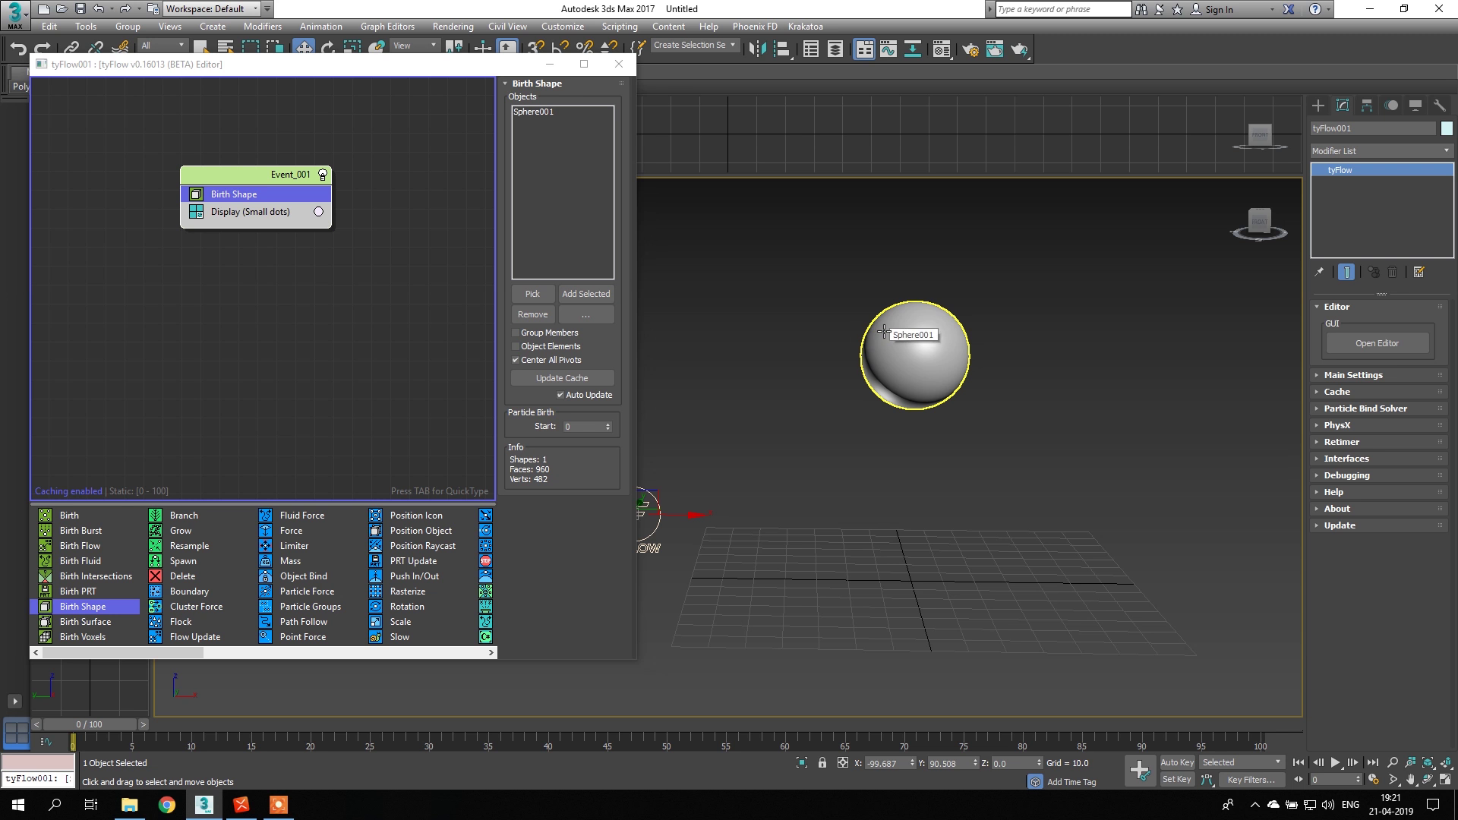
- Hide the original sphere through its object properties
{"action": "left_click", "coordinate": [886, 337]}
{"action": "right_click", "coordinate": [885, 337]}
{"action": "left_click", "coordinate": [923, 438]}
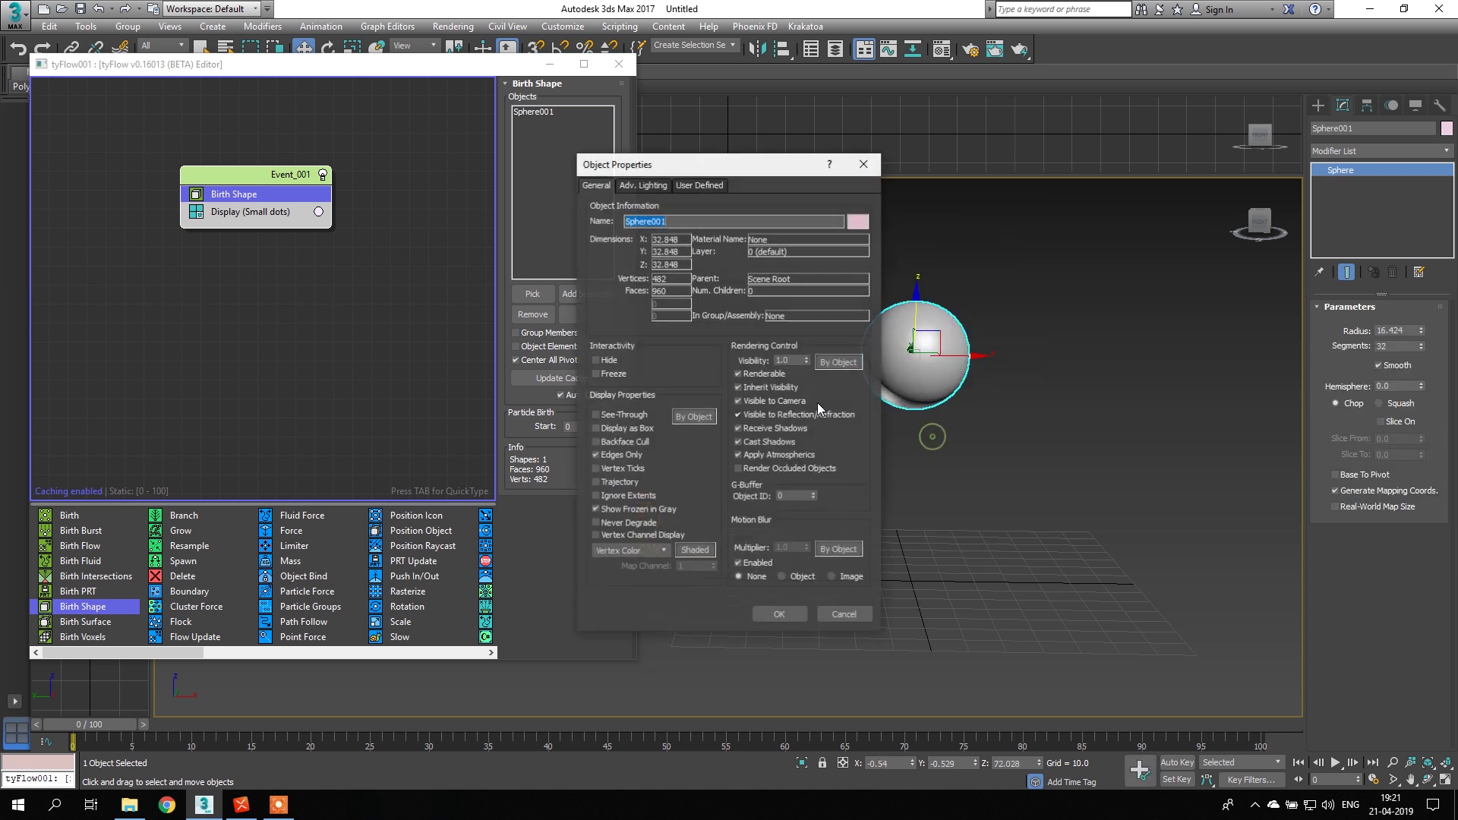
{"action": "left_click", "coordinate": [596, 360]}
{"action": "left_click", "coordinate": [779, 615]}
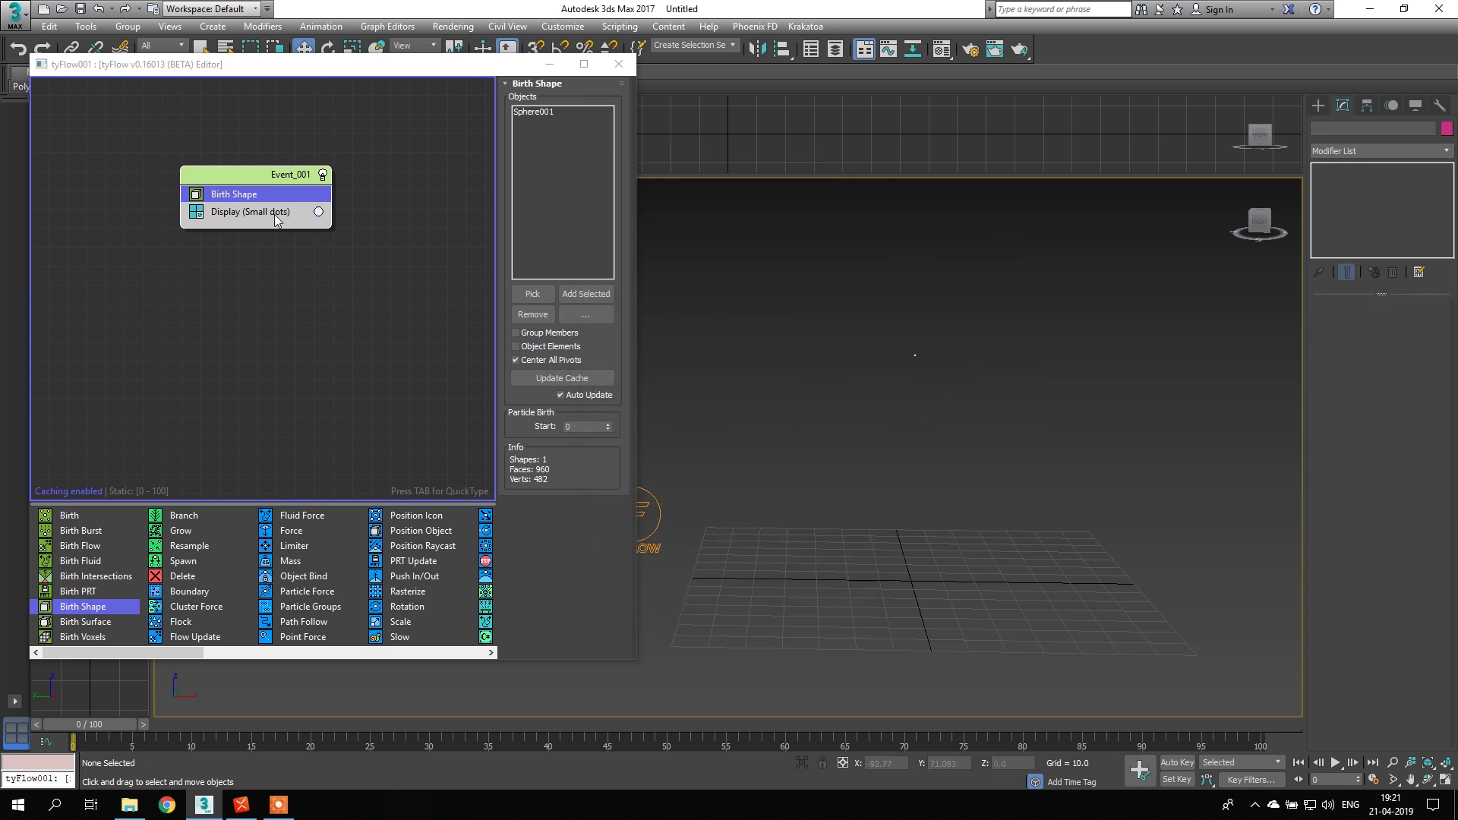
- Set the first event's Display operator to show particles as Geometry
{"action": "left_click", "coordinate": [266, 212]}
{"action": "left_click", "coordinate": [562, 114]}
{"action": "left_click", "coordinate": [533, 196]}
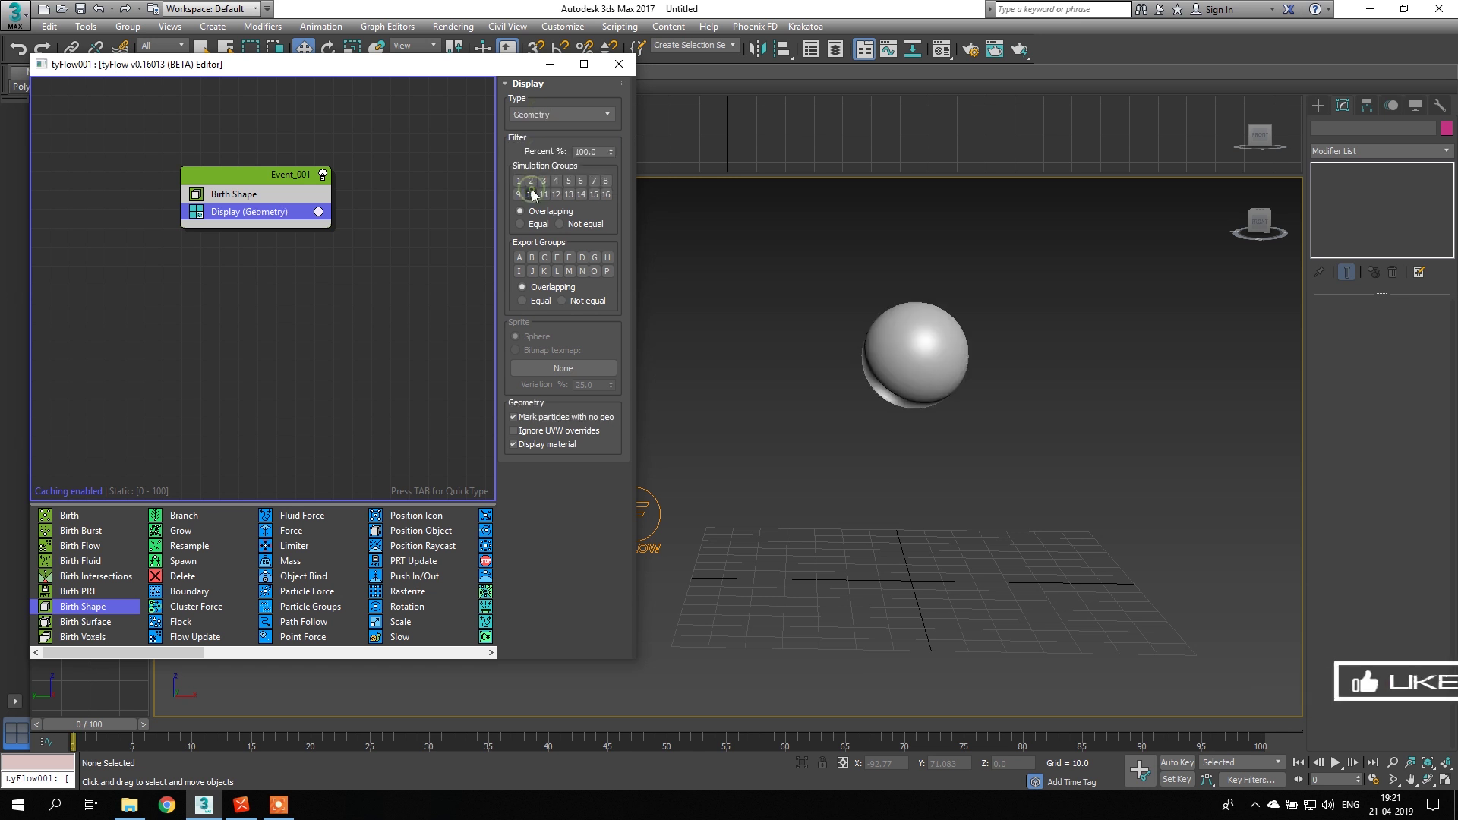
{"action": "mouse_move", "coordinate": [114, 721]}
{"action": "left_mouse_down"}
{"action": "mouse_move", "coordinate": [206, 715]}
{"action": "mouse_move", "coordinate": [101, 720]}
{"action": "left_mouse_up"}
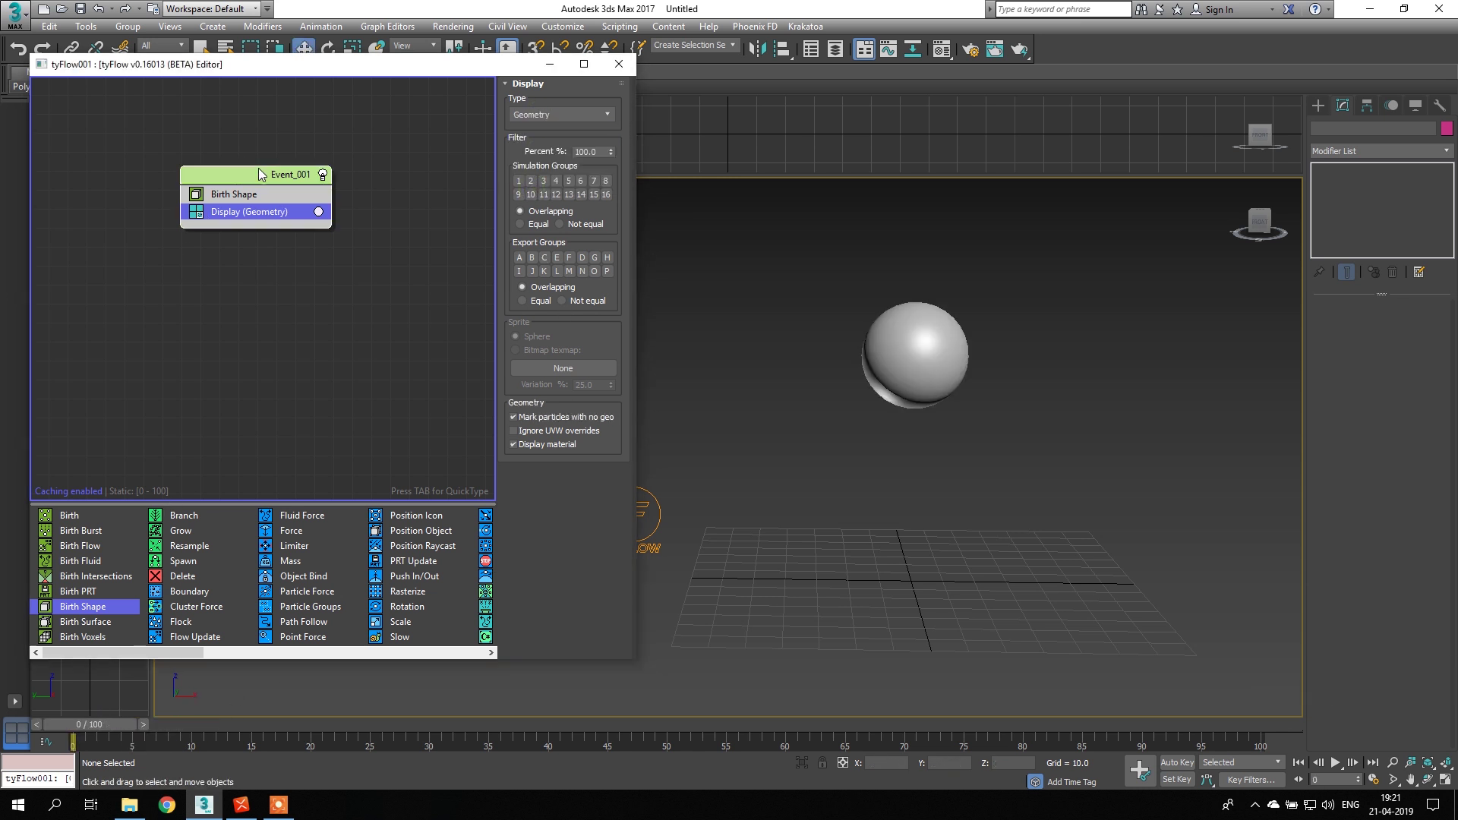
- Change the first event's display color to white and reposition the event in the flow editor
{"action": "left_click_drag", "start_coordinate": [261, 174], "coordinate": [199, 161]}
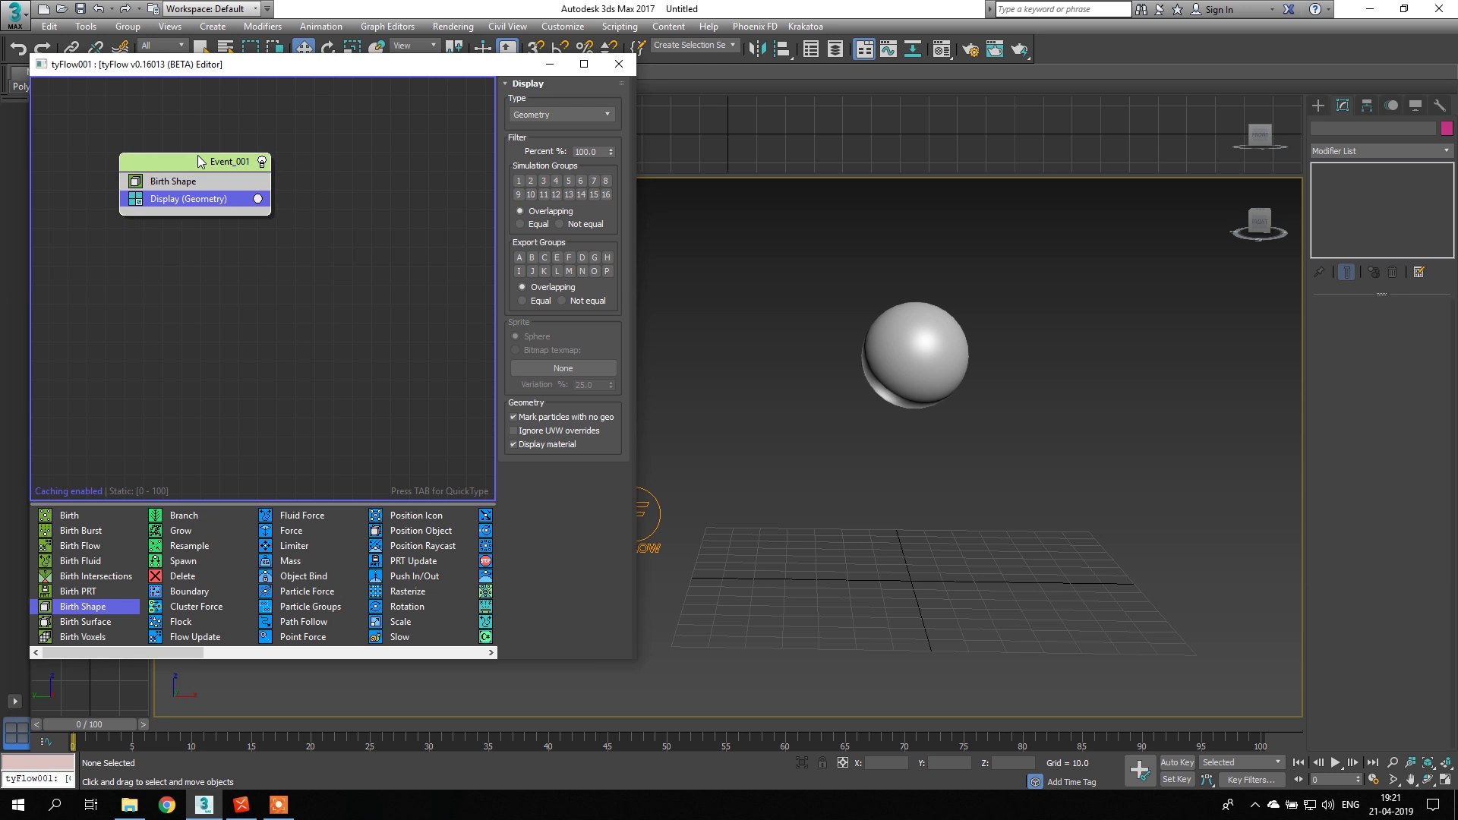
{"action": "mouse_move", "coordinate": [307, 76]}
{"action": "left_mouse_down"}
{"action": "mouse_move", "coordinate": [317, 273]}
{"action": "mouse_move", "coordinate": [297, 239]}
{"action": "mouse_move", "coordinate": [327, 82]}
{"action": "left_mouse_up"}
{"action": "left_click", "coordinate": [255, 188]}
{"action": "left_click", "coordinate": [279, 220]}
{"action": "left_click", "coordinate": [316, 207]}
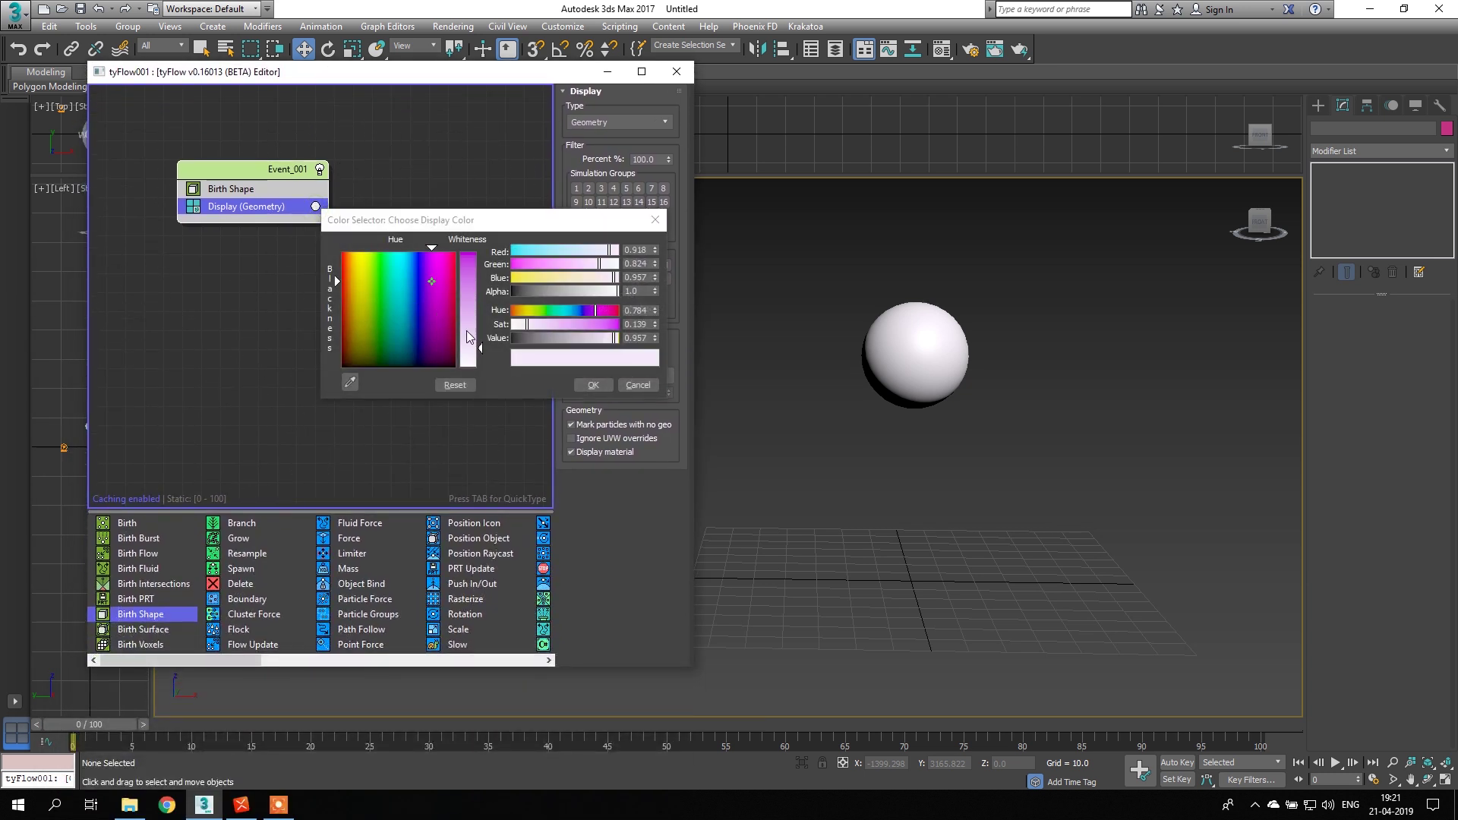
{"action": "left_click", "coordinate": [580, 379]}
{"action": "left_click_drag", "start_coordinate": [282, 171], "coordinate": [239, 188]}
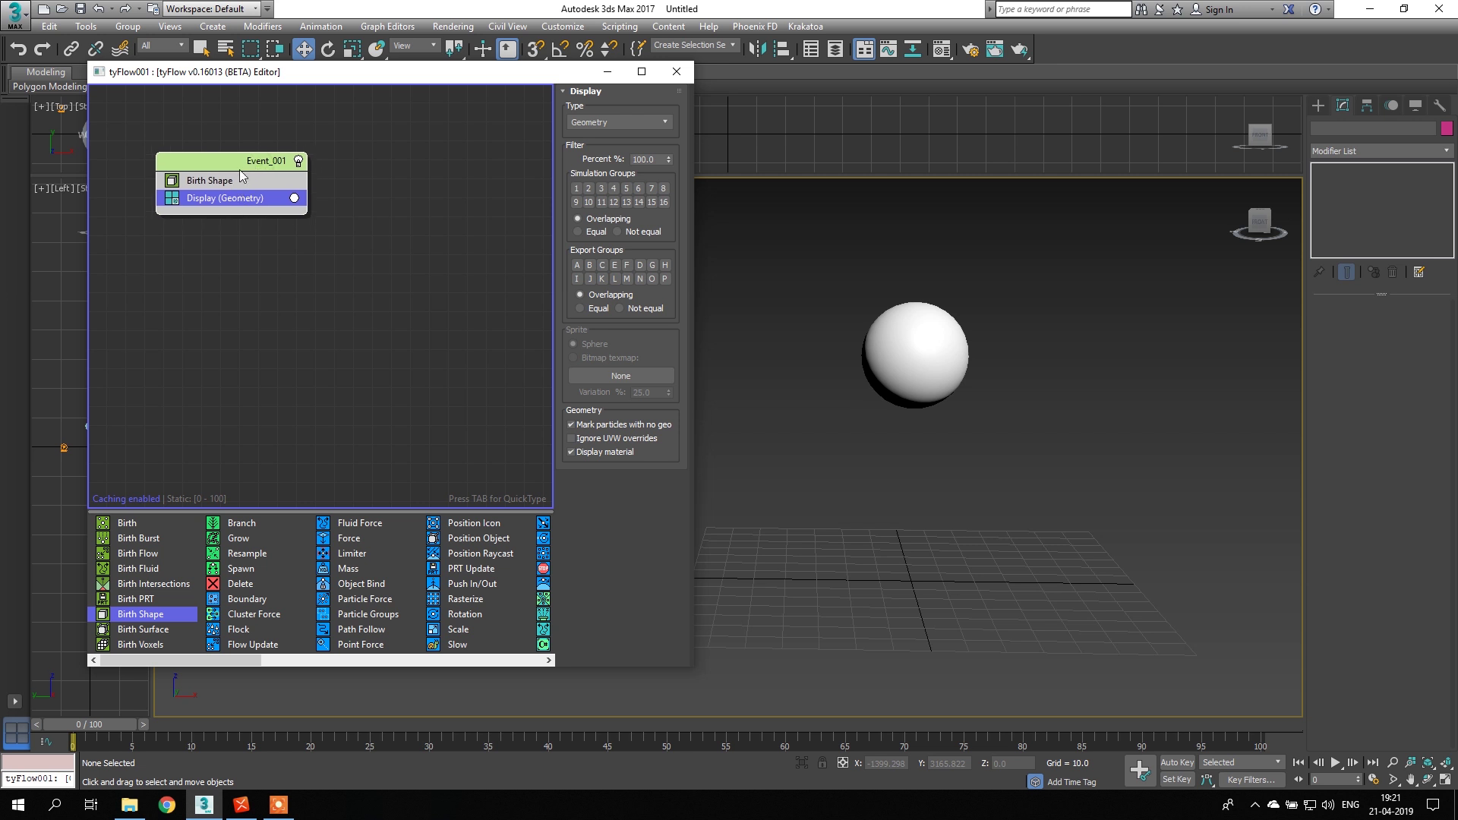
- Add a Send Out operator between Birth Shape and Display in the first event
{"action": "key", "text": "Tab"}
{"action": "type", "text": "send"}
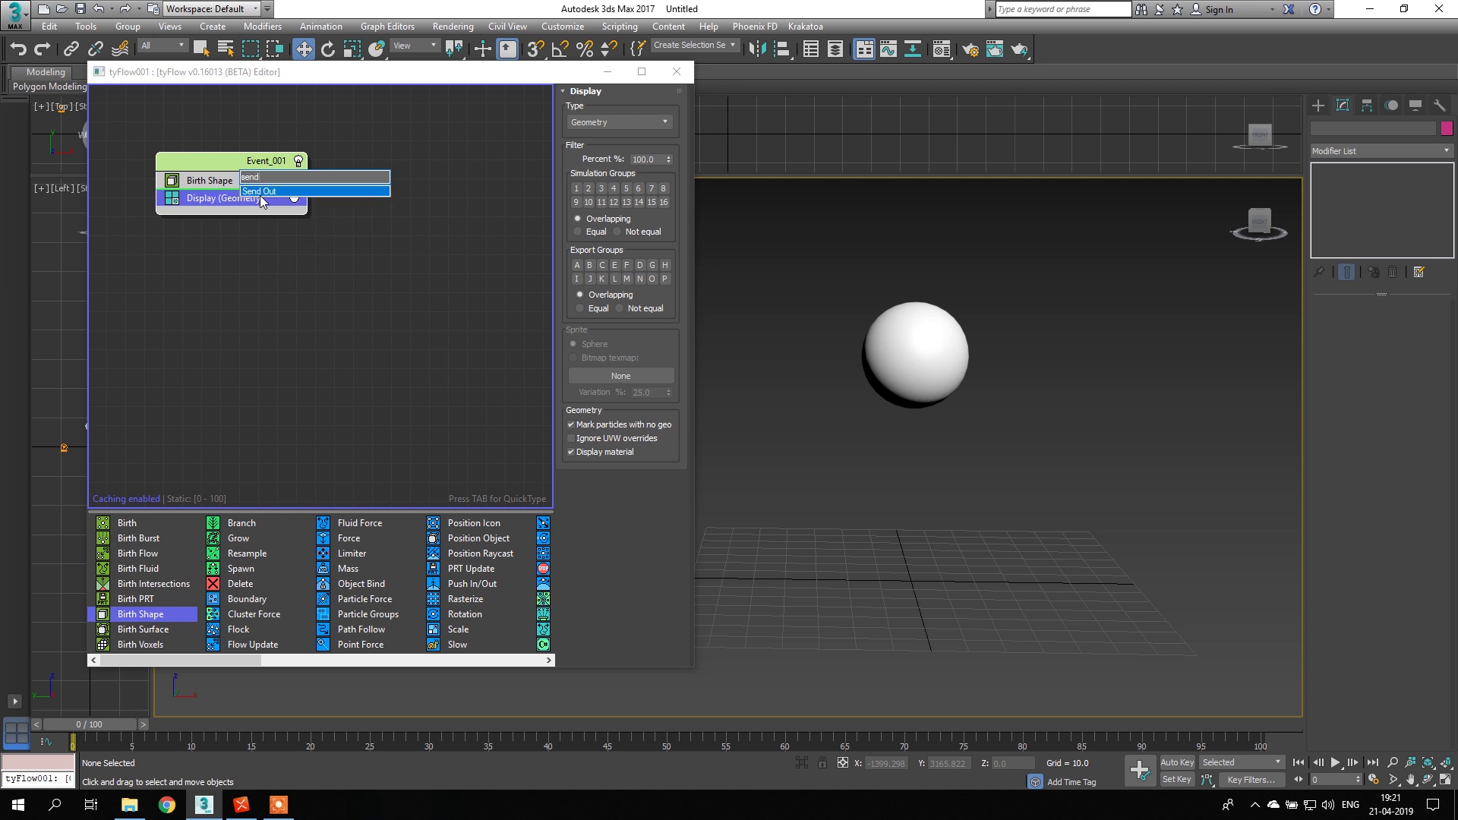
{"action": "key", "text": "Return"}
{"action": "left_click_drag", "start_coordinate": [257, 162], "coordinate": [236, 160]}
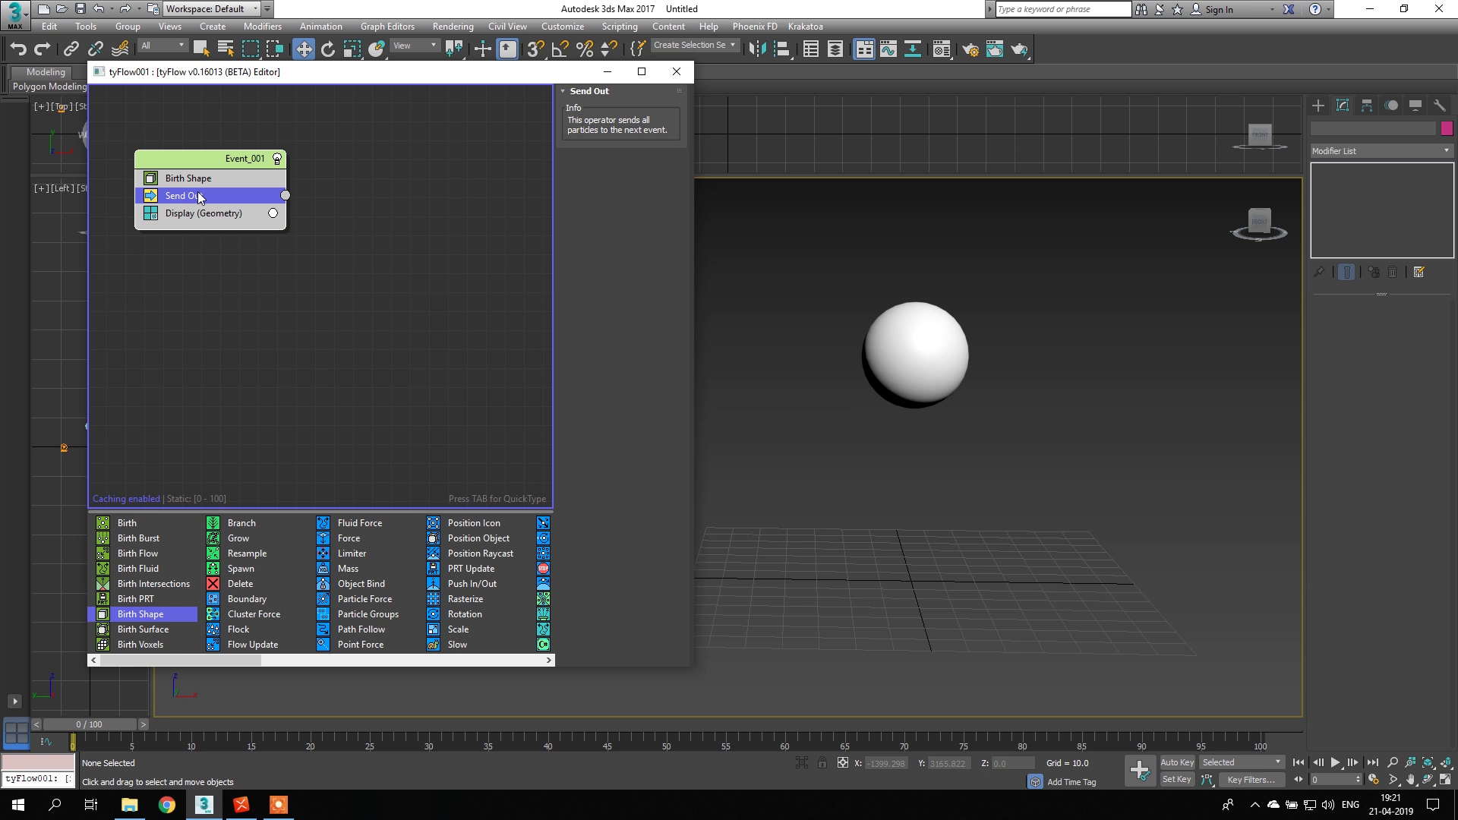
- Create a second event with a PhysX Shape operator and connect the Send Out output to it
{"action": "left_click_drag", "start_coordinate": [177, 661], "coordinate": [400, 645]}
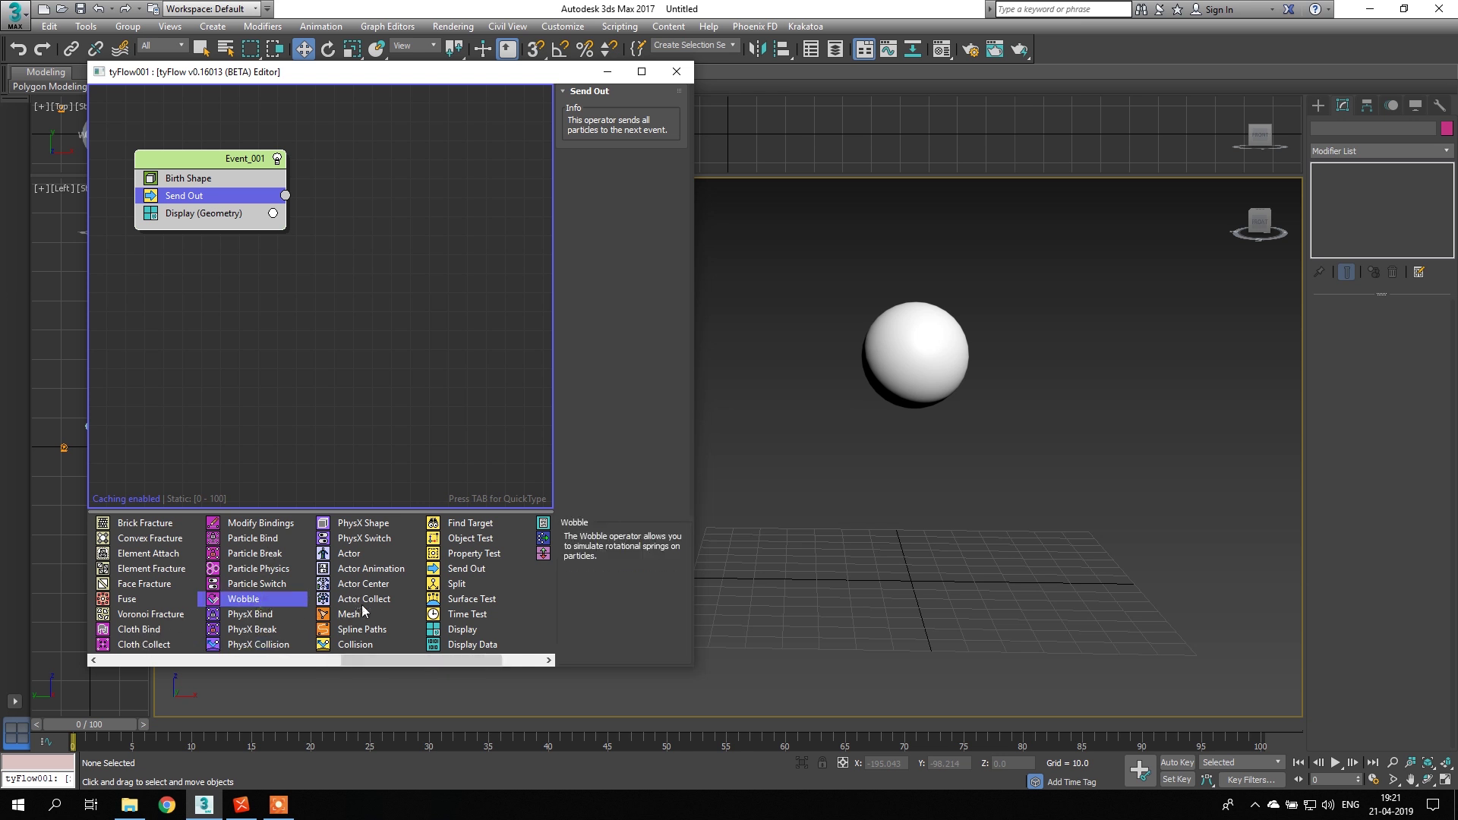
{"action": "left_click_drag", "start_coordinate": [365, 523], "coordinate": [385, 282]}
{"action": "left_click_drag", "start_coordinate": [286, 195], "coordinate": [370, 275]}
- Set the second event's display type to Geometry and preview the sphere's fall on the timeline
{"action": "left_click", "coordinate": [406, 322]}
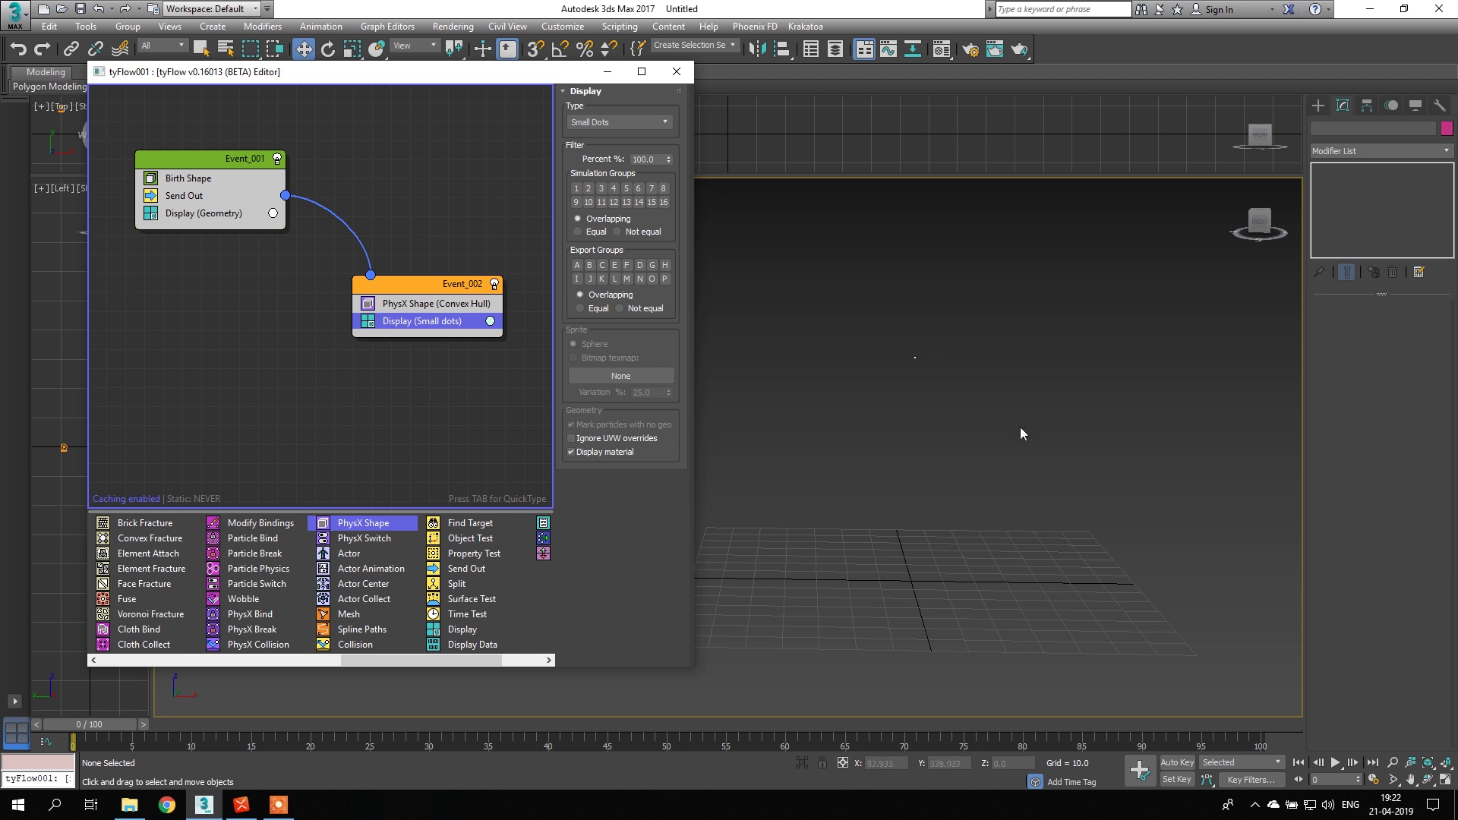
{"action": "left_click", "coordinate": [629, 121]}
{"action": "left_click", "coordinate": [591, 194]}
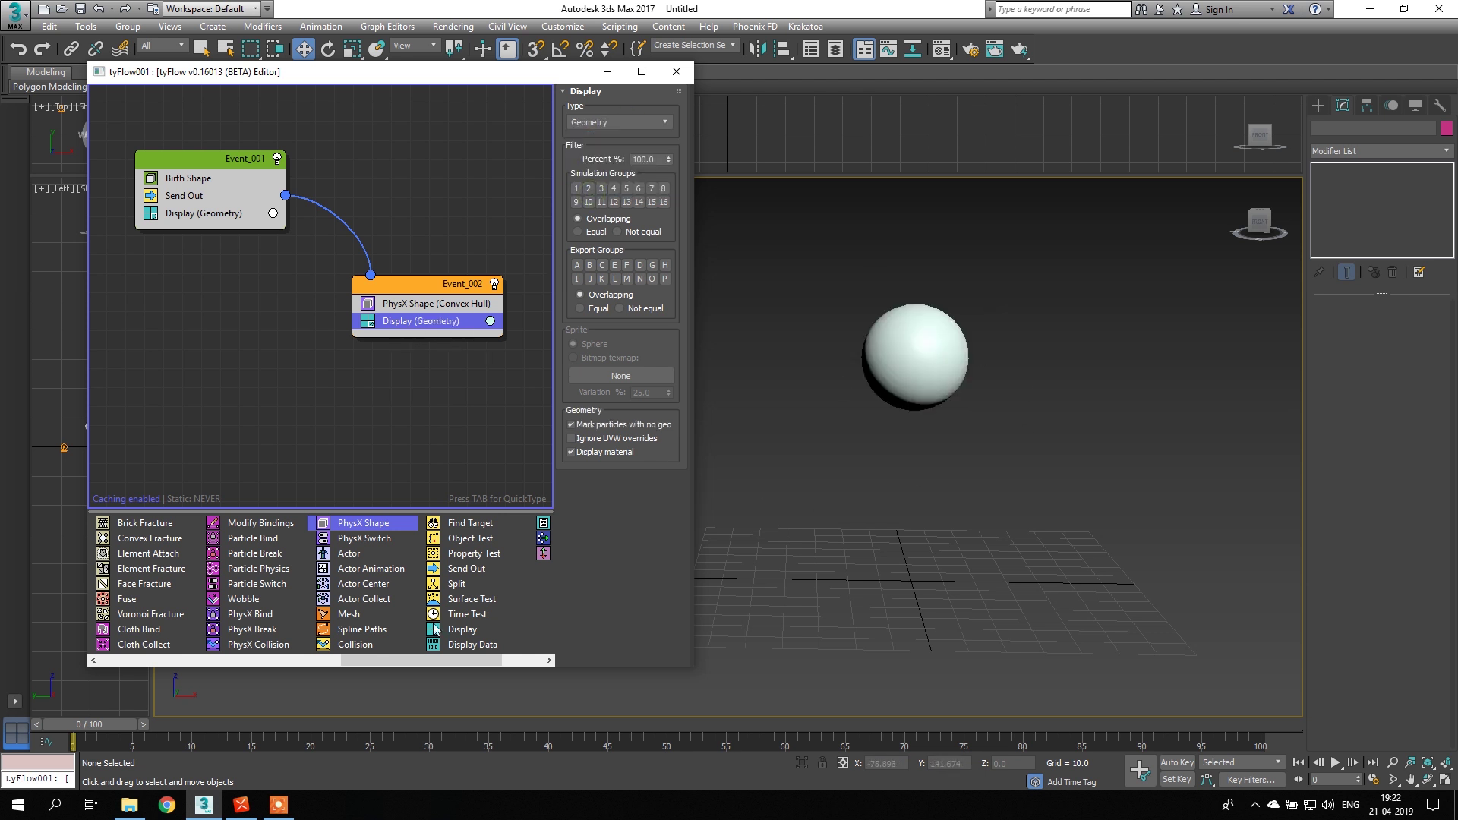
{"action": "left_click_drag", "start_coordinate": [91, 725], "coordinate": [256, 729]}
{"action": "key", "text": "/"}
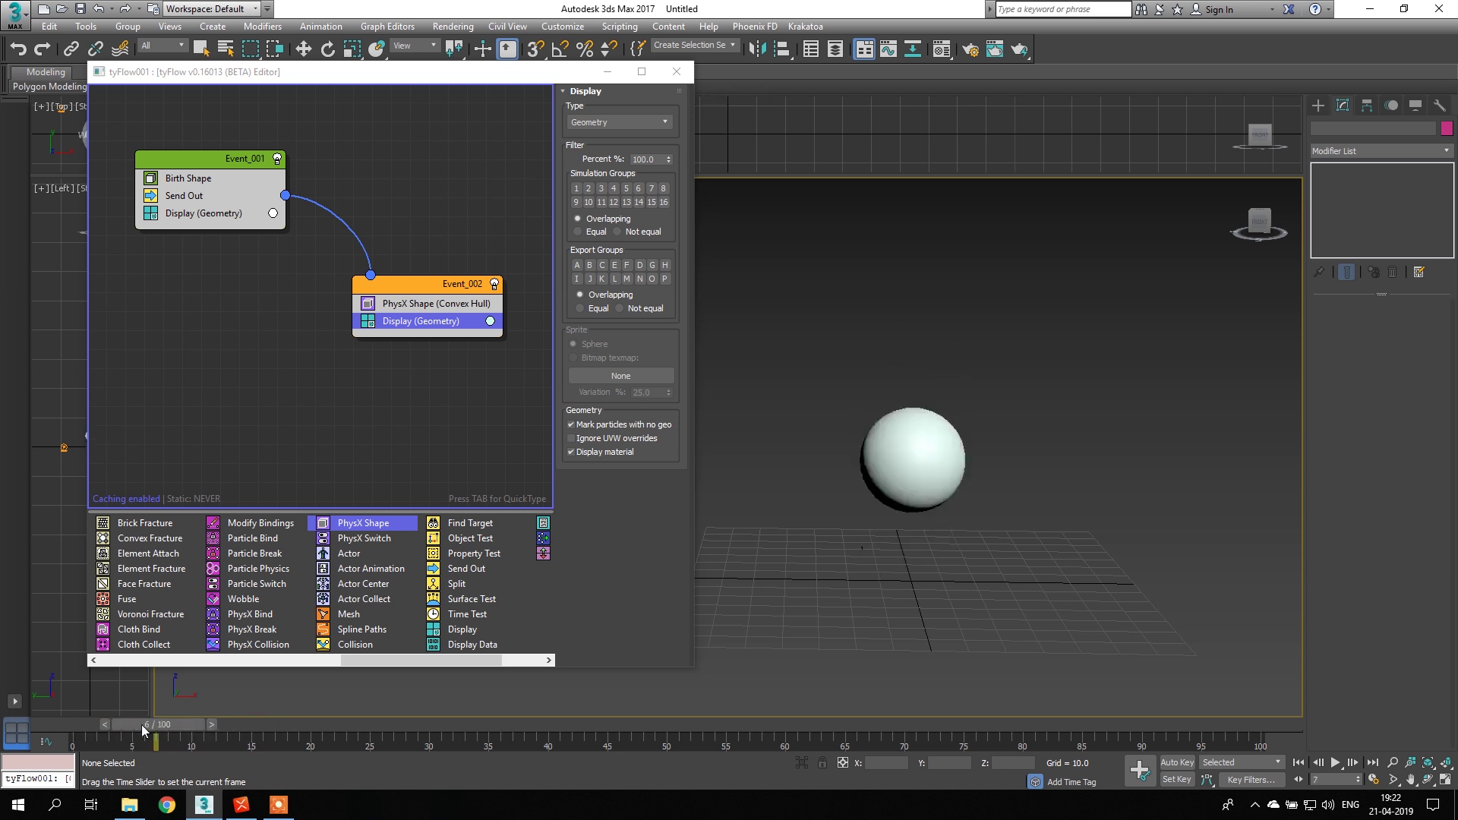
{"action": "key", "text": "w"}
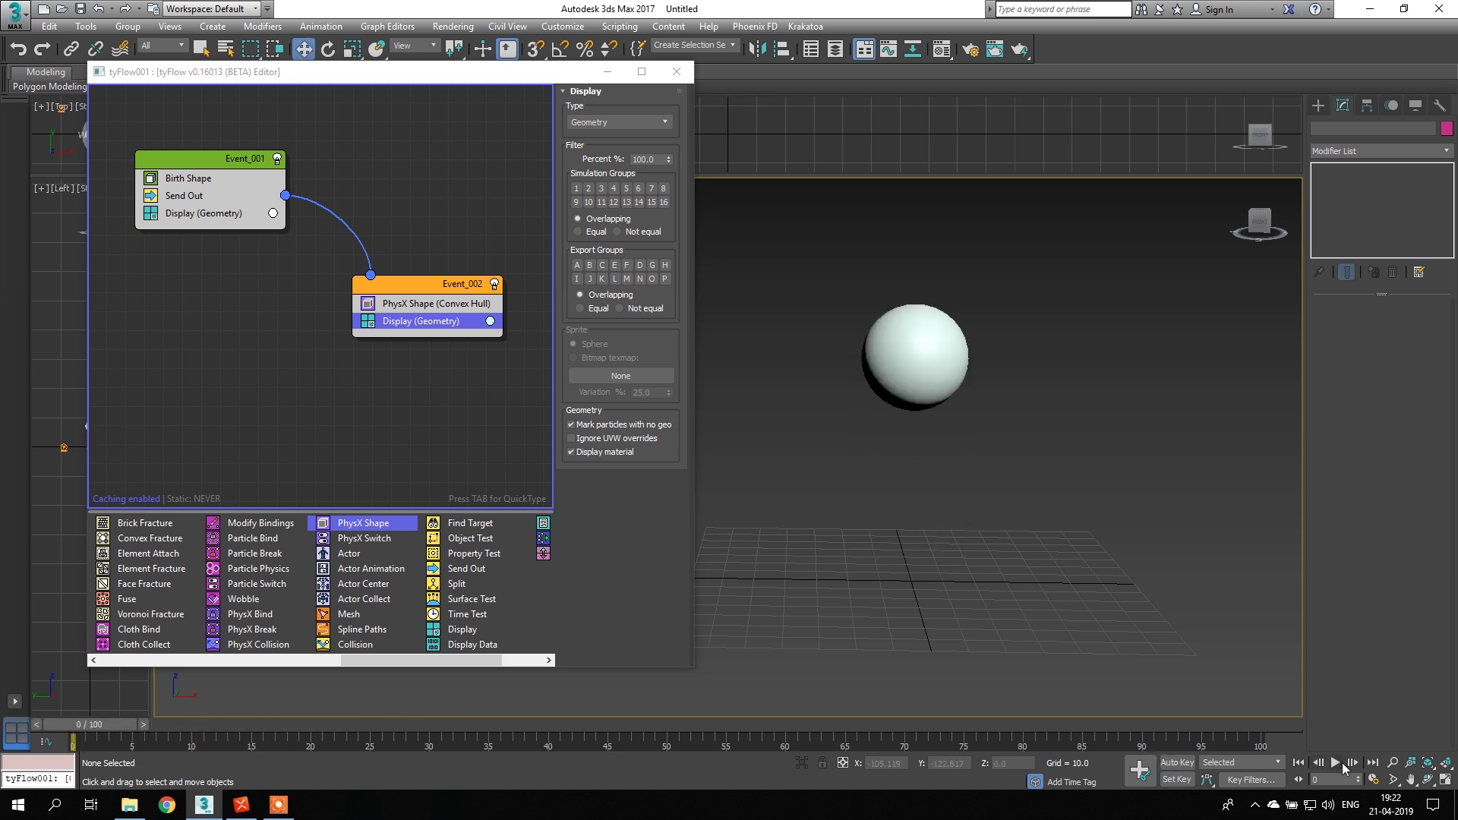
- Add a Voronoi Fracture operator directly below PhysX Shape in the second event
{"action": "left_click_drag", "start_coordinate": [404, 280], "coordinate": [429, 304]}
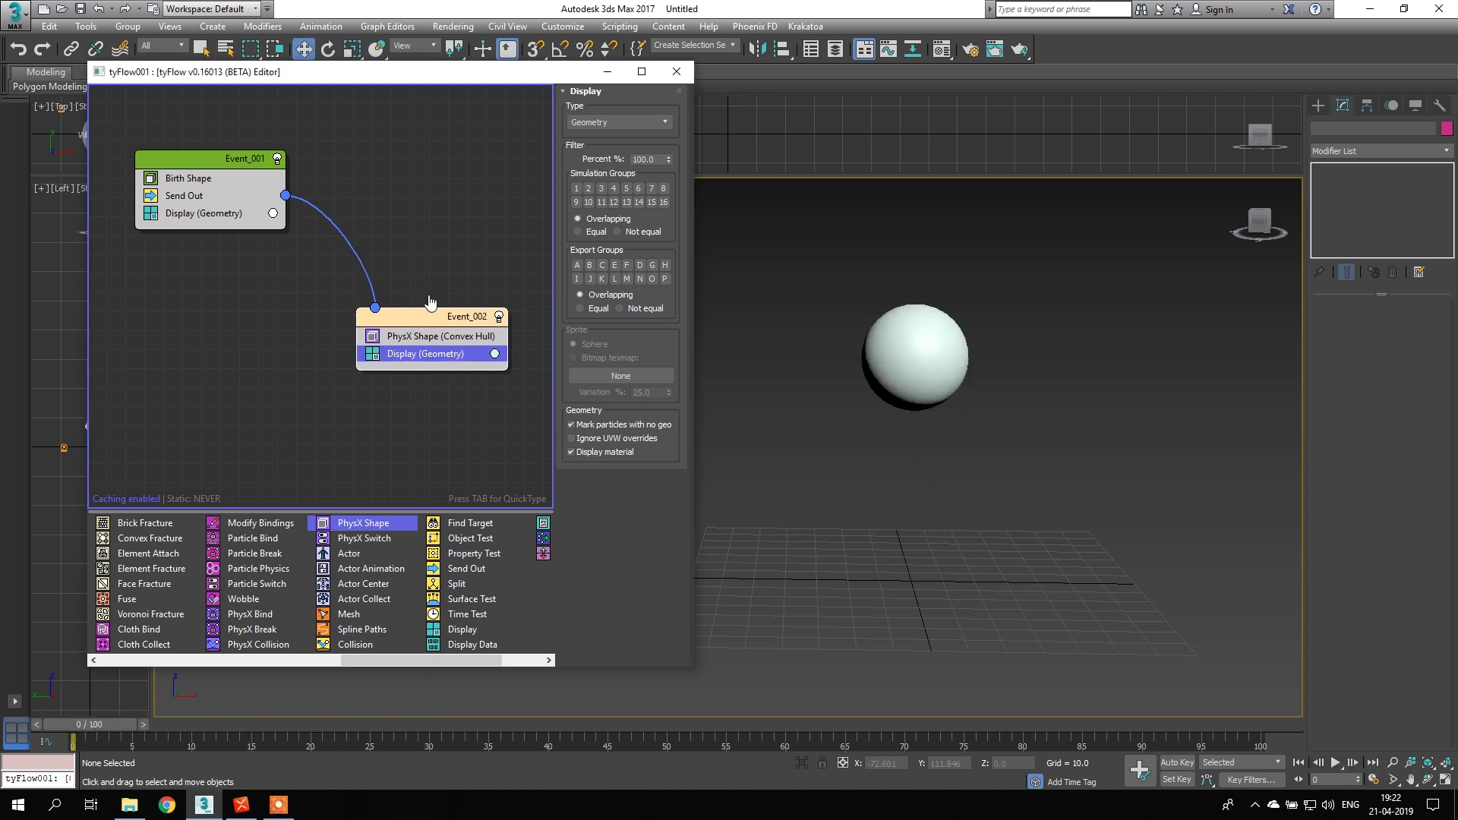
{"action": "middle_click_drag", "start_coordinate": [429, 304], "coordinate": [421, 263]}
{"action": "left_click_drag", "start_coordinate": [416, 278], "coordinate": [411, 286]}
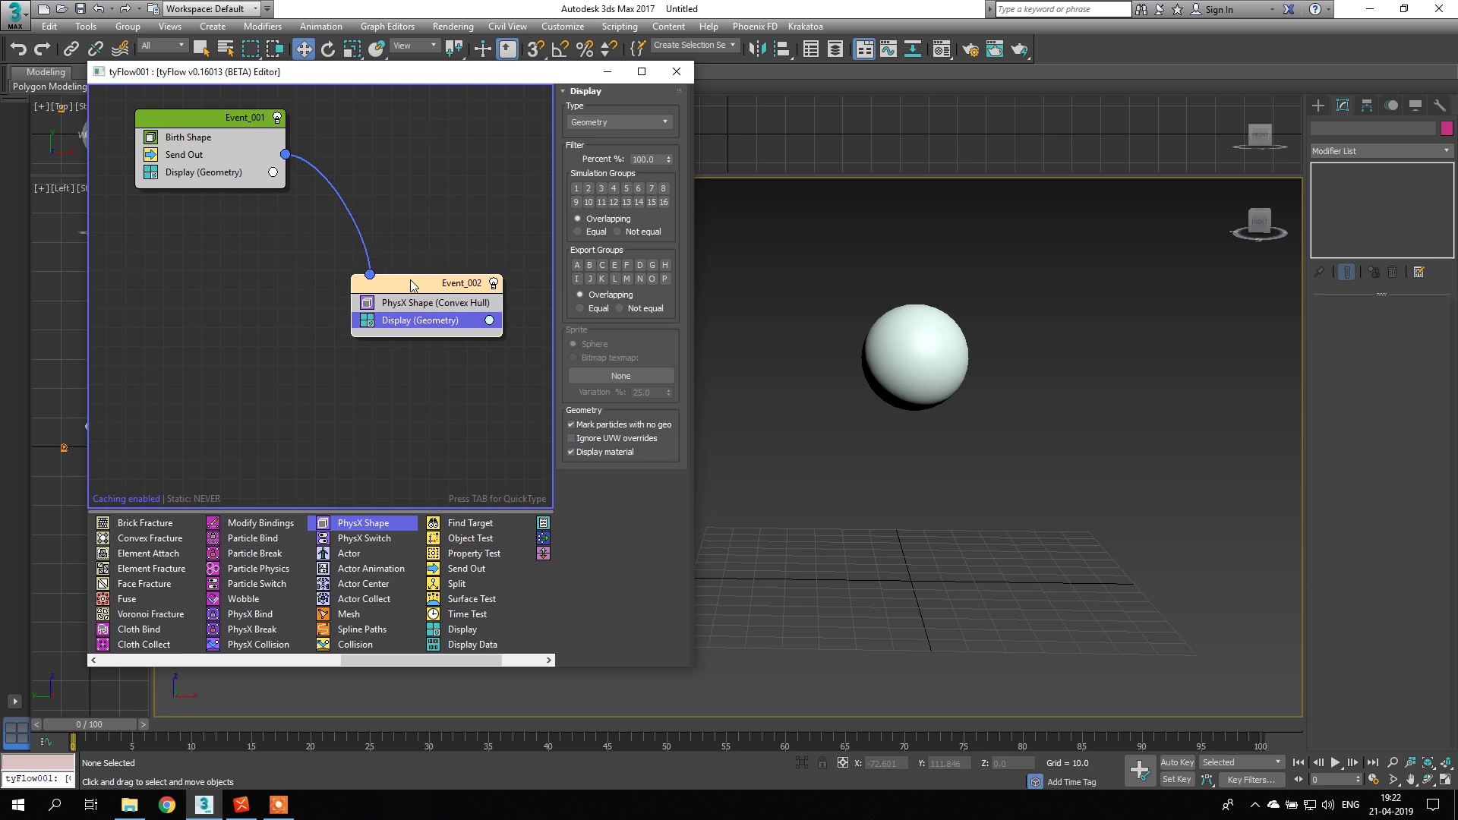
{"action": "key", "text": "Tab"}
{"action": "type", "text": "vo"}
{"action": "type", "text": "m"}
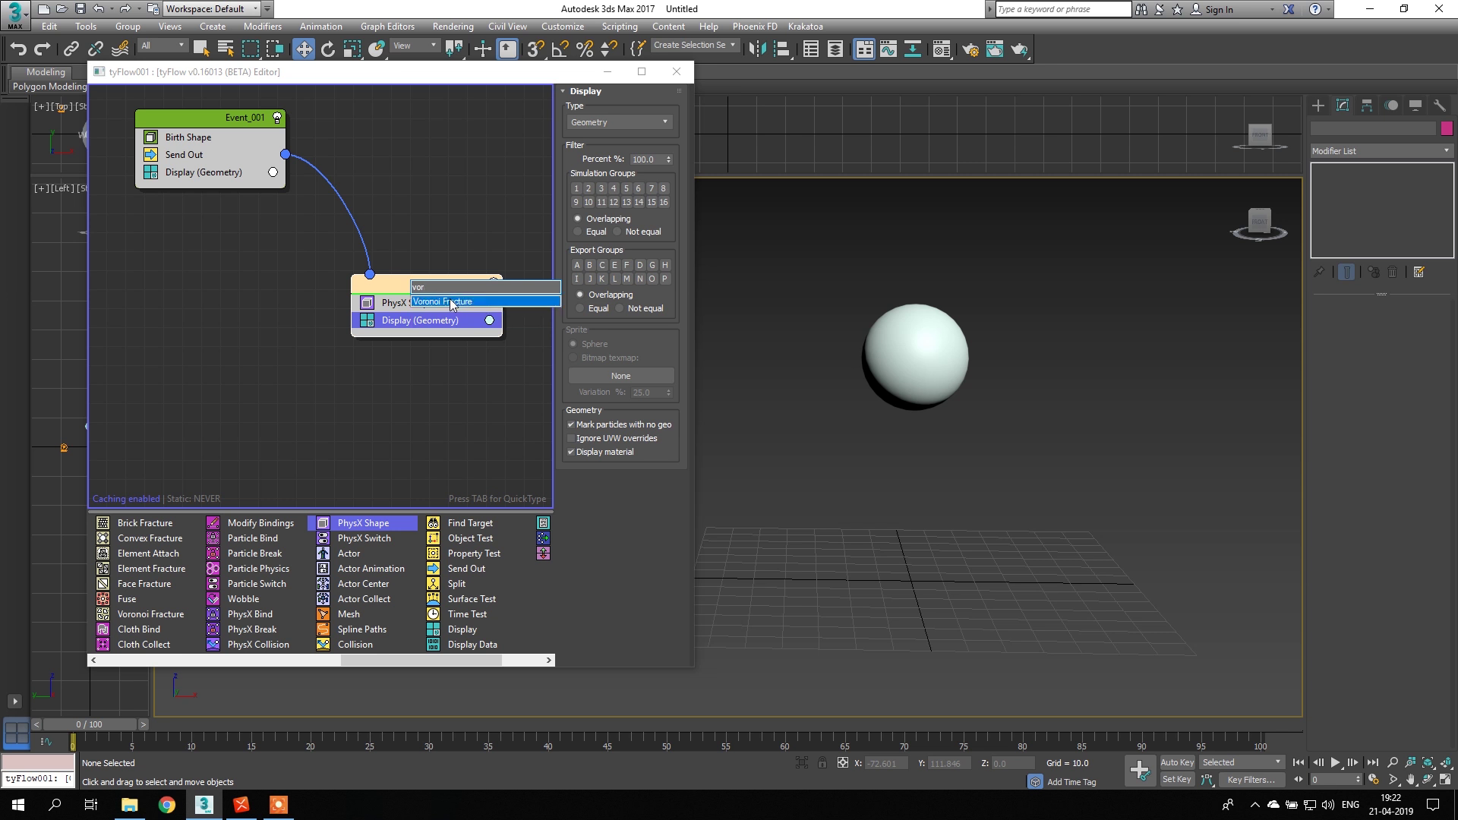
{"action": "key", "text": "Return"}
{"action": "left_click_drag", "start_coordinate": [425, 303], "coordinate": [420, 328]}
{"action": "mouse_move", "coordinate": [98, 721]}
{"action": "left_mouse_down"}
{"action": "mouse_move", "coordinate": [386, 698]}
{"action": "mouse_move", "coordinate": [73, 724]}
{"action": "left_mouse_up"}
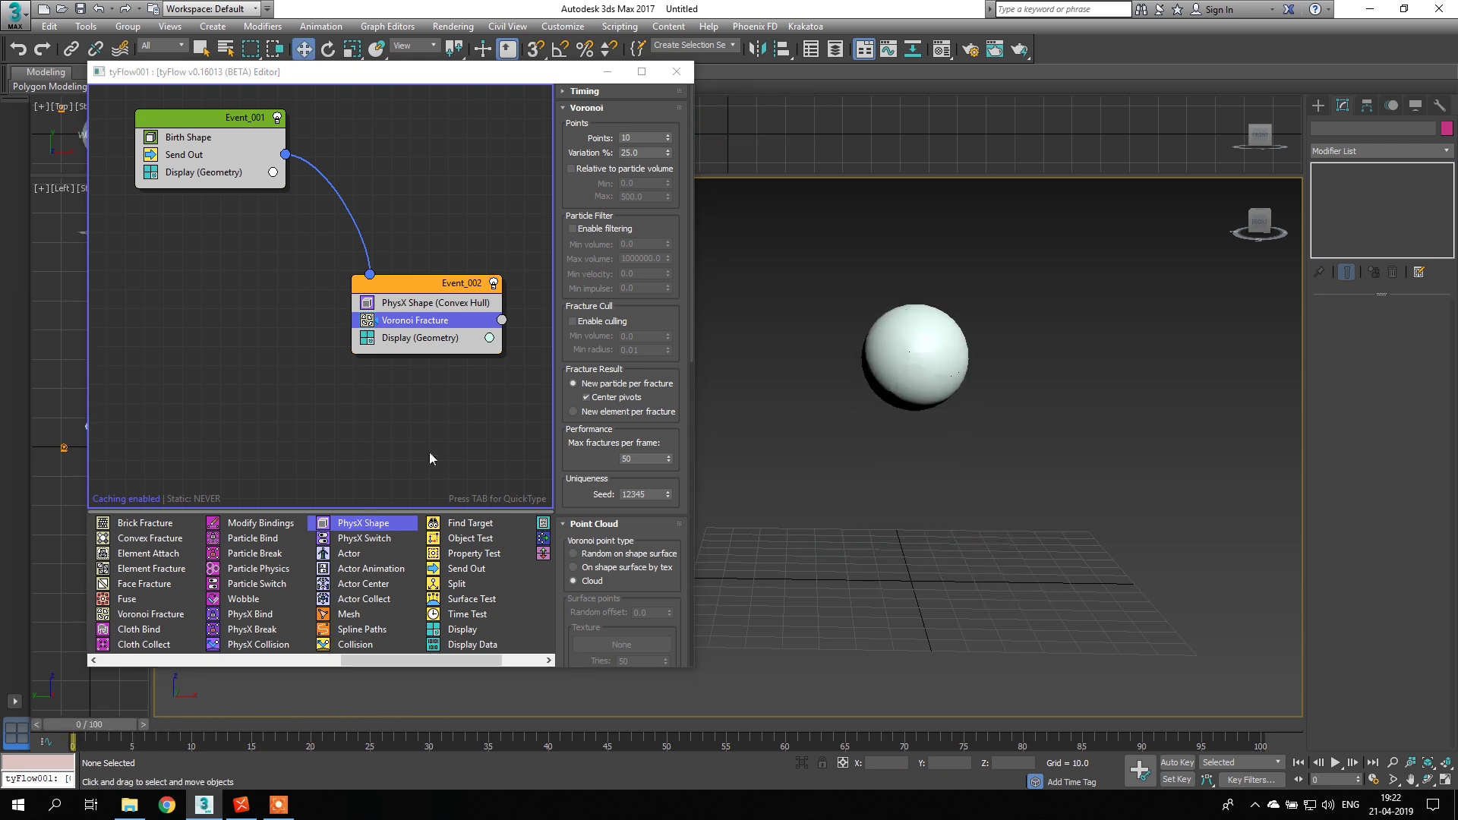
- Set the second event's display color to red
{"action": "left_click", "coordinate": [490, 338]}
{"action": "left_click_drag", "start_coordinate": [562, 414], "coordinate": [646, 383]}
{"action": "left_click", "coordinate": [768, 517]}
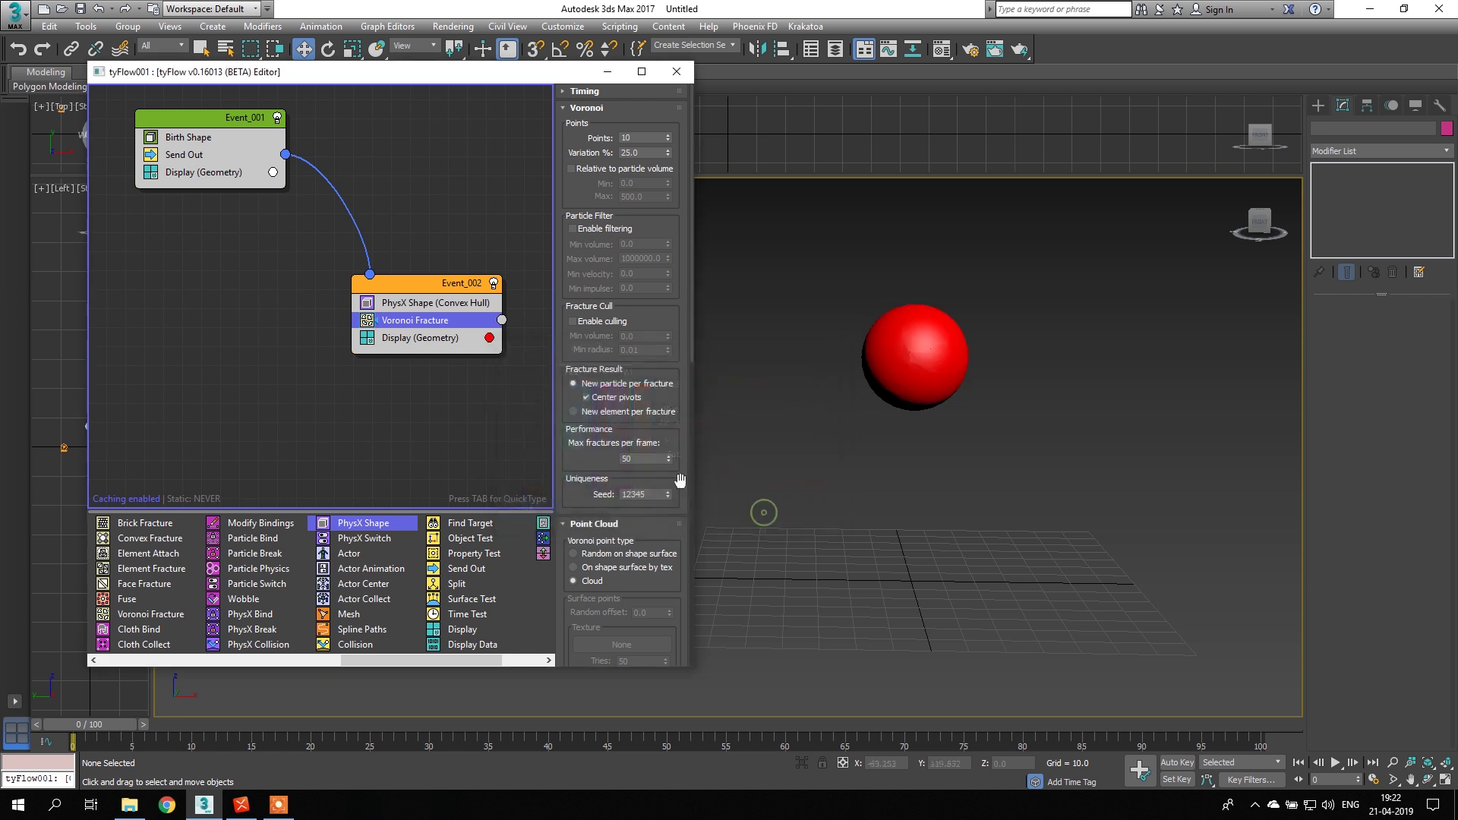
- Save the scene to the desktop as sdfsdf and preview the fracture by scrubbing the timeline to frame 30
{"action": "middle_click_drag", "start_coordinate": [402, 414], "coordinate": [405, 389]}
{"action": "key", "text": "ctrl+s"}
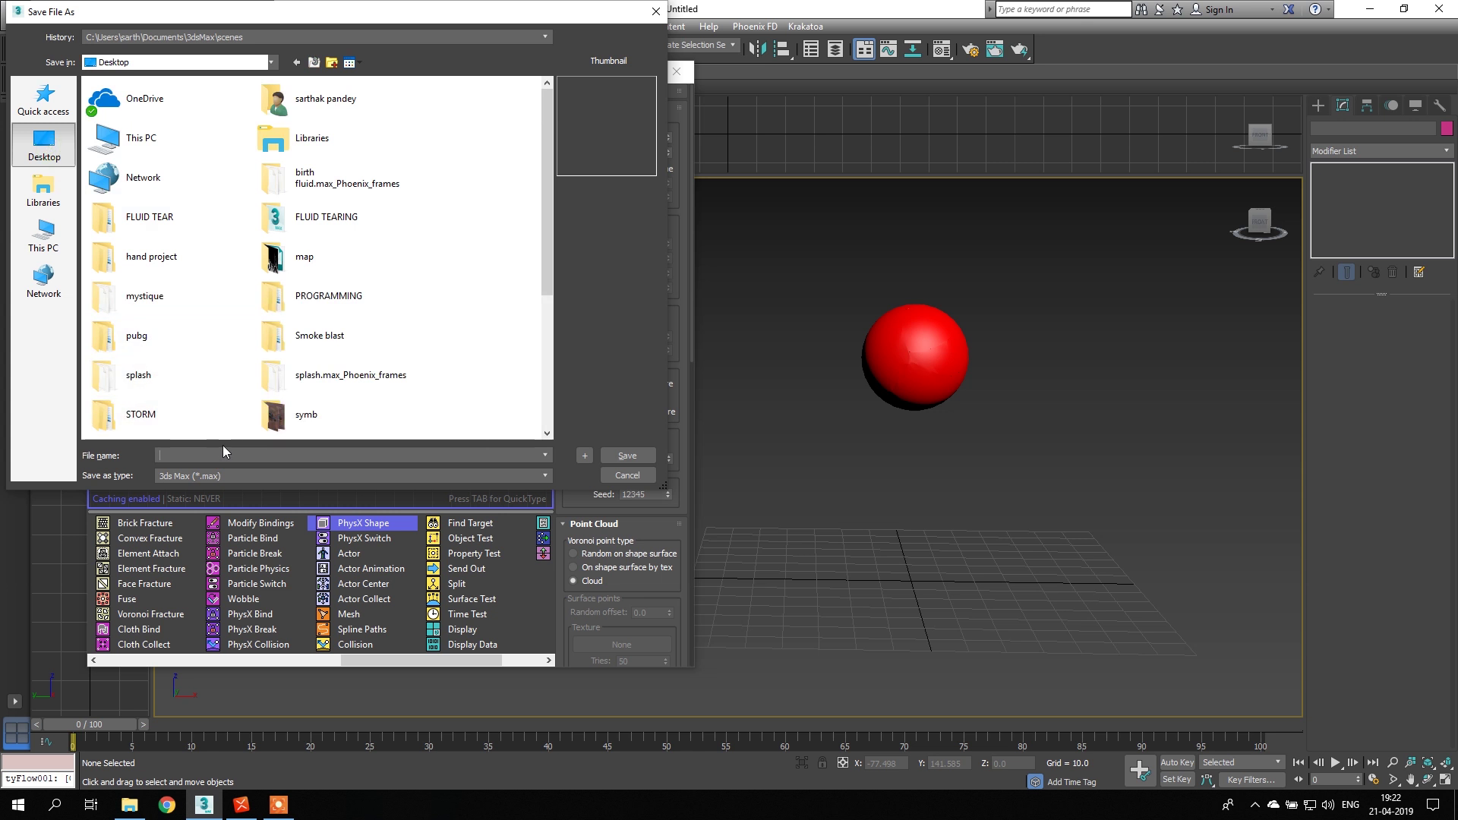
{"action": "type", "text": "sdfsdf"}
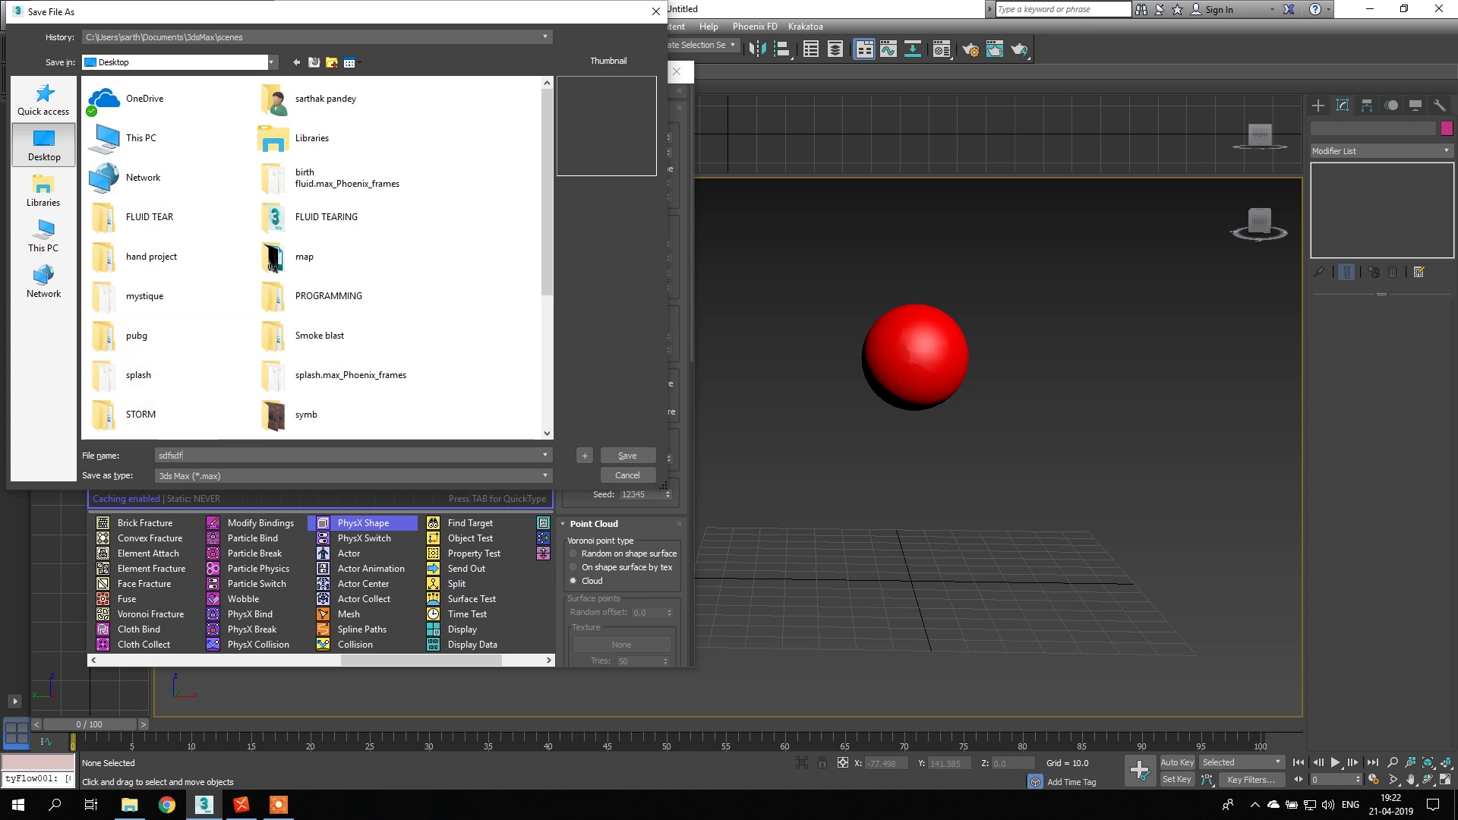
{"action": "left_click", "coordinate": [629, 456]}
{"action": "middle_click_drag", "start_coordinate": [500, 430], "coordinate": [504, 374]}
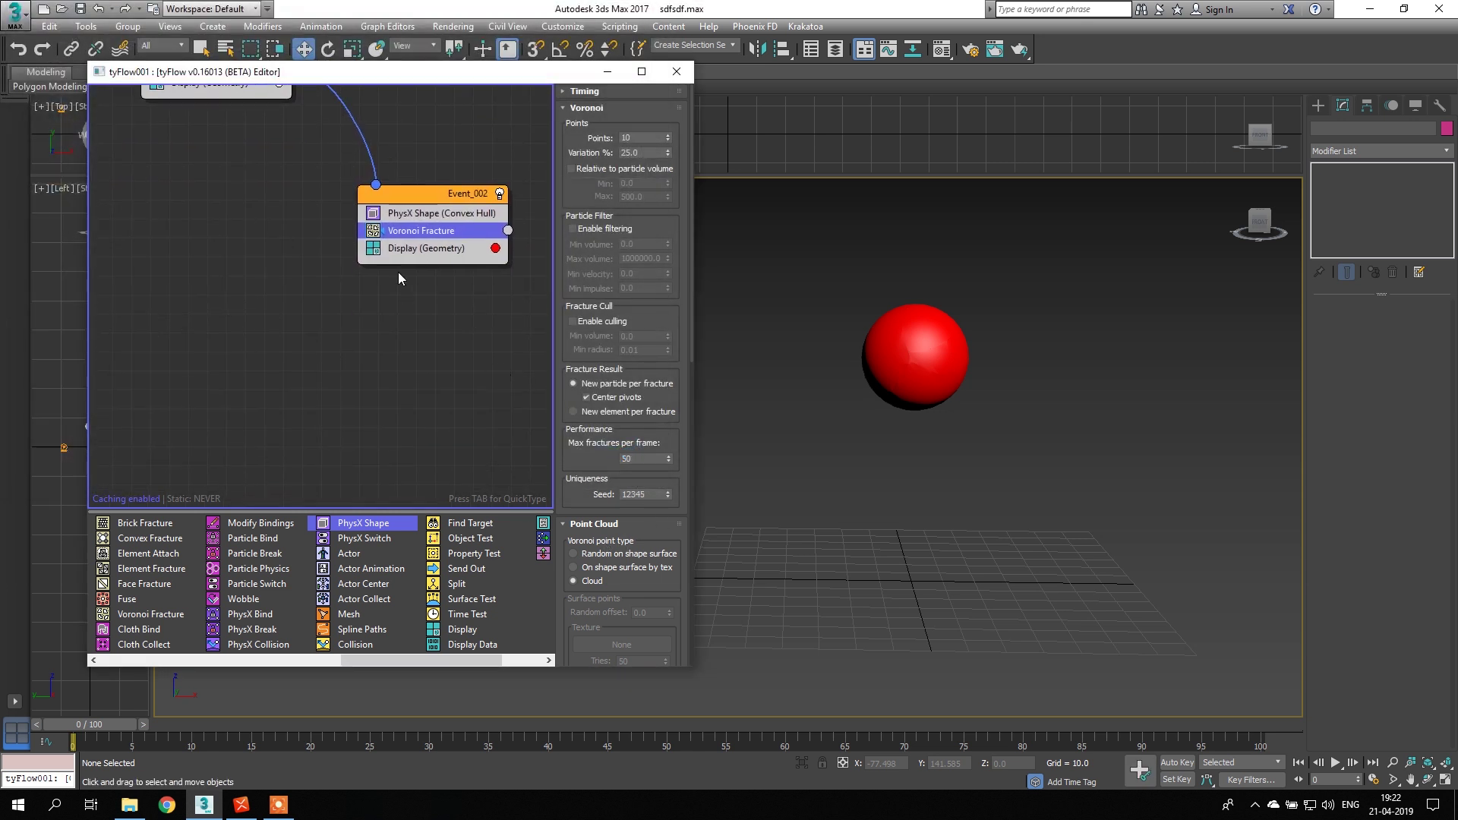
{"action": "left_click_drag", "start_coordinate": [81, 725], "coordinate": [429, 728]}
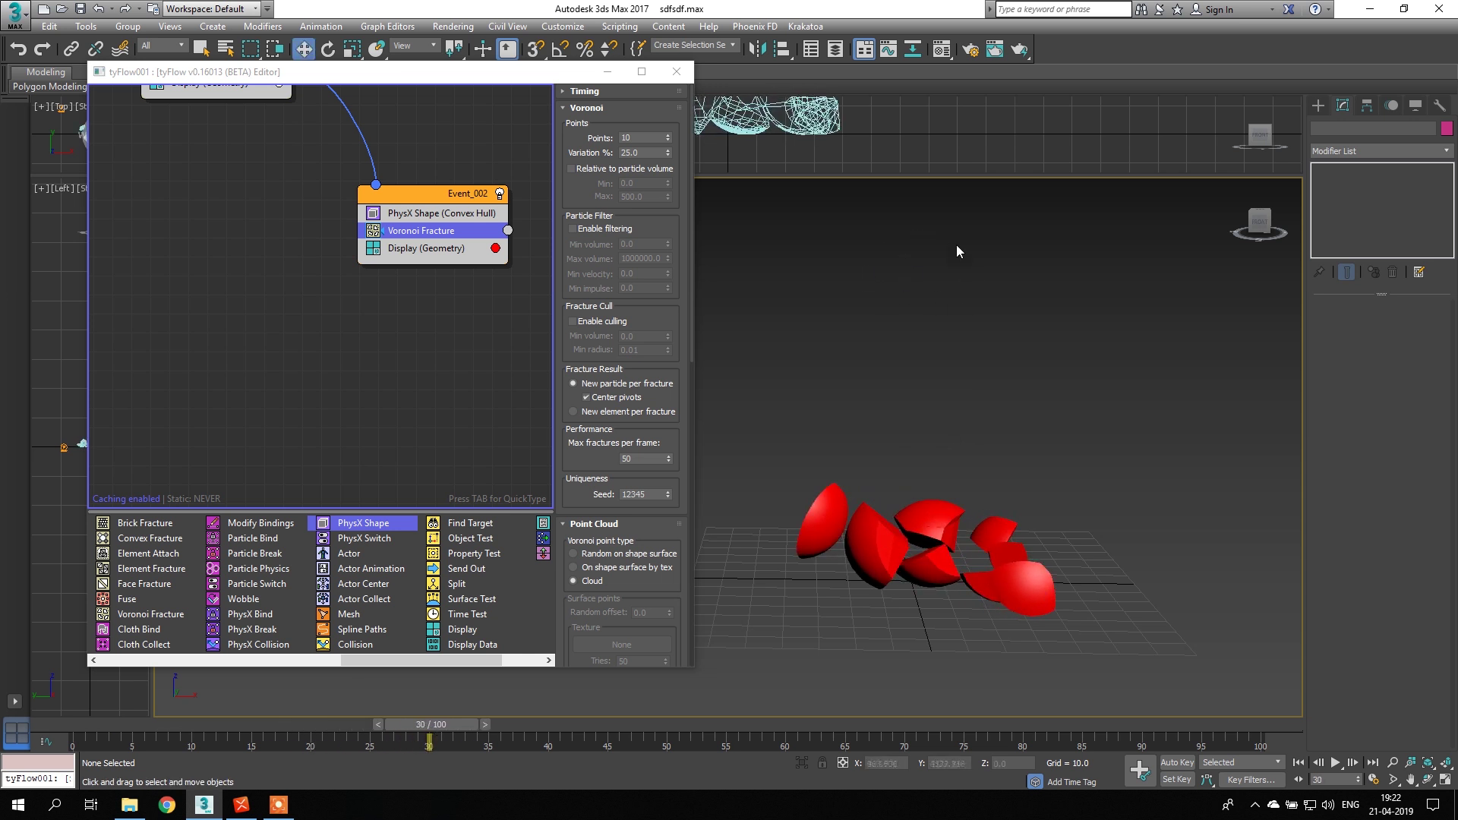
{"action": "middle_click_drag", "start_coordinate": [428, 378], "coordinate": [427, 398]}
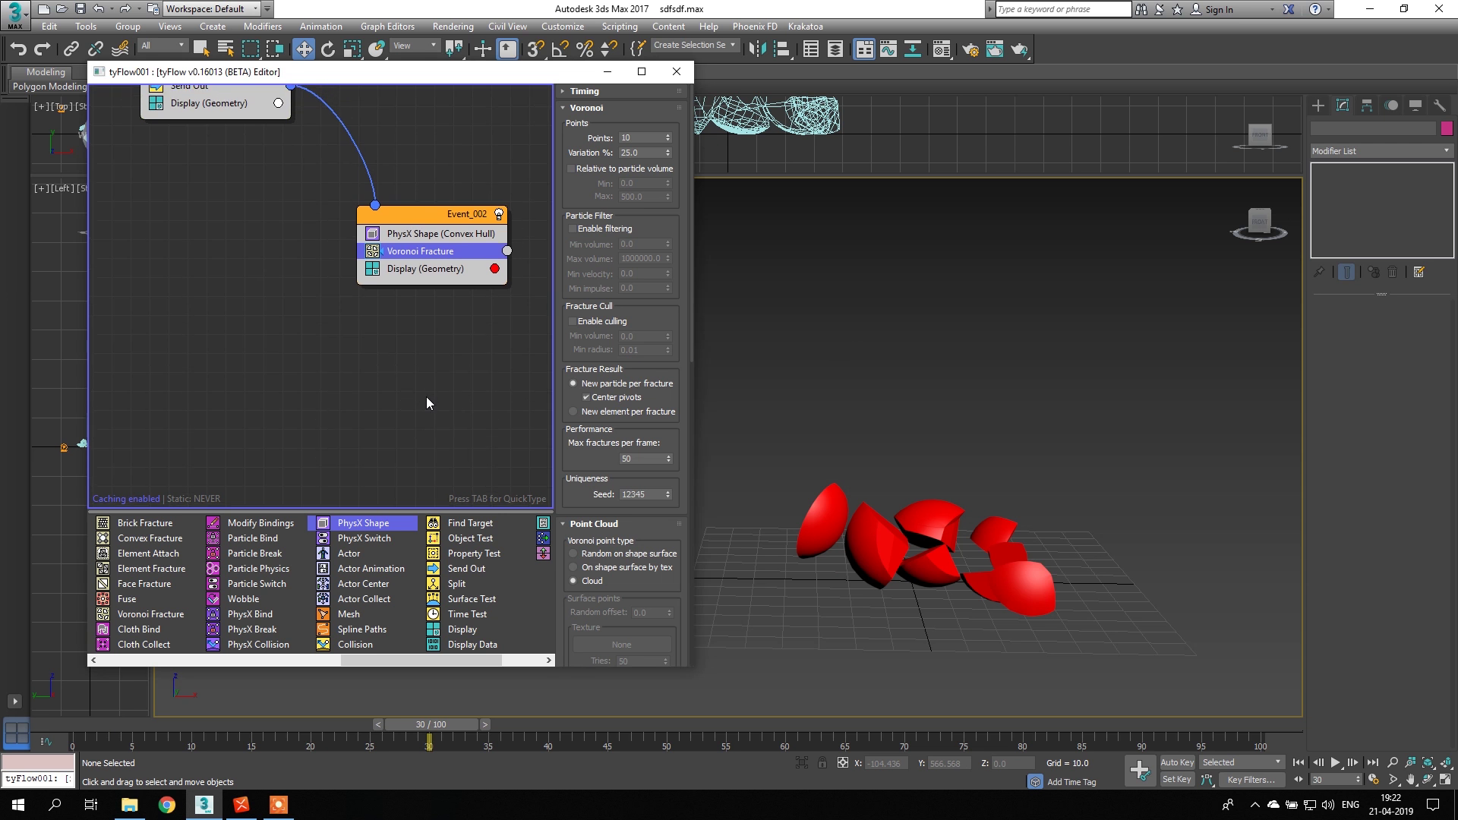
{"action": "left_click", "coordinate": [97, 729]}
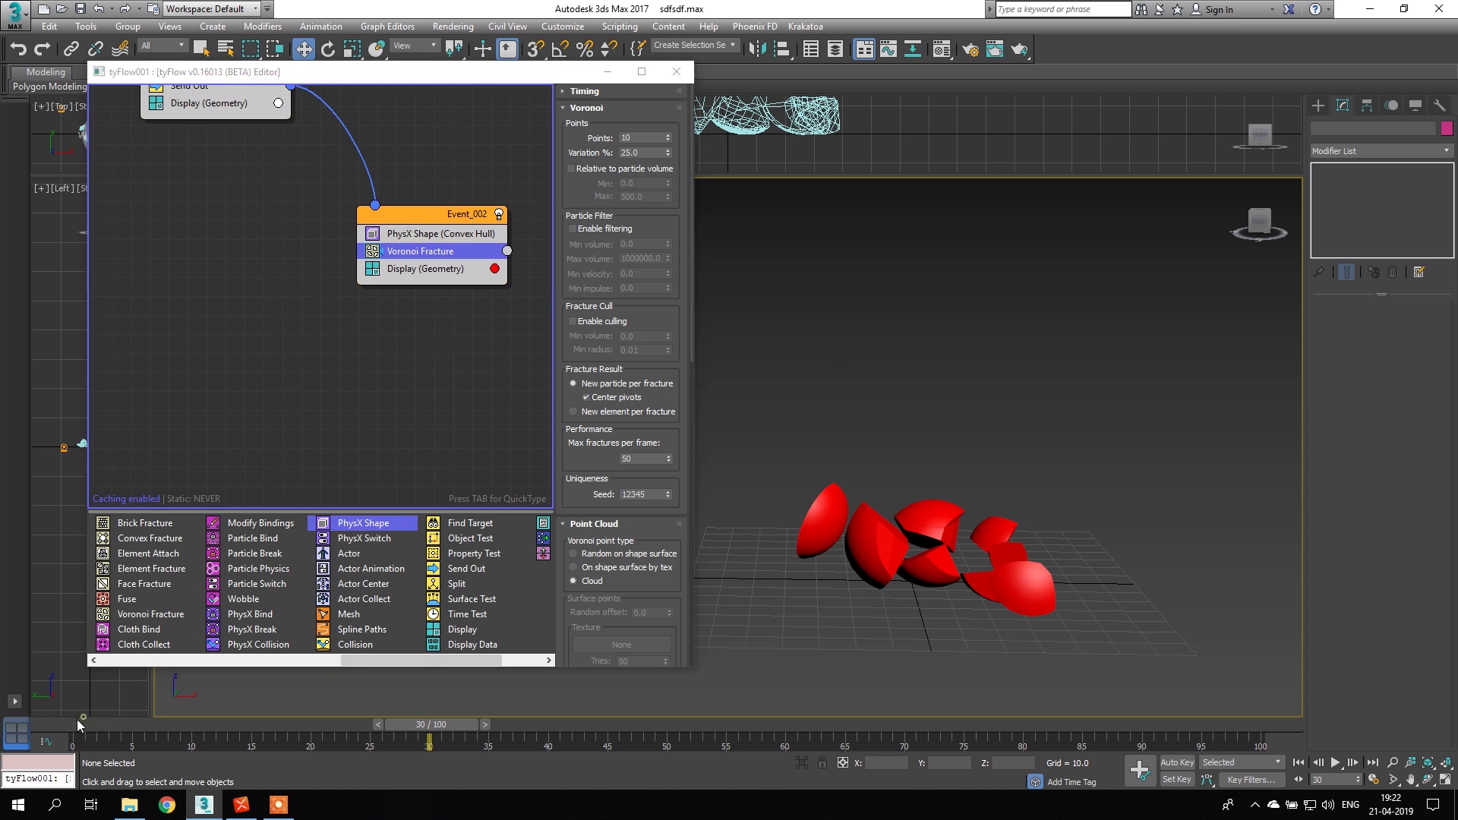
- Add a Time Test operator below Voronoi Fracture in the second event
{"action": "key", "text": "Tab"}
{"action": "type", "text": "tim"}
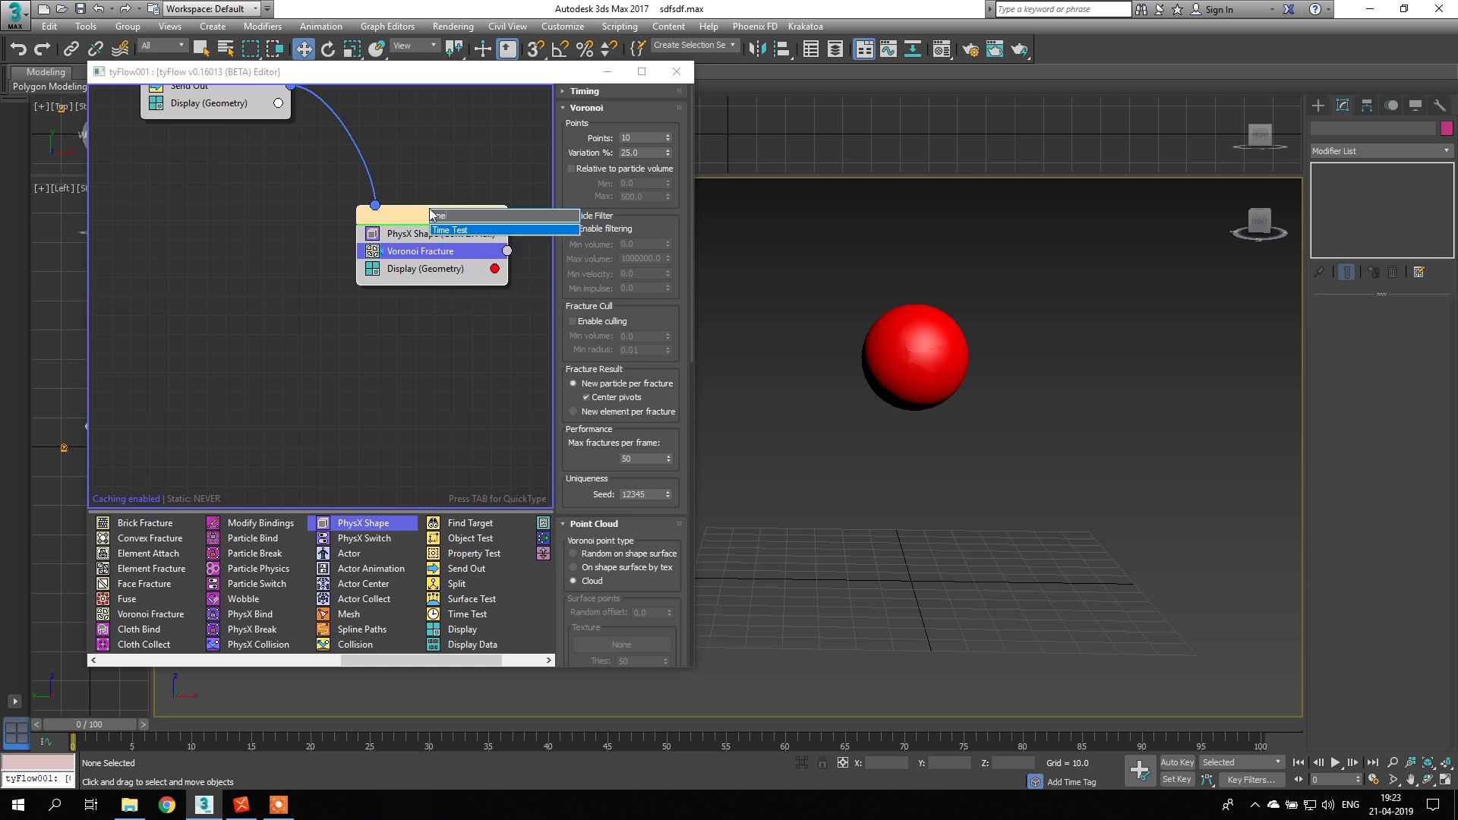
{"action": "left_click", "coordinate": [456, 231]}
{"action": "left_click_drag", "start_coordinate": [439, 241], "coordinate": [442, 283]}
{"action": "middle_click_drag", "start_coordinate": [247, 210], "coordinate": [239, 268]}
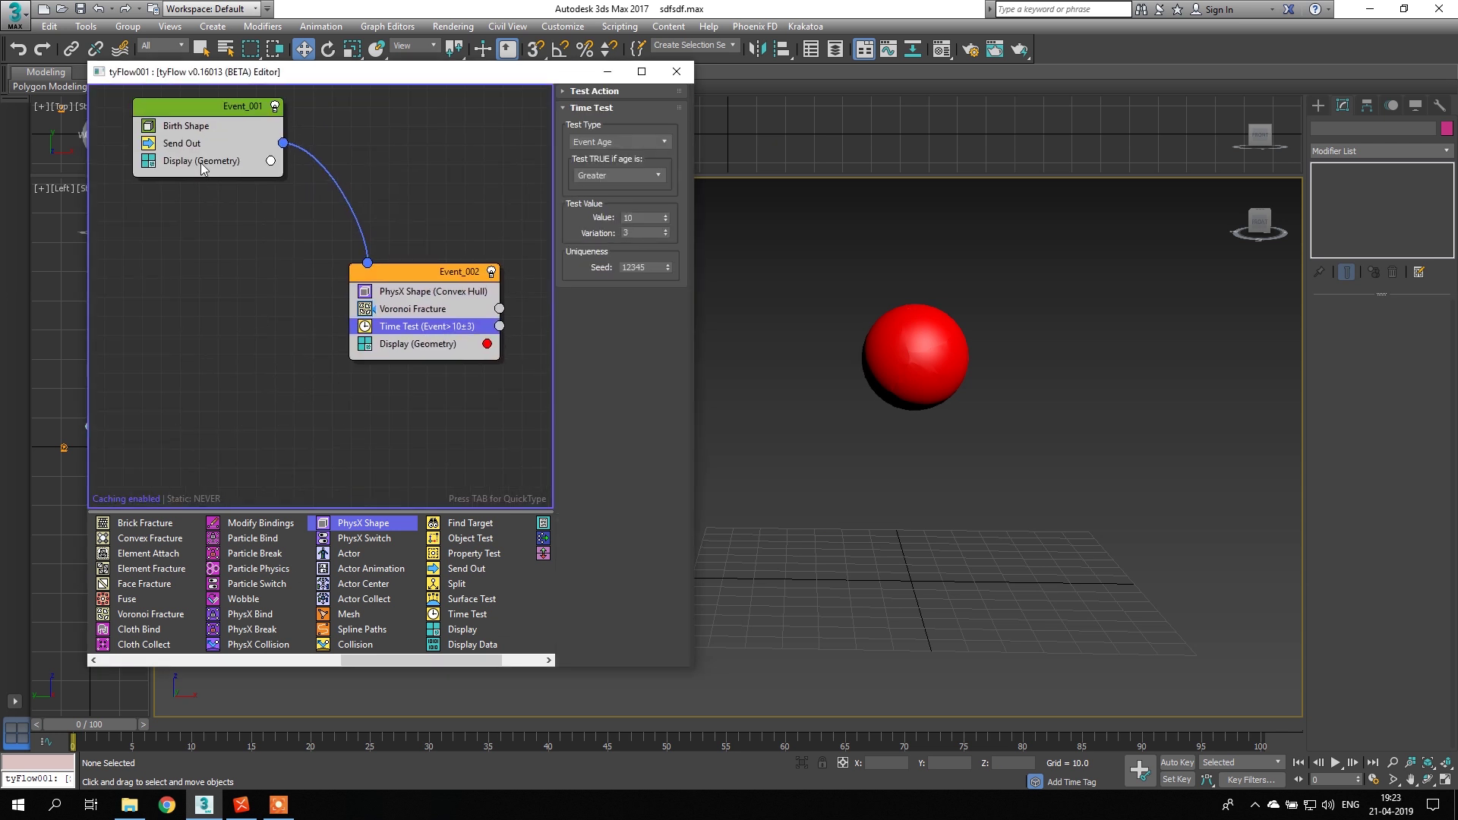
- Switch the Time Test operator's output to the opposite side of the second event
{"action": "right_click", "coordinate": [441, 326]}
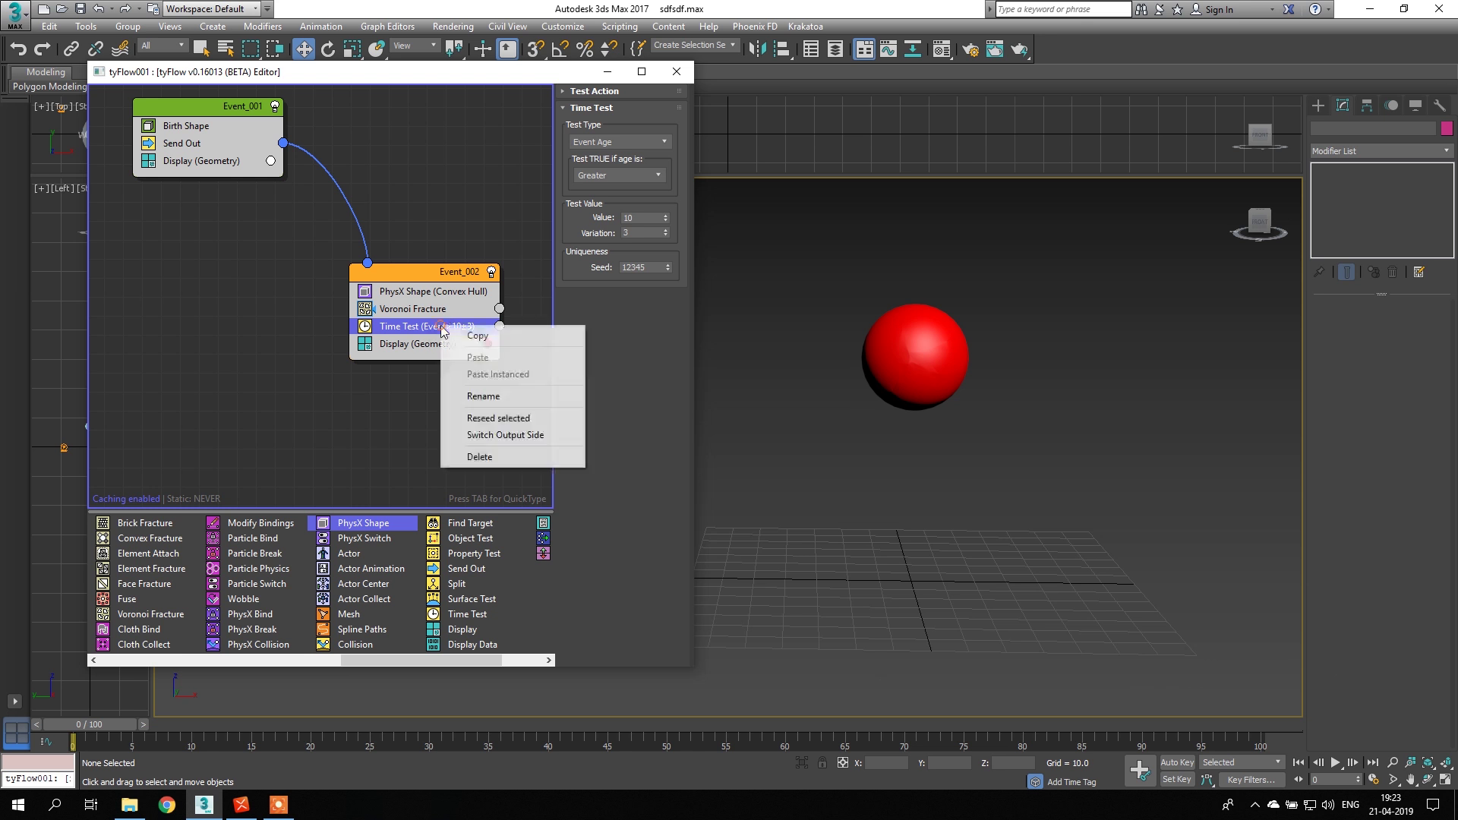
{"action": "left_click", "coordinate": [471, 433]}
{"action": "middle_click_drag", "start_coordinate": [411, 365], "coordinate": [387, 324]}
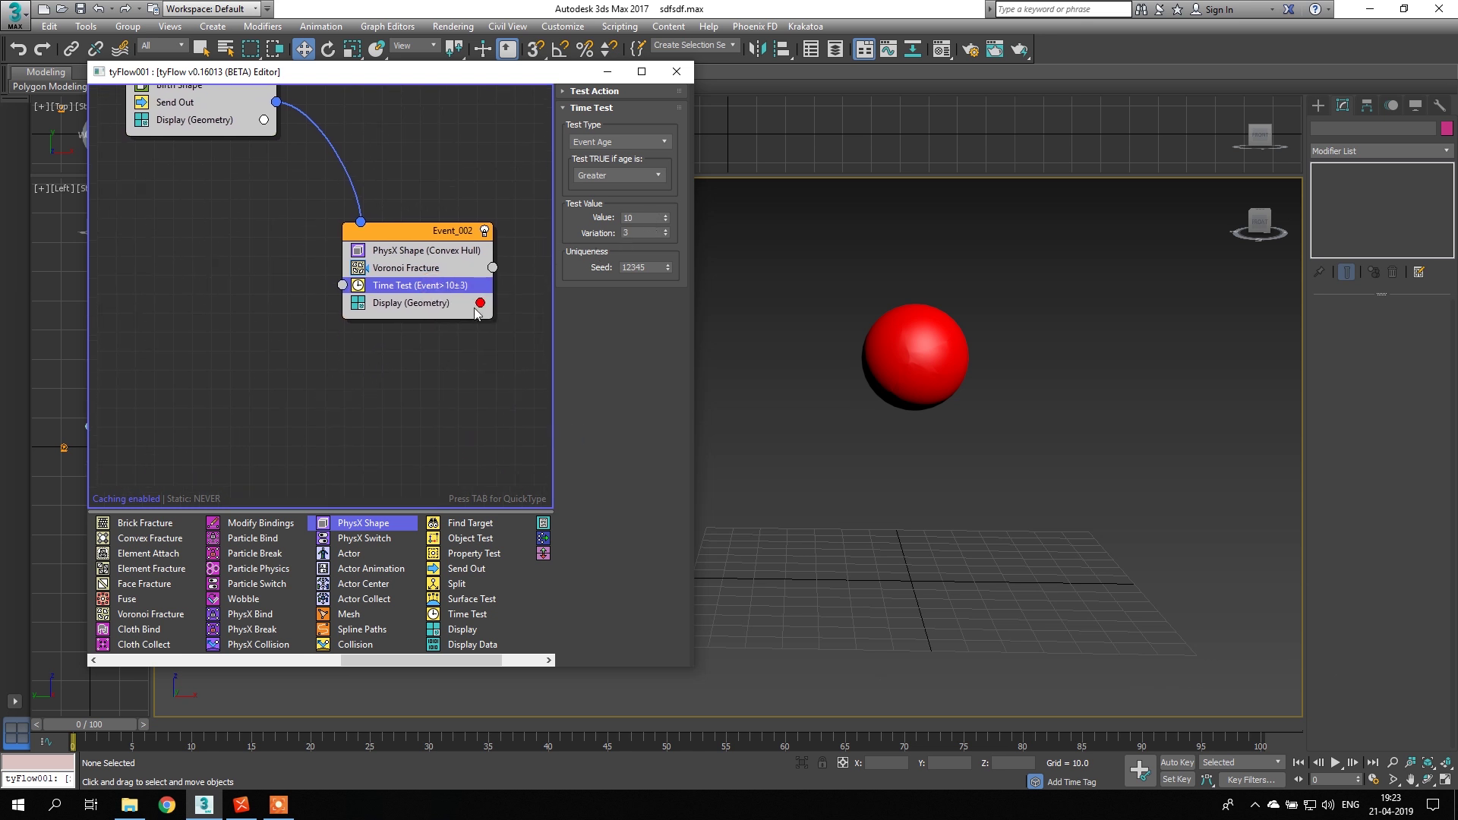
- Create a third event with a Display operator fed by the Time Test output and set its display color to green
{"action": "middle_click_drag", "start_coordinate": [298, 378], "coordinate": [316, 381]}
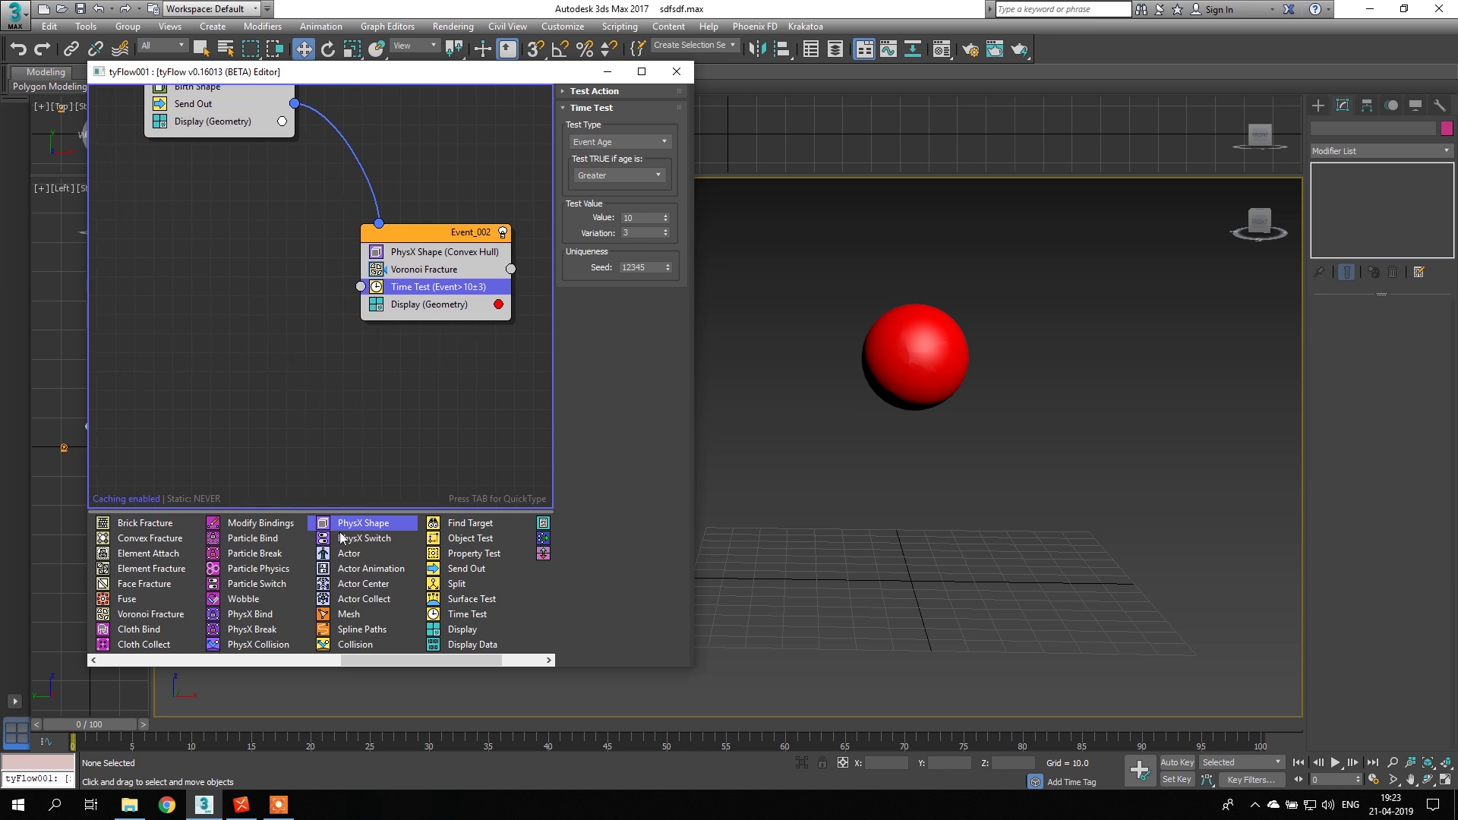
{"action": "mouse_move", "coordinate": [368, 661]}
{"action": "left_mouse_down"}
{"action": "mouse_move", "coordinate": [409, 660]}
{"action": "mouse_move", "coordinate": [193, 380]}
{"action": "mouse_move", "coordinate": [208, 363]}
{"action": "mouse_move", "coordinate": [169, 357]}
{"action": "mouse_move", "coordinate": [363, 287]}
{"action": "left_mouse_up"}
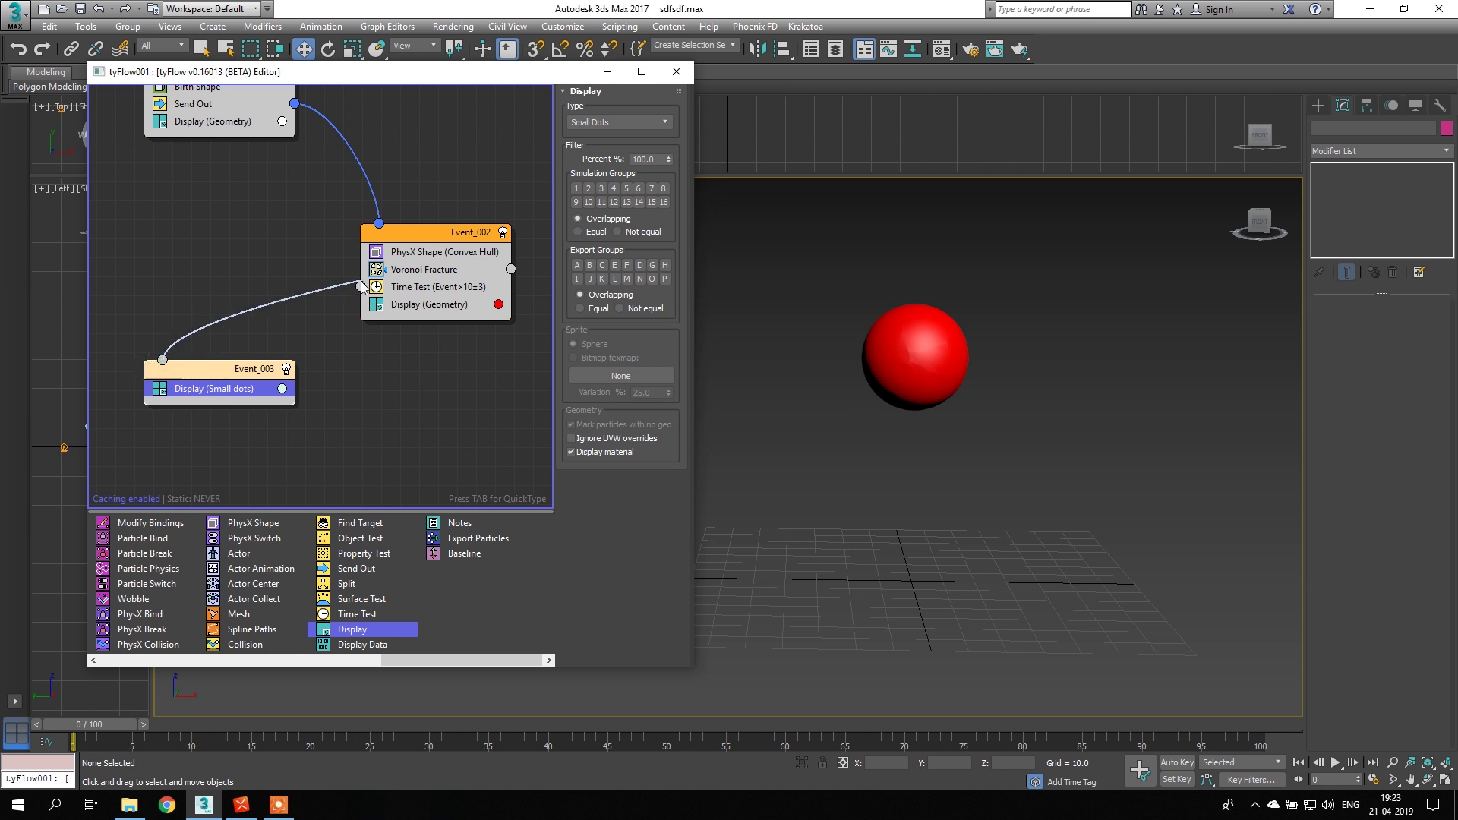
{"action": "left_click", "coordinate": [282, 388]}
{"action": "left_click_drag", "start_coordinate": [354, 441], "coordinate": [346, 436]}
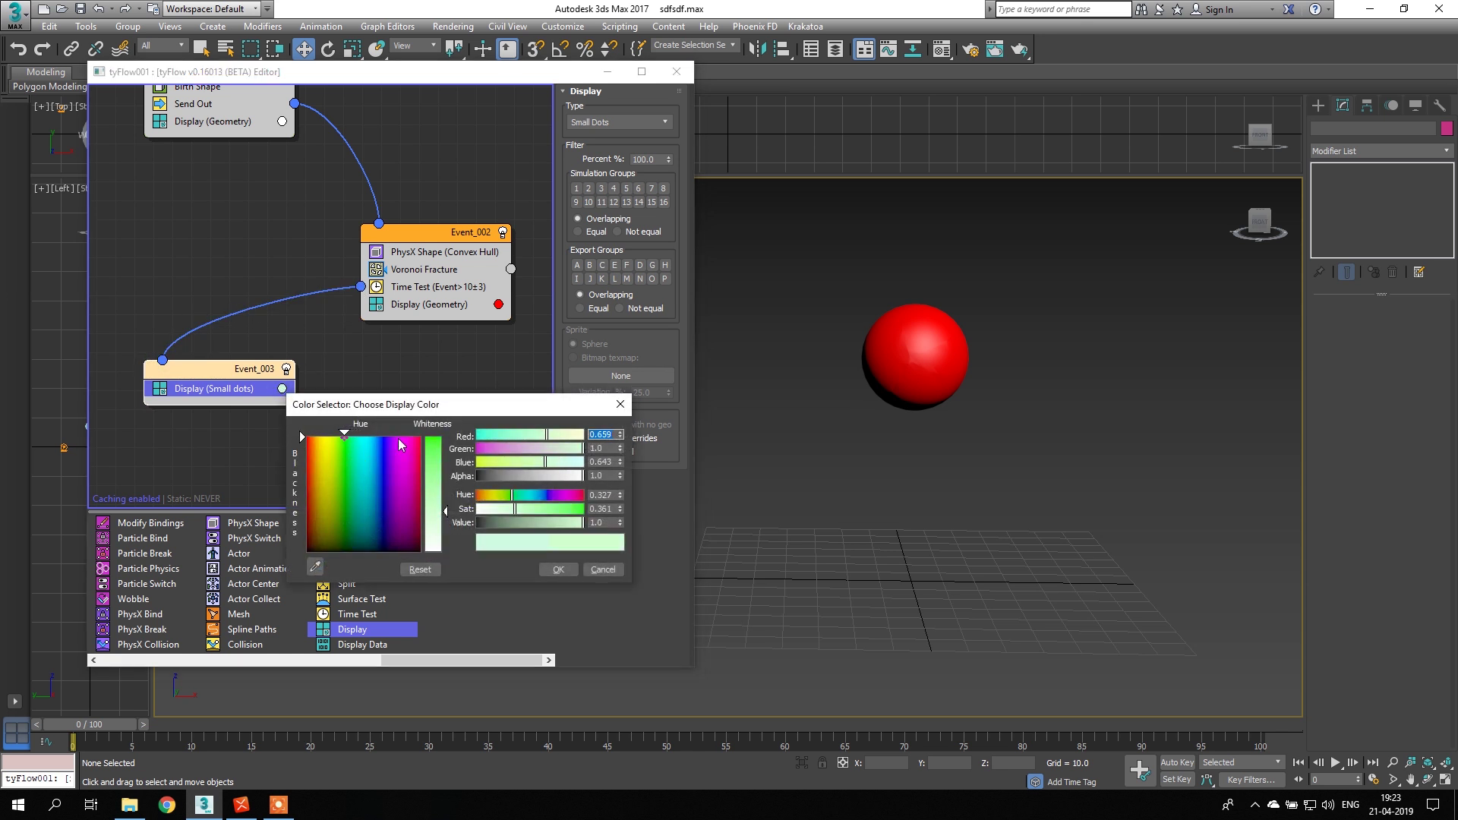
{"action": "left_click", "coordinate": [433, 440]}
{"action": "left_click", "coordinate": [558, 569]}
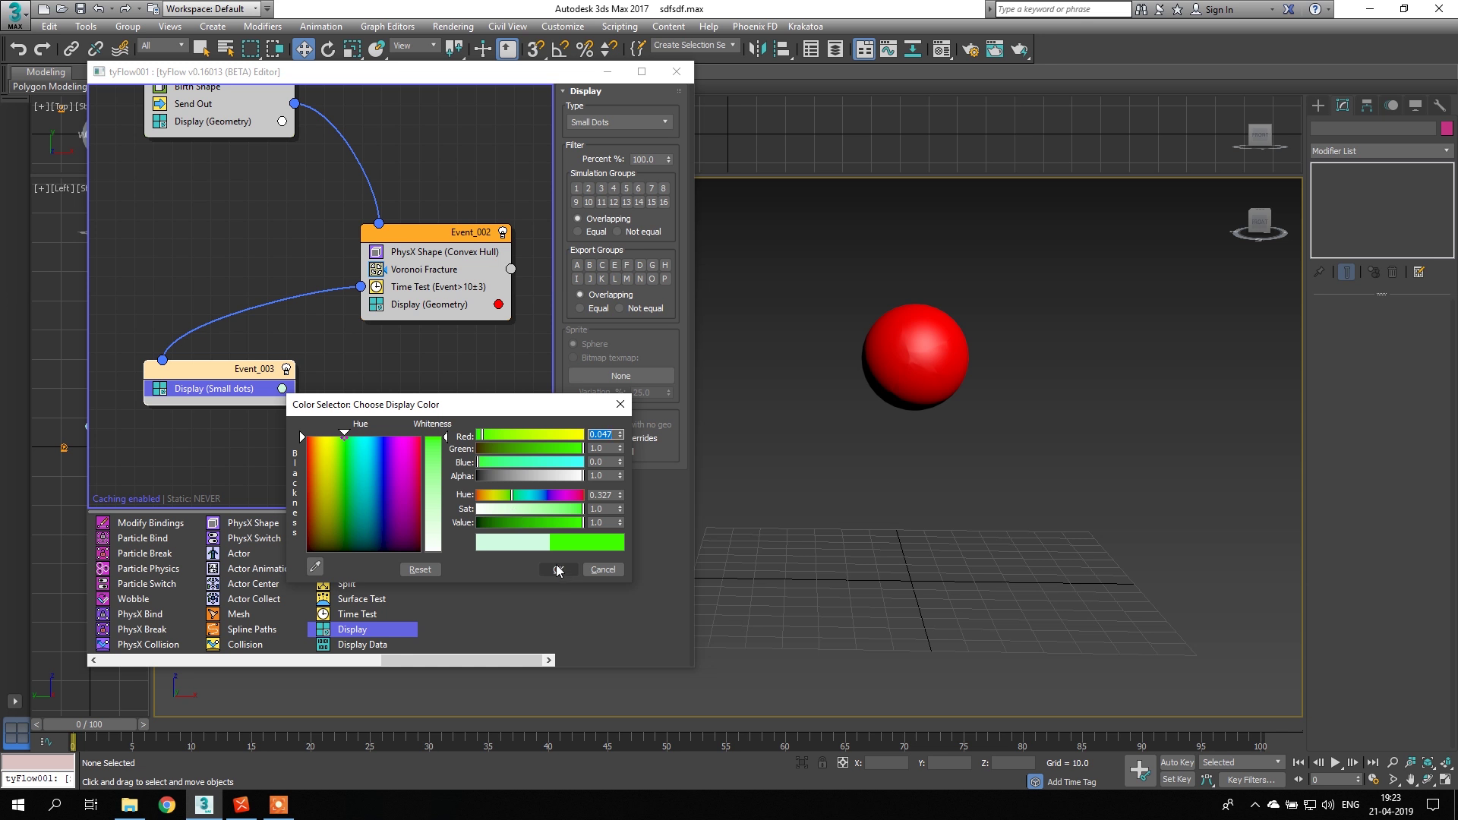
- Set the third event's display type to Geometry and preview the early frames by scrubbing the timeline
{"action": "left_click_drag", "start_coordinate": [123, 728], "coordinate": [192, 655]}
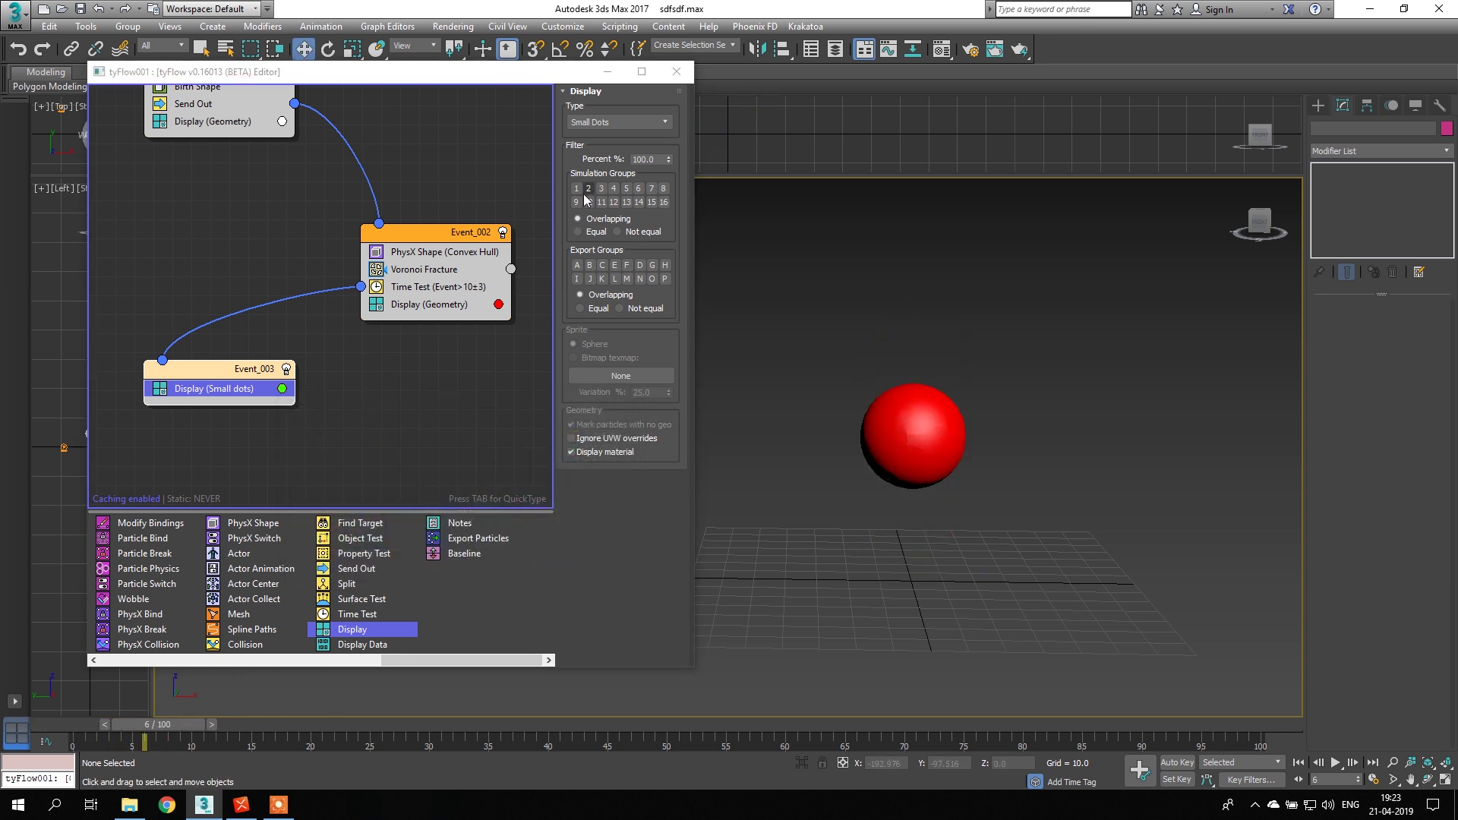
{"action": "left_click", "coordinate": [612, 122]}
{"action": "left_click", "coordinate": [587, 196]}
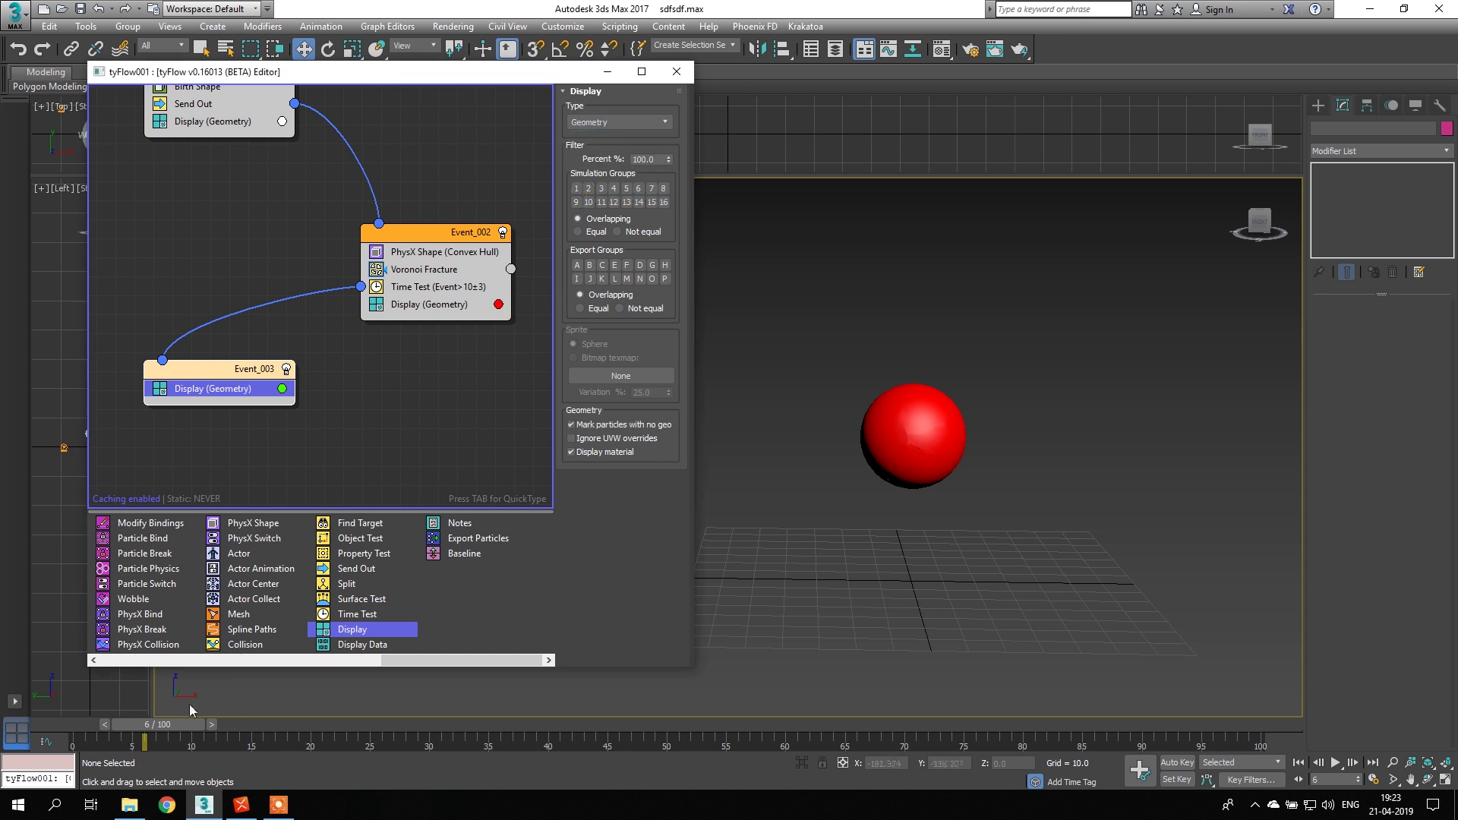
{"action": "left_click_drag", "start_coordinate": [167, 730], "coordinate": [137, 724]}
- Set the Time Test value in the second event to 30 and preview the animation on the timeline
{"action": "left_click", "coordinate": [455, 286]}
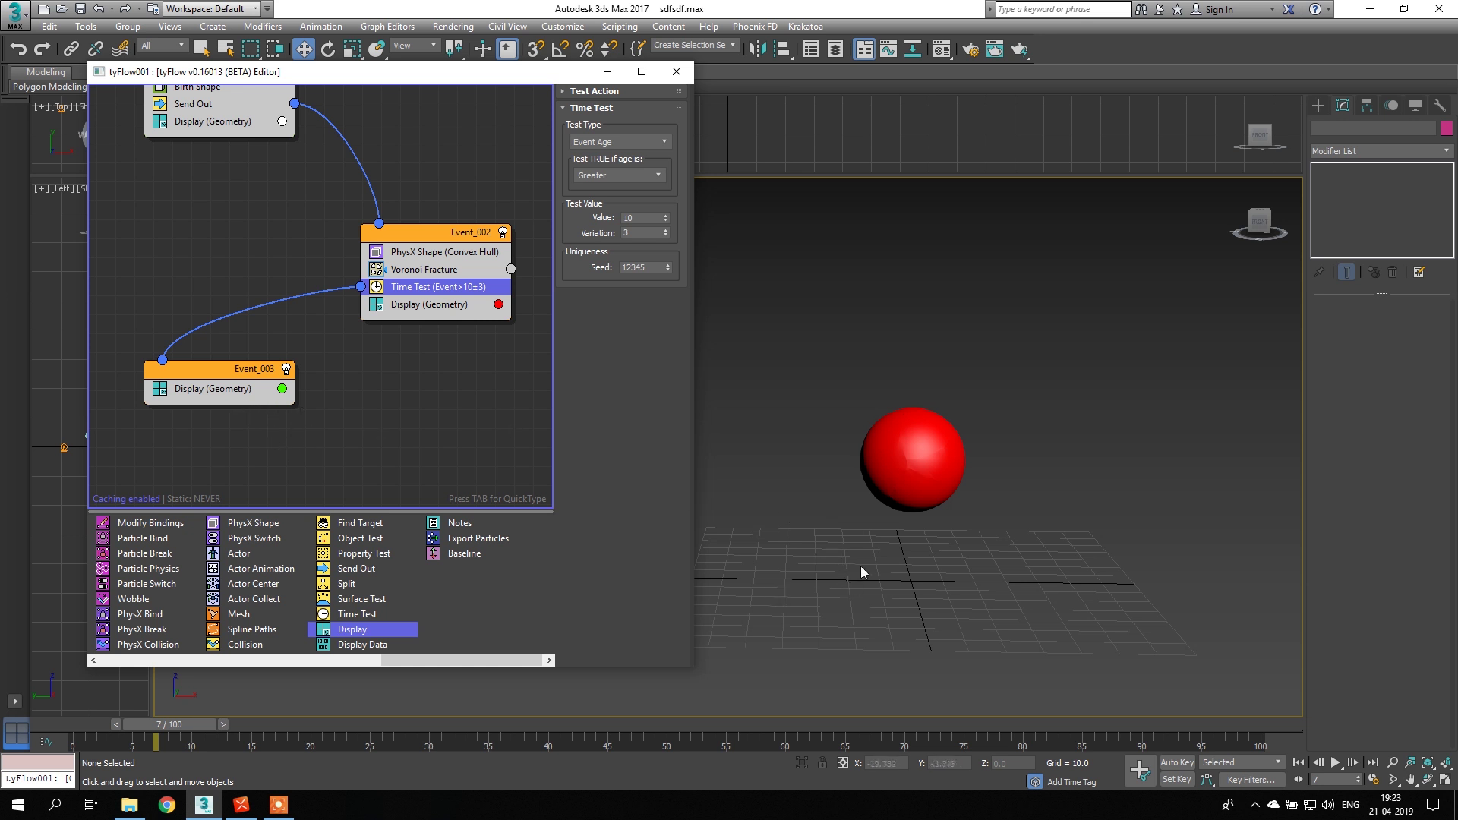
{"action": "left_click", "coordinate": [635, 218]}
{"action": "mouse_move", "coordinate": [106, 729]}
{"action": "left_mouse_down"}
{"action": "mouse_move", "coordinate": [83, 730]}
{"action": "mouse_move", "coordinate": [515, 728]}
{"action": "mouse_move", "coordinate": [93, 729]}
{"action": "left_mouse_up"}
{"action": "key", "text": "w"}
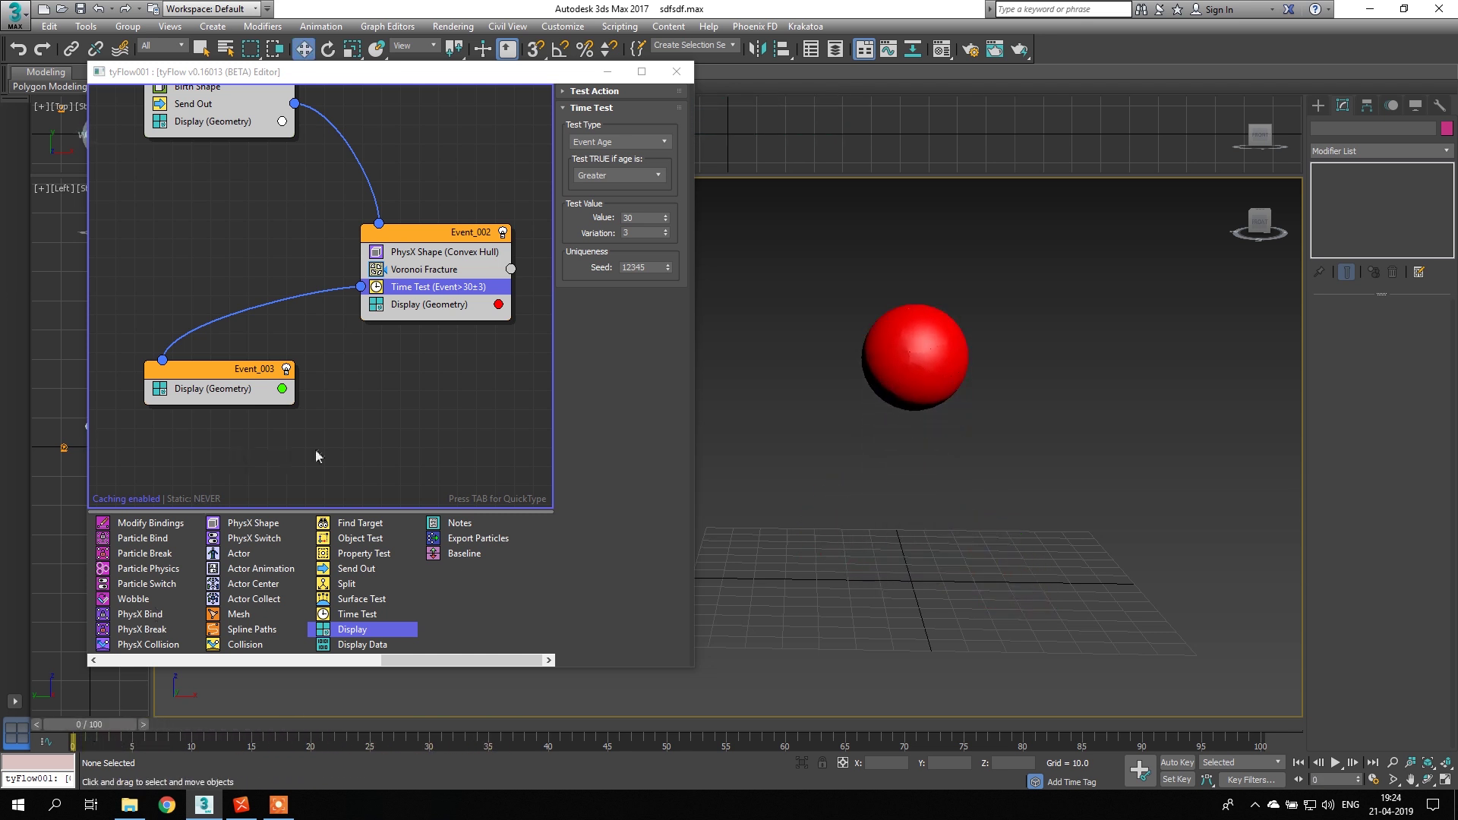
- Add a Find Target operator above Display in the third event and scrub the timeline to check the motion
{"action": "middle_click_drag", "start_coordinate": [316, 450], "coordinate": [336, 363]}
{"action": "left_click_drag", "start_coordinate": [285, 321], "coordinate": [266, 342]}
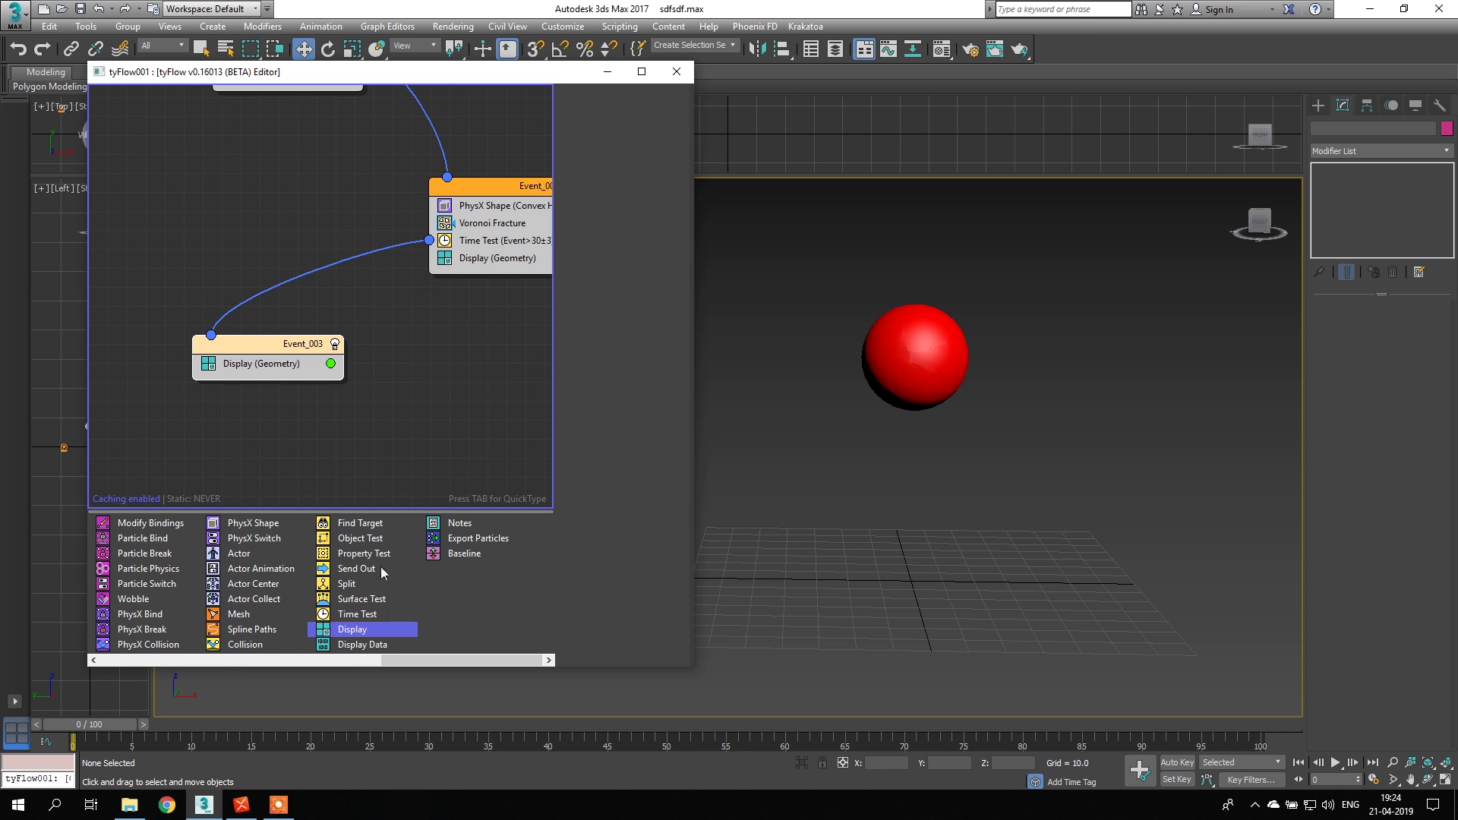
{"action": "left_click_drag", "start_coordinate": [364, 526], "coordinate": [206, 368]}
{"action": "left_click_drag", "start_coordinate": [229, 353], "coordinate": [229, 355]}
{"action": "middle_click_drag", "start_coordinate": [347, 383], "coordinate": [319, 407]}
{"action": "left_click_drag", "start_coordinate": [111, 727], "coordinate": [67, 710]}
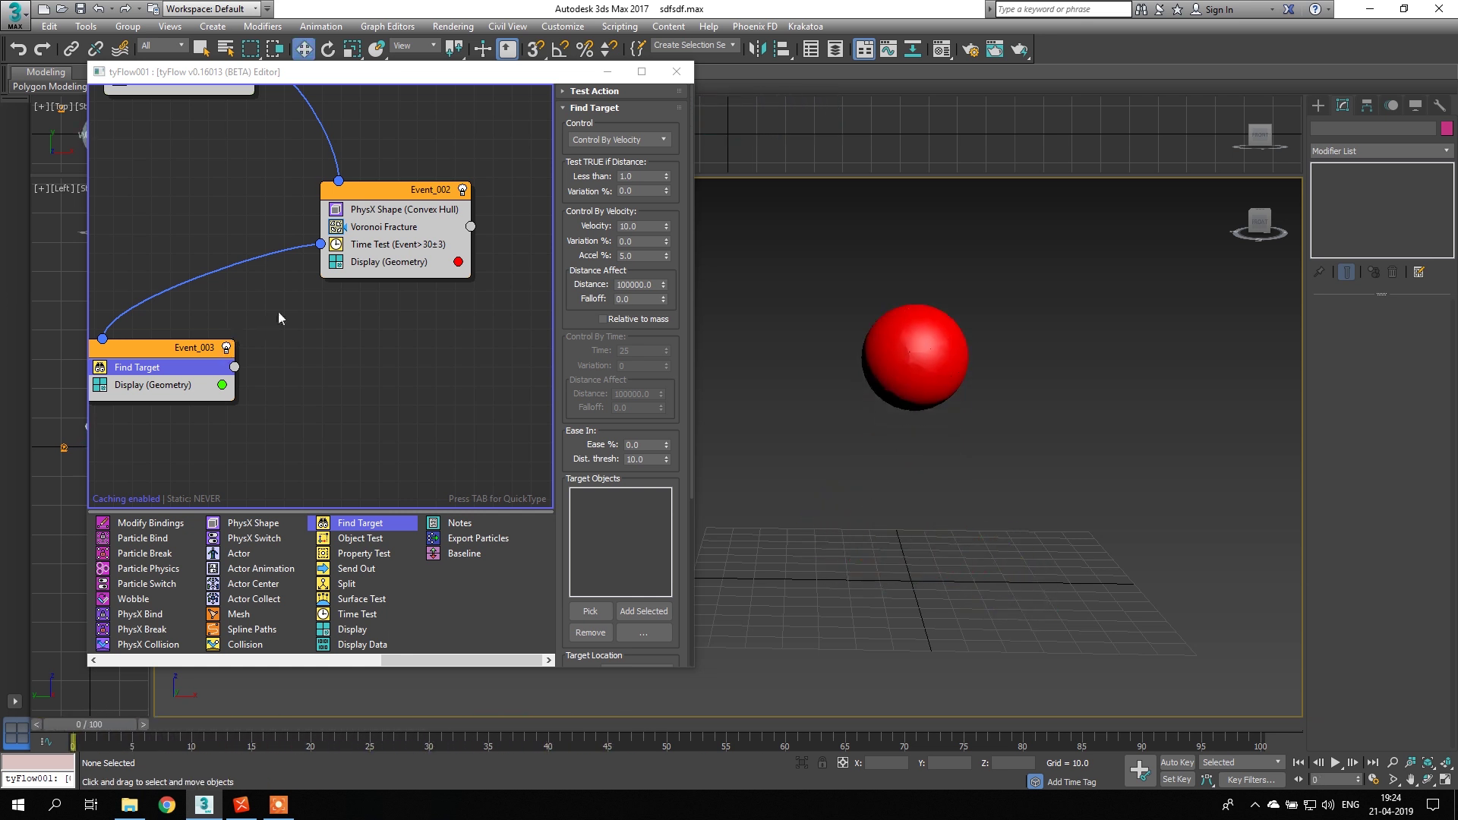
- Pick the hidden Sphere001 as the Find Target operator's target object and preview the animation through frame 50
{"action": "scroll", "coordinate": [600, 448], "scroll_direction": "down", "scroll_amount": 4}
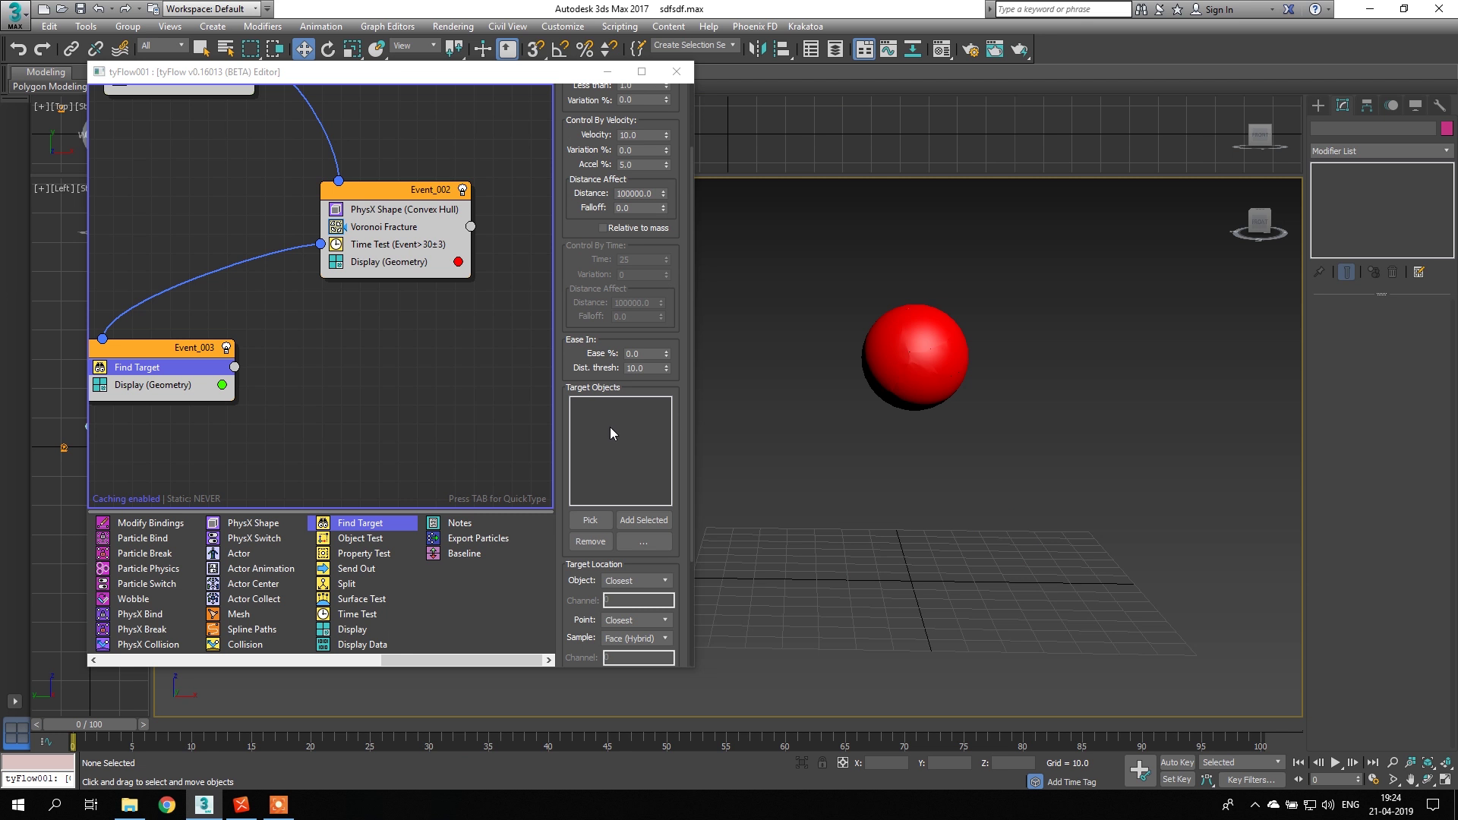
{"action": "left_click", "coordinate": [836, 50]}
{"action": "left_click_drag", "start_coordinate": [317, 154], "coordinate": [1057, 162]}
{"action": "left_click", "coordinate": [968, 228]}
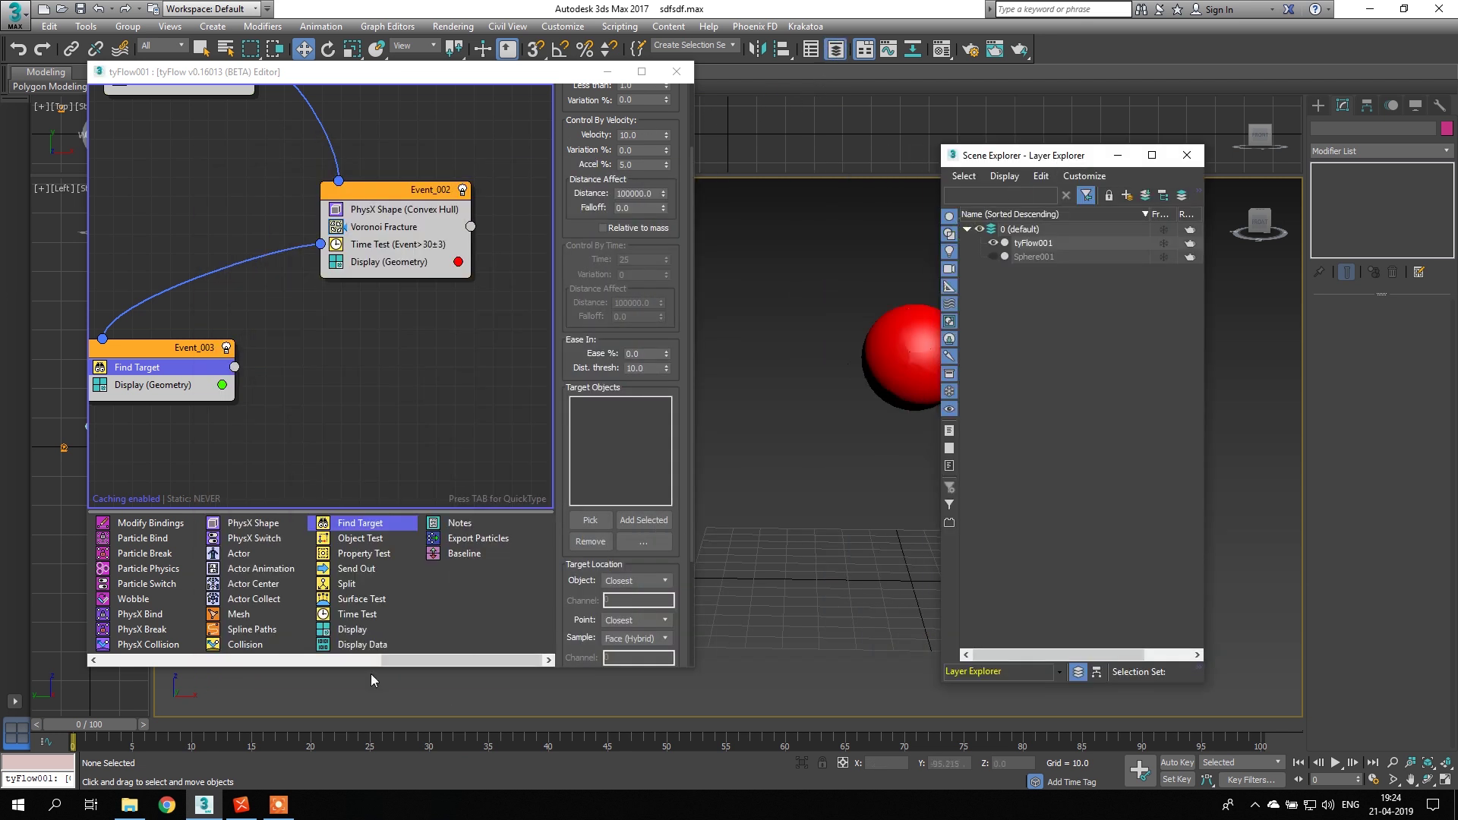
{"action": "left_click", "coordinate": [590, 521]}
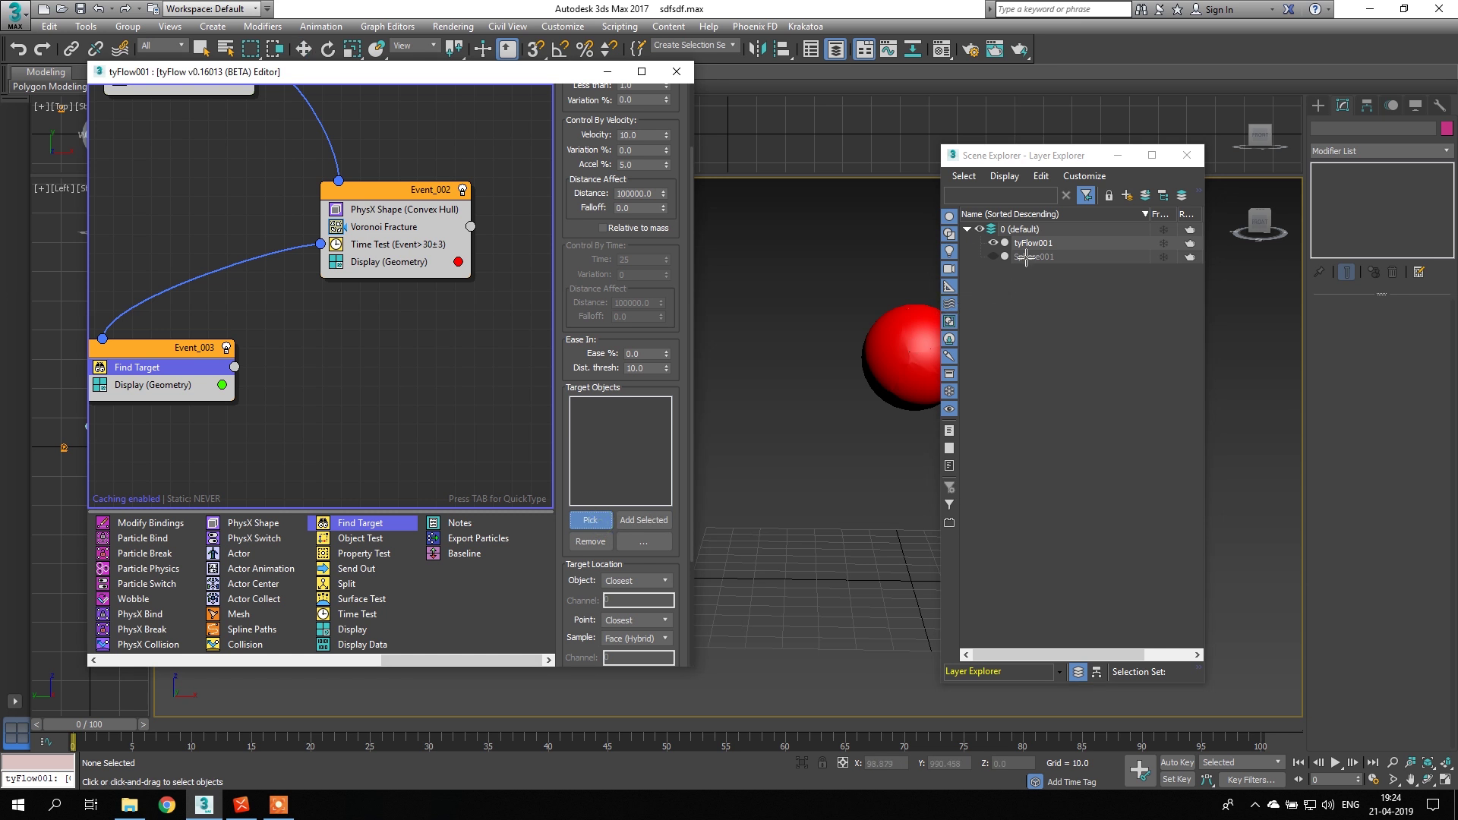
{"action": "left_click", "coordinate": [1026, 256]}
{"action": "left_click", "coordinate": [1187, 155]}
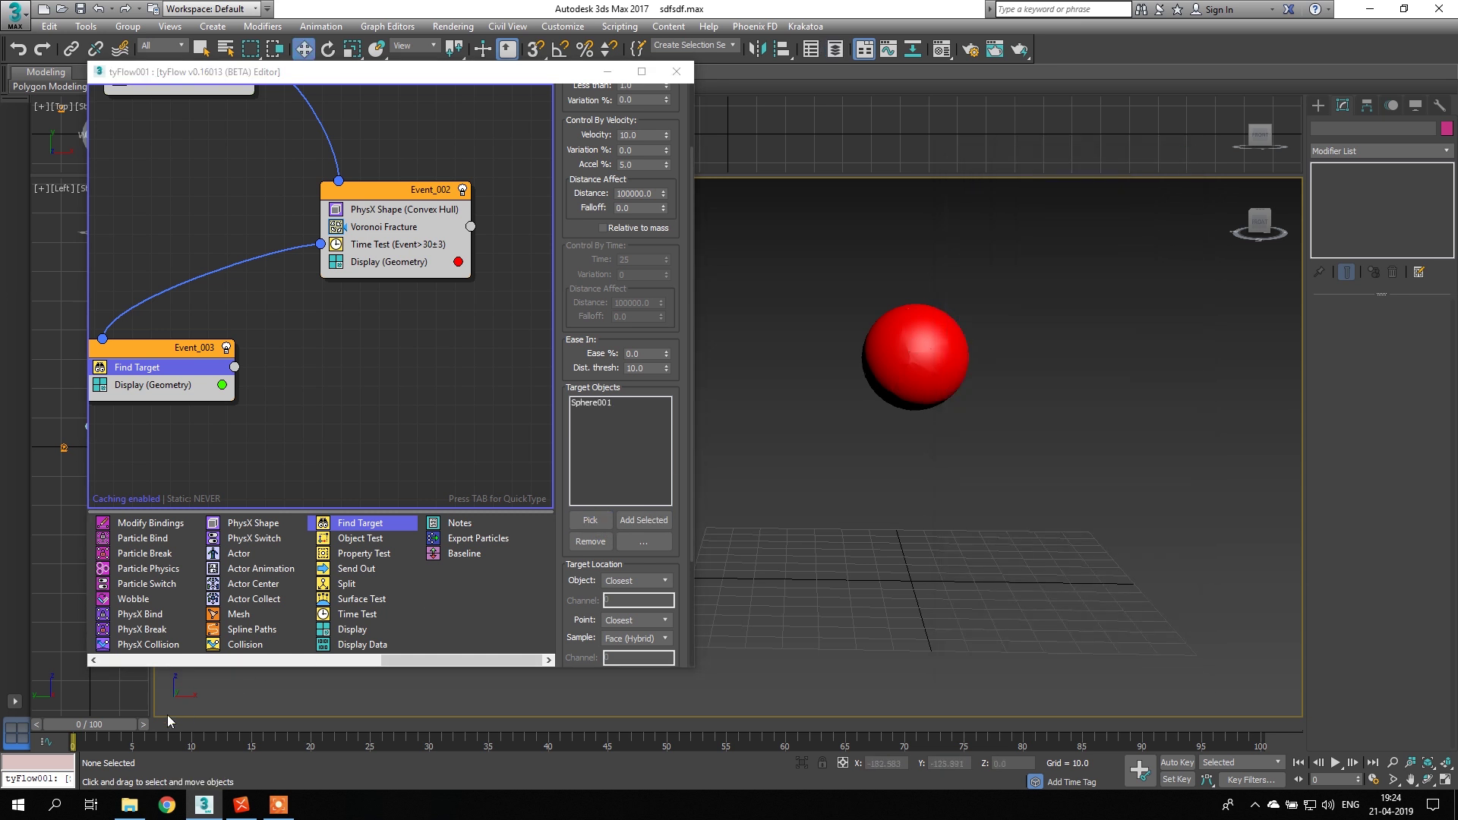
{"action": "left_click_drag", "start_coordinate": [90, 725], "coordinate": [667, 718]}
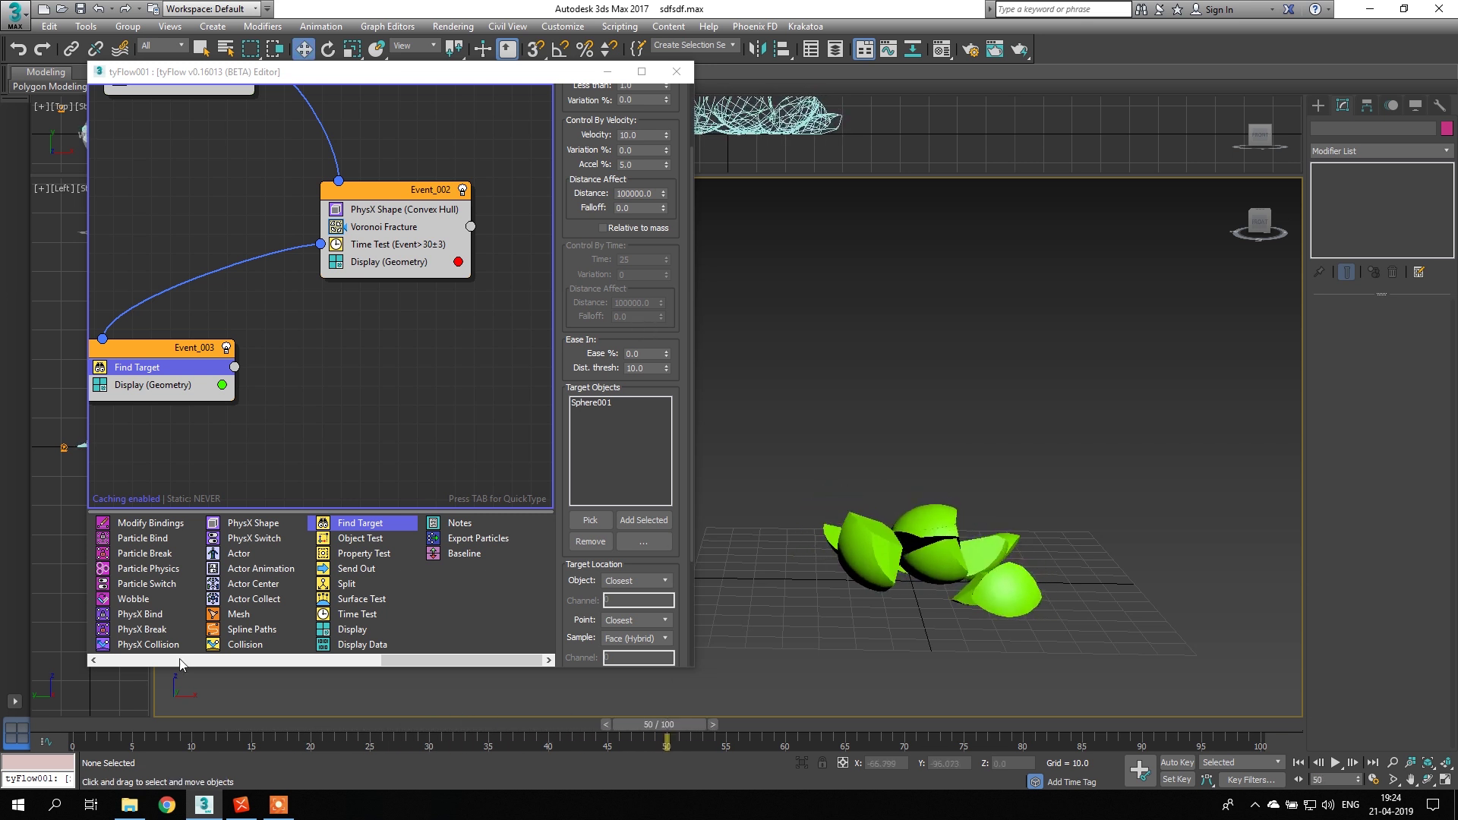
{"action": "mouse_move", "coordinate": [139, 731]}
{"action": "left_mouse_down"}
{"action": "mouse_move", "coordinate": [76, 728]}
{"action": "mouse_move", "coordinate": [357, 728]}
{"action": "mouse_move", "coordinate": [120, 727]}
{"action": "left_mouse_up"}
- Set the Find Target velocity to 100 and preview the pieces' movement on the timeline
{"action": "left_click", "coordinate": [645, 134]}
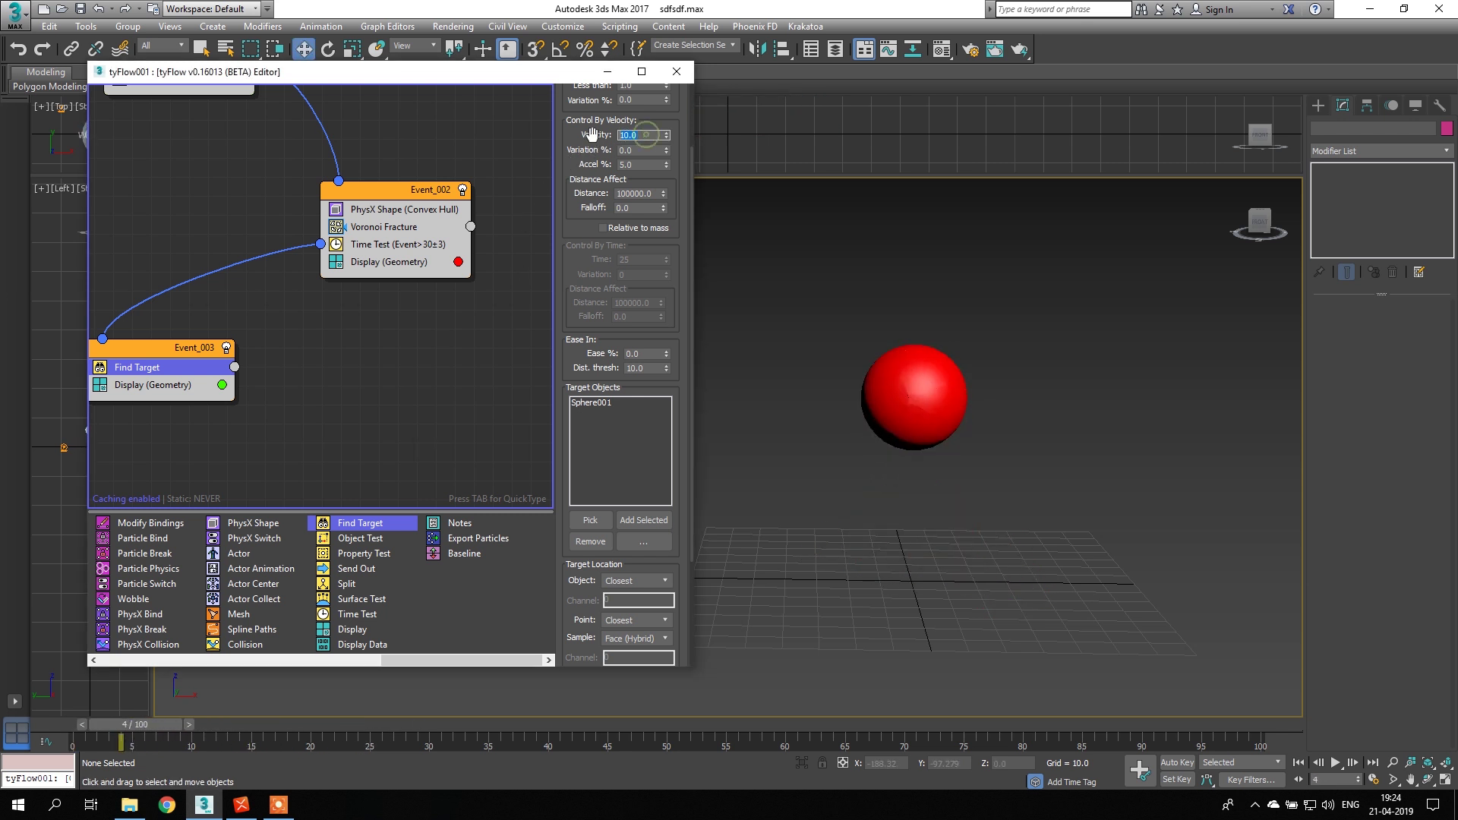
{"action": "type", "text": "1"}
{"action": "left_click_drag", "start_coordinate": [124, 728], "coordinate": [99, 784]}
{"action": "key", "text": "w"}
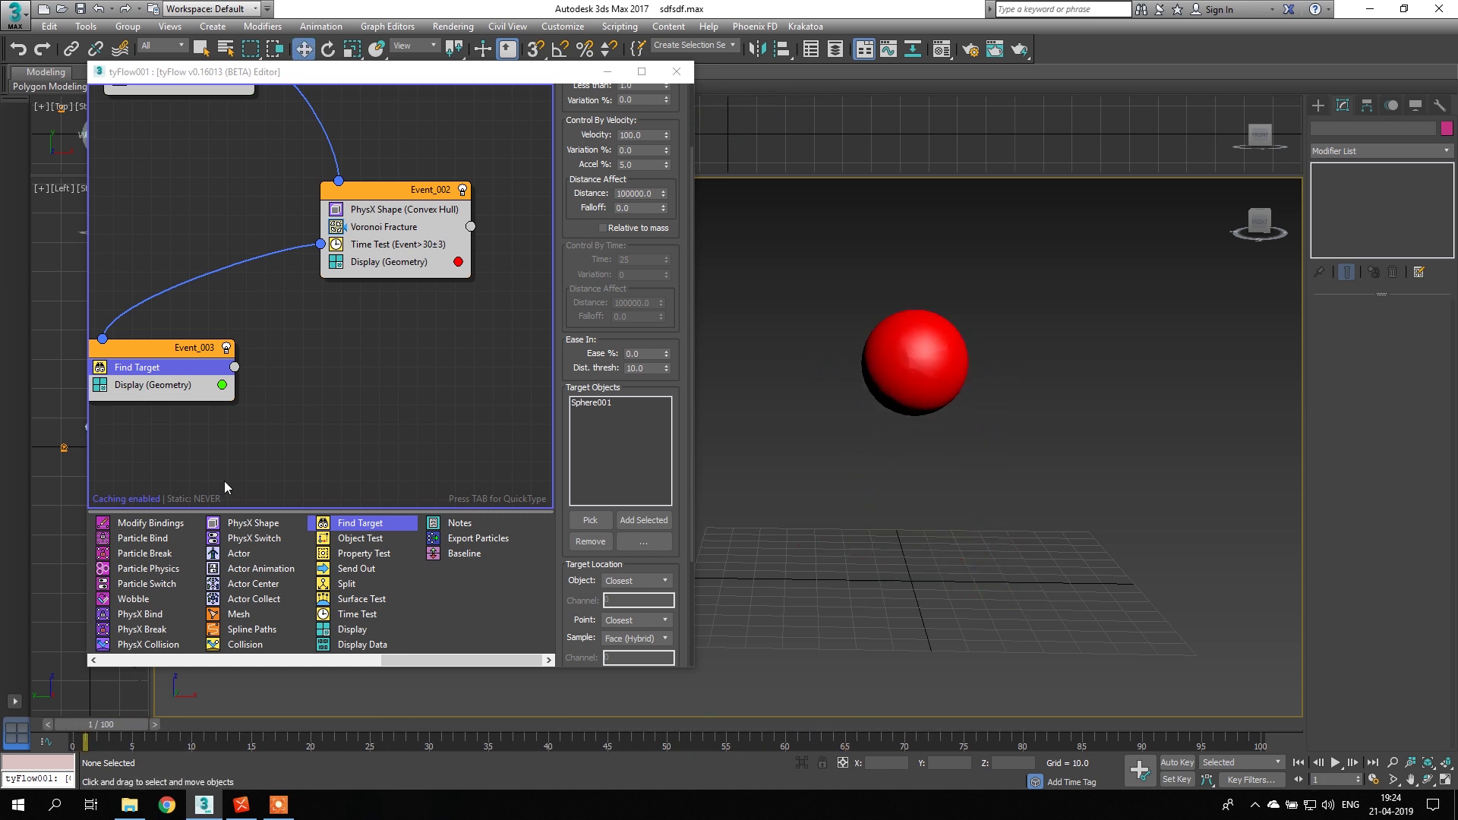
- Add a PhysX Switch operator in Deactivate mode above Find Target in the third event and preview the animation
{"action": "middle_click_drag", "start_coordinate": [295, 304], "coordinate": [355, 322]}
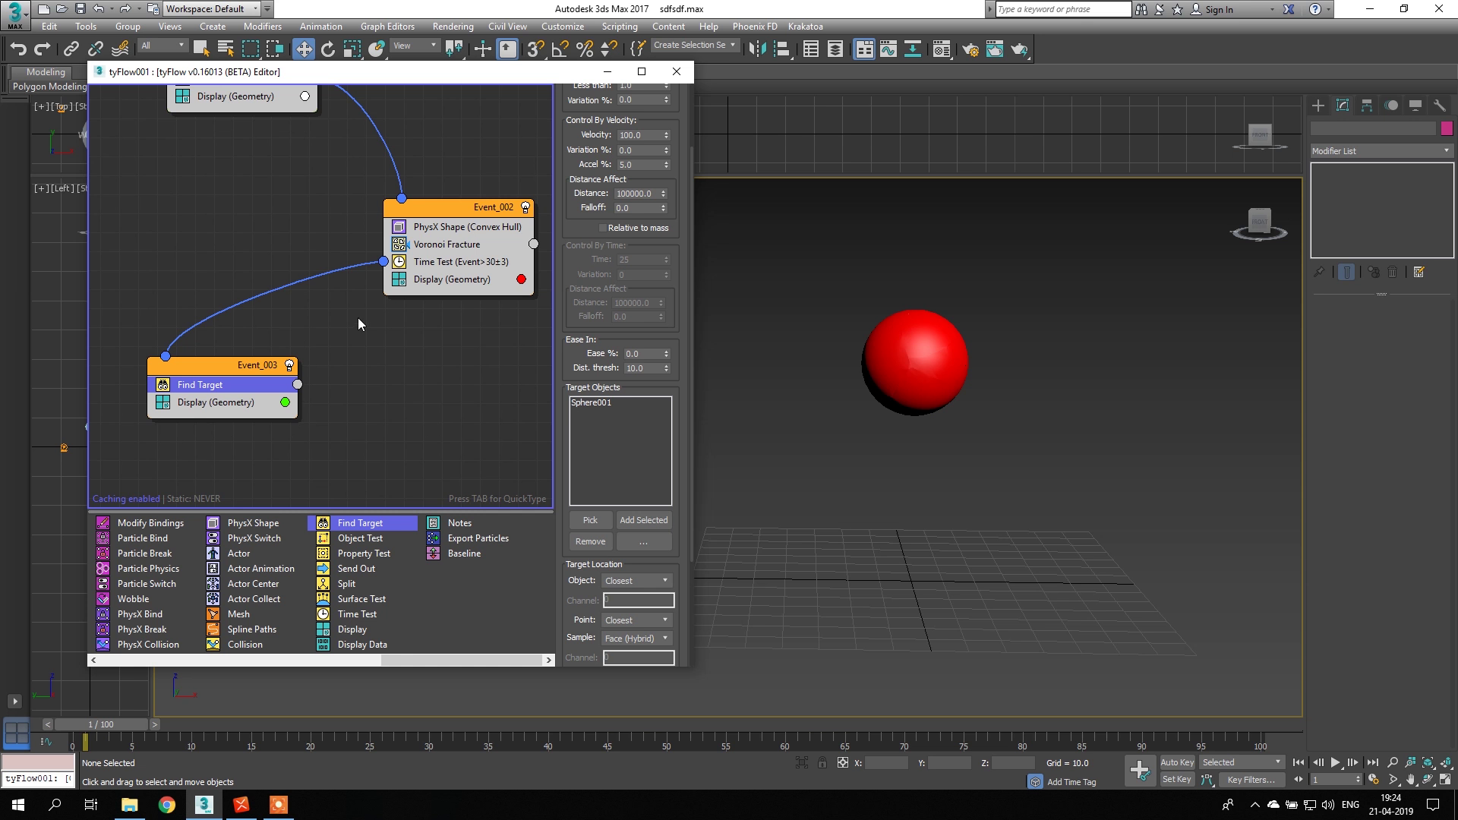
{"action": "left_click", "coordinate": [447, 229]}
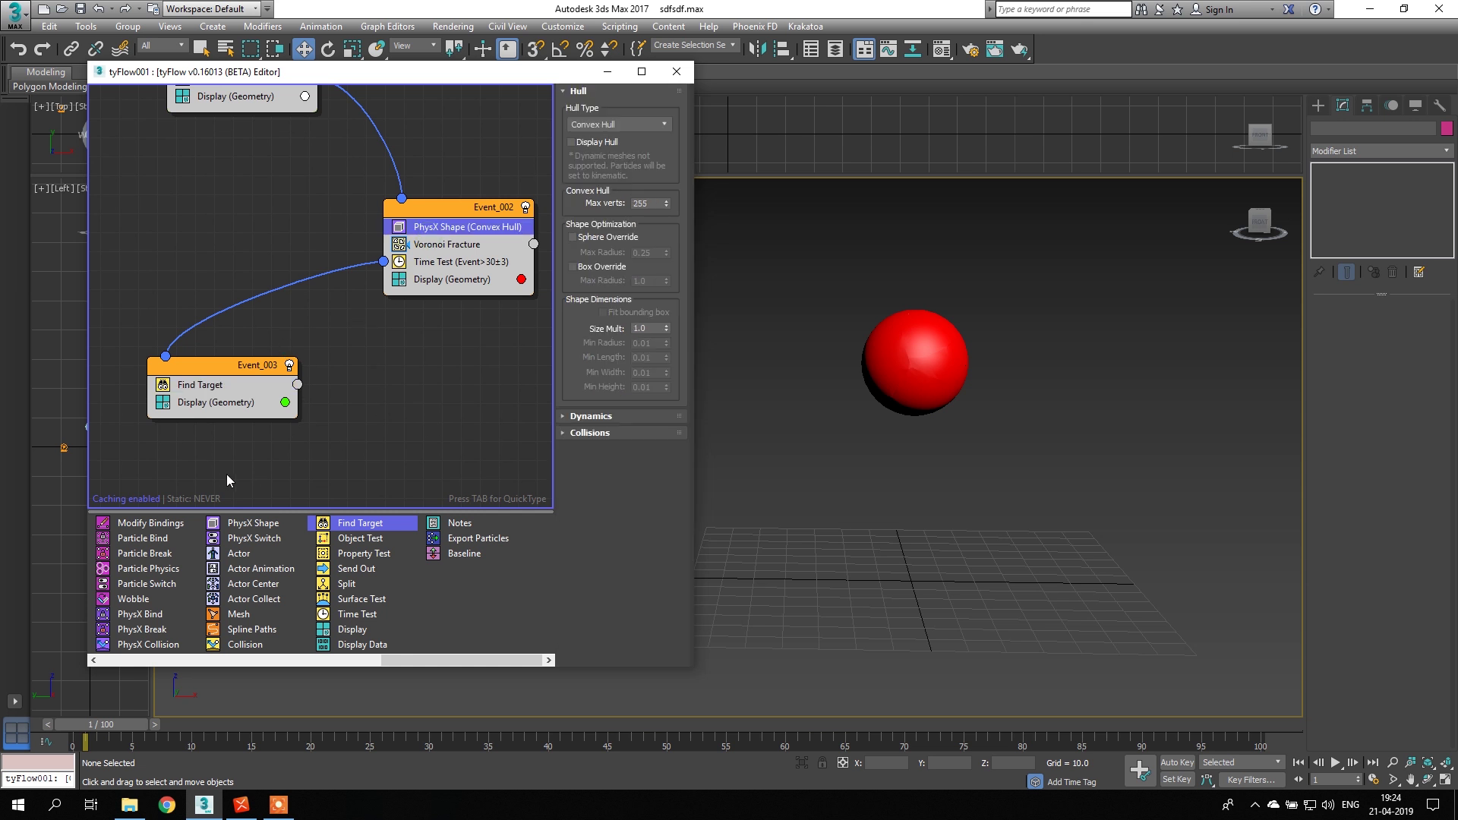
{"action": "left_click_drag", "start_coordinate": [97, 724], "coordinate": [84, 723]}
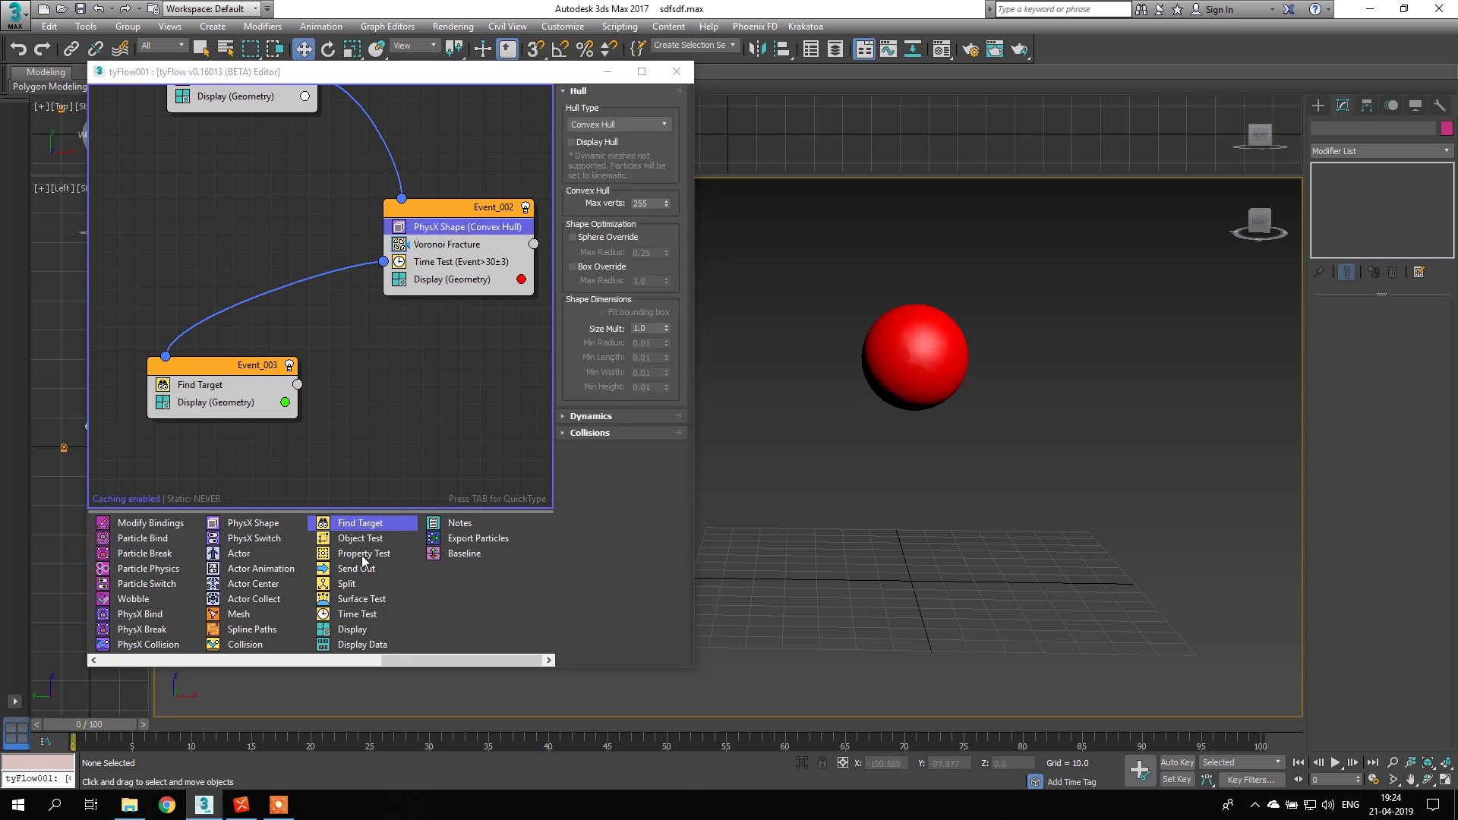
{"action": "left_click", "coordinate": [225, 369]}
{"action": "key", "text": "Tab"}
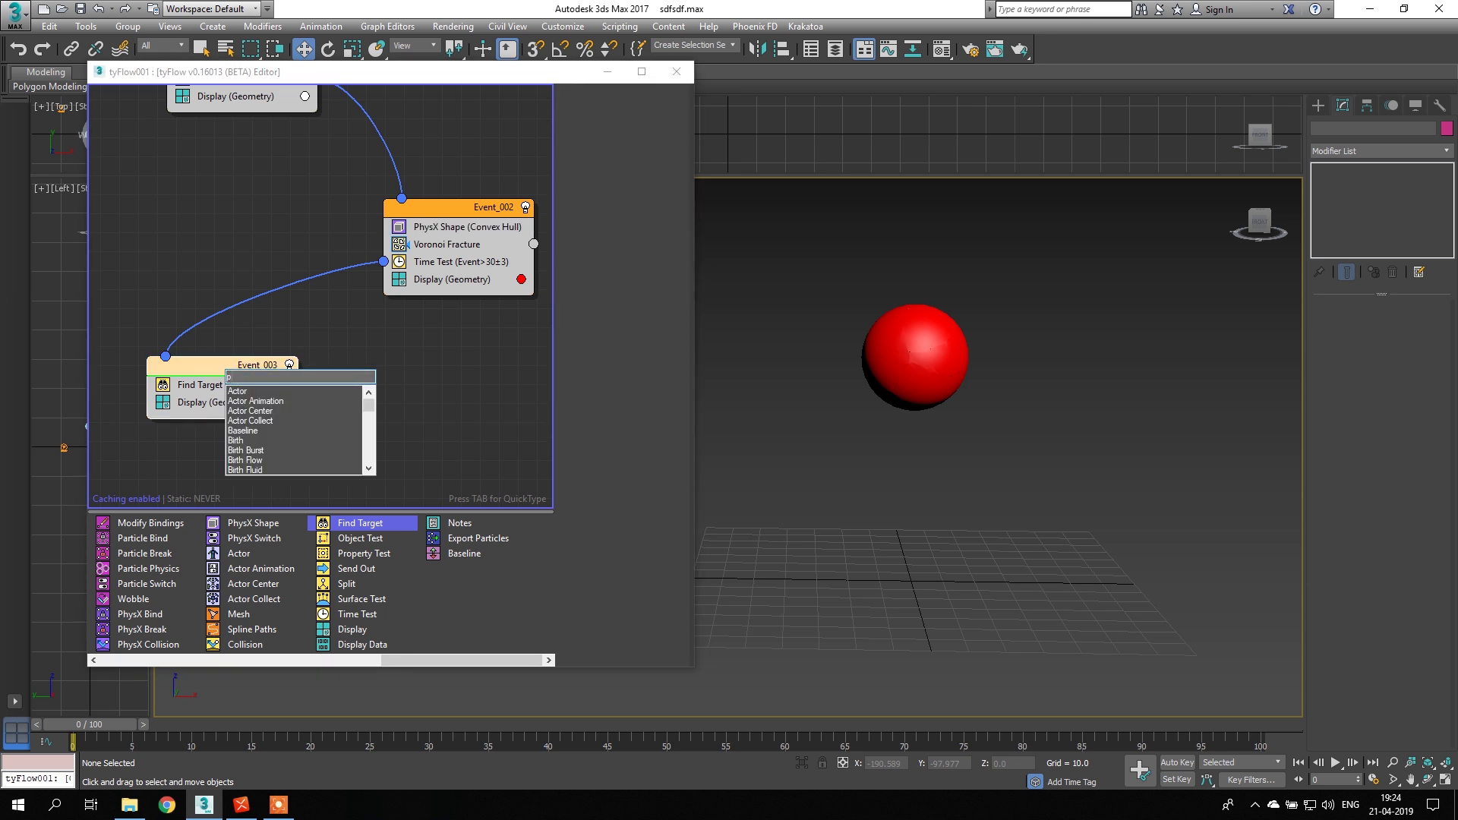
{"action": "type", "text": "phys"}
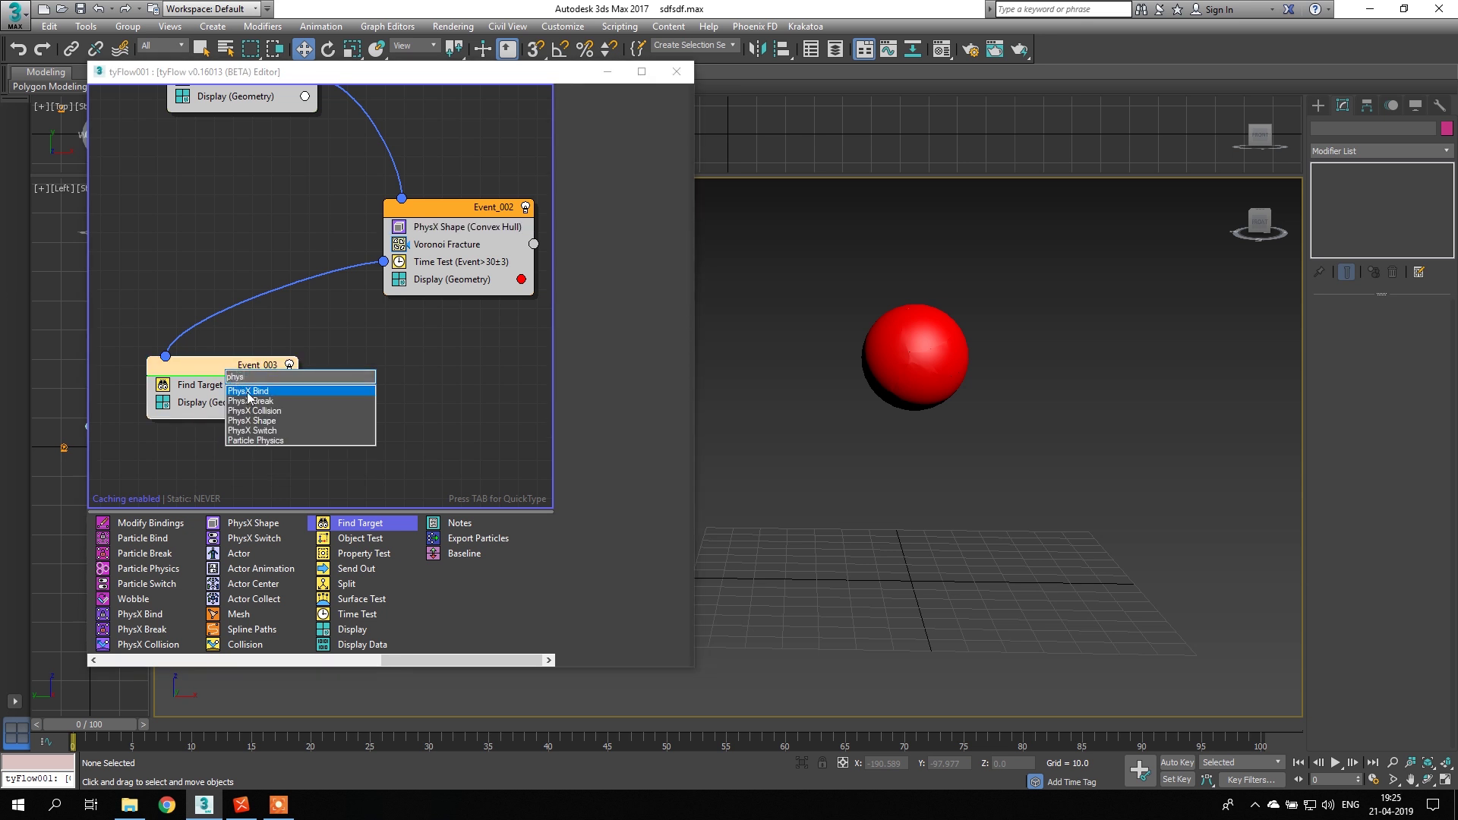
{"action": "left_click", "coordinate": [269, 430]}
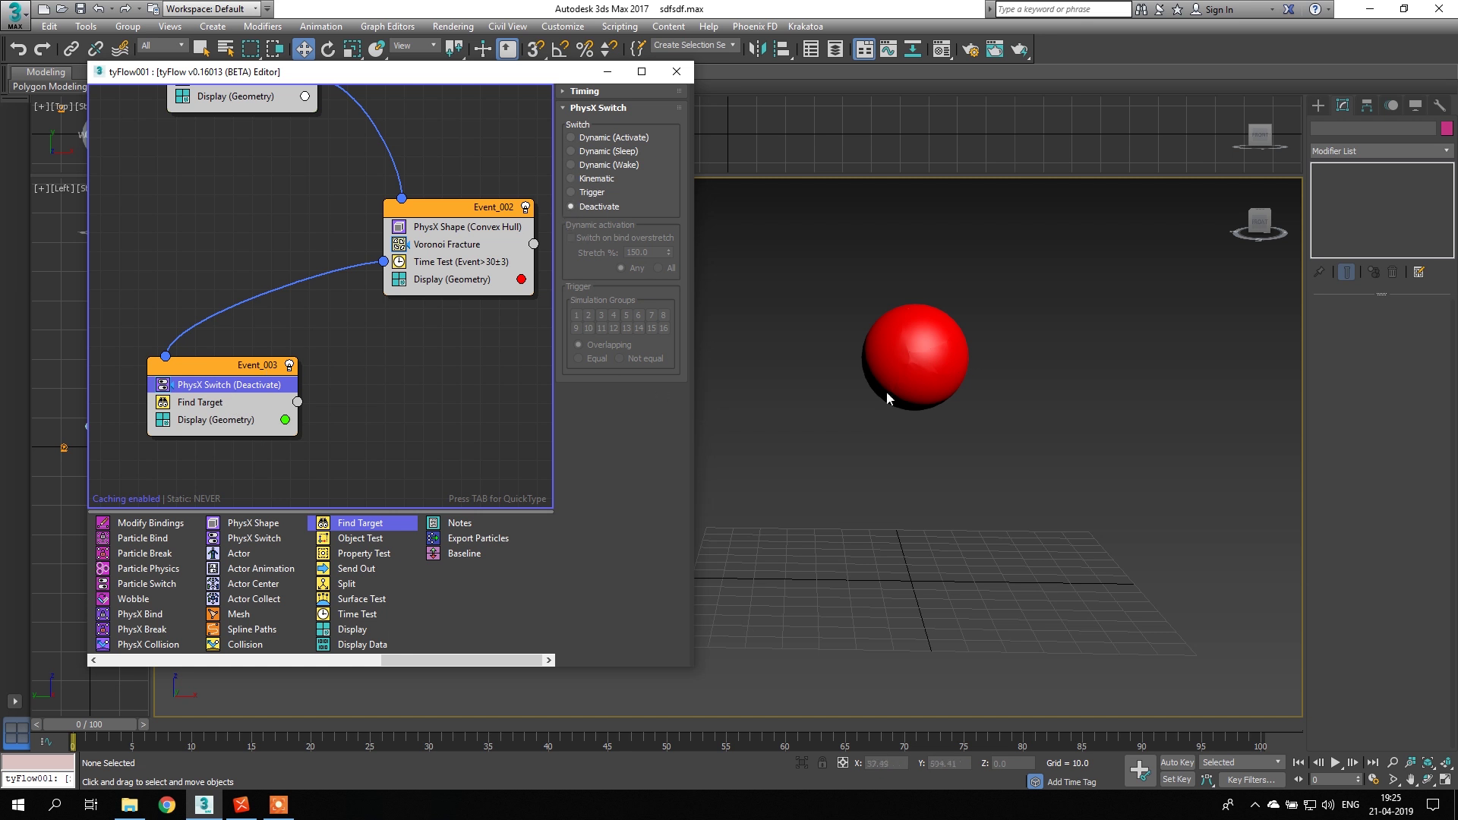
{"action": "middle_click_drag", "start_coordinate": [483, 409], "coordinate": [457, 376]}
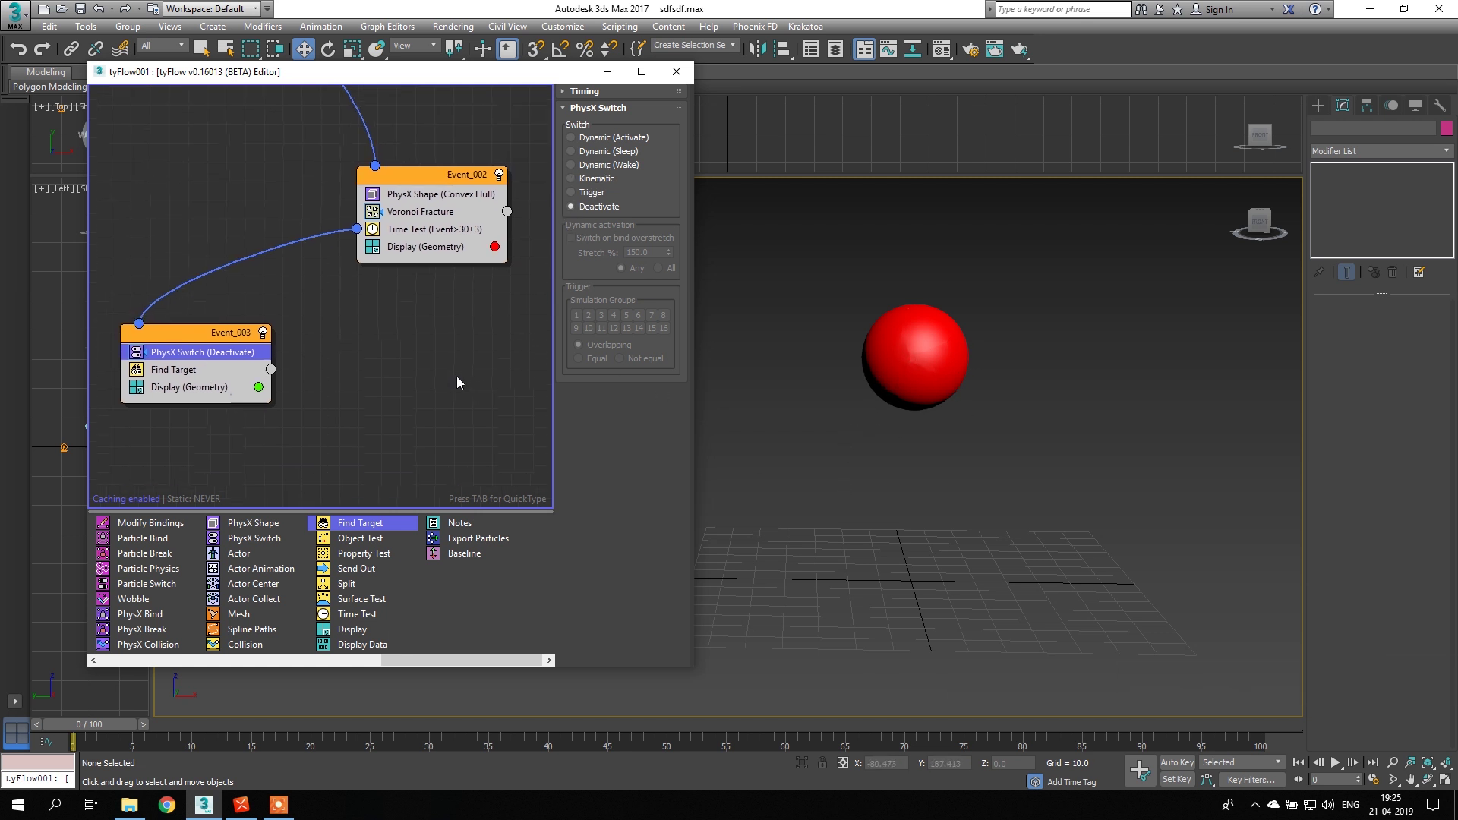
{"action": "left_click_drag", "start_coordinate": [91, 725], "coordinate": [56, 765]}
{"action": "key", "text": "w"}
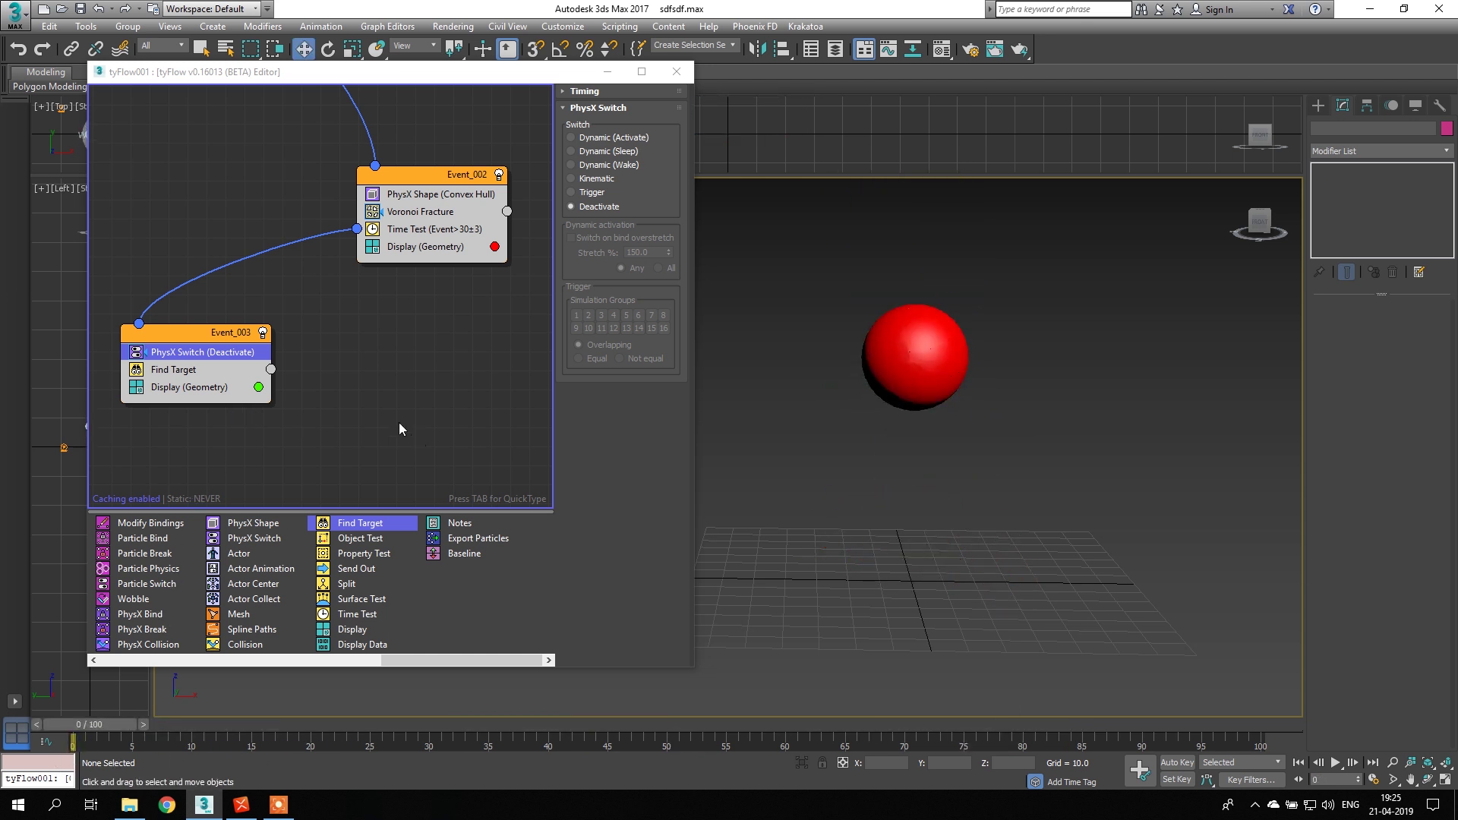
- Create a fourth event with a Stop operator and connect the Find Target output to it
{"action": "middle_click_drag", "start_coordinate": [401, 429], "coordinate": [366, 423]}
{"action": "left_click", "coordinate": [361, 400]}
{"action": "key", "text": "Tab"}
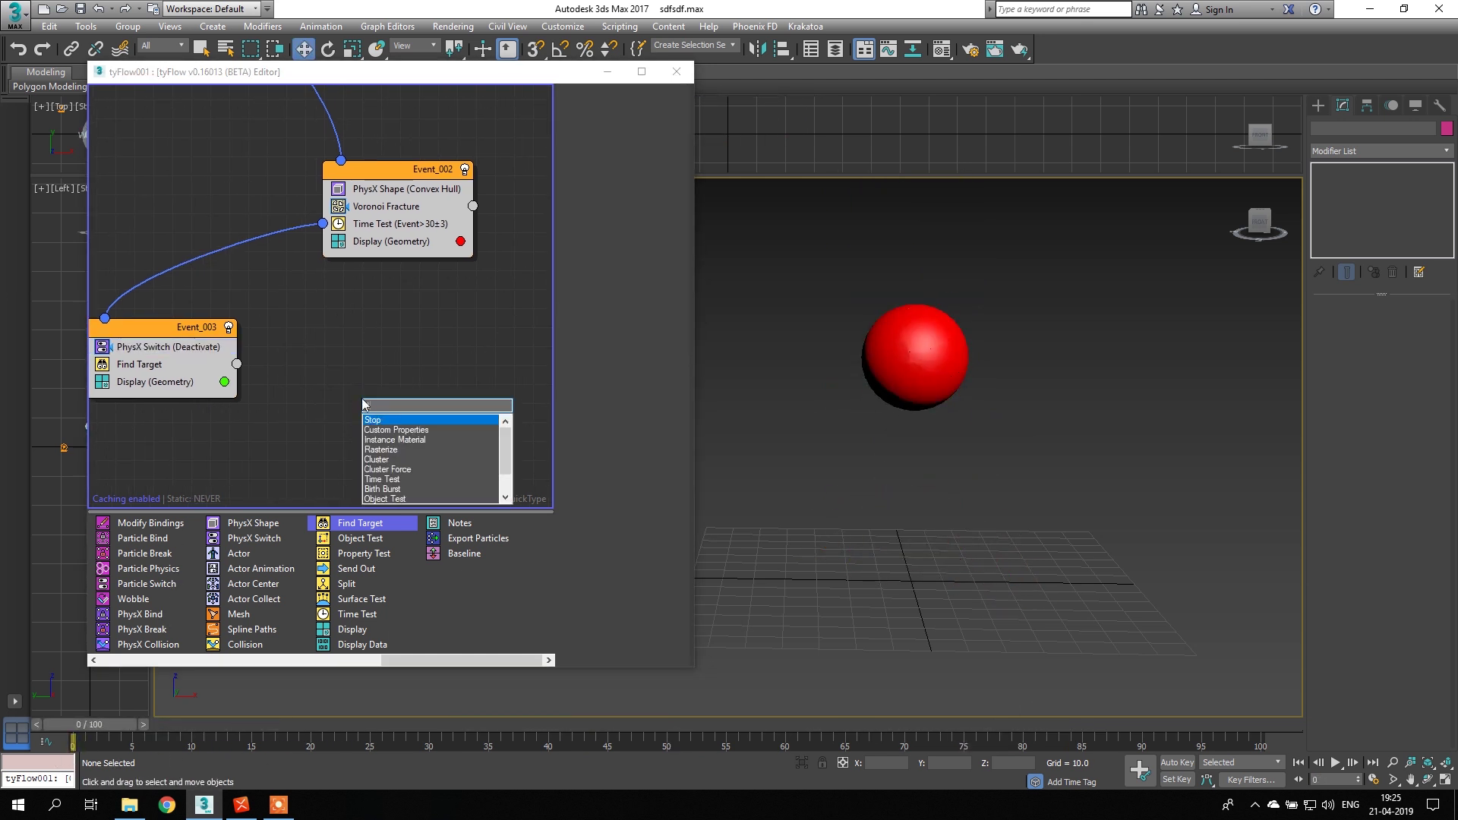
{"action": "type", "text": "stop"}
{"action": "left_click", "coordinate": [380, 423]}
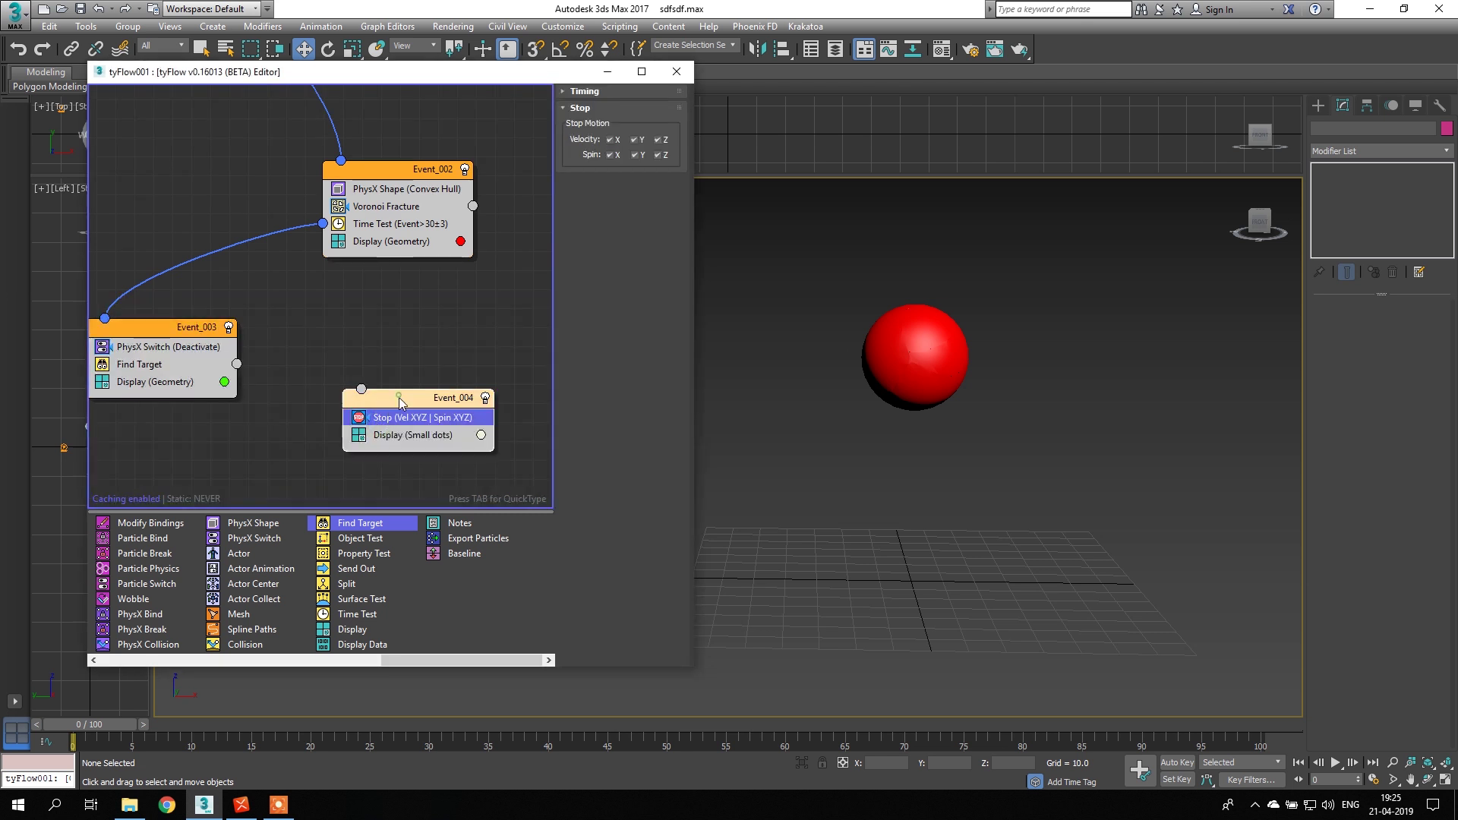
{"action": "left_click_drag", "start_coordinate": [238, 365], "coordinate": [361, 410]}
{"action": "middle_click_drag", "start_coordinate": [368, 377], "coordinate": [408, 339]}
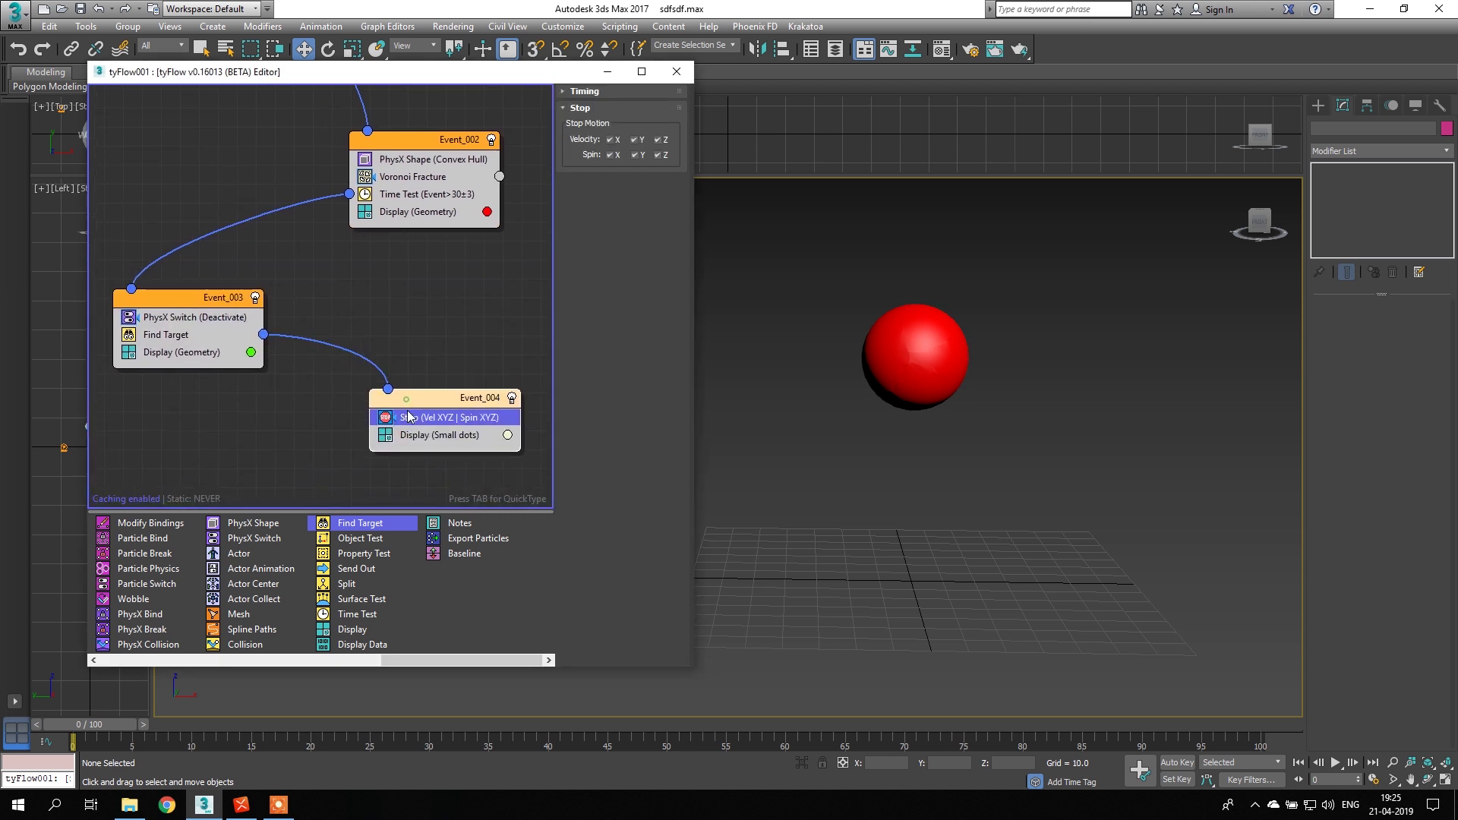
{"action": "middle_click_drag", "start_coordinate": [406, 399], "coordinate": [413, 377]}
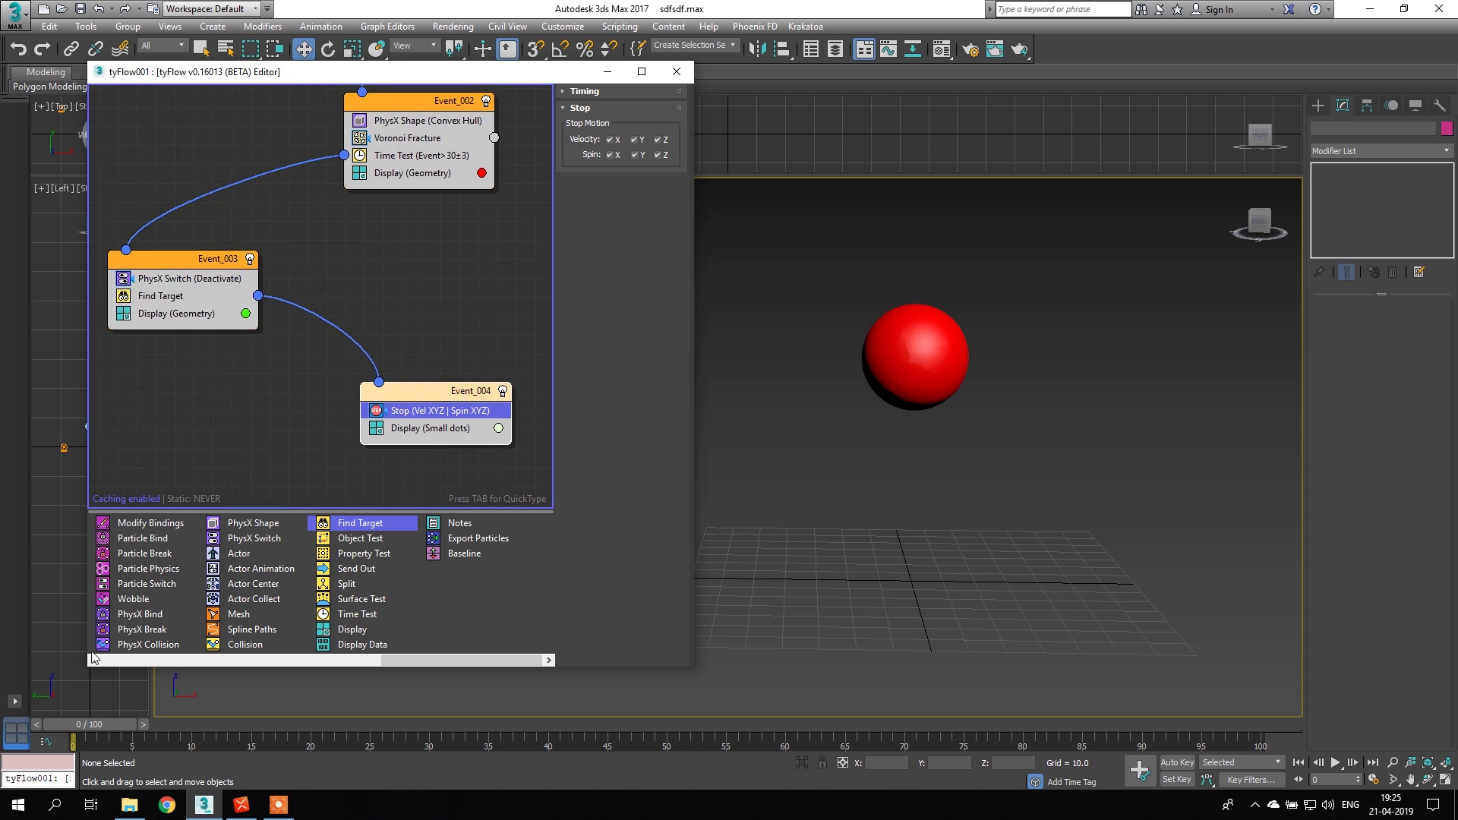
- Preview the simulation to frame 72 and set the Find Target test distance to less than 2
{"action": "left_click", "coordinate": [179, 298]}
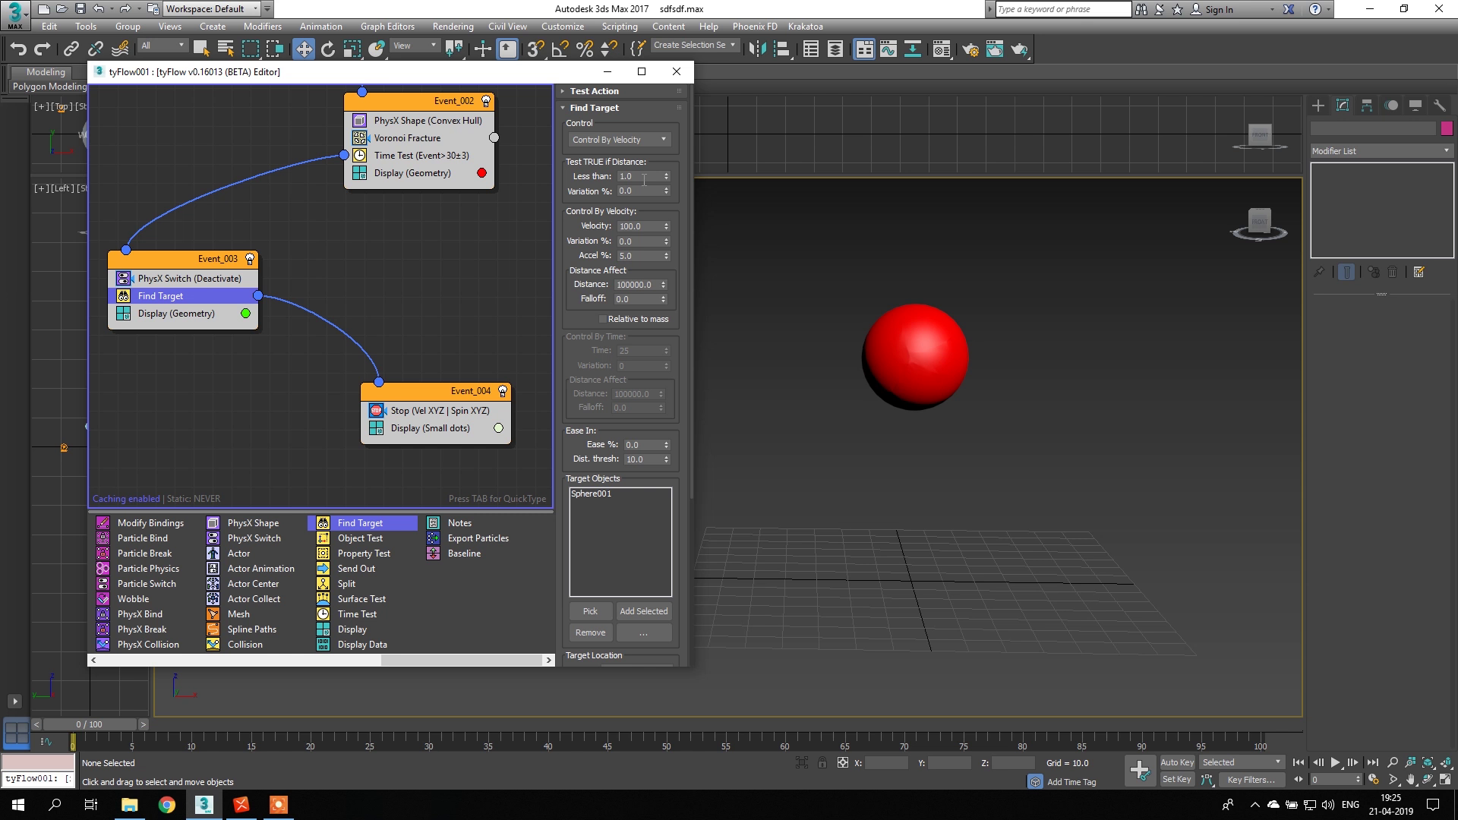
{"action": "left_click_drag", "start_coordinate": [83, 724], "coordinate": [912, 661]}
{"action": "left_click", "coordinate": [642, 177]}
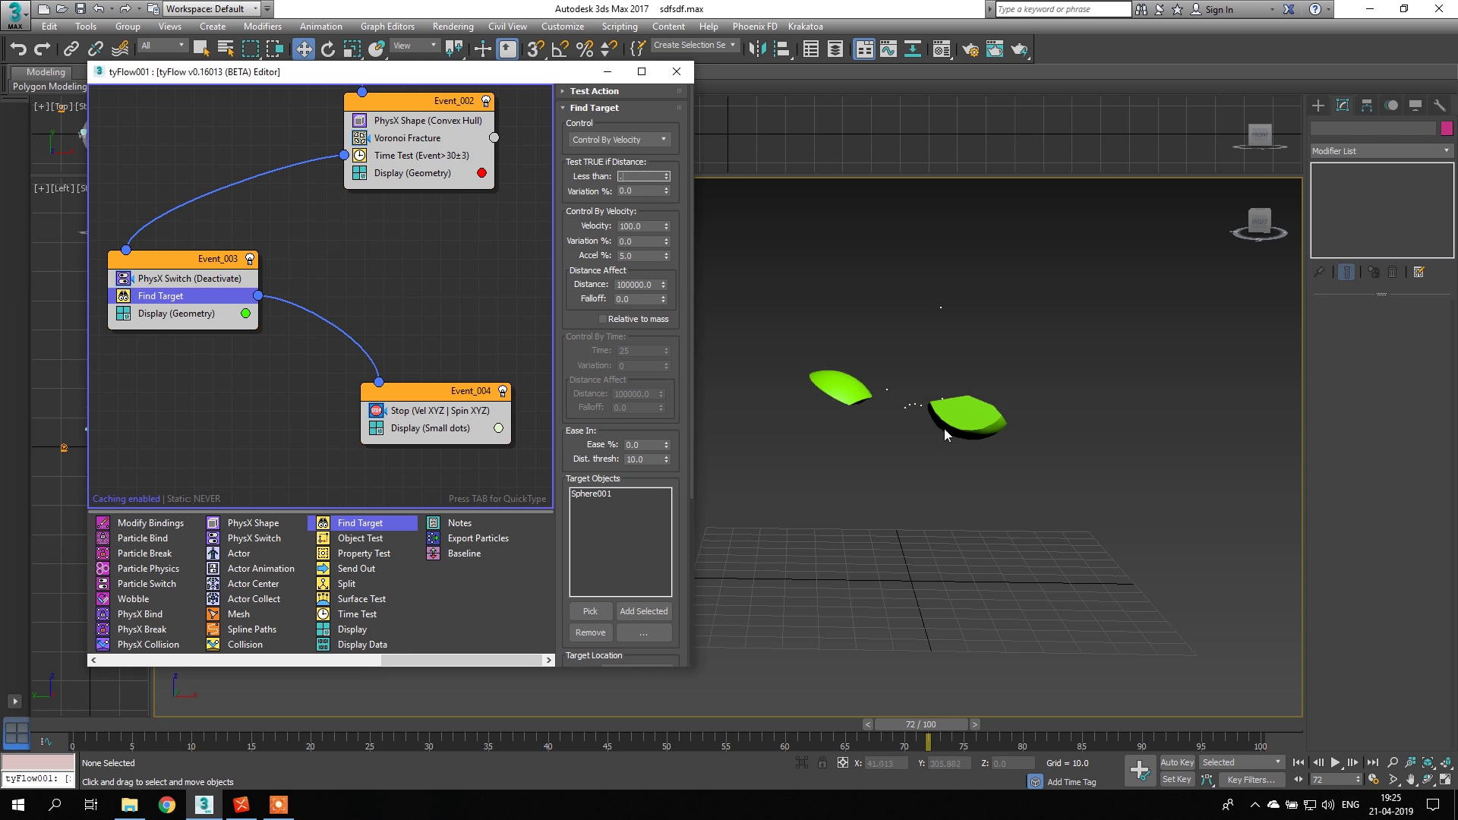
{"action": "type", "text": "2"}
{"action": "key", "text": "Return"}
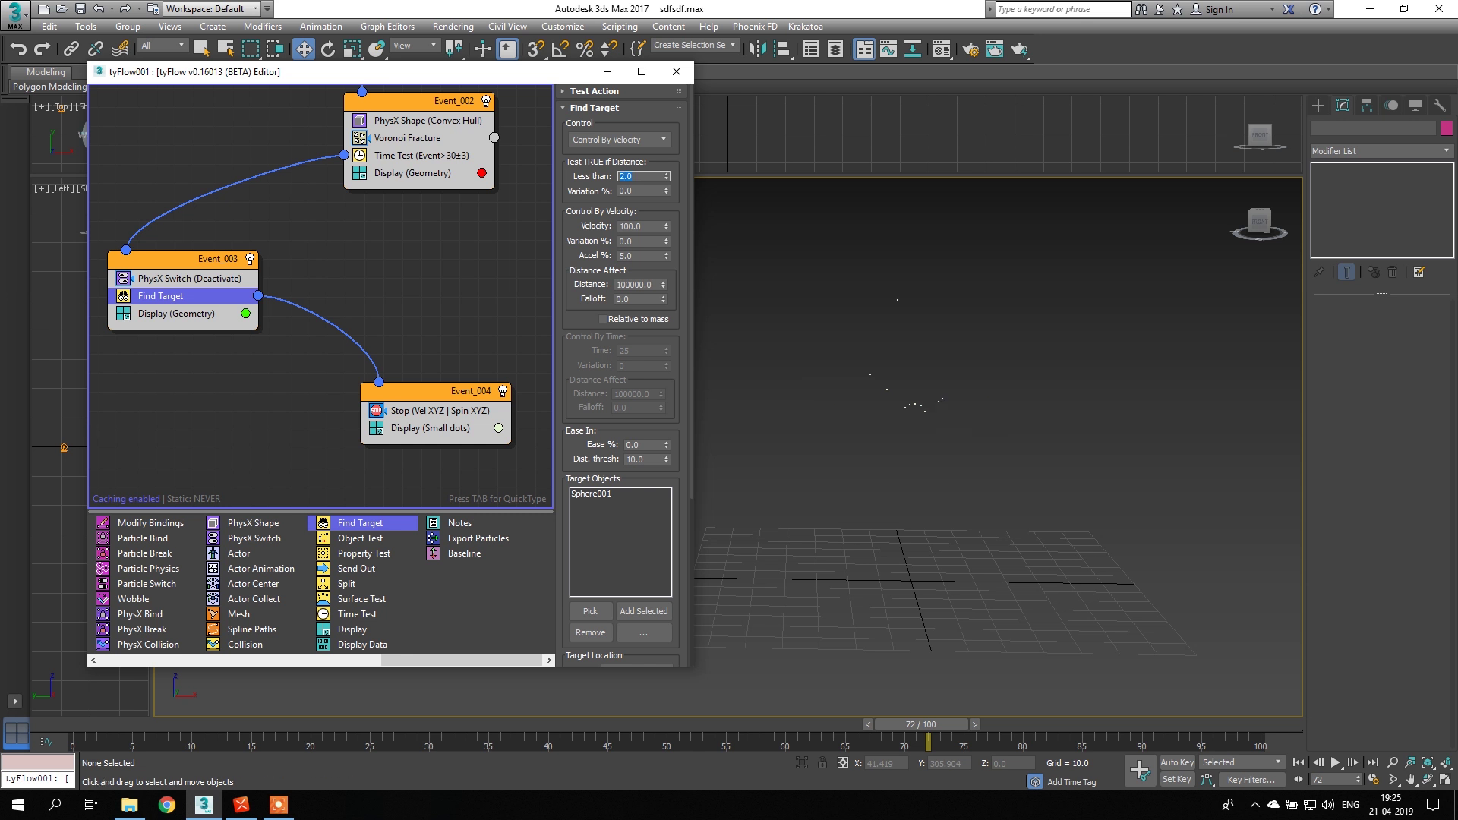
- Set the fourth event's Display operator to Geometry and change its display color to red
{"action": "left_click", "coordinate": [465, 430]}
{"action": "left_click", "coordinate": [635, 123]}
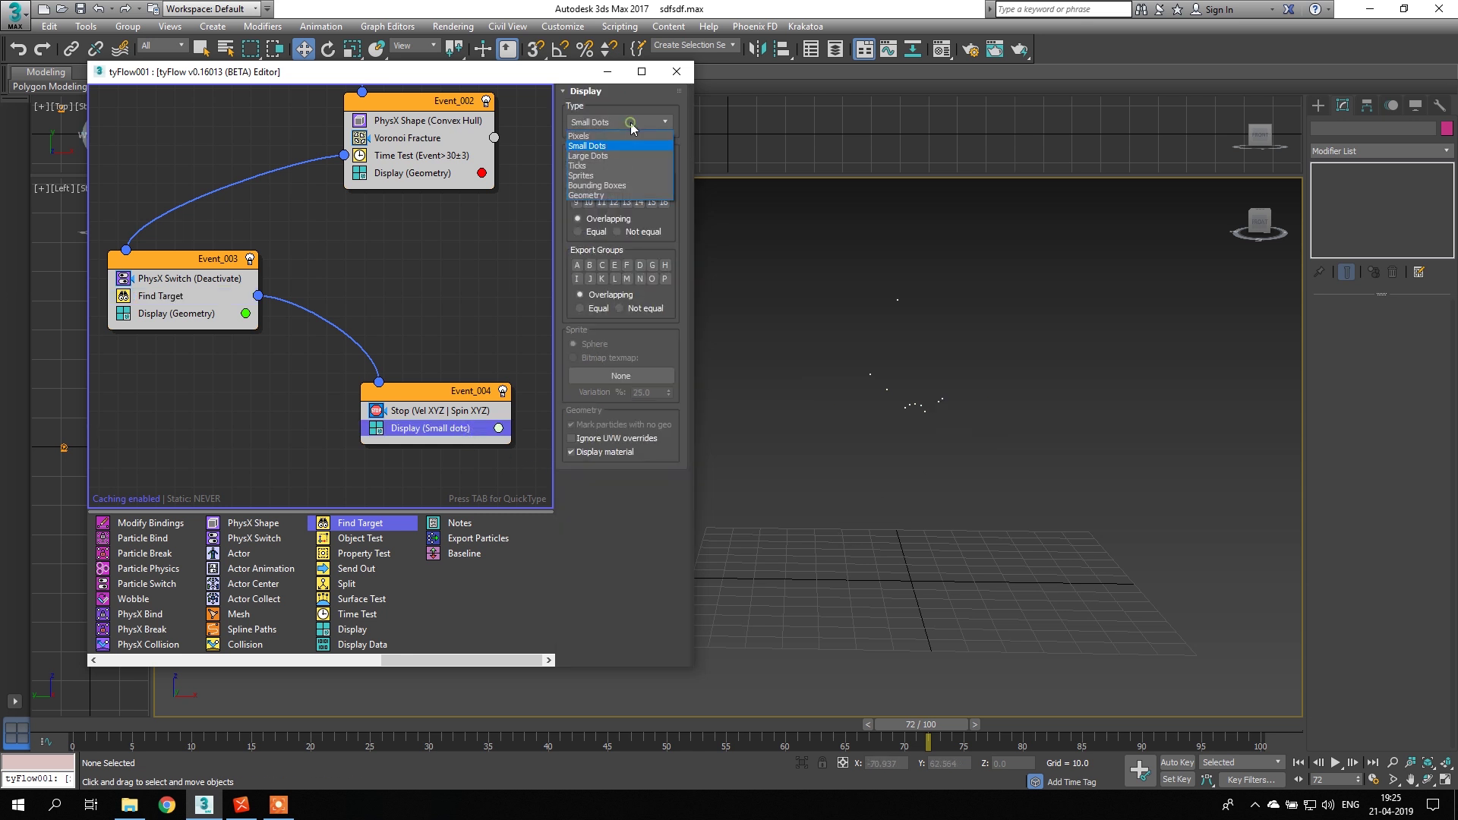
{"action": "left_click", "coordinate": [601, 196]}
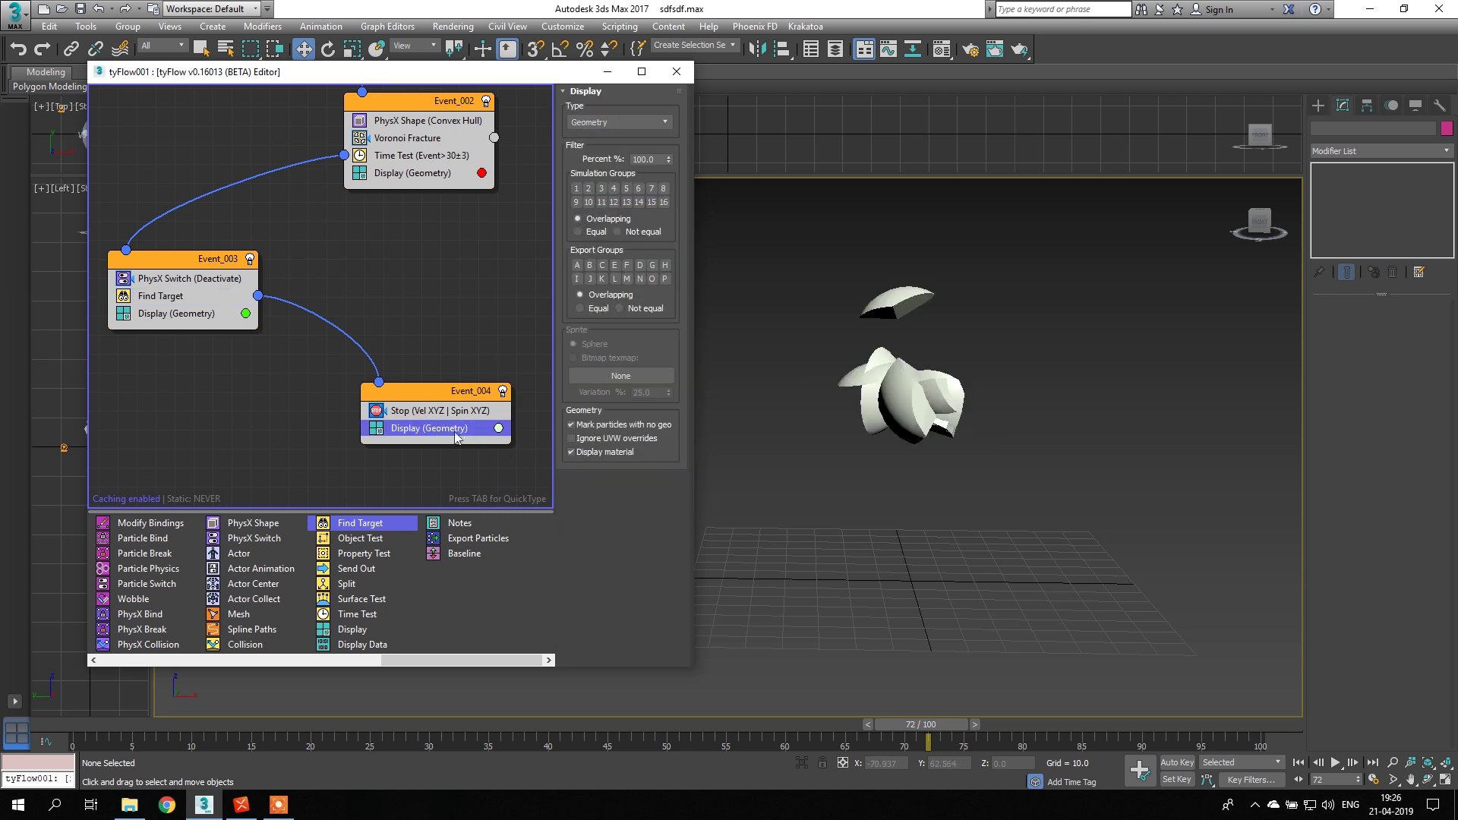
{"action": "left_click", "coordinate": [499, 429]}
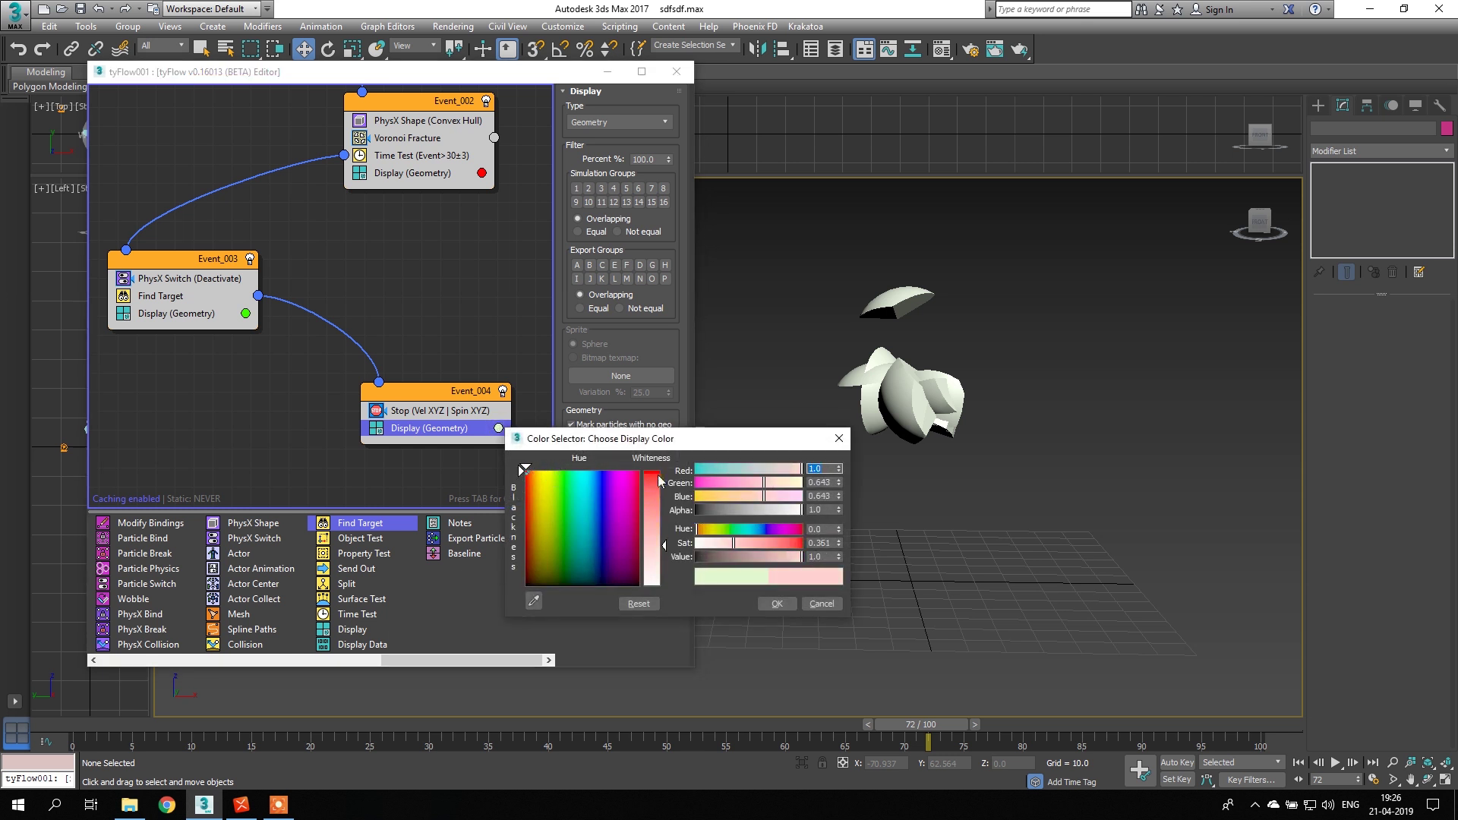
{"action": "left_click", "coordinate": [778, 604]}
- Preview the pieces returning and stopping on the timeline, check the Find Target settings, and return to frame 0
{"action": "left_click_drag", "start_coordinate": [144, 729], "coordinate": [936, 772]}
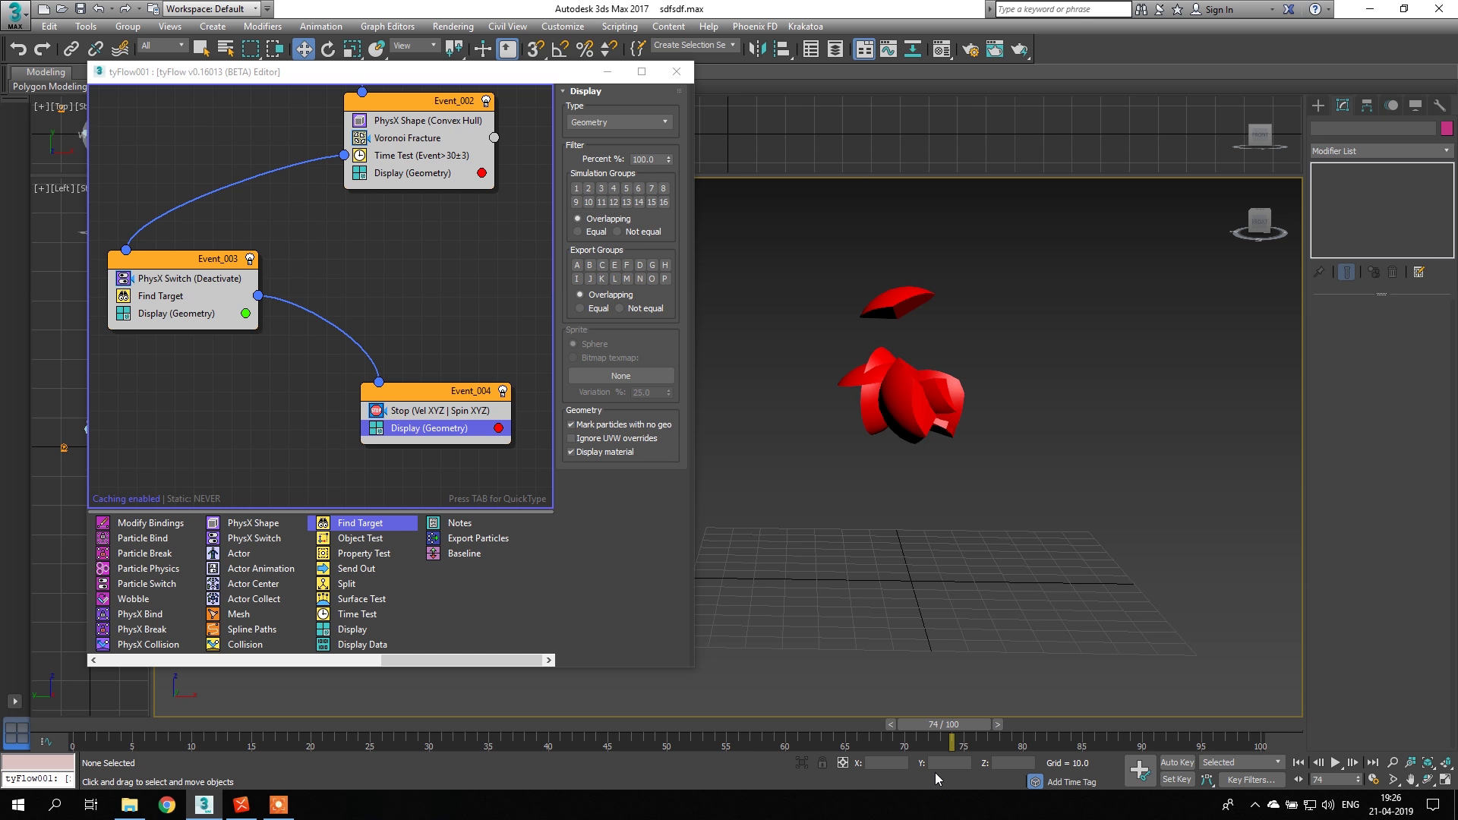
{"action": "left_click_drag", "start_coordinate": [97, 743], "coordinate": [548, 725]}
{"action": "key", "text": "w"}
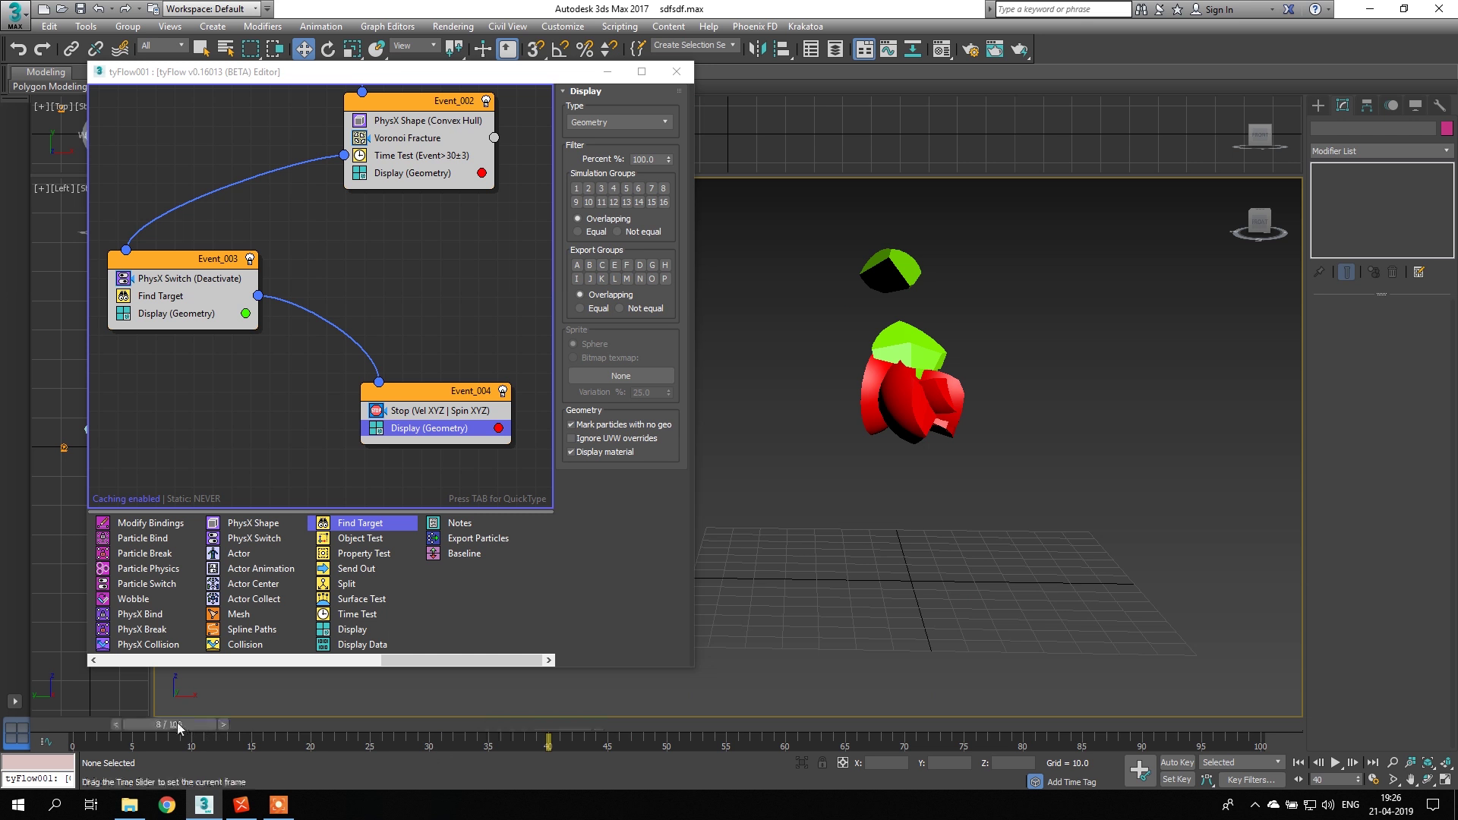
{"action": "left_click_drag", "start_coordinate": [181, 728], "coordinate": [114, 733]}
{"action": "left_click", "coordinate": [216, 298]}
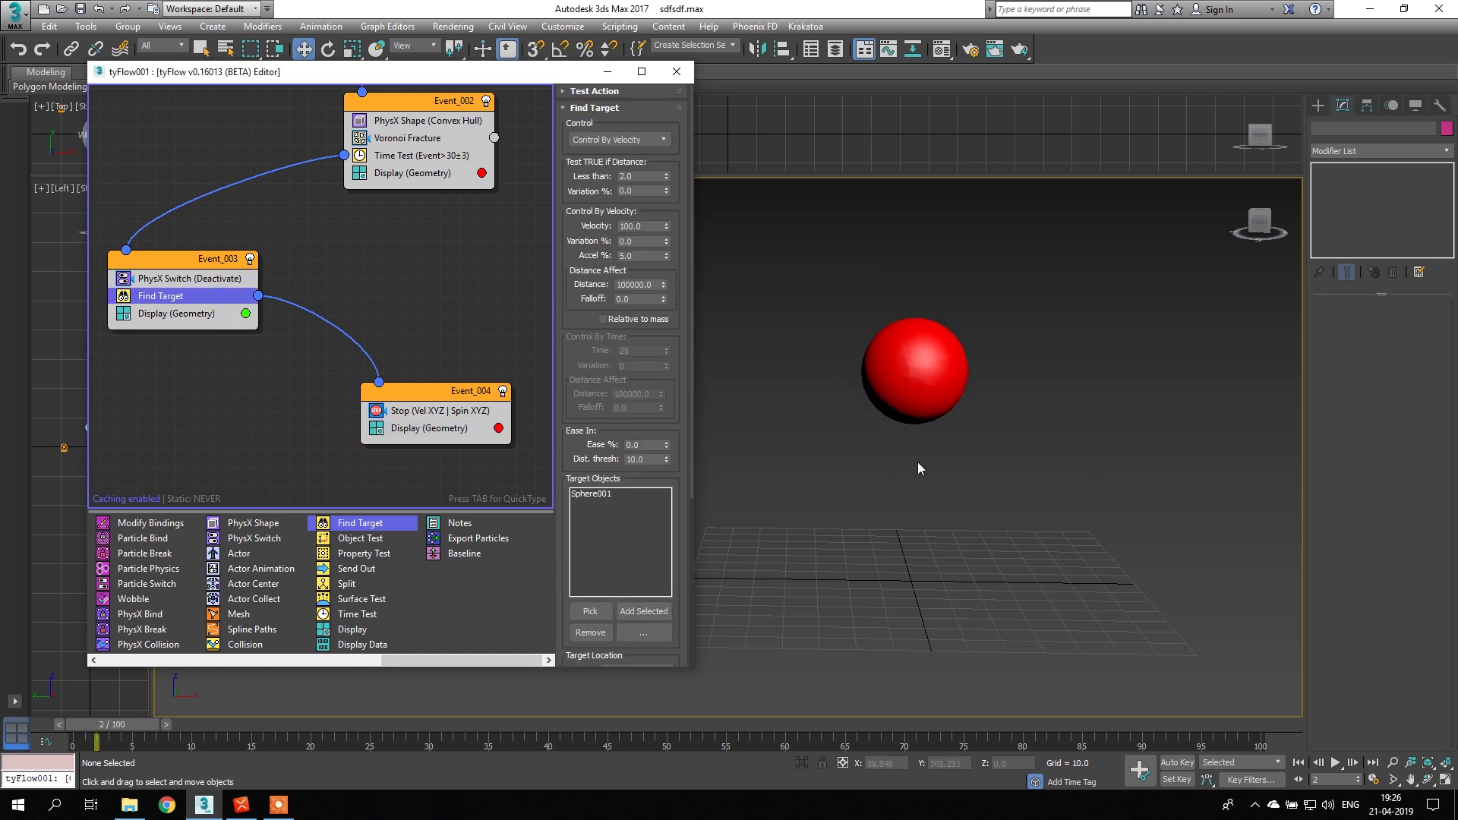
{"action": "left_click_drag", "start_coordinate": [99, 724], "coordinate": [67, 801]}
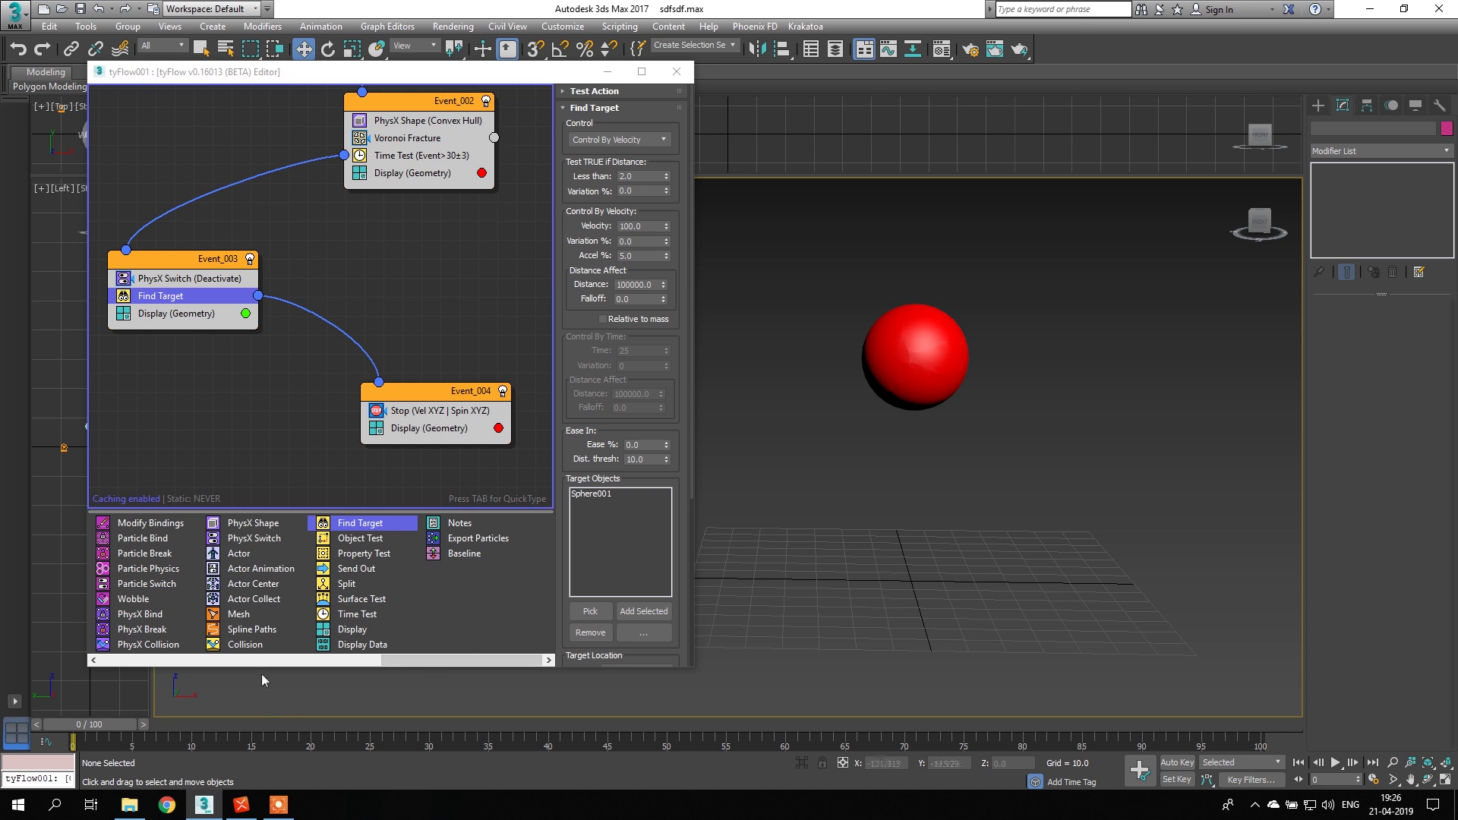
- Examine the second event's operators and scrub to frame 12 and back to 0 to watch the sphere break apart
{"action": "scroll", "coordinate": [394, 345], "scroll_direction": "up", "scroll_amount": 5}
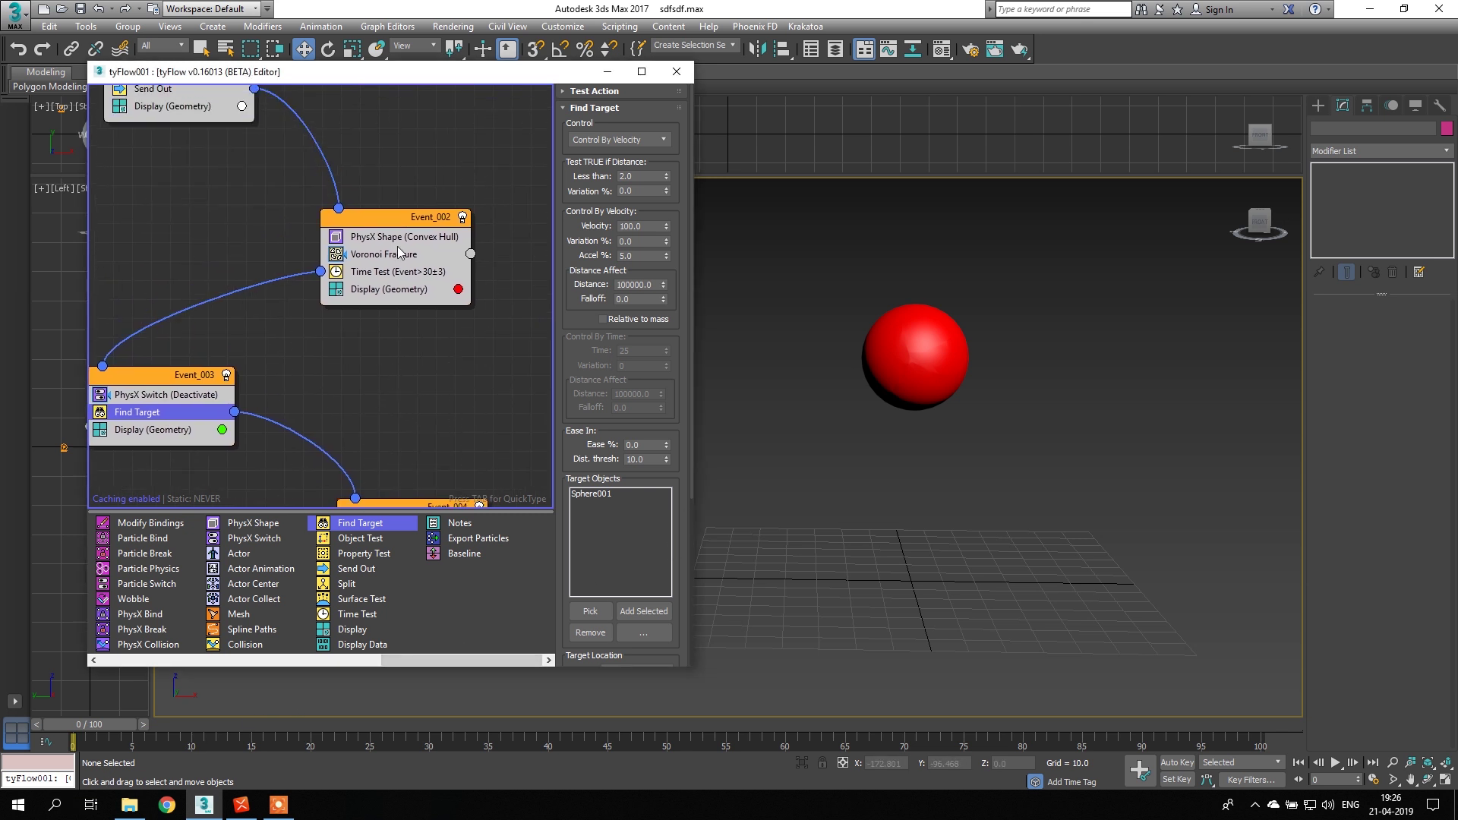
{"action": "left_click", "coordinate": [410, 225]}
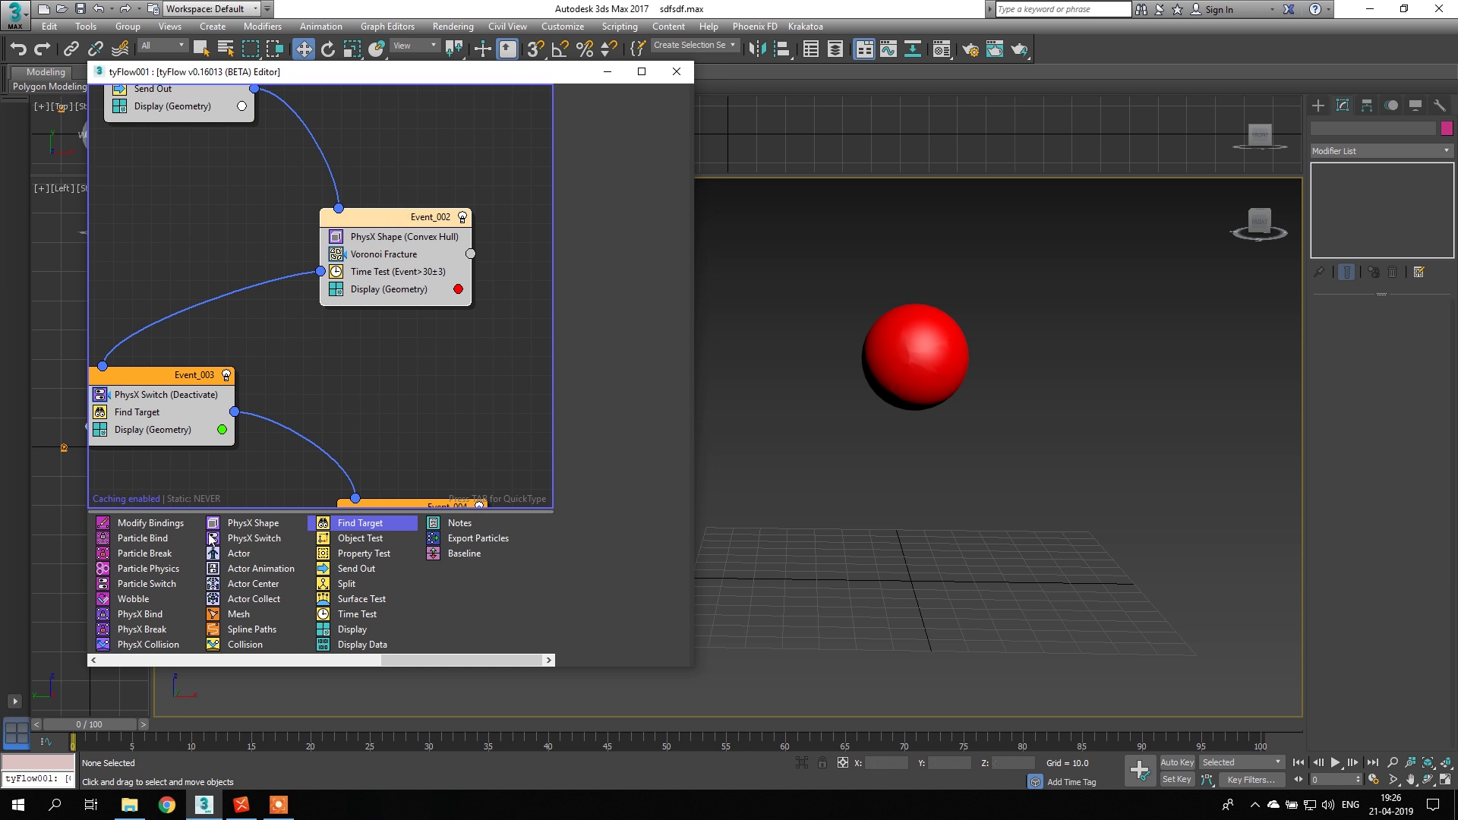
{"action": "middle_click_drag", "start_coordinate": [377, 170], "coordinate": [391, 201]}
{"action": "middle_click_drag", "start_coordinate": [436, 247], "coordinate": [442, 215]}
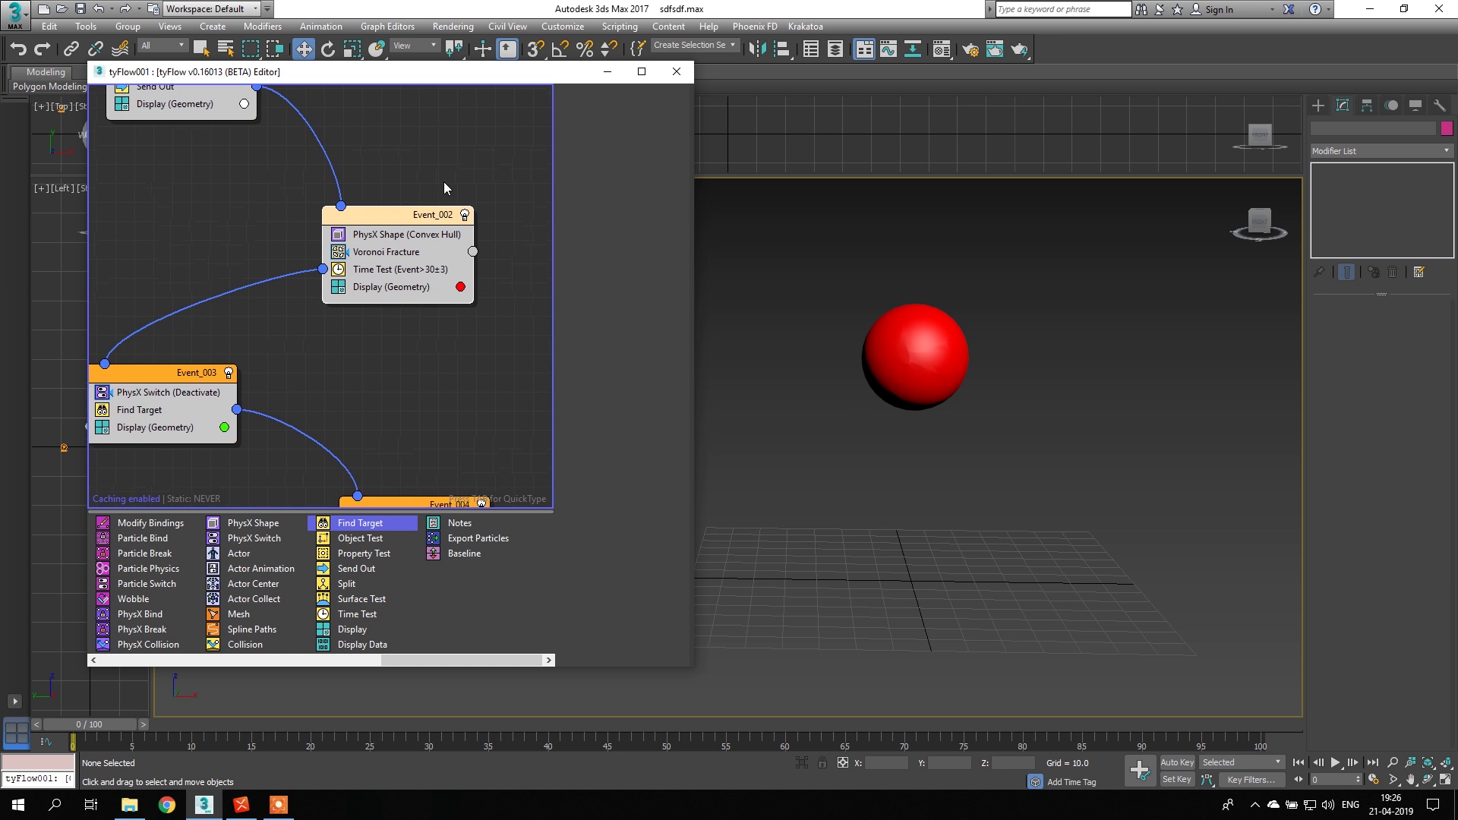
{"action": "left_click_drag", "start_coordinate": [91, 724], "coordinate": [376, 606]}
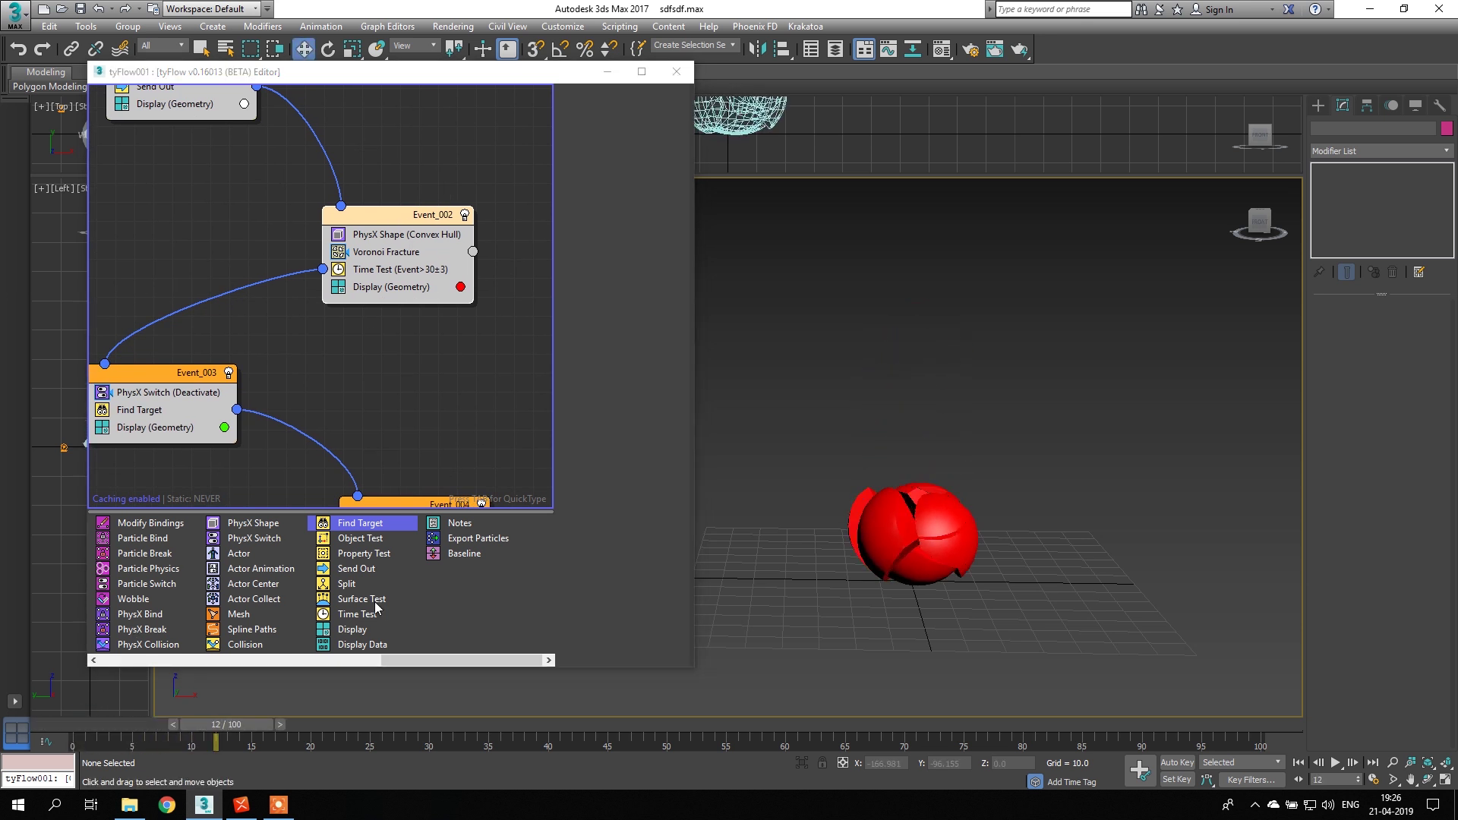
{"action": "left_click_drag", "start_coordinate": [239, 722], "coordinate": [89, 741]}
{"action": "key", "text": "w"}
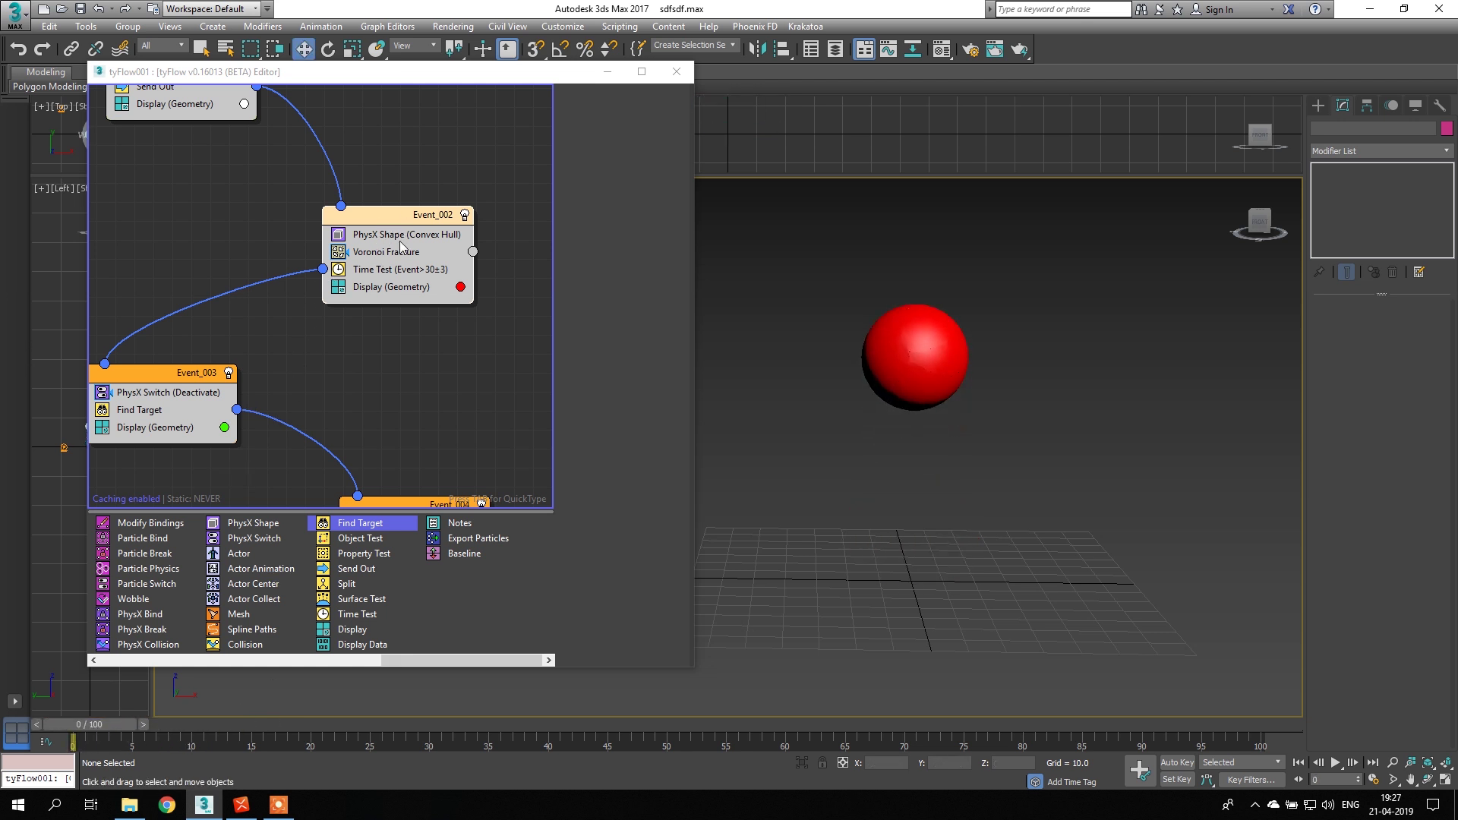
{"action": "middle_click_drag", "start_coordinate": [376, 339], "coordinate": [381, 268]}
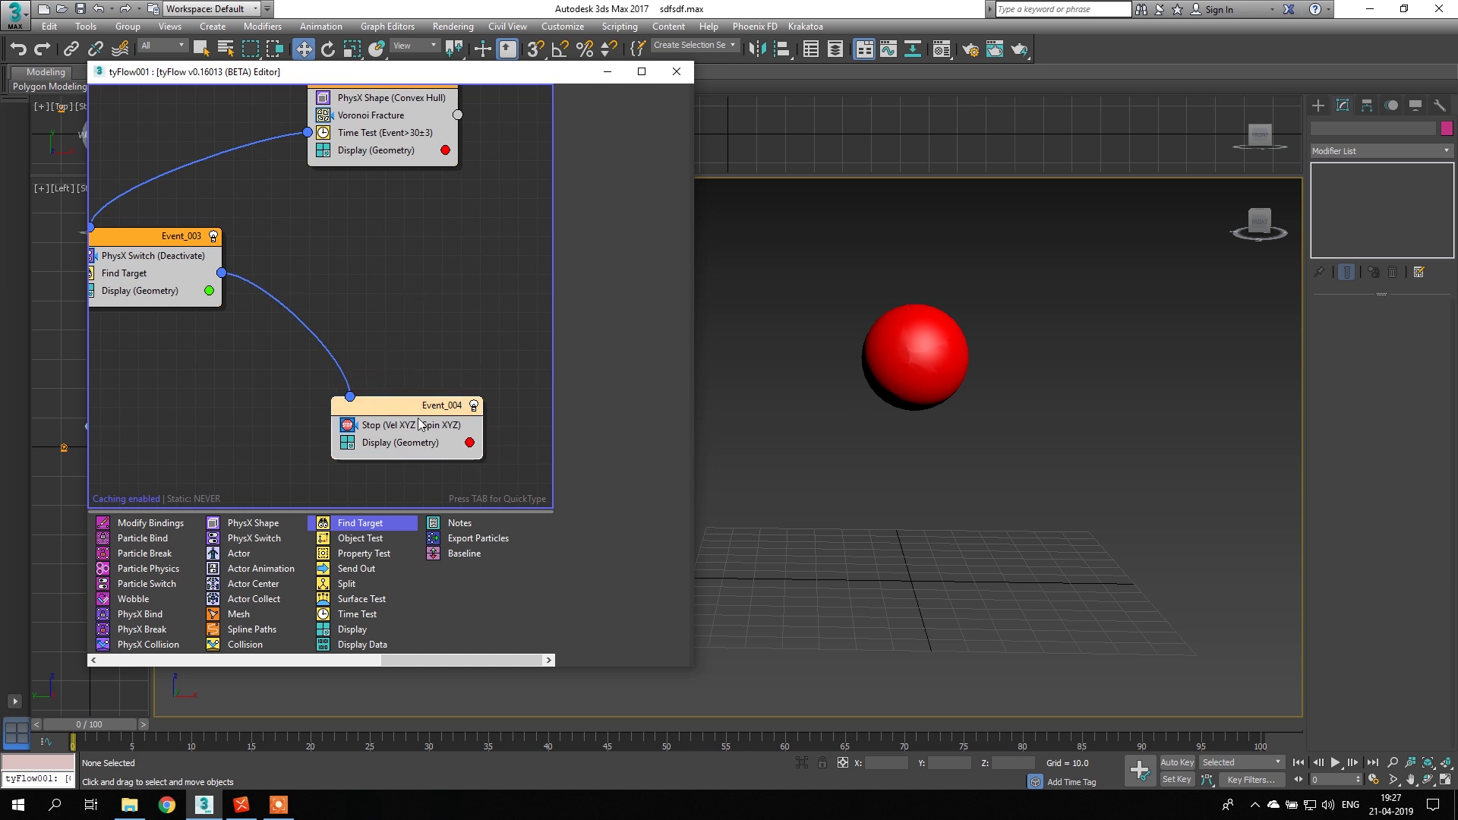
{"action": "middle_click_drag", "start_coordinate": [400, 296], "coordinate": [411, 347]}
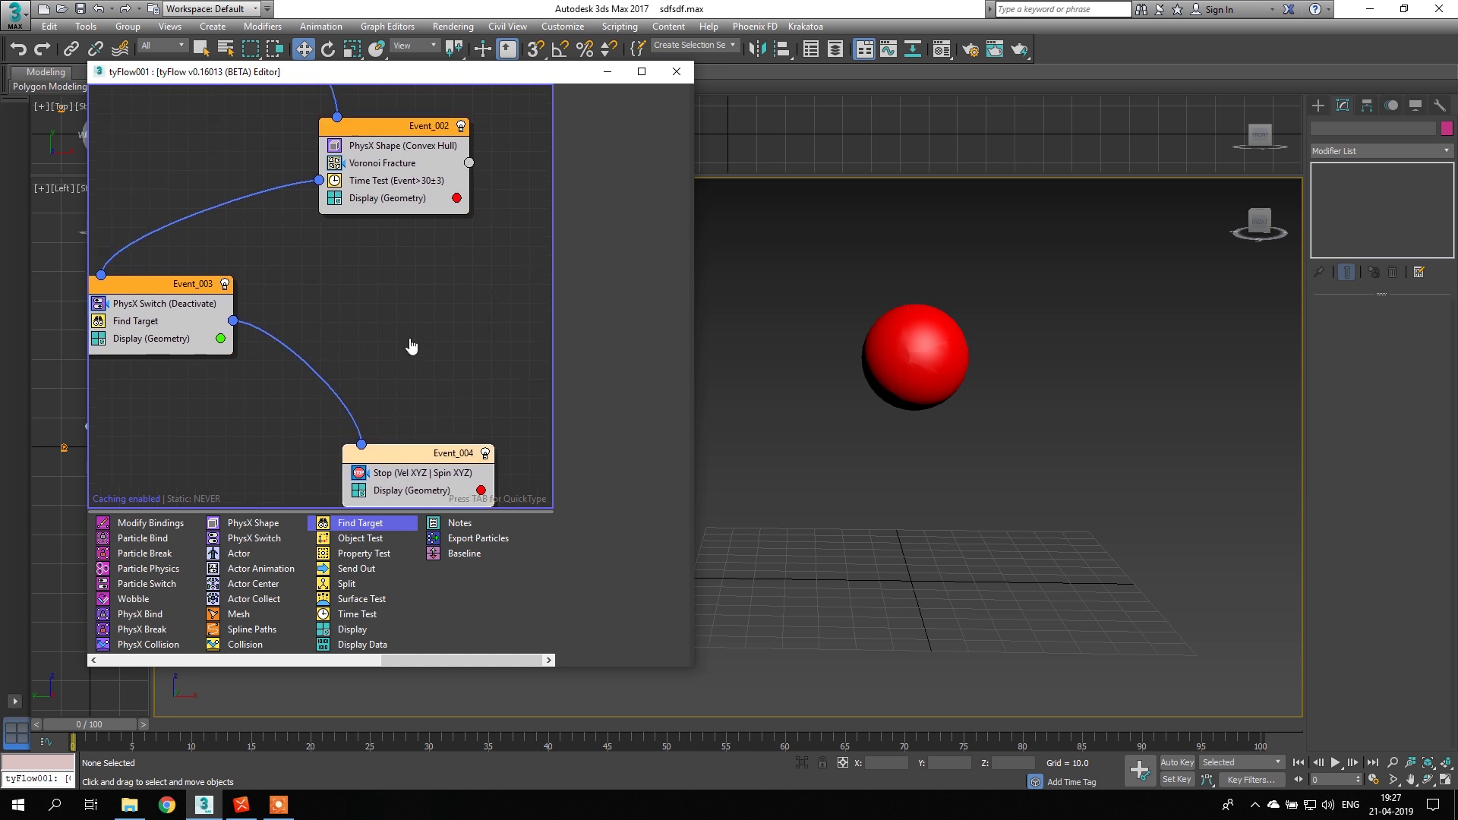
- Add a Custom Properties operator at the start of the second event, above PhysX Shape
{"action": "left_click", "coordinate": [395, 131]}
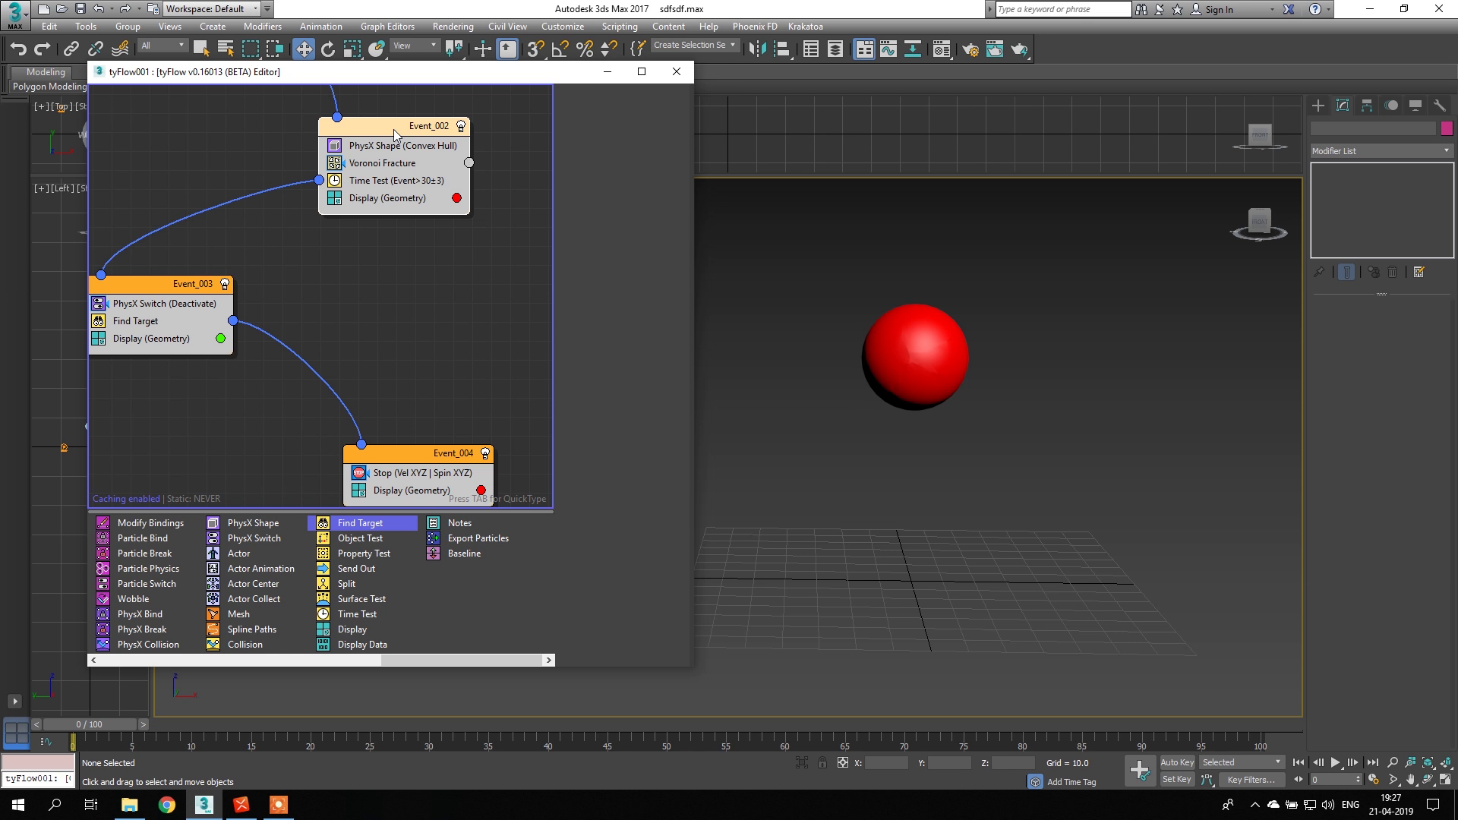
{"action": "right_click", "coordinate": [393, 129]}
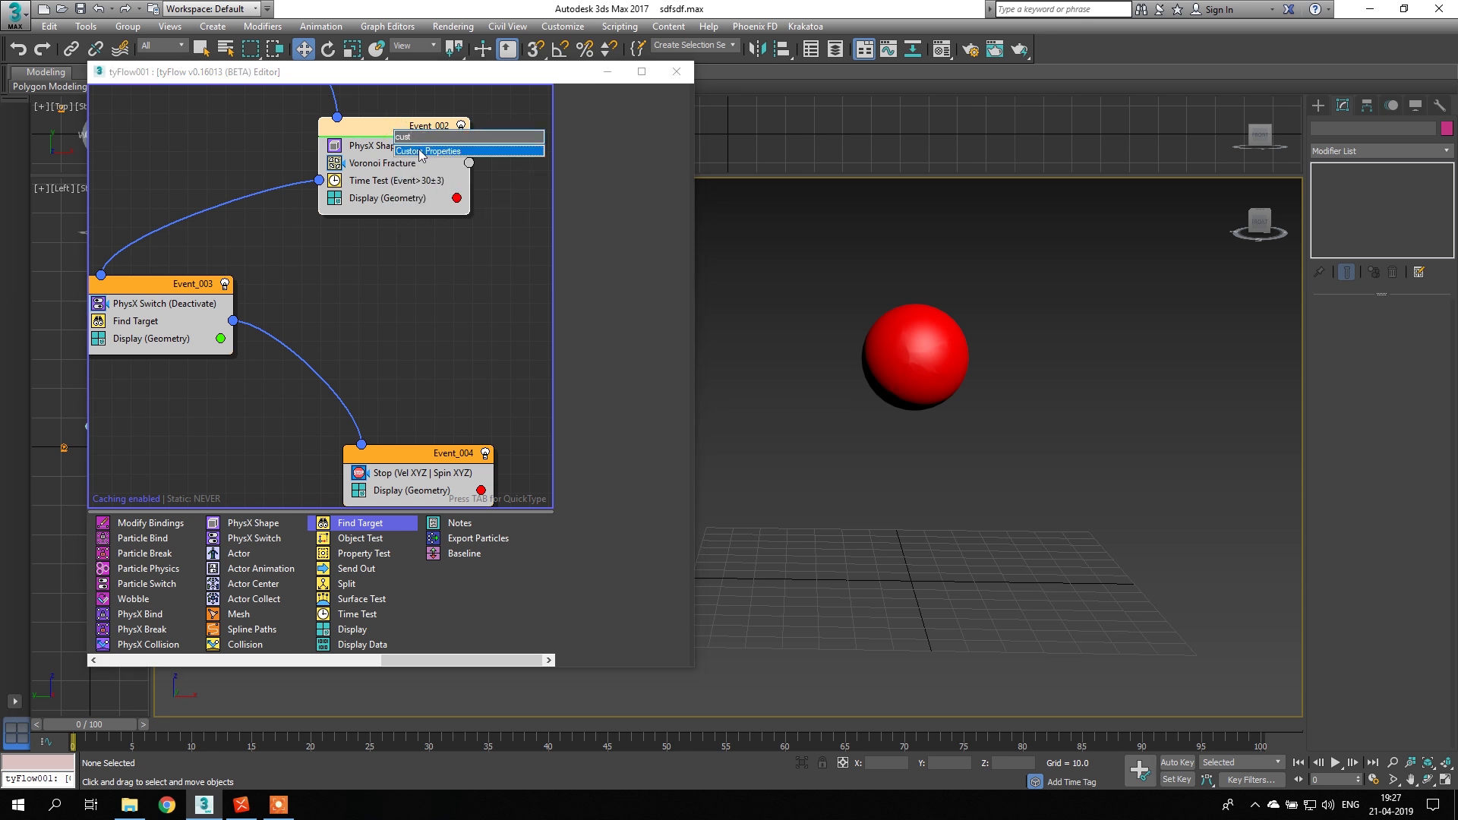
{"action": "left_click", "coordinate": [420, 151]}
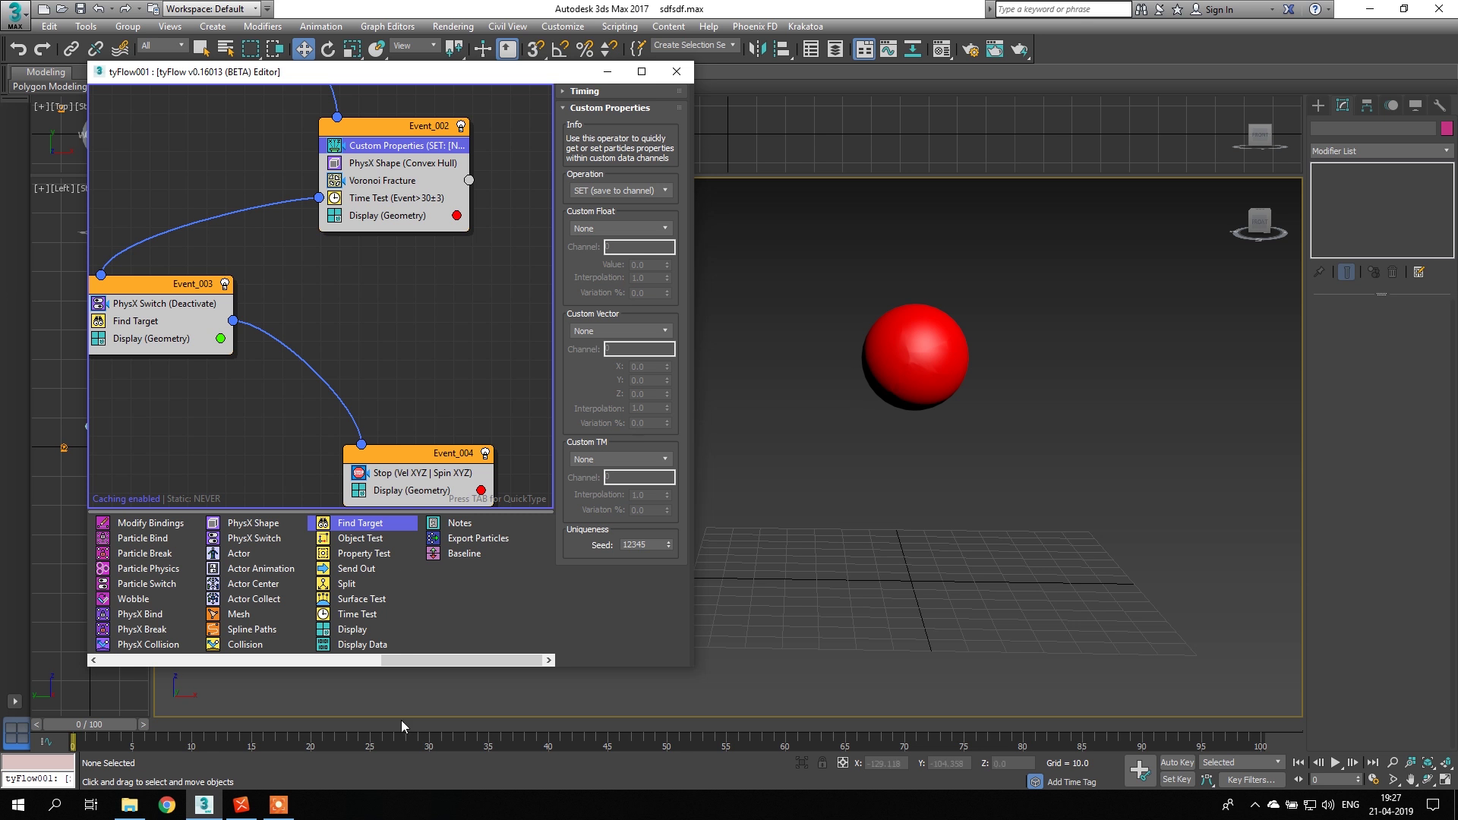
{"action": "left_click", "coordinate": [279, 805]}
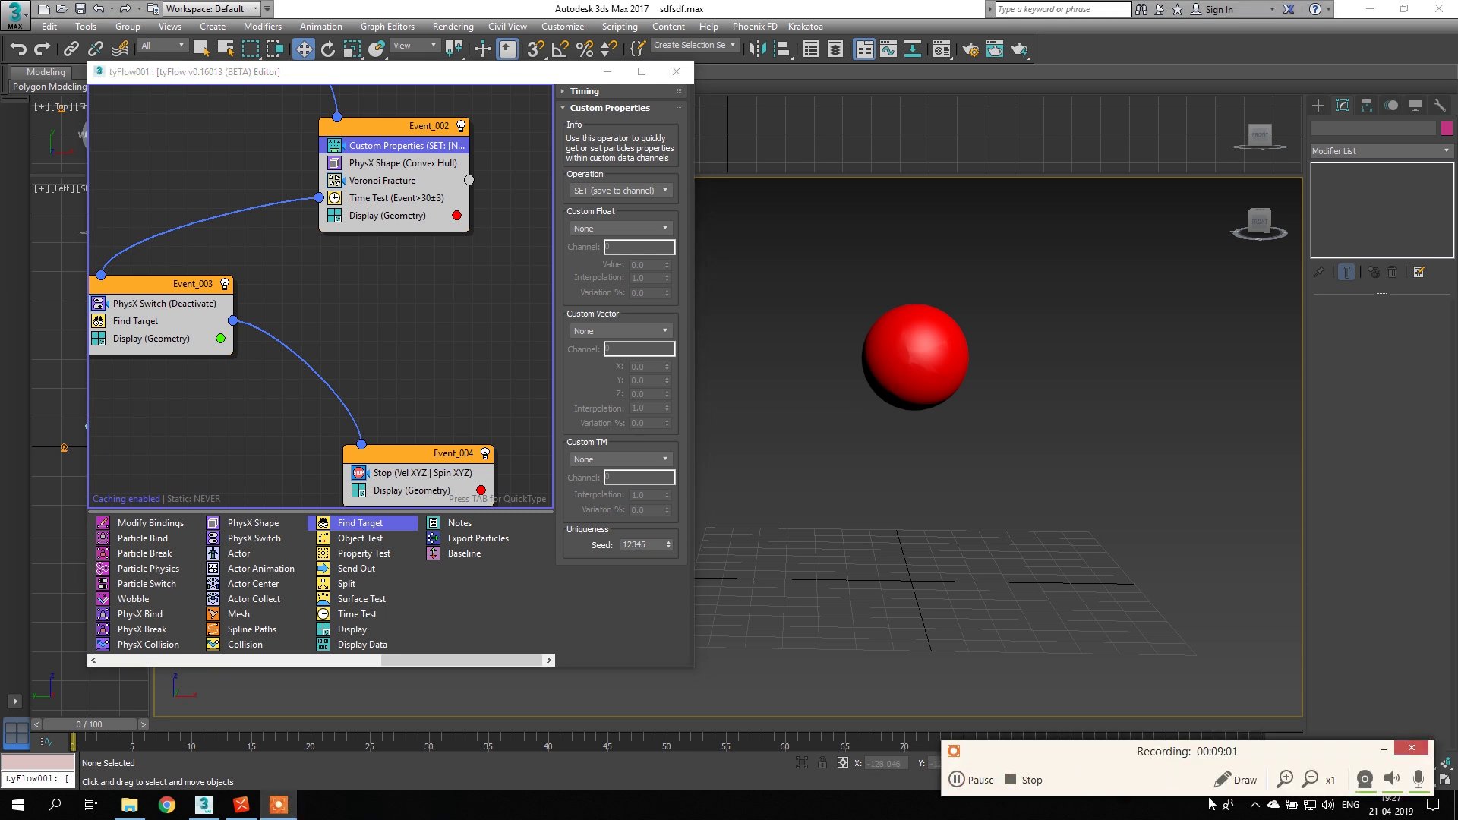
{"action": "left_click", "coordinate": [1236, 780]}
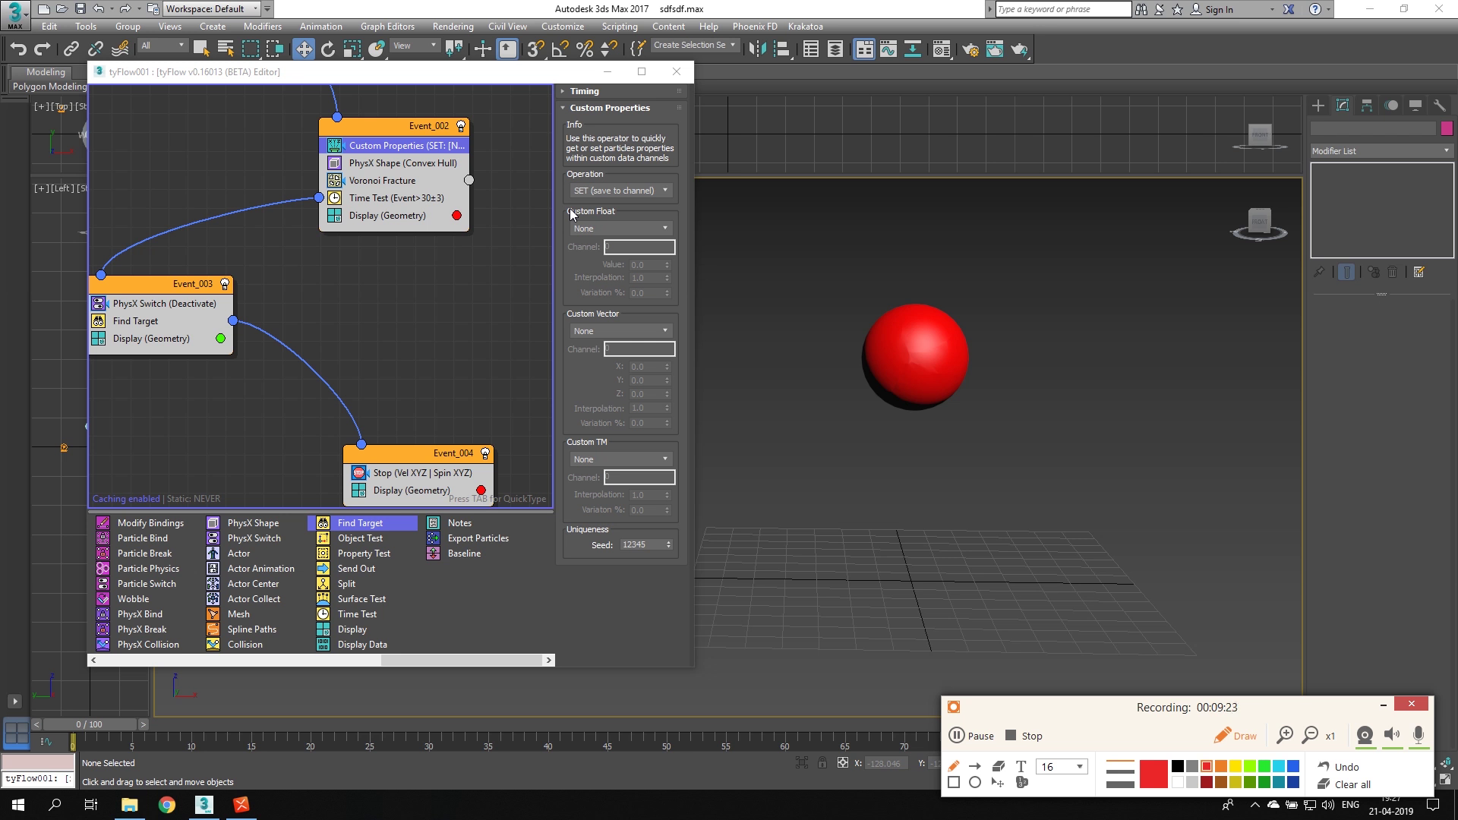
{"action": "mouse_move", "coordinate": [562, 187]}
{"action": "left_mouse_down"}
{"action": "mouse_move", "coordinate": [547, 184]}
{"action": "mouse_move", "coordinate": [539, 441]}
{"action": "left_mouse_up"}
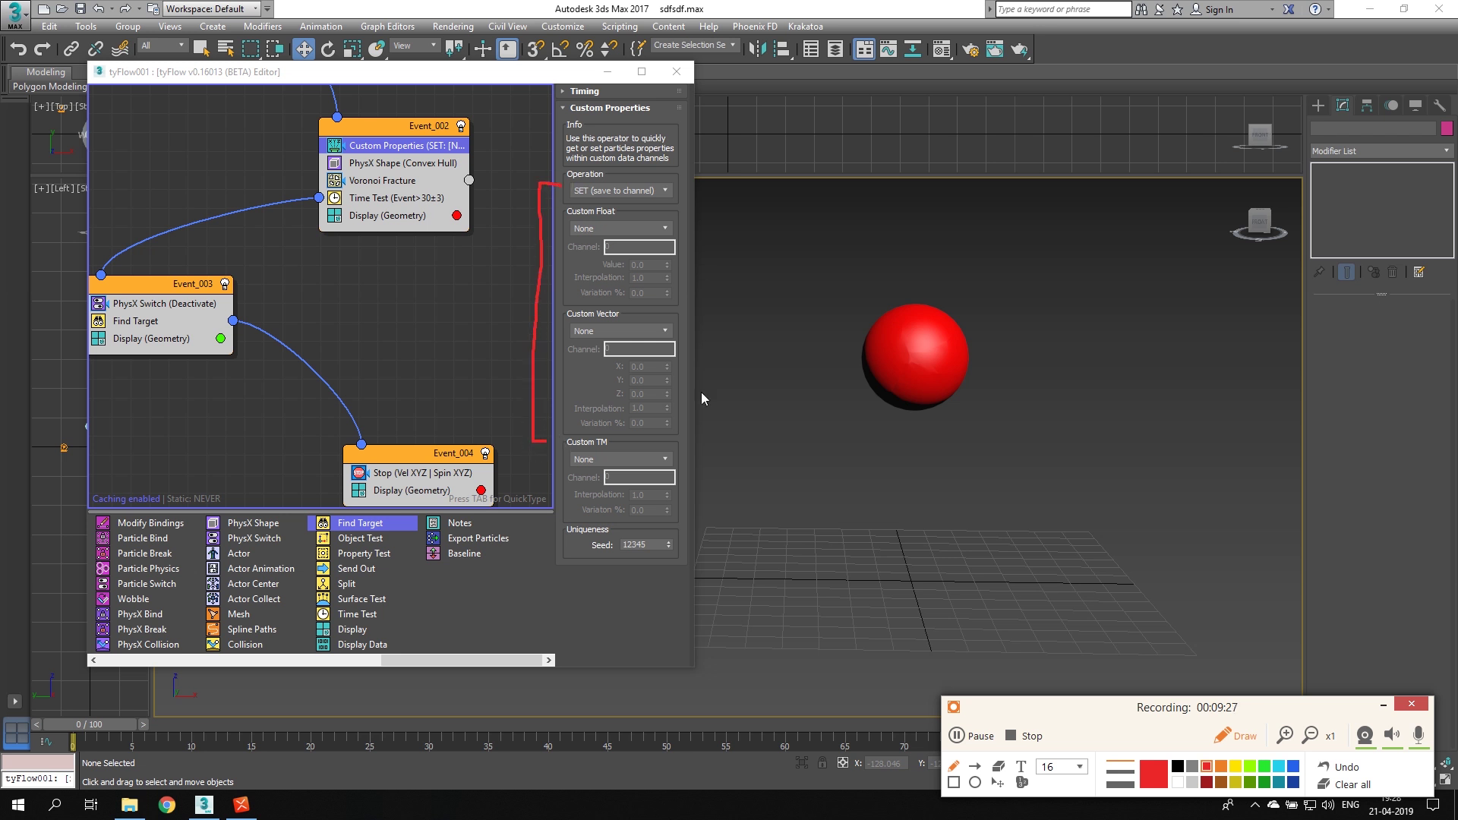
{"action": "mouse_move", "coordinate": [1012, 384]}
{"action": "left_mouse_down"}
{"action": "mouse_move", "coordinate": [1013, 438]}
{"action": "mouse_move", "coordinate": [992, 450]}
{"action": "left_mouse_up"}
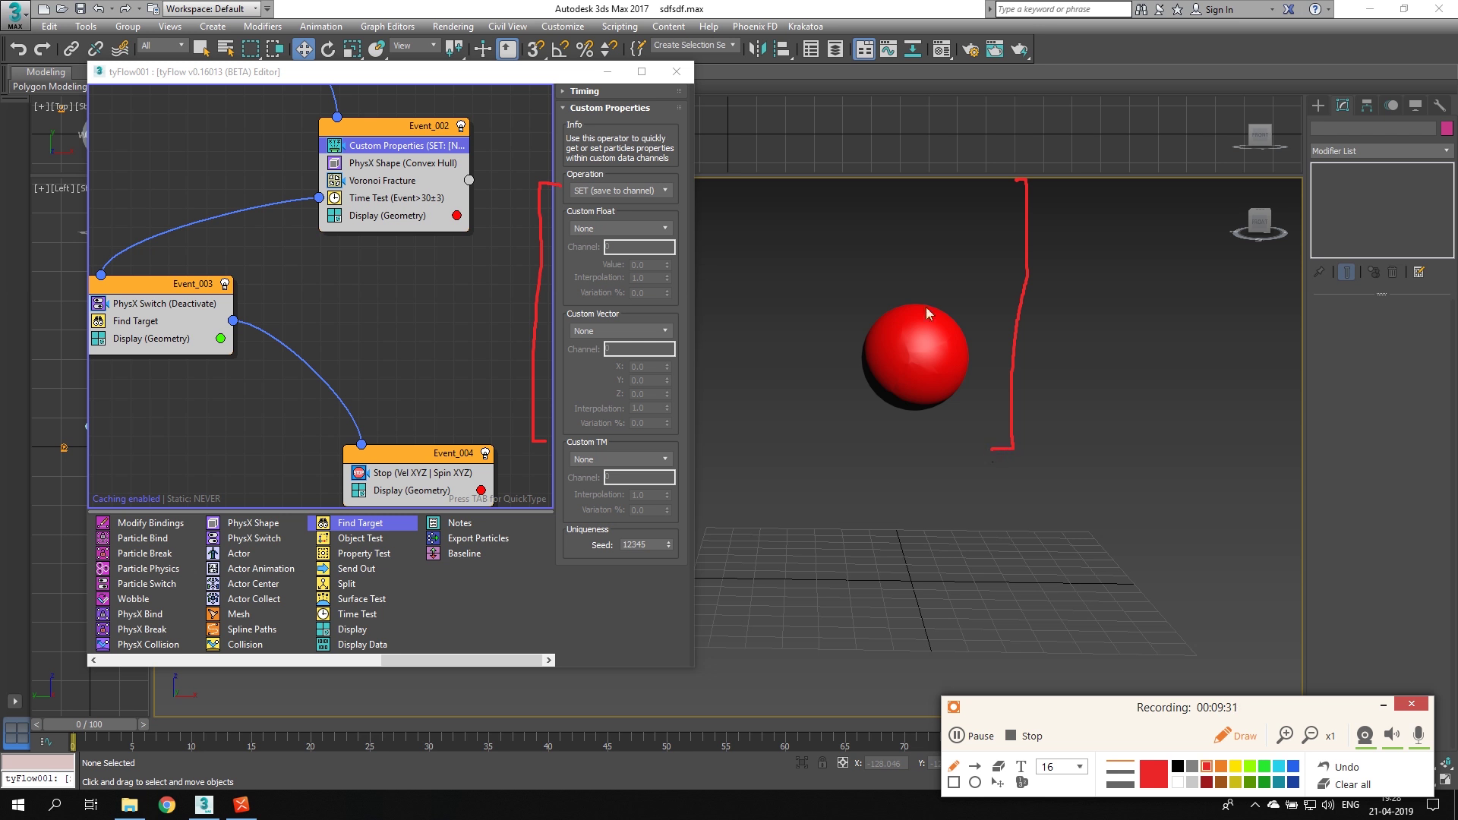
{"action": "left_click_drag", "start_coordinate": [603, 229], "coordinate": [597, 201]}
{"action": "left_click_drag", "start_coordinate": [590, 362], "coordinate": [584, 354]}
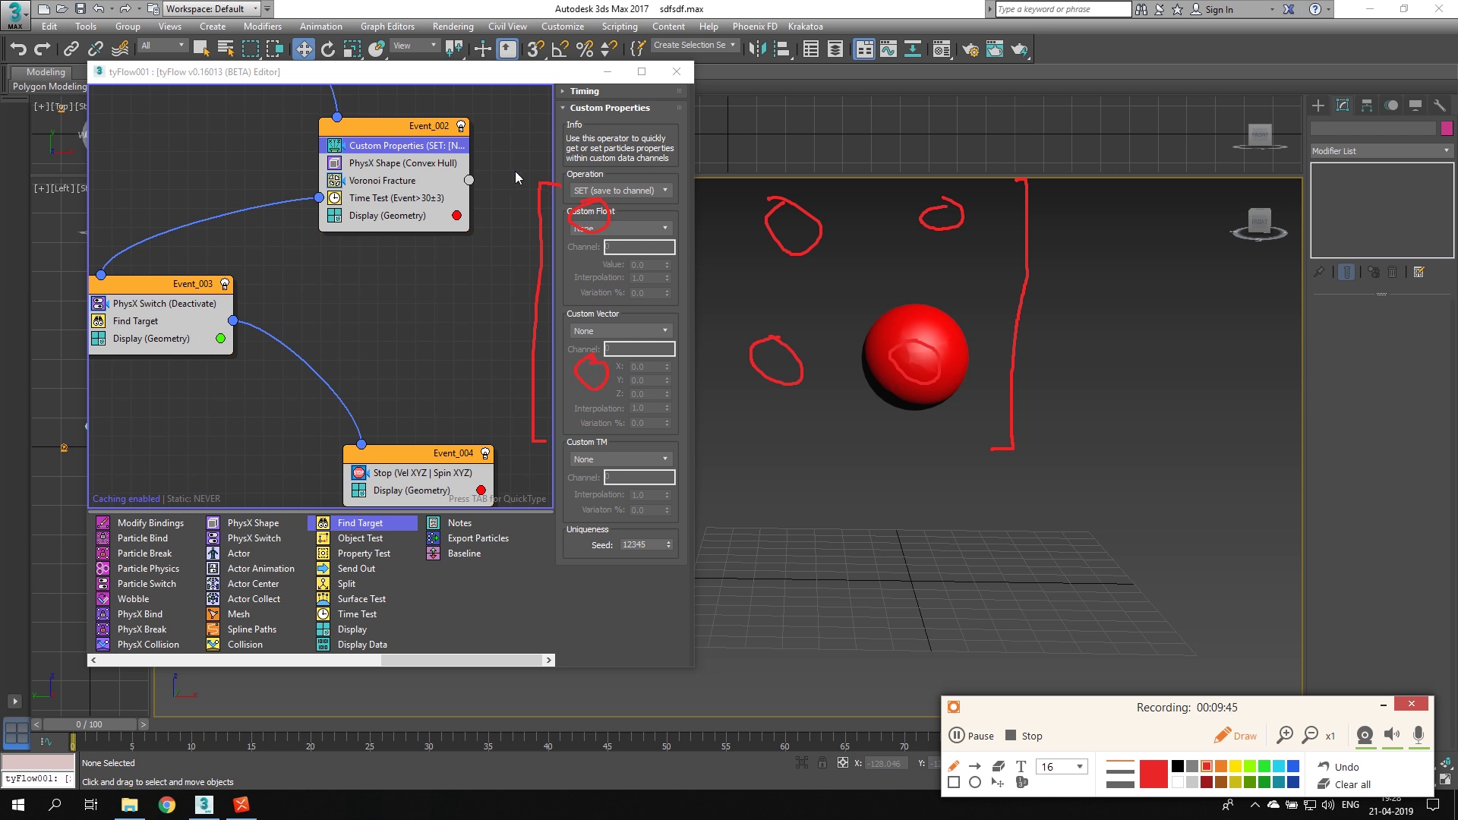
{"action": "mouse_move", "coordinate": [571, 183]}
{"action": "left_mouse_down"}
{"action": "mouse_move", "coordinate": [573, 368]}
{"action": "mouse_move", "coordinate": [590, 407]}
{"action": "mouse_move", "coordinate": [620, 373]}
{"action": "mouse_move", "coordinate": [627, 254]}
{"action": "mouse_move", "coordinate": [611, 204]}
{"action": "mouse_move", "coordinate": [575, 186]}
{"action": "left_mouse_up"}
{"action": "mouse_move", "coordinate": [765, 167]}
{"action": "left_mouse_down"}
{"action": "mouse_move", "coordinate": [761, 367]}
{"action": "mouse_move", "coordinate": [818, 208]}
{"action": "left_mouse_up"}
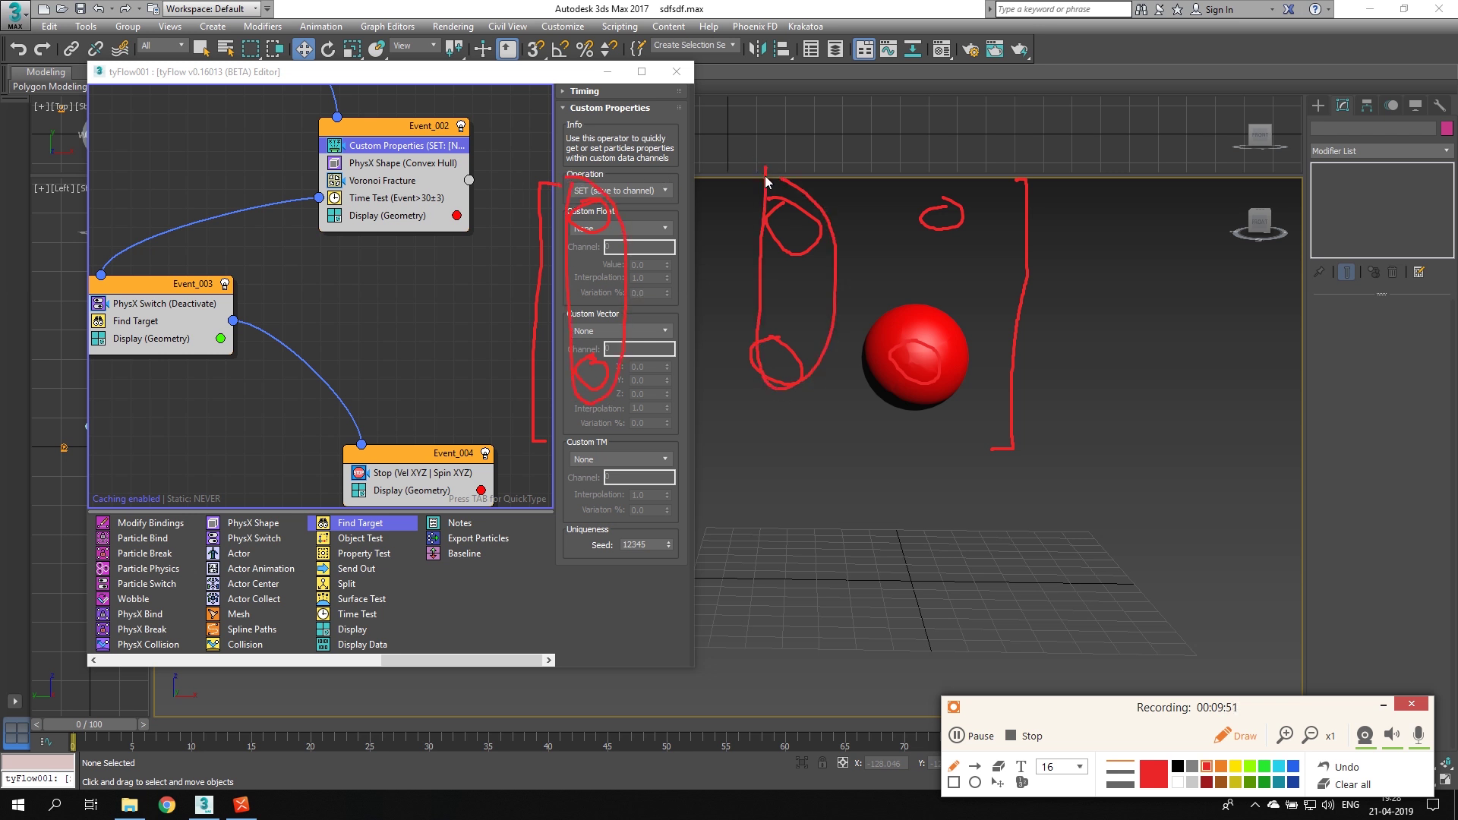
{"action": "mouse_move", "coordinate": [904, 156]}
{"action": "left_mouse_down"}
{"action": "mouse_move", "coordinate": [912, 247]}
{"action": "mouse_move", "coordinate": [920, 165]}
{"action": "left_mouse_up"}
{"action": "left_click_drag", "start_coordinate": [720, 240], "coordinate": [685, 196]}
{"action": "mouse_move", "coordinate": [697, 309]}
{"action": "left_mouse_down"}
{"action": "mouse_move", "coordinate": [716, 340]}
{"action": "mouse_move", "coordinate": [700, 313]}
{"action": "left_mouse_up"}
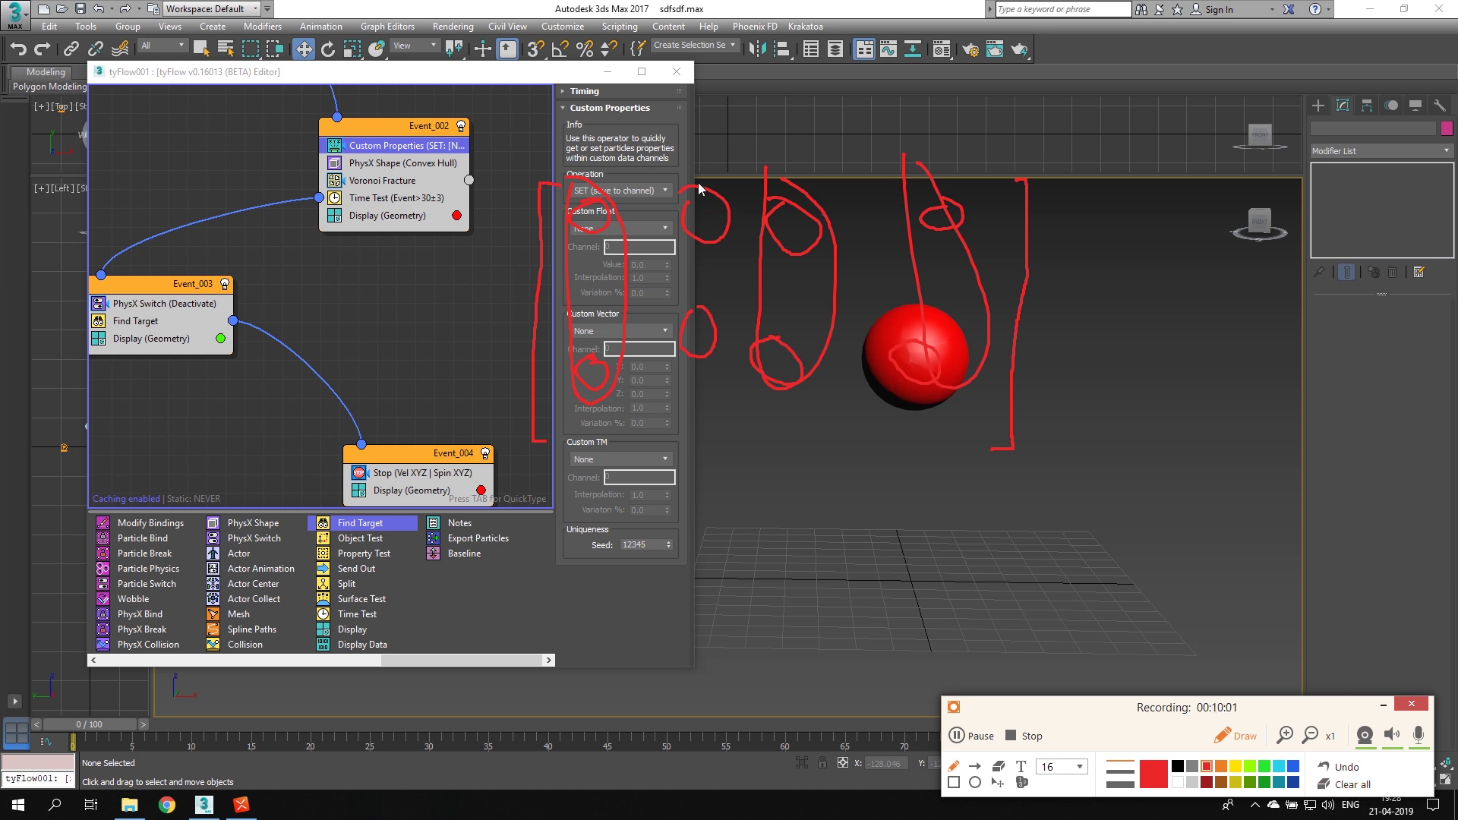
{"action": "left_click", "coordinate": [1327, 786]}
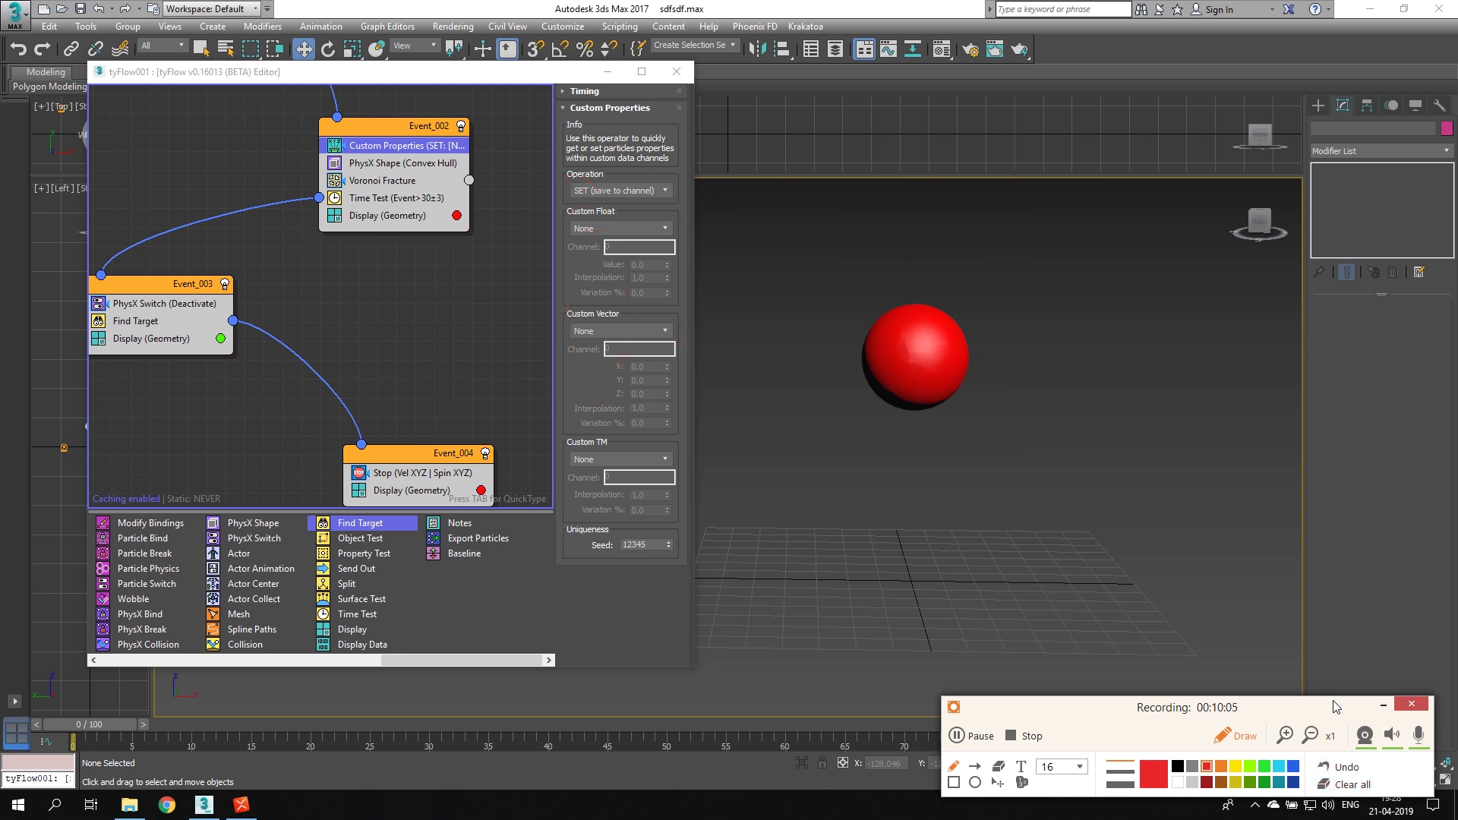
{"action": "left_click", "coordinate": [1236, 737]}
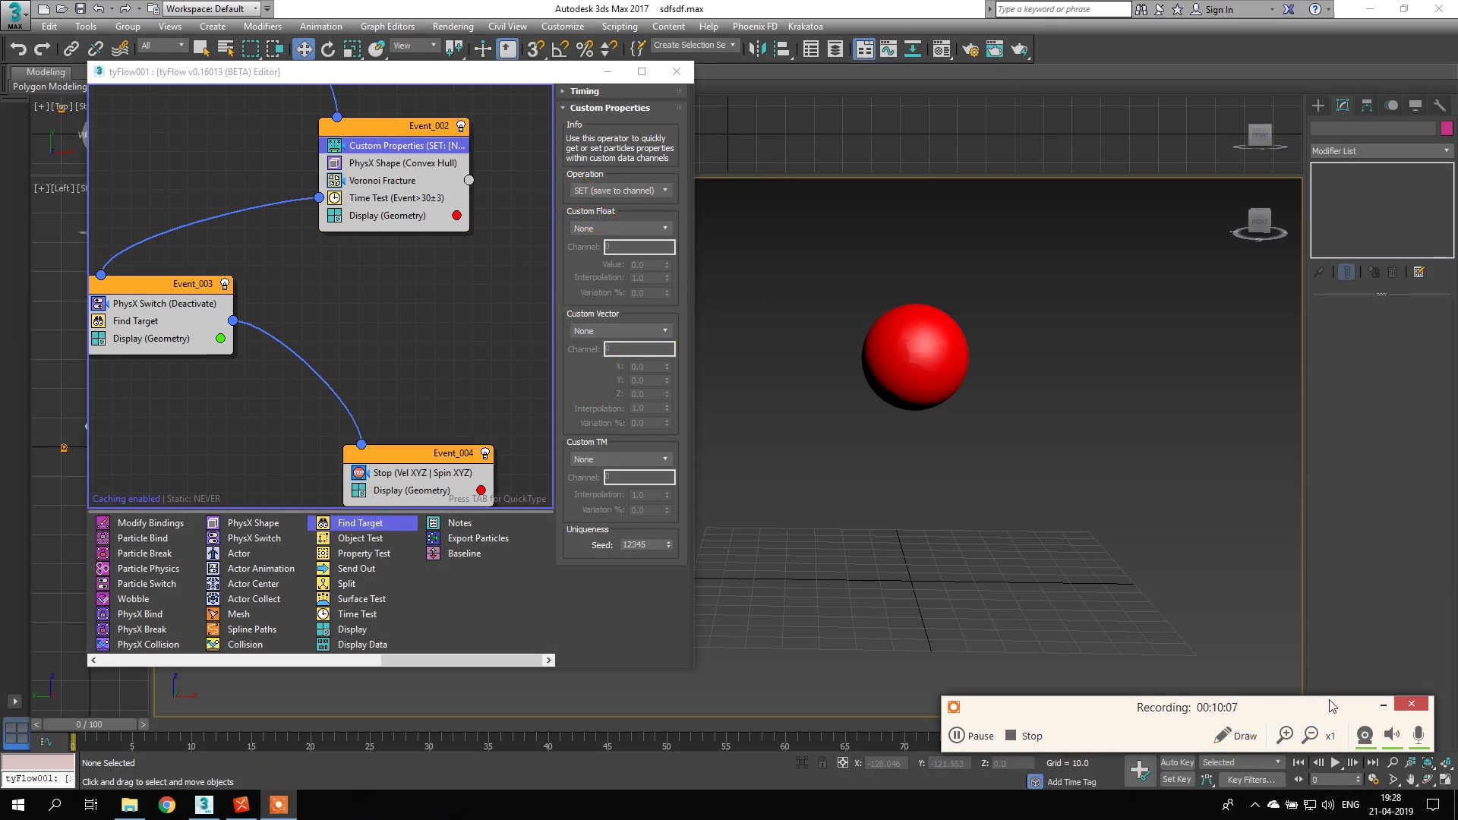
{"action": "left_click", "coordinate": [1382, 702]}
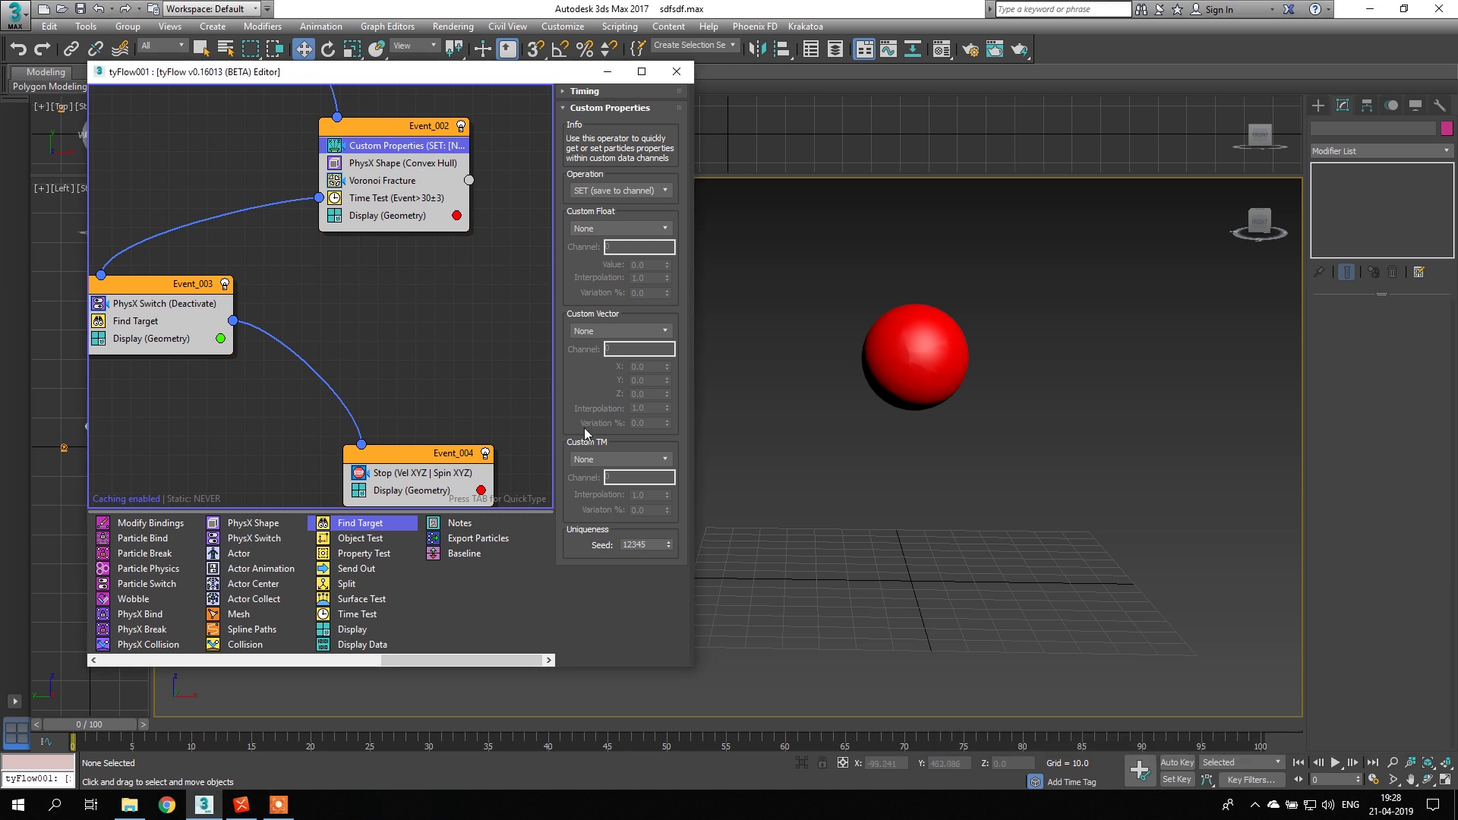
- Keep the second event's Custom Properties operation on SET (save to channel) and set its Custom TM to TM
{"action": "left_click", "coordinate": [622, 191]}
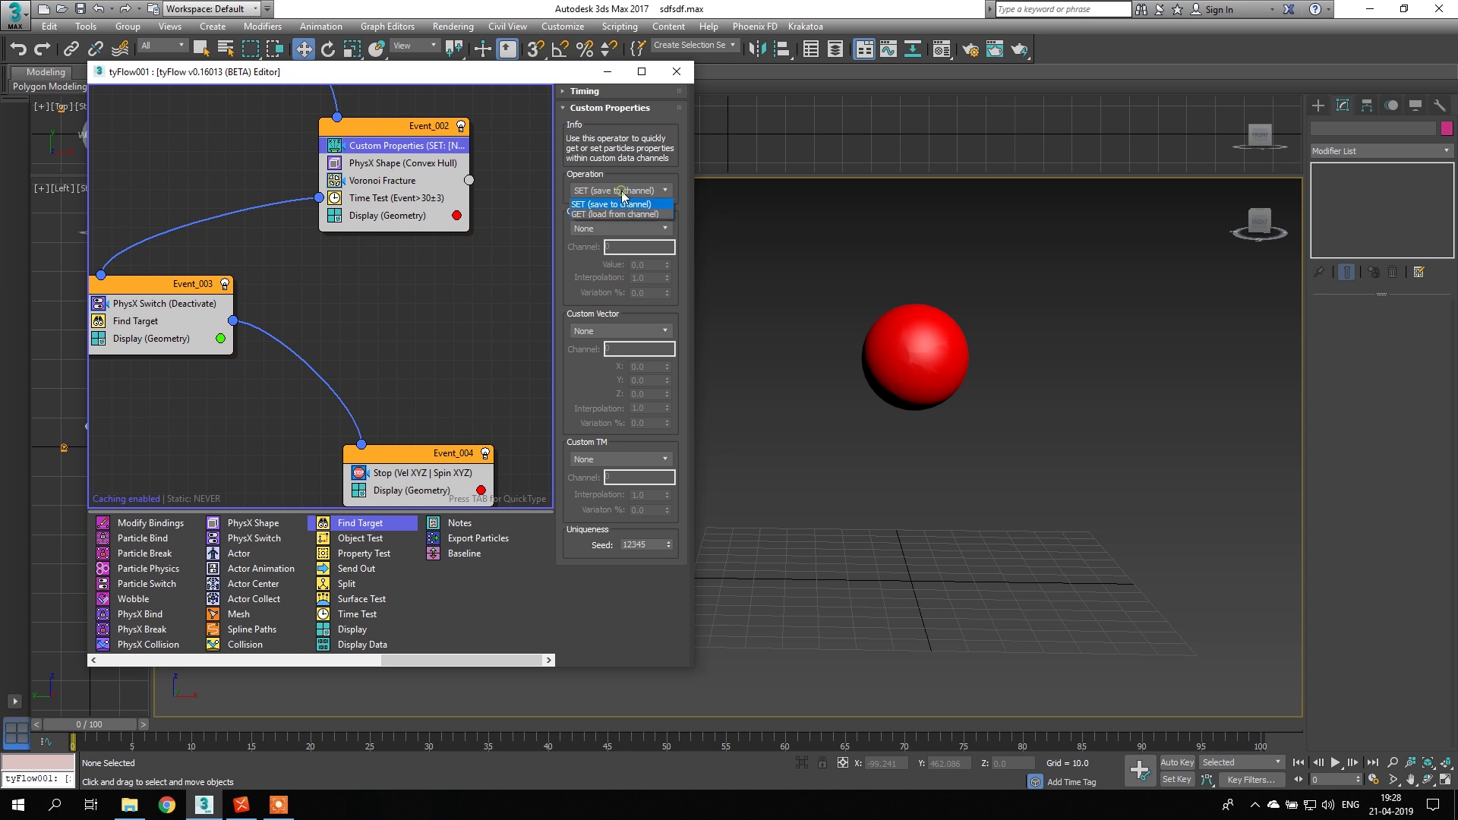
{"action": "left_click", "coordinate": [623, 192]}
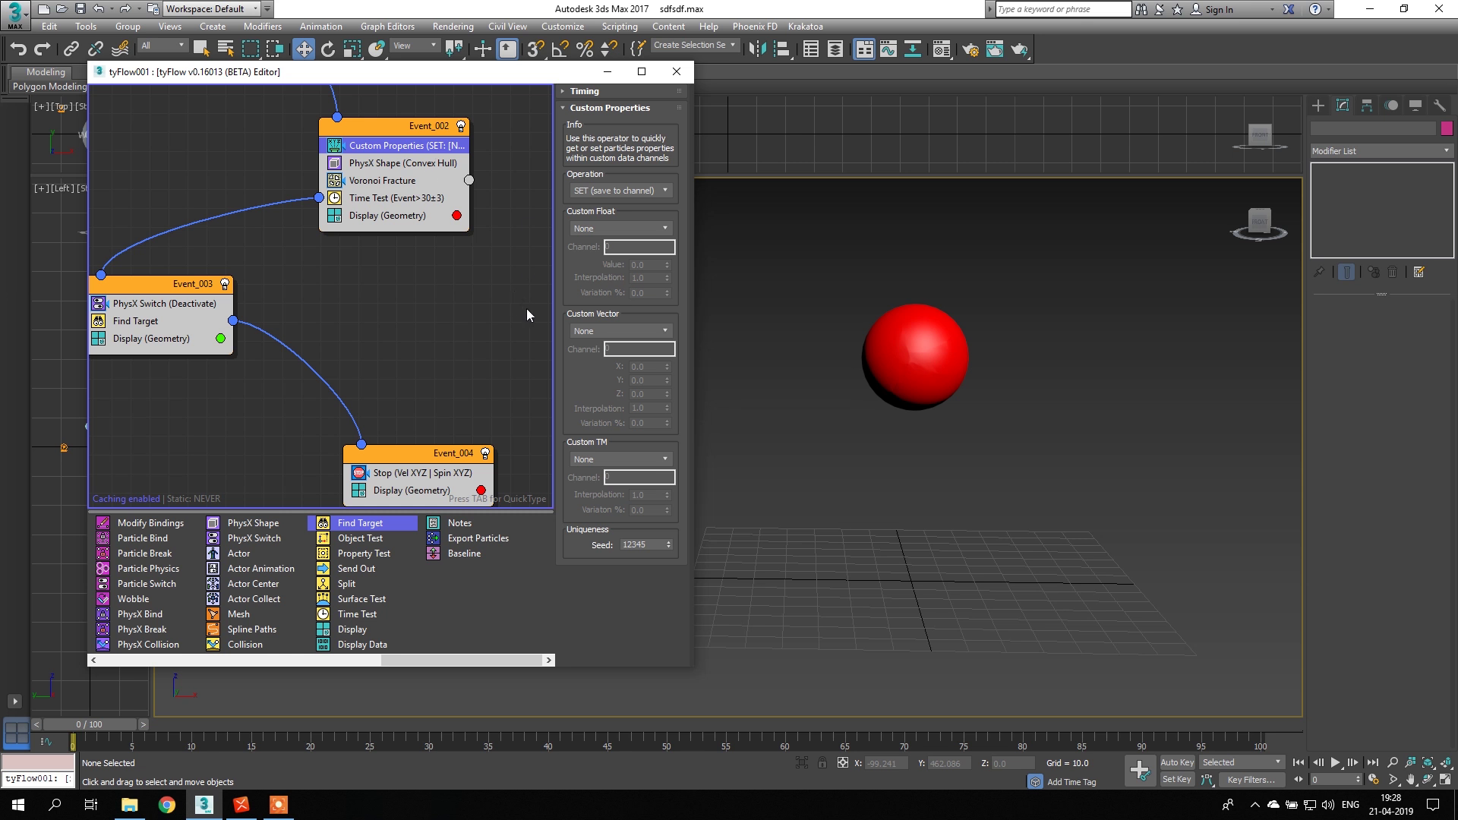
{"action": "left_click", "coordinate": [592, 457]}
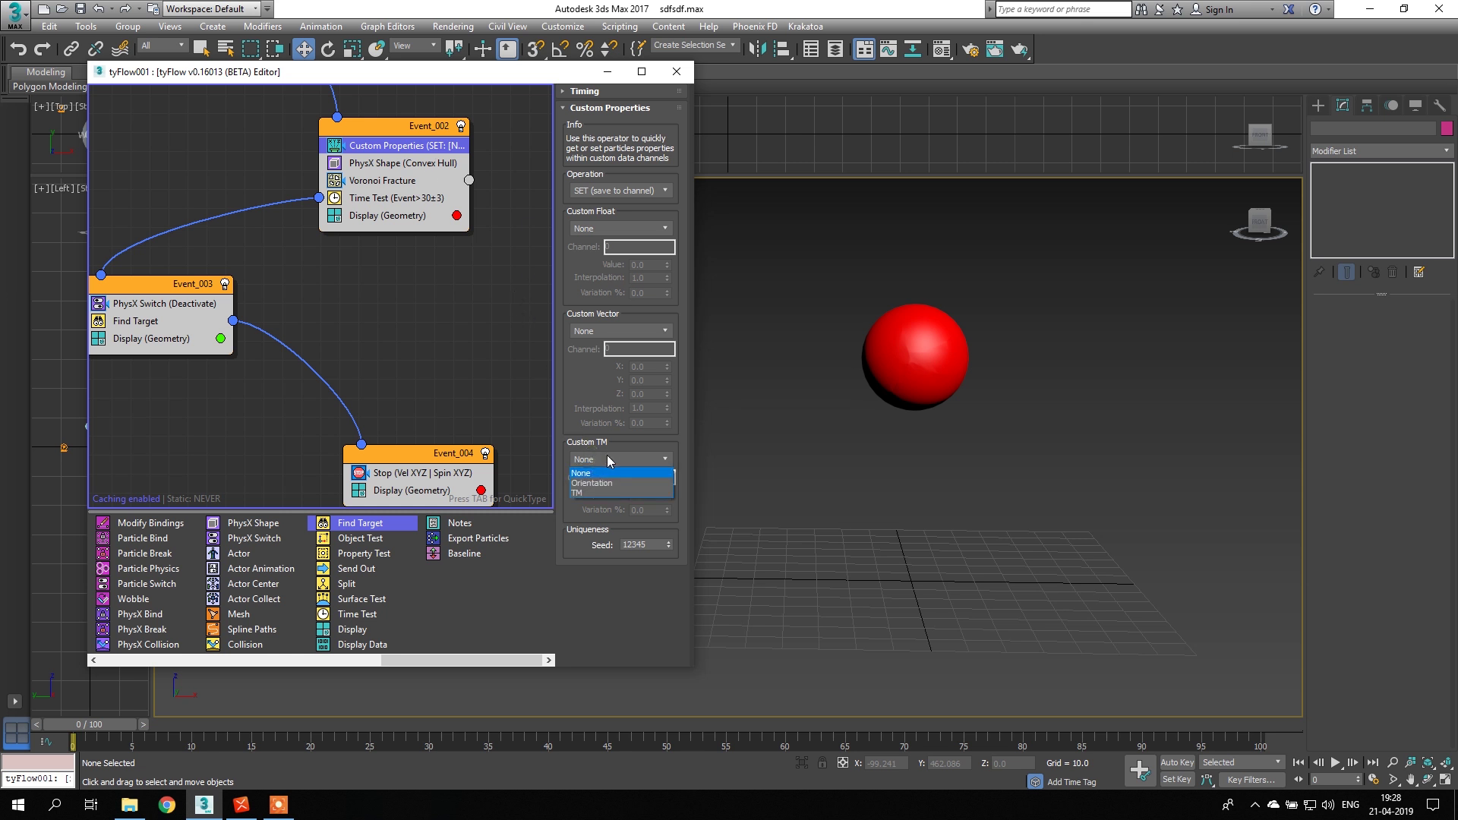
{"action": "left_click", "coordinate": [593, 494]}
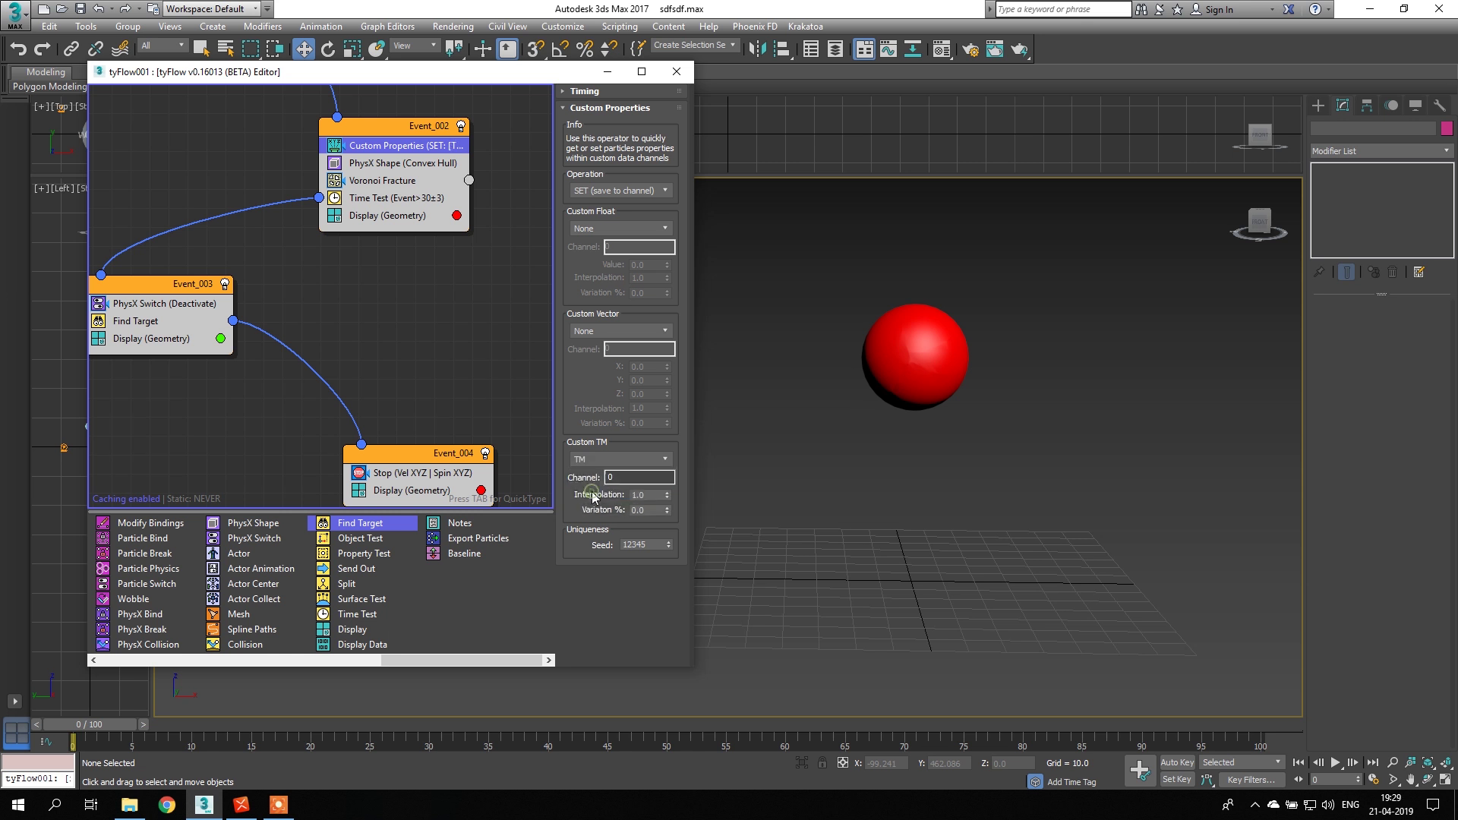
- Add a Custom Properties operator to the fourth event, above the Stop operator
{"action": "right_click", "coordinate": [402, 147]}
{"action": "left_click", "coordinate": [363, 598]}
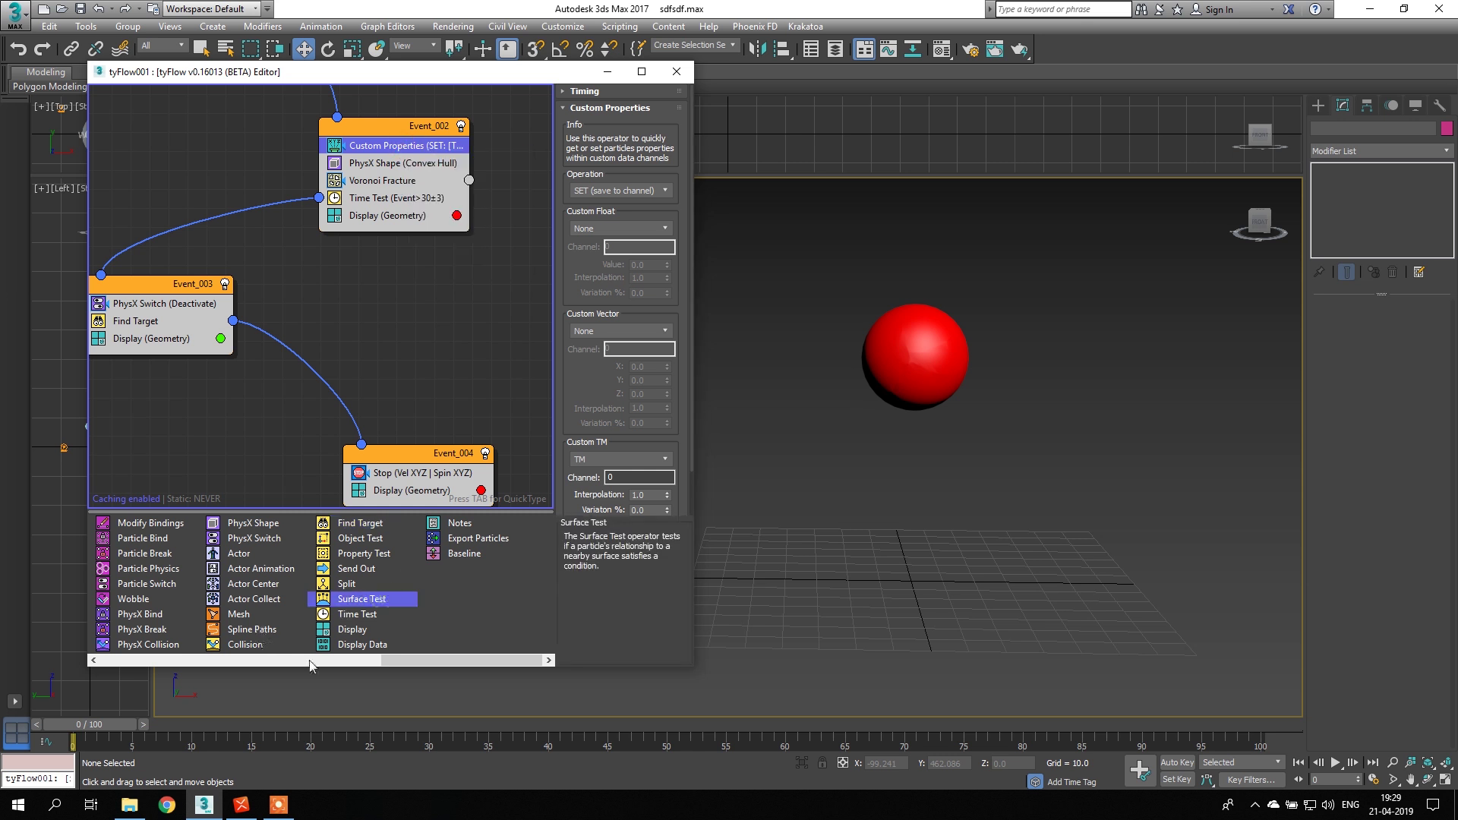
{"action": "left_click_drag", "start_coordinate": [404, 661], "coordinate": [331, 664]}
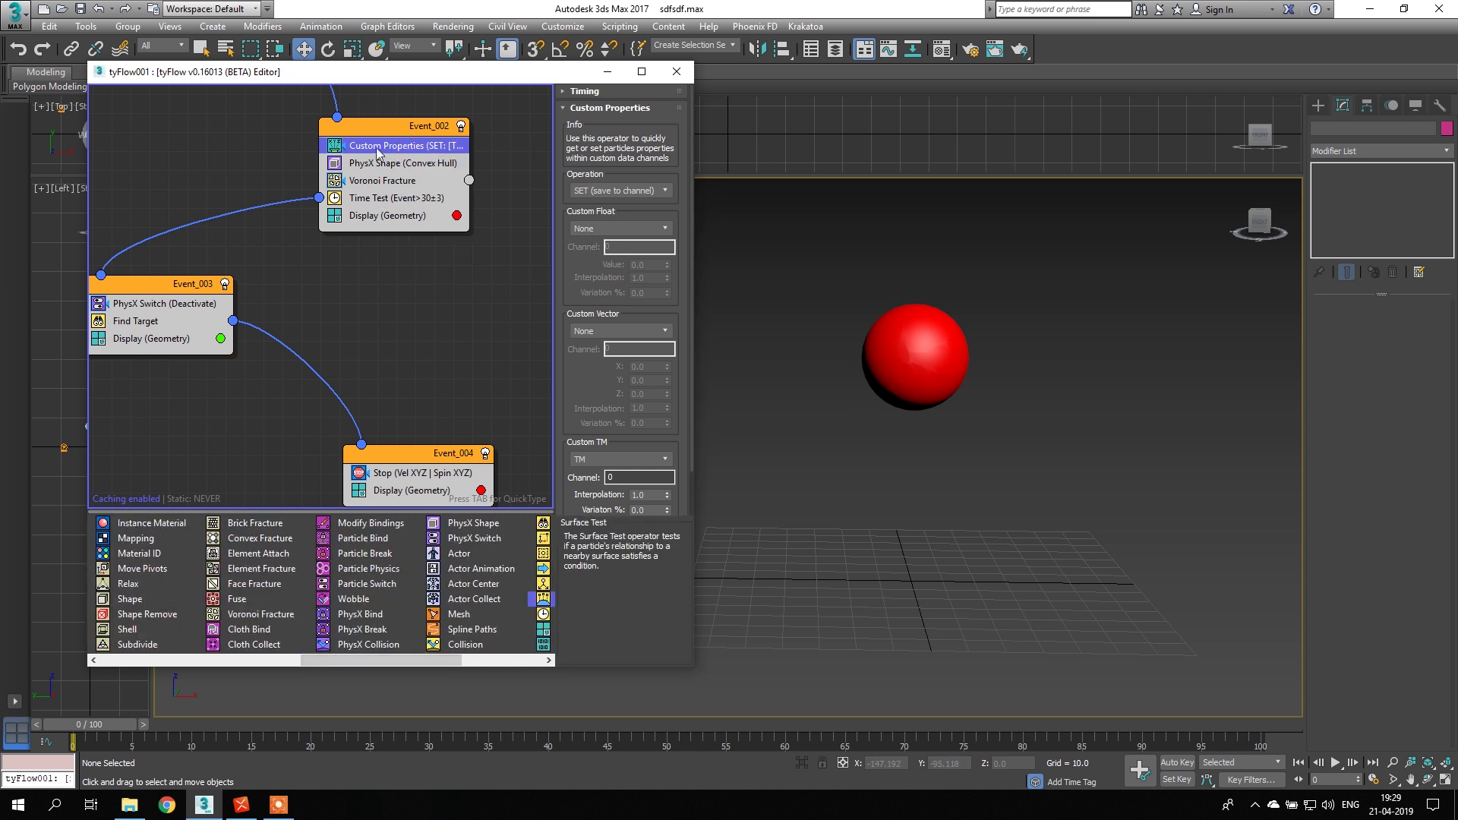
{"action": "left_click_drag", "start_coordinate": [414, 661], "coordinate": [334, 661]}
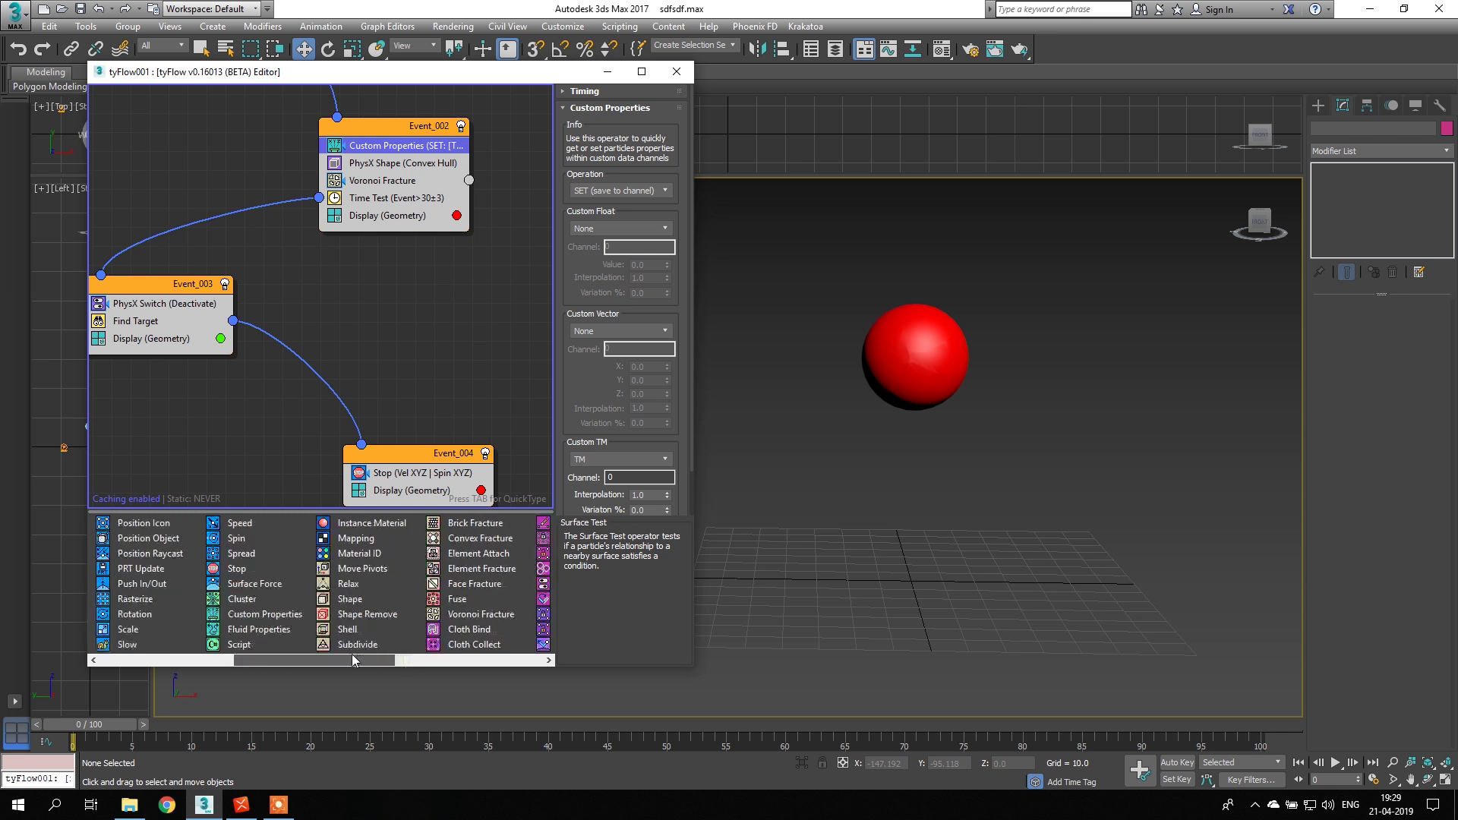
{"action": "left_click_drag", "start_coordinate": [237, 617], "coordinate": [402, 467]}
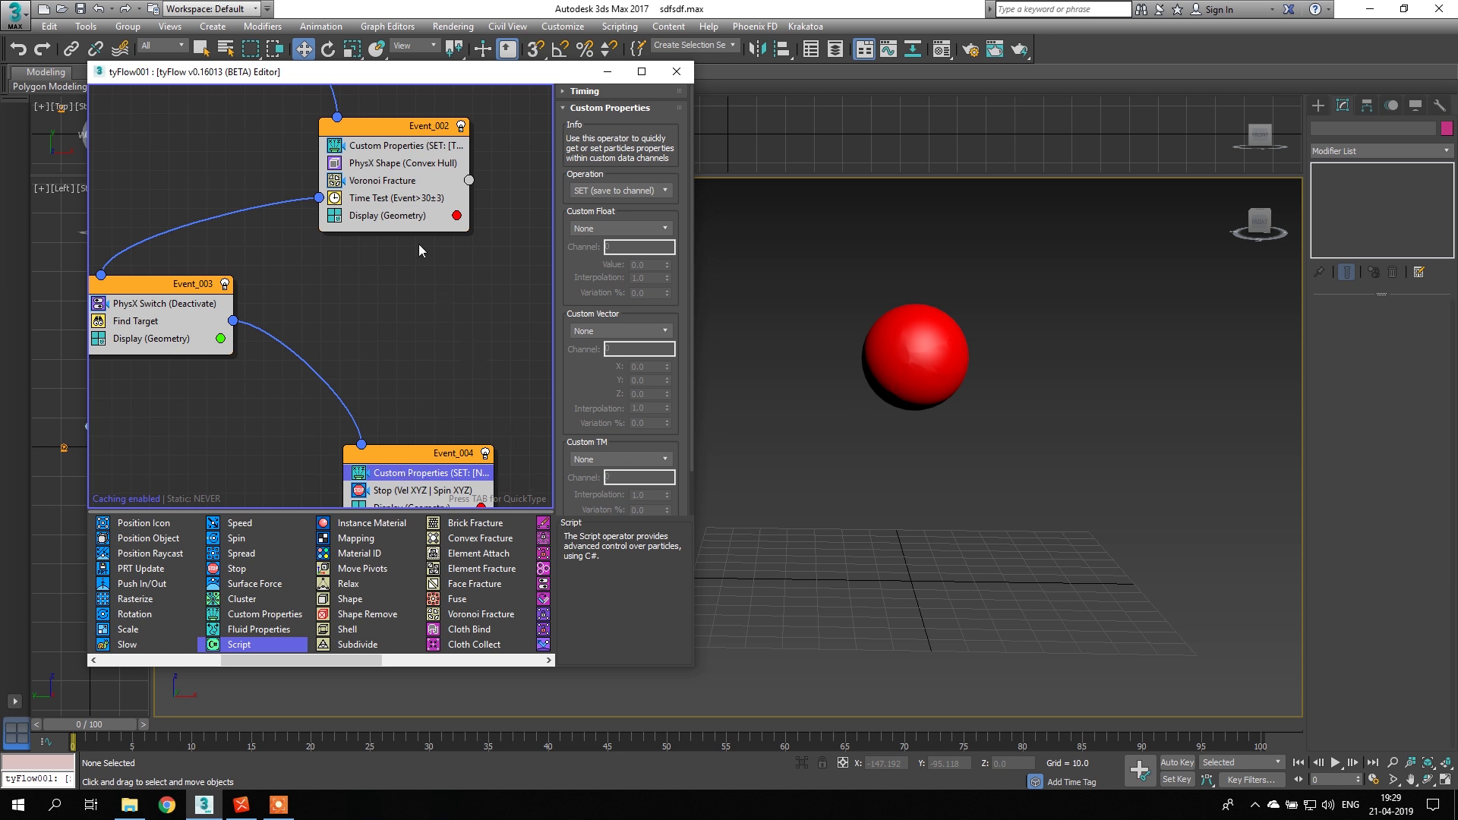
- Name the Custom TM channel pos in the second event's Custom Properties operator
{"action": "left_click", "coordinate": [403, 152]}
{"action": "left_click", "coordinate": [623, 477]}
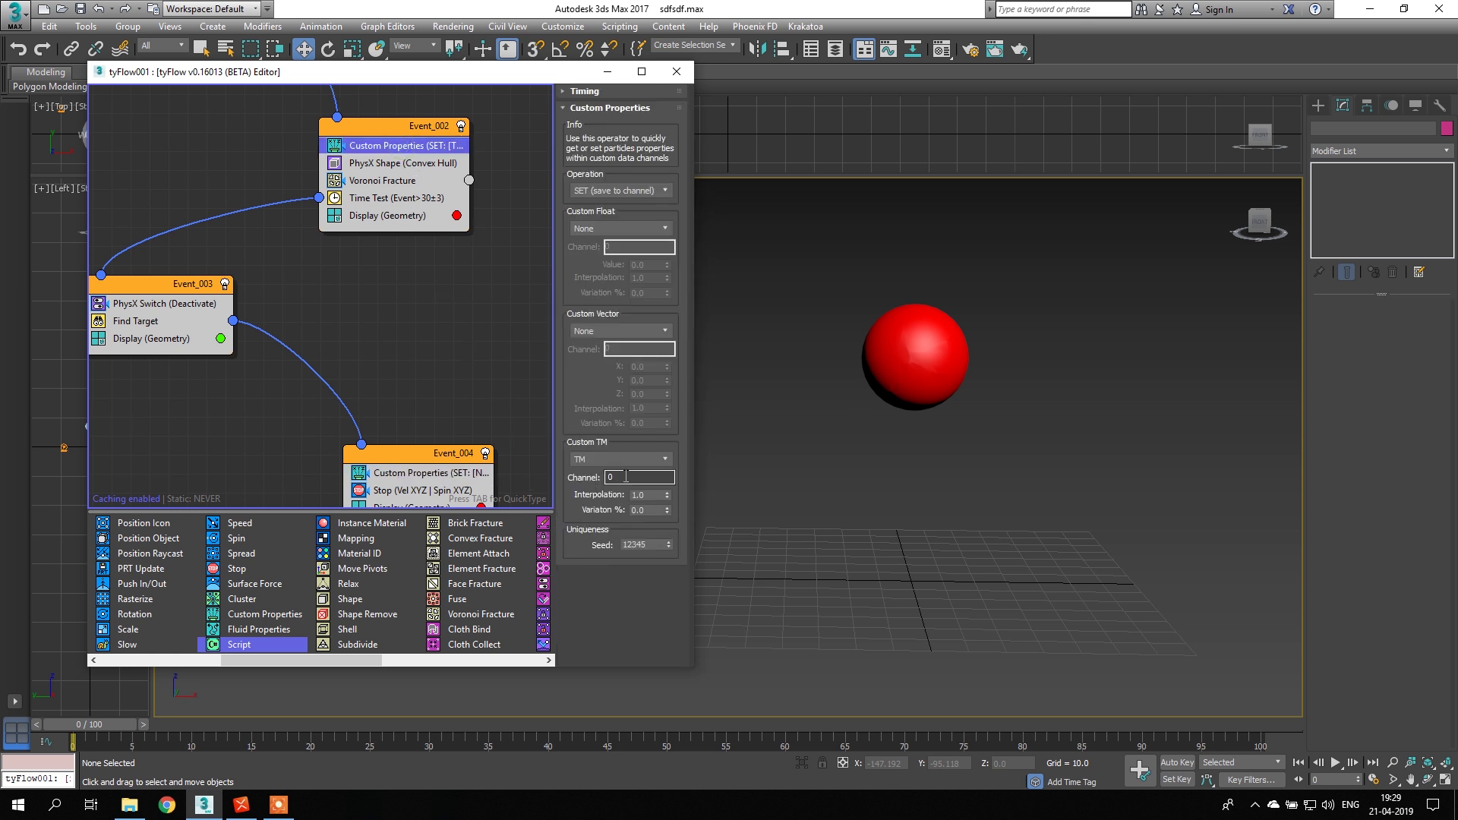
{"action": "left_click", "coordinate": [441, 474]}
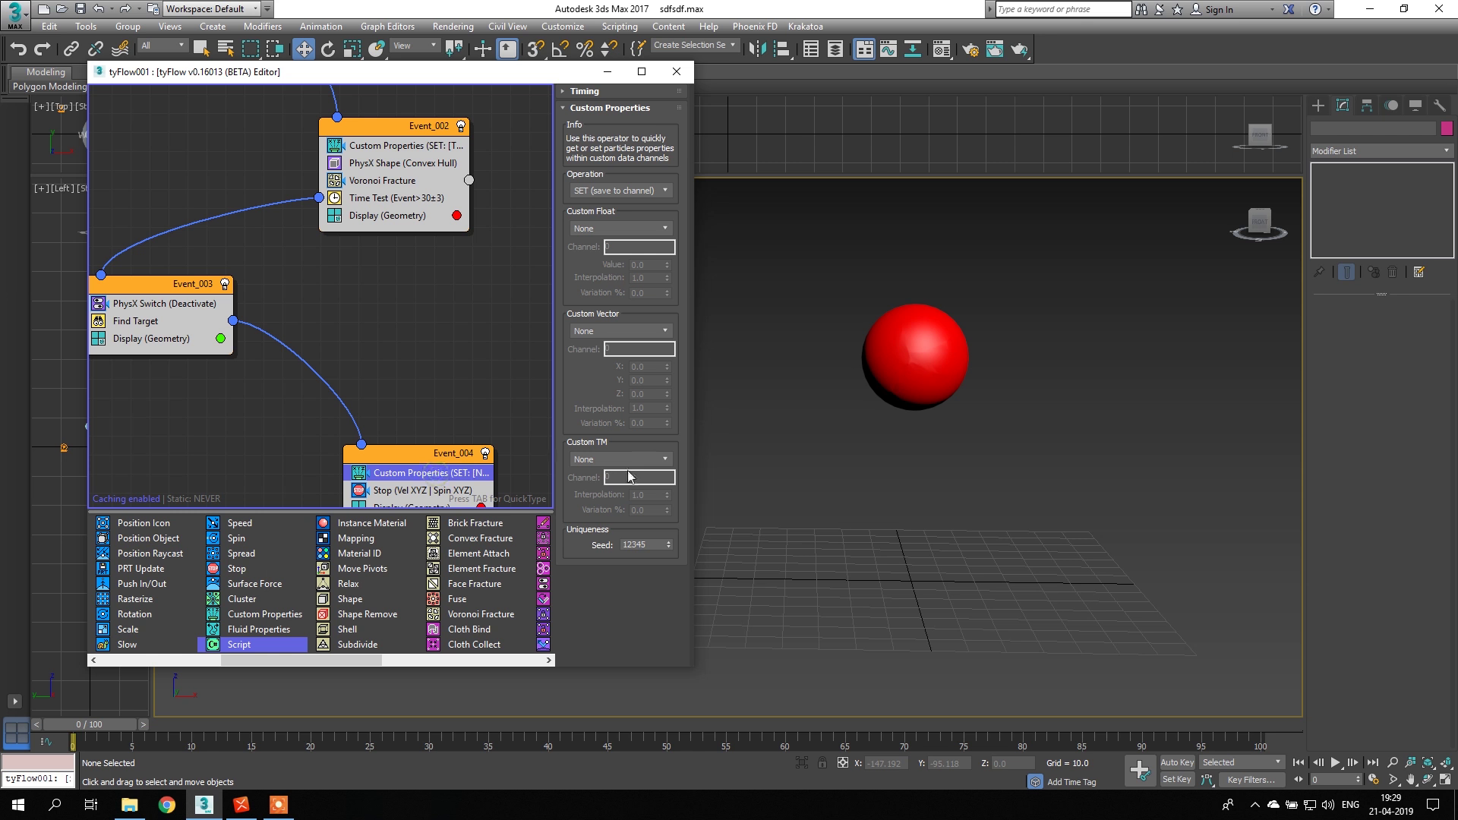
{"action": "left_click", "coordinate": [399, 149]}
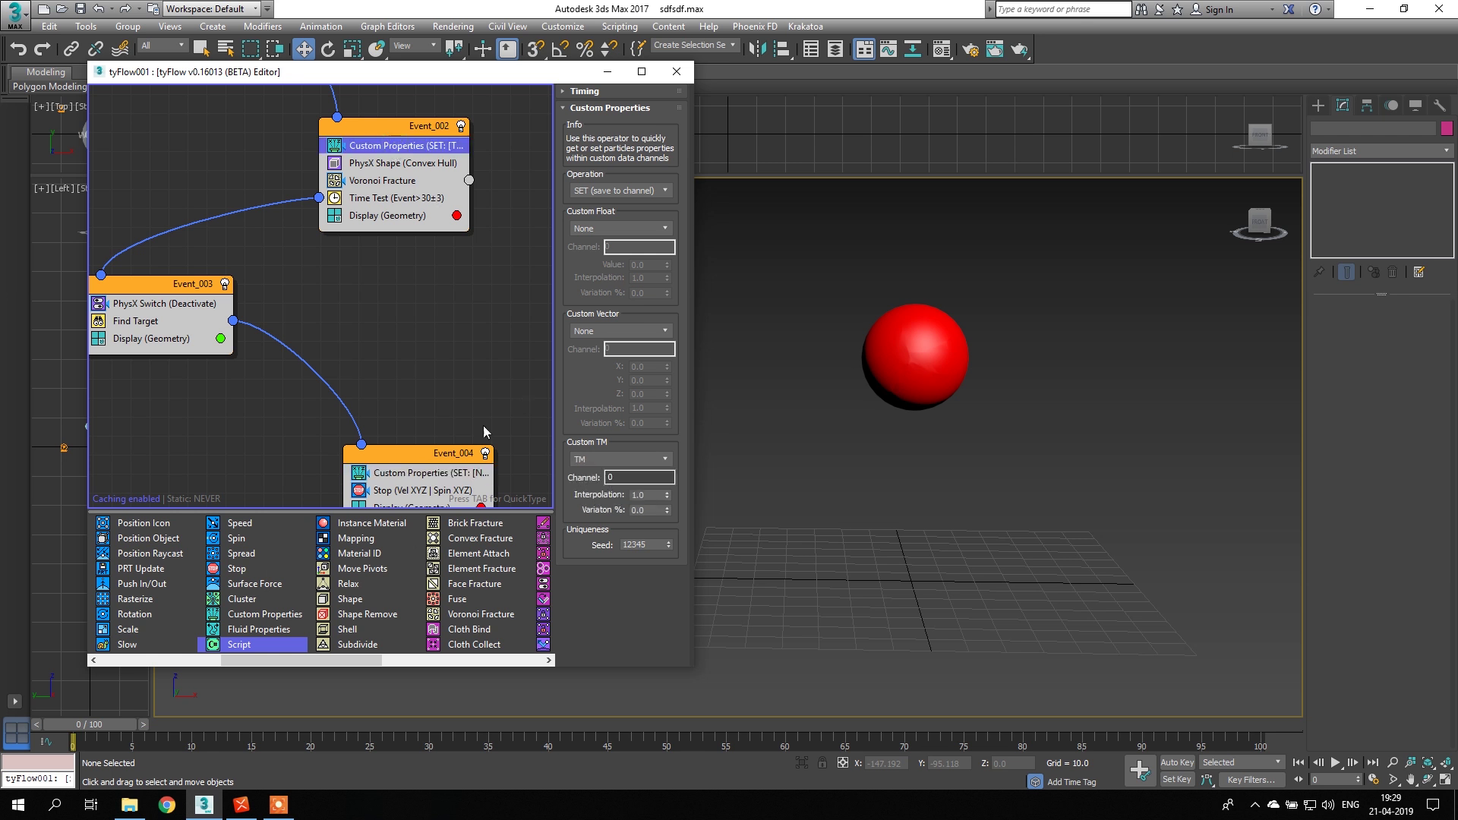
{"action": "double_click", "coordinate": [617, 477]}
- In the fourth event's Custom Properties, set Custom TM to TM, its channel to pos, and the operation to GET (load from channel)
{"action": "left_click", "coordinate": [386, 472]}
{"action": "left_click", "coordinate": [613, 459]}
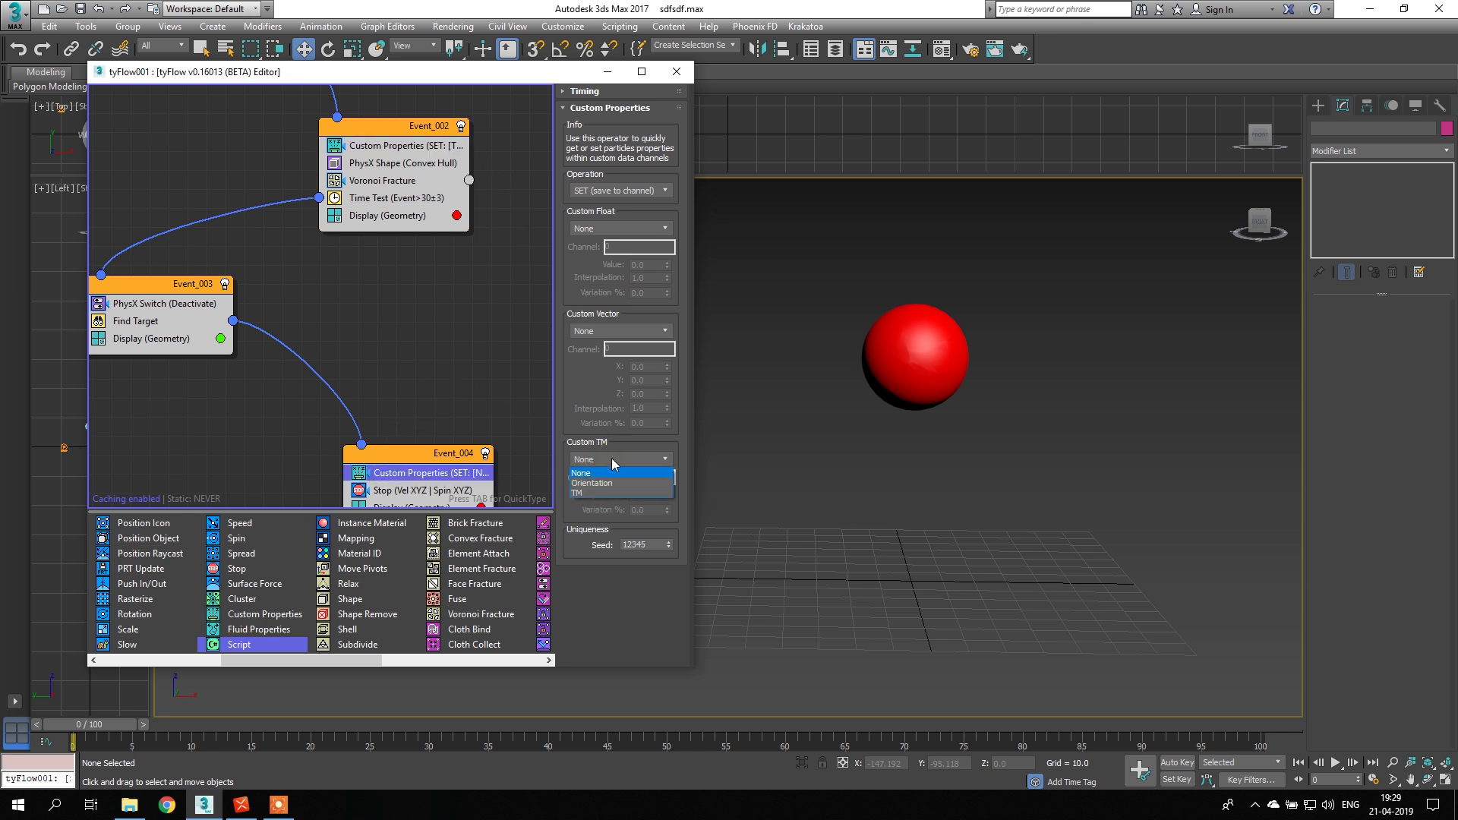
{"action": "left_click", "coordinate": [618, 480]}
{"action": "double_click", "coordinate": [619, 480]}
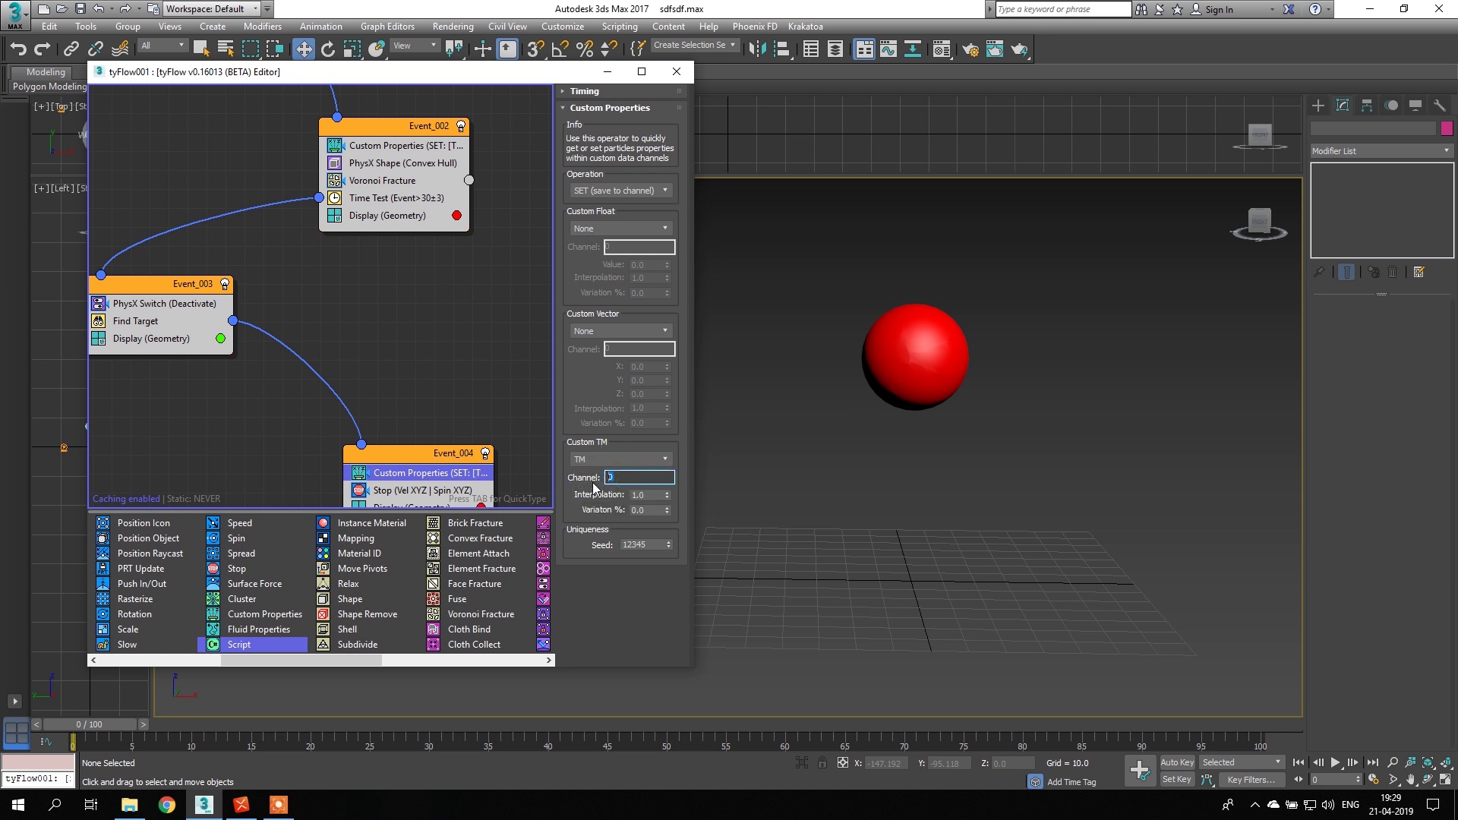
{"action": "type", "text": "pos"}
{"action": "left_click", "coordinate": [622, 190]}
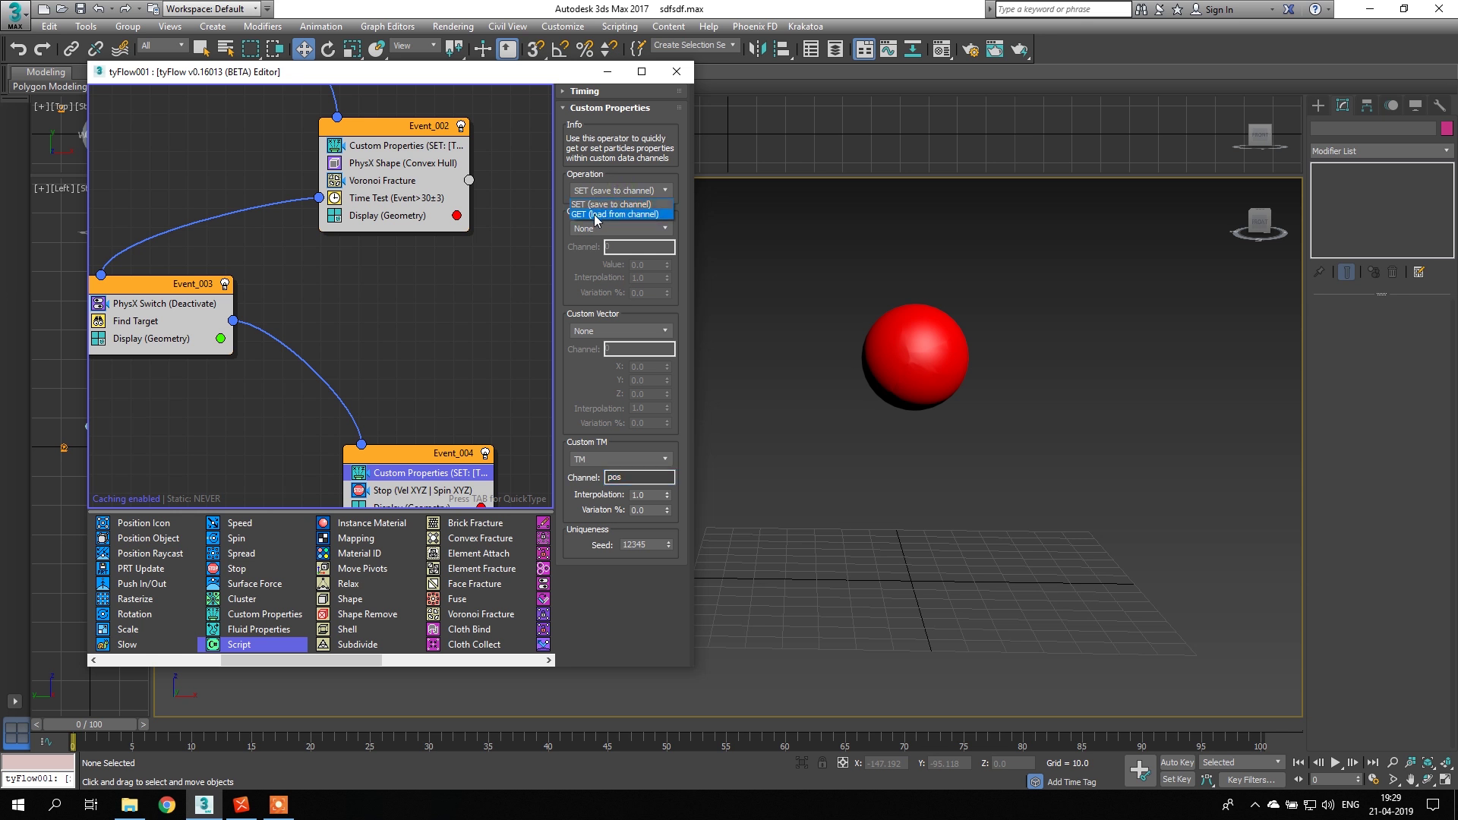
{"action": "left_click", "coordinate": [597, 214]}
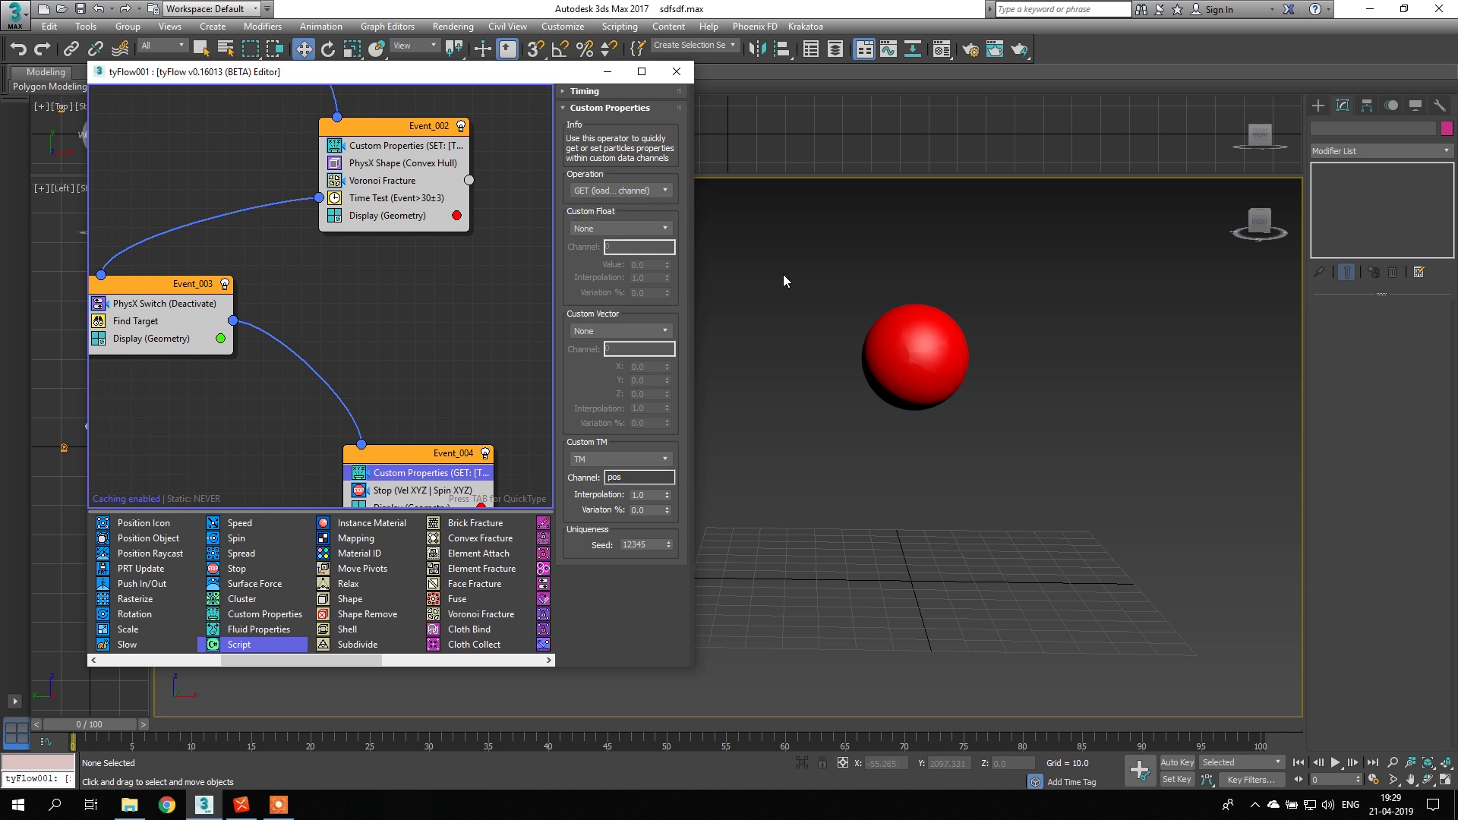
- Move the second event's Custom Properties operator below Voronoi Fracture and scrub to frame 17 to check the breakup
{"action": "left_click_drag", "start_coordinate": [120, 724], "coordinate": [148, 714]}
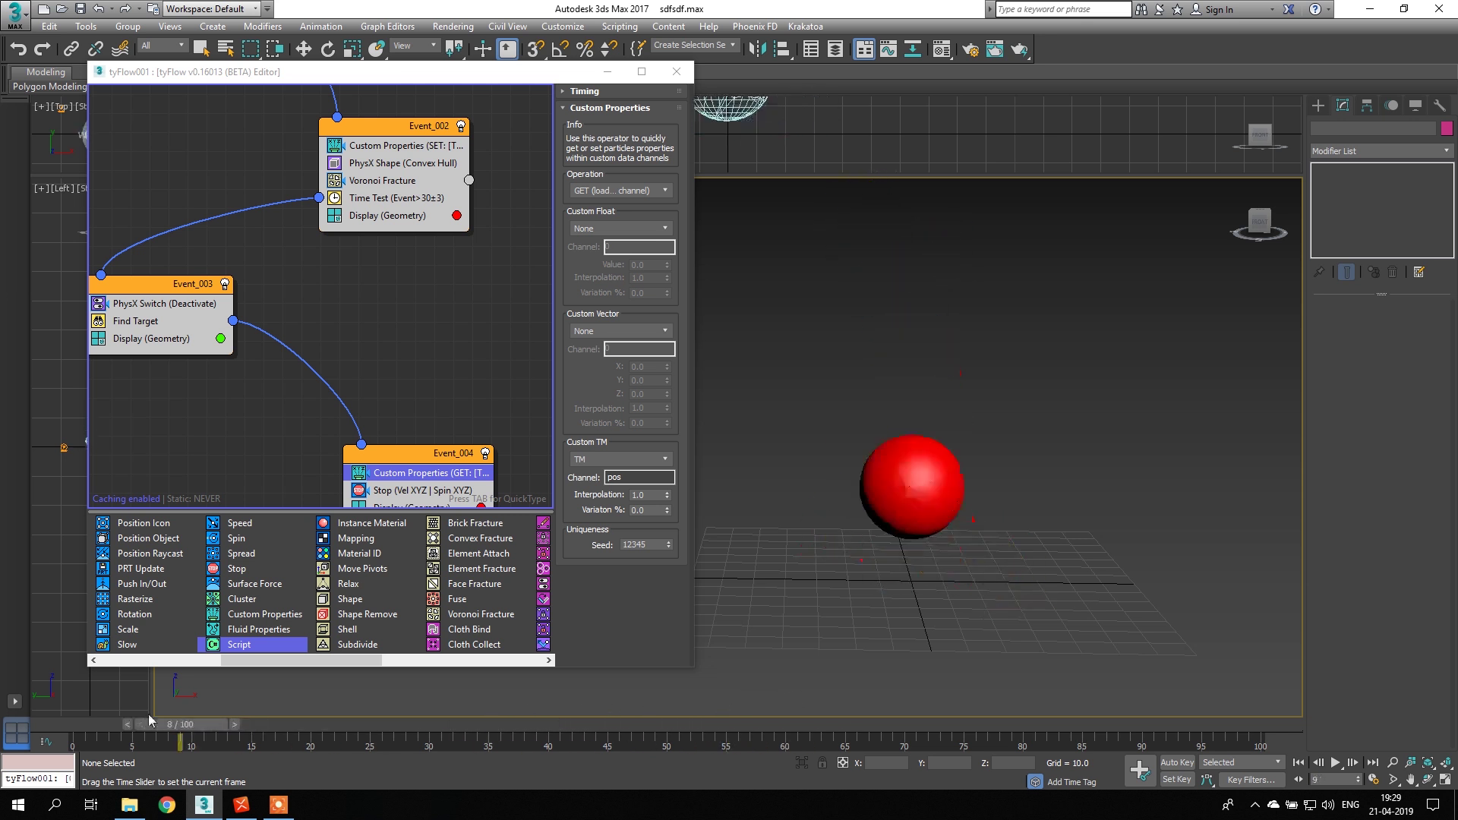
{"action": "left_click", "coordinate": [404, 147]}
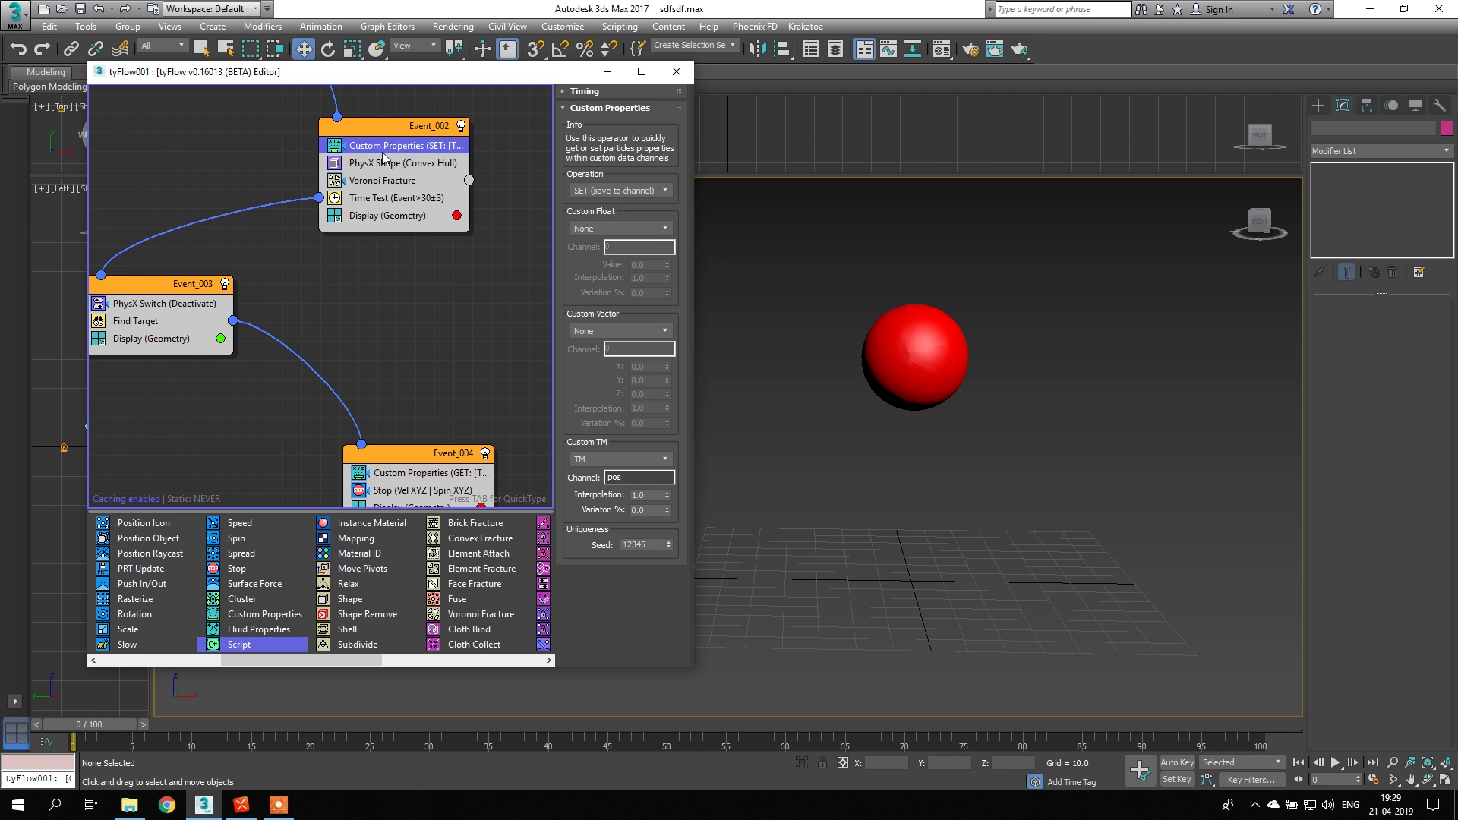
{"action": "left_click", "coordinate": [385, 182]}
{"action": "left_click", "coordinate": [402, 148]}
{"action": "left_click", "coordinate": [381, 183]}
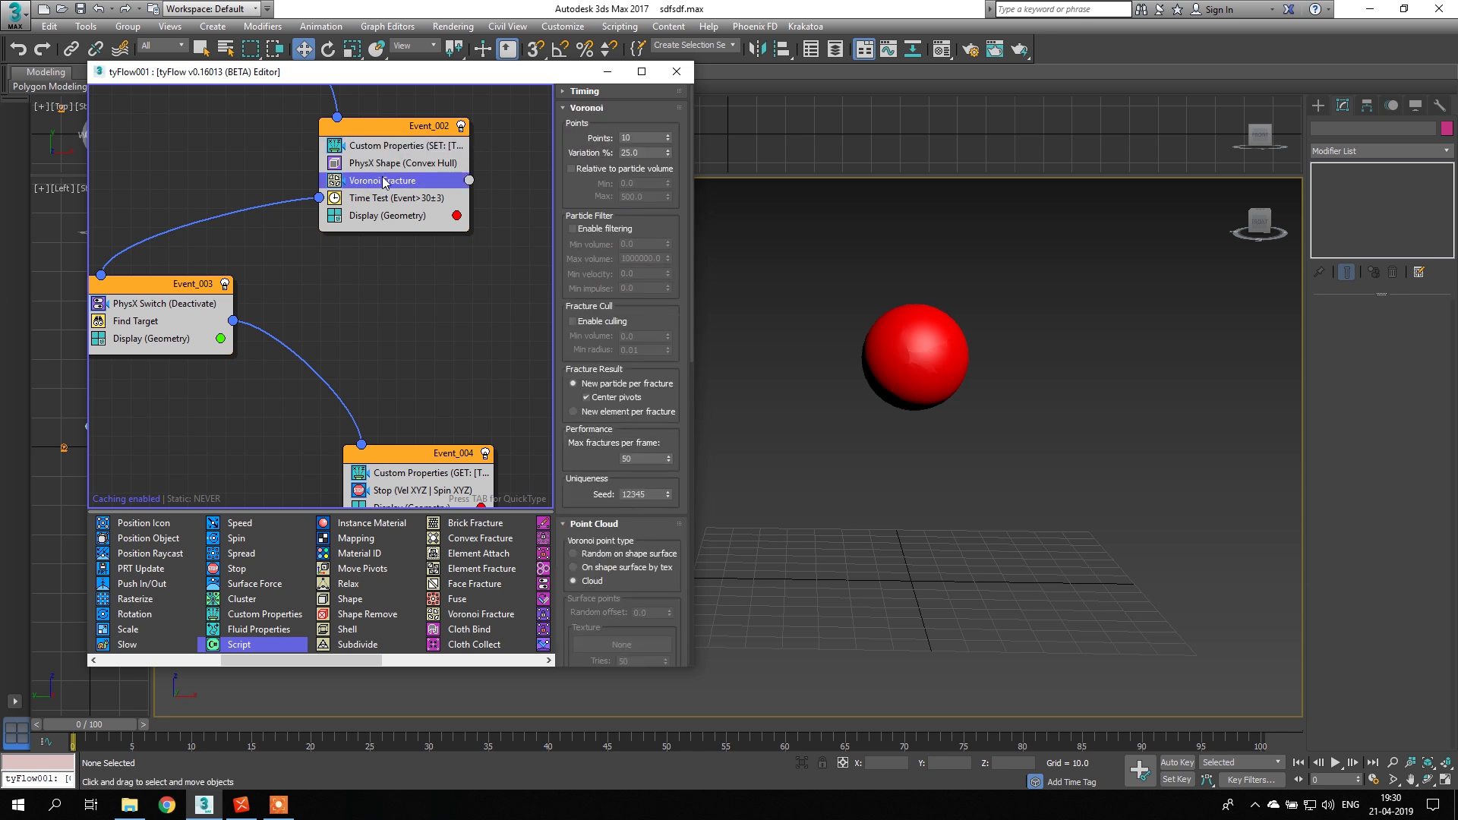
{"action": "middle_click_drag", "start_coordinate": [349, 249], "coordinate": [308, 290]}
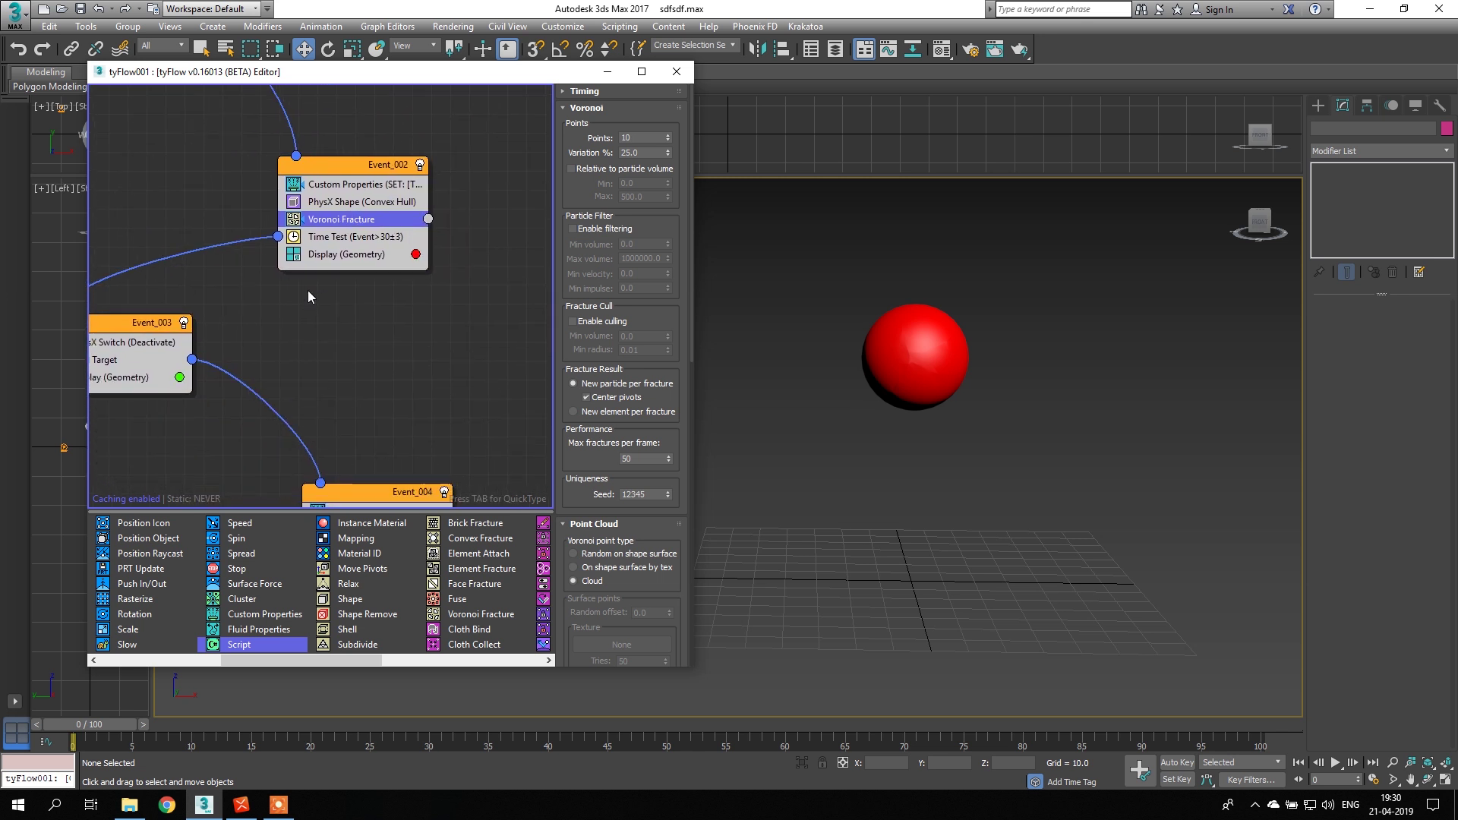
{"action": "left_click", "coordinate": [354, 184]}
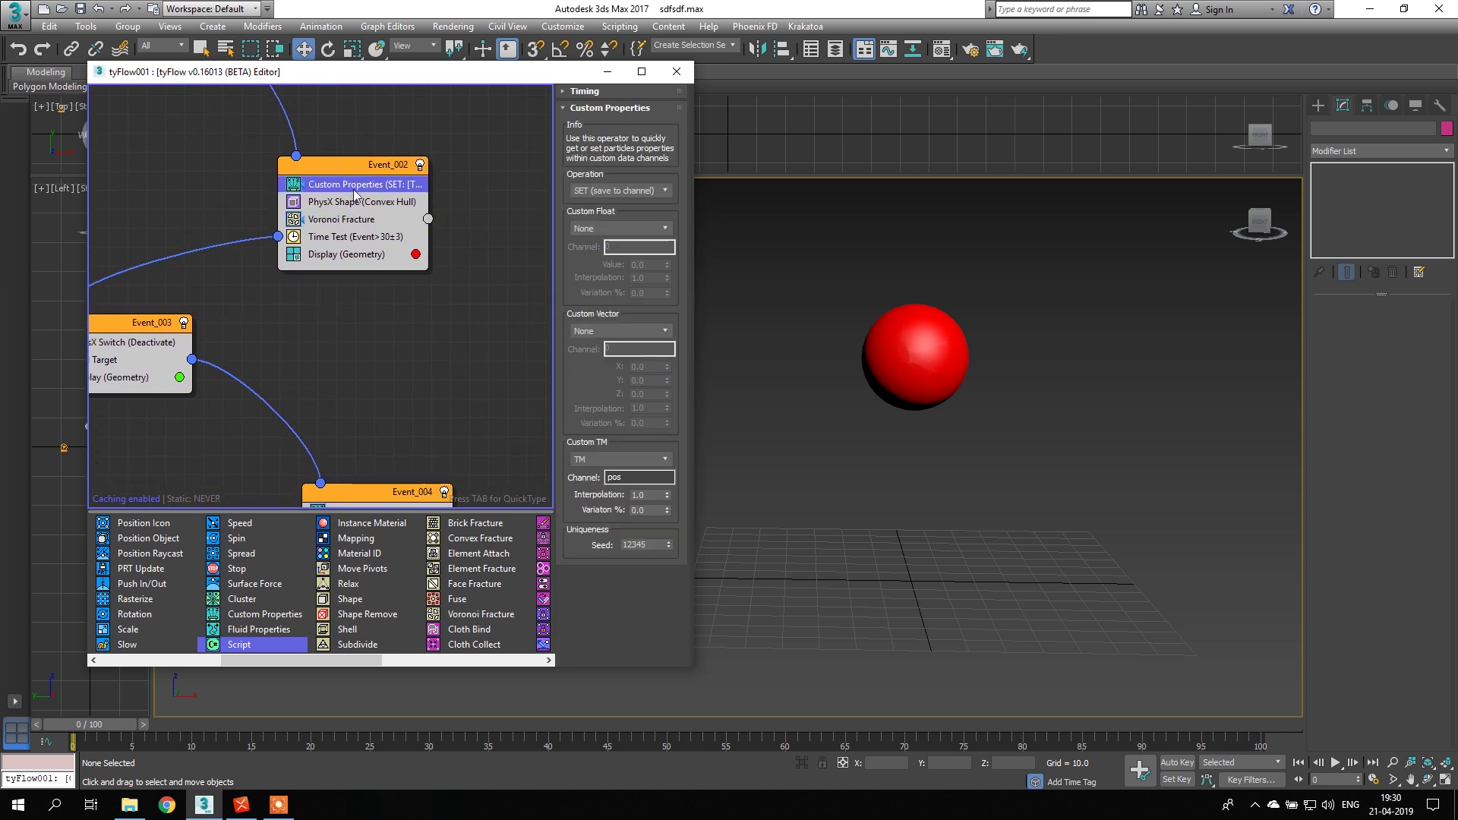
{"action": "left_click_drag", "start_coordinate": [355, 192], "coordinate": [346, 235]}
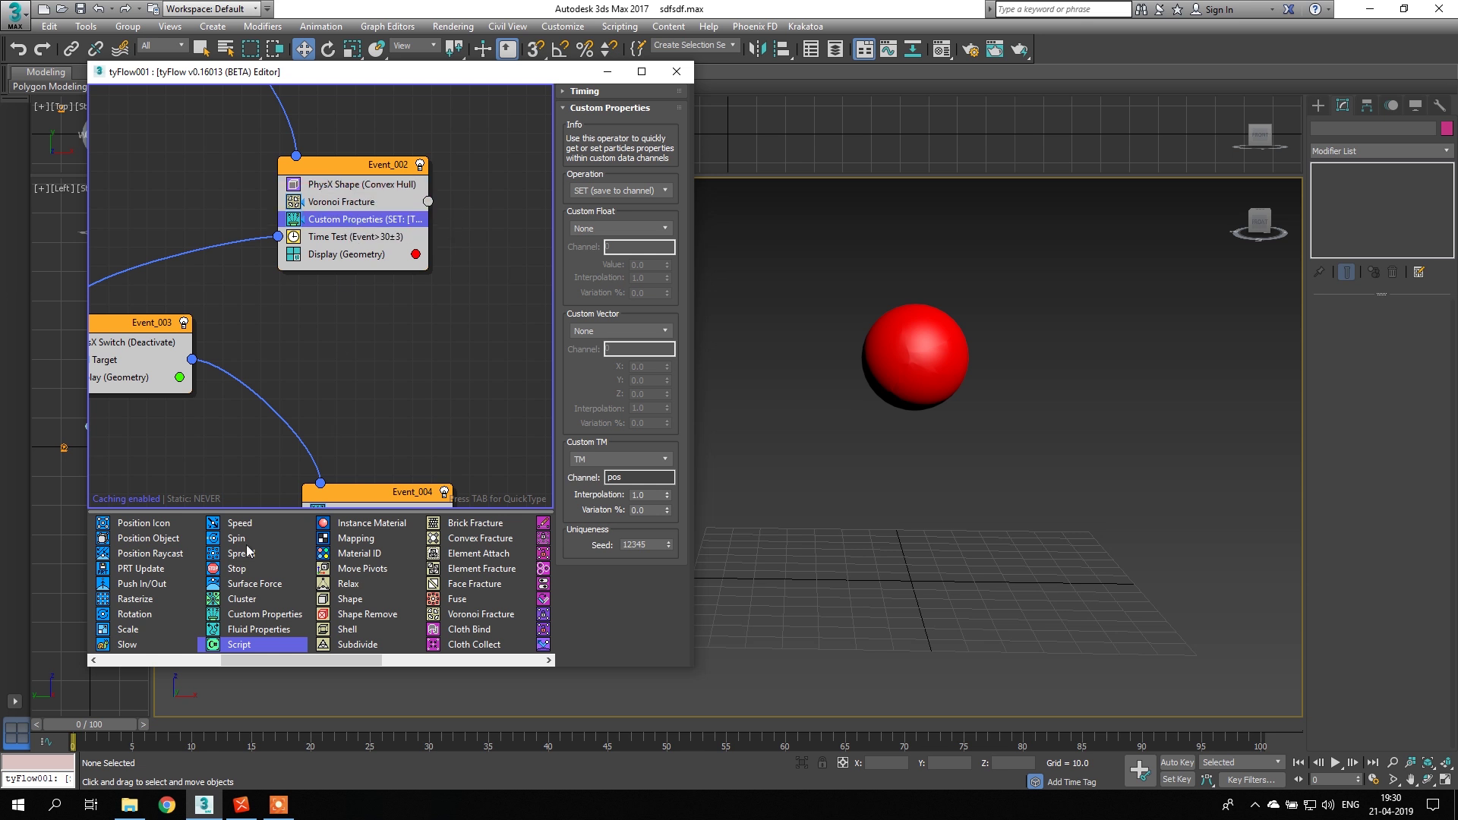
{"action": "left_click_drag", "start_coordinate": [72, 726], "coordinate": [271, 691]}
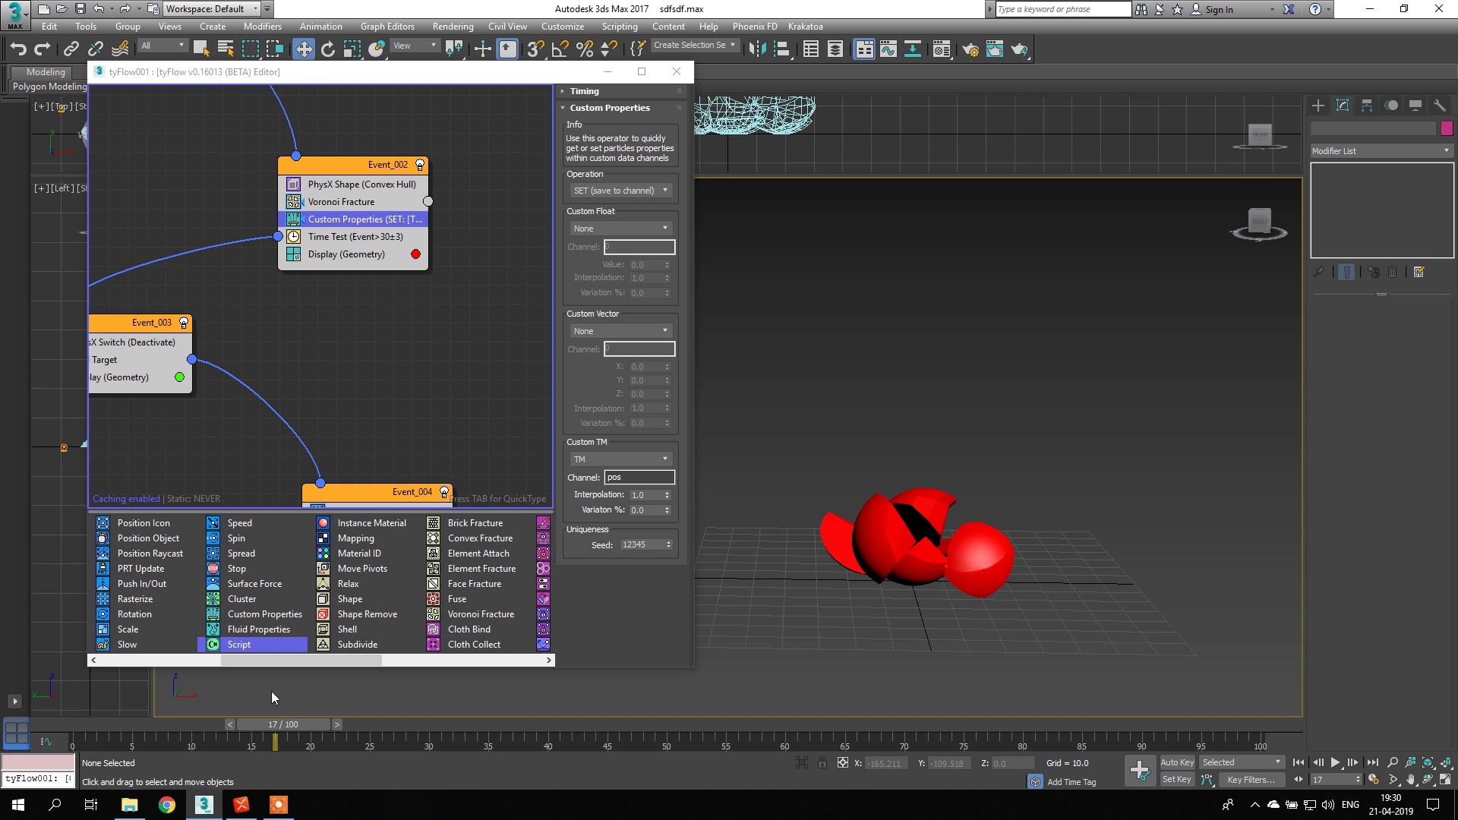
- Rearrange the second, third and fourth events in the flow graph and enlarge the tyFlow editor window
{"action": "middle_click_drag", "start_coordinate": [277, 403], "coordinate": [376, 373]}
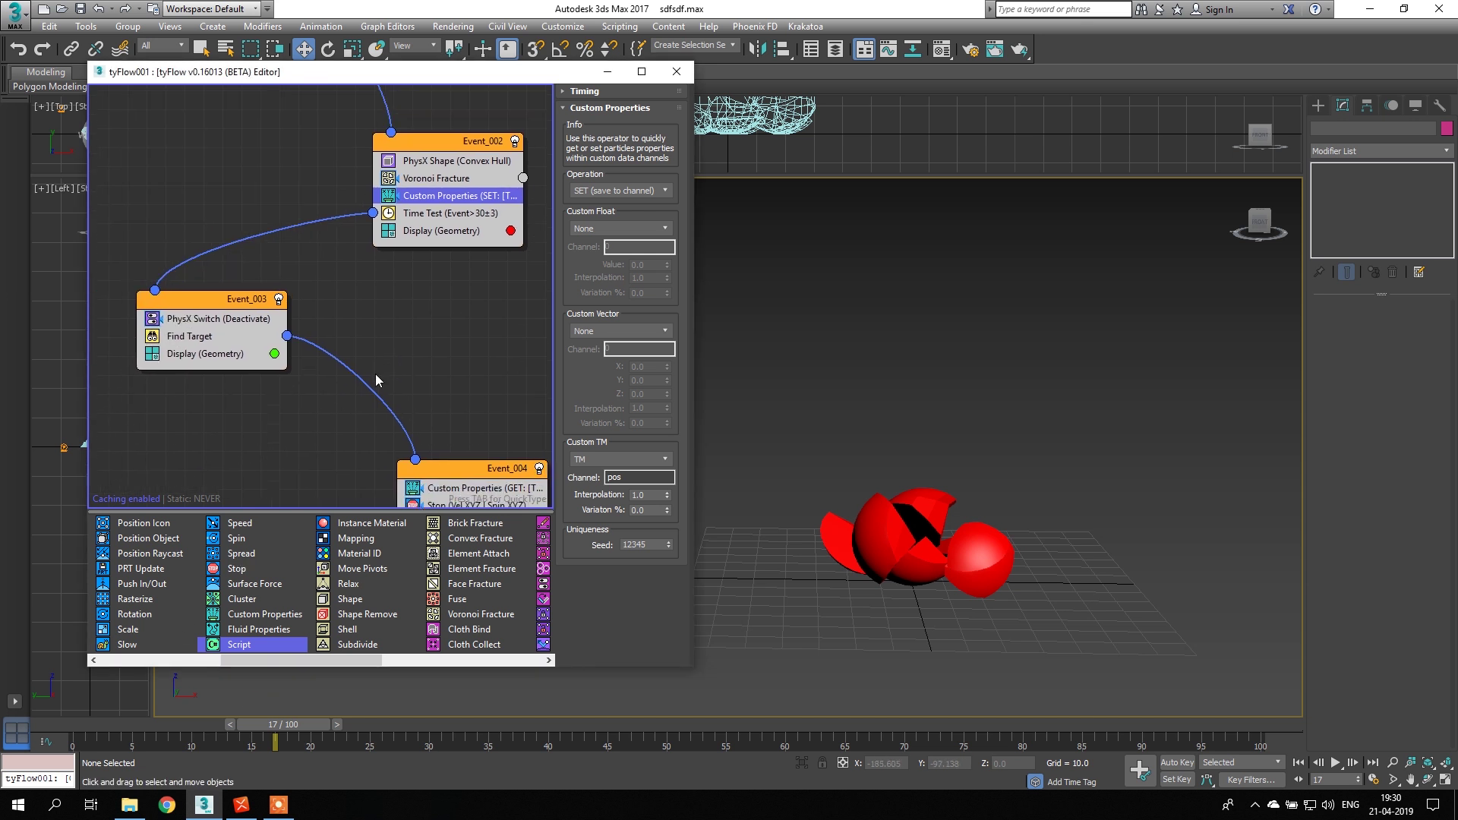
{"action": "left_click_drag", "start_coordinate": [447, 142], "coordinate": [439, 121]}
{"action": "left_click_drag", "start_coordinate": [263, 301], "coordinate": [234, 298]}
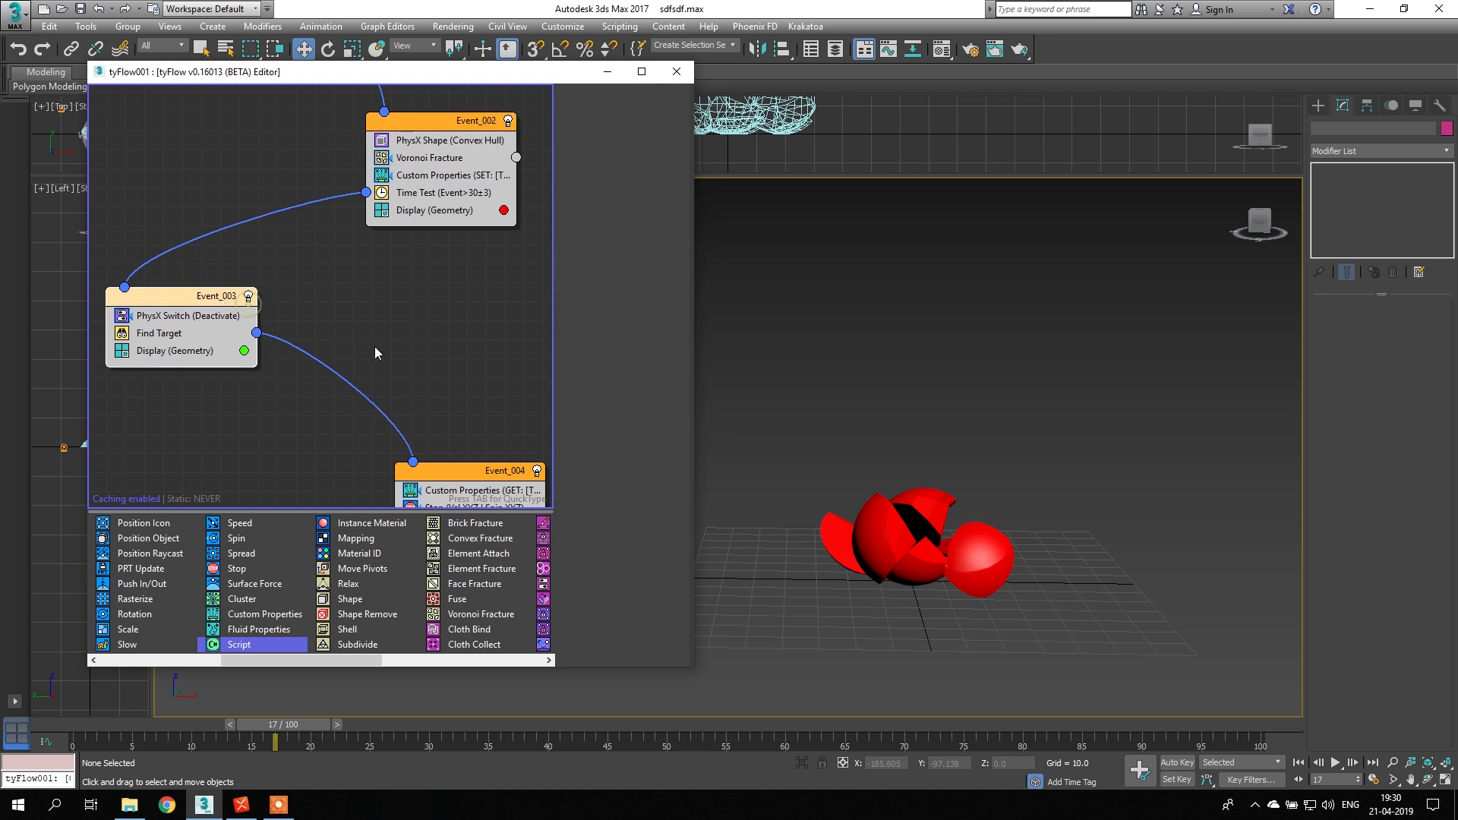
{"action": "middle_click_drag", "start_coordinate": [375, 353], "coordinate": [349, 254]}
{"action": "left_click_drag", "start_coordinate": [425, 351], "coordinate": [352, 393]}
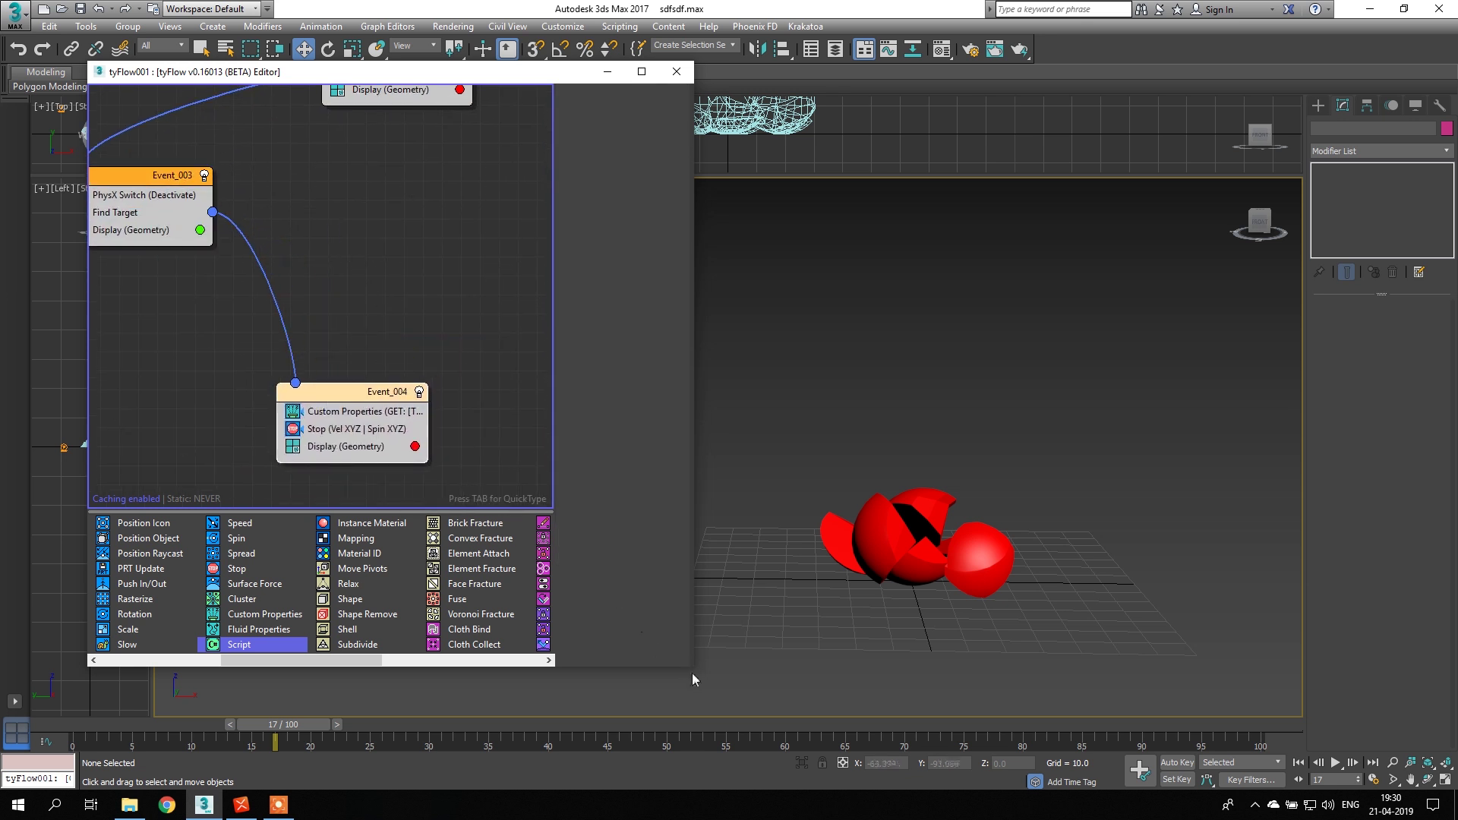
{"action": "left_click_drag", "start_coordinate": [693, 668], "coordinate": [787, 706]}
{"action": "middle_click_drag", "start_coordinate": [475, 323], "coordinate": [430, 333]}
{"action": "left_click_drag", "start_coordinate": [332, 407], "coordinate": [319, 403]}
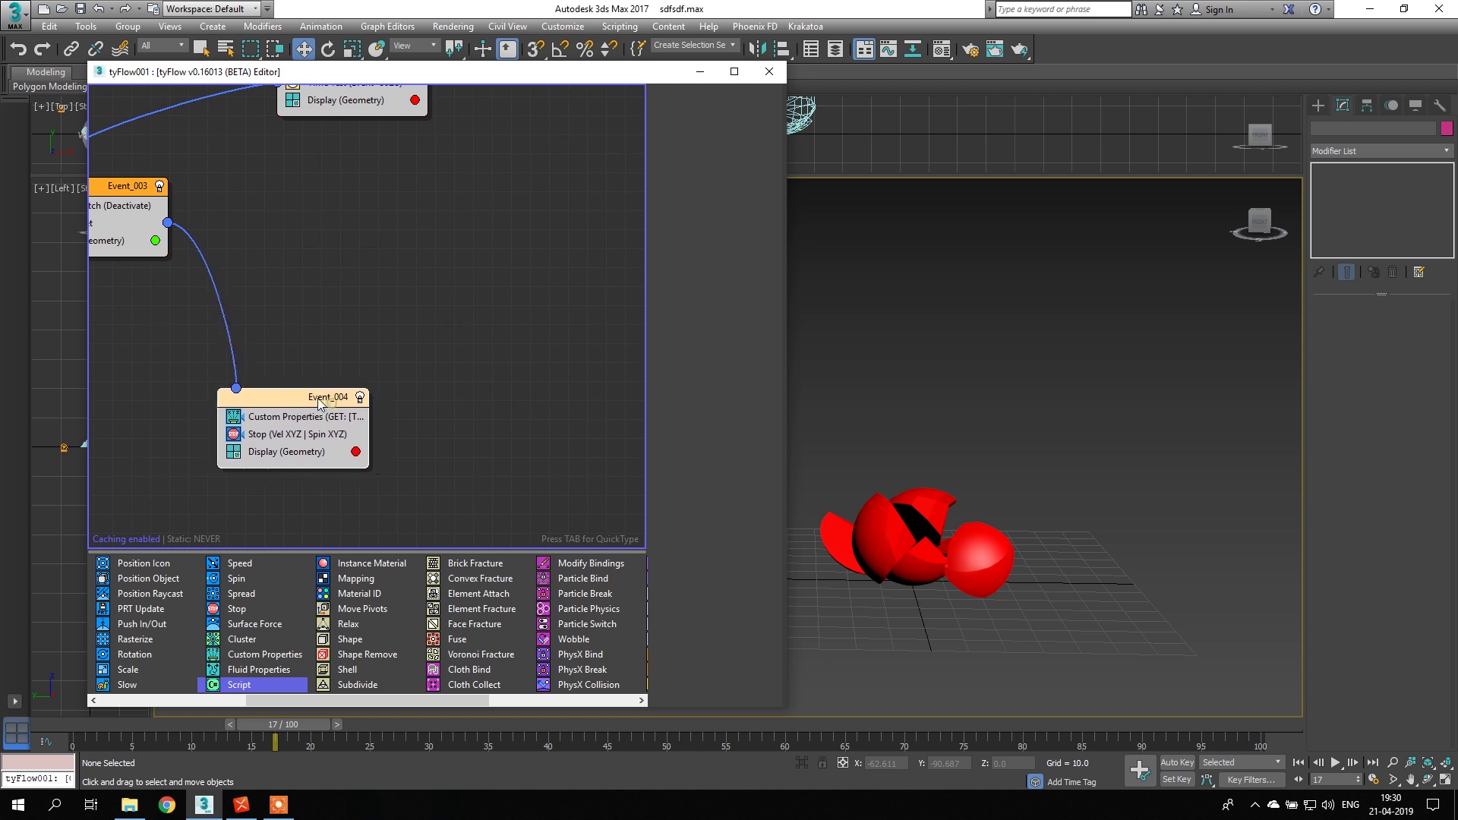
- Add a Time Test operator to the fourth event, below the Stop operator
{"action": "left_click_drag", "start_coordinate": [328, 707], "coordinate": [493, 697]}
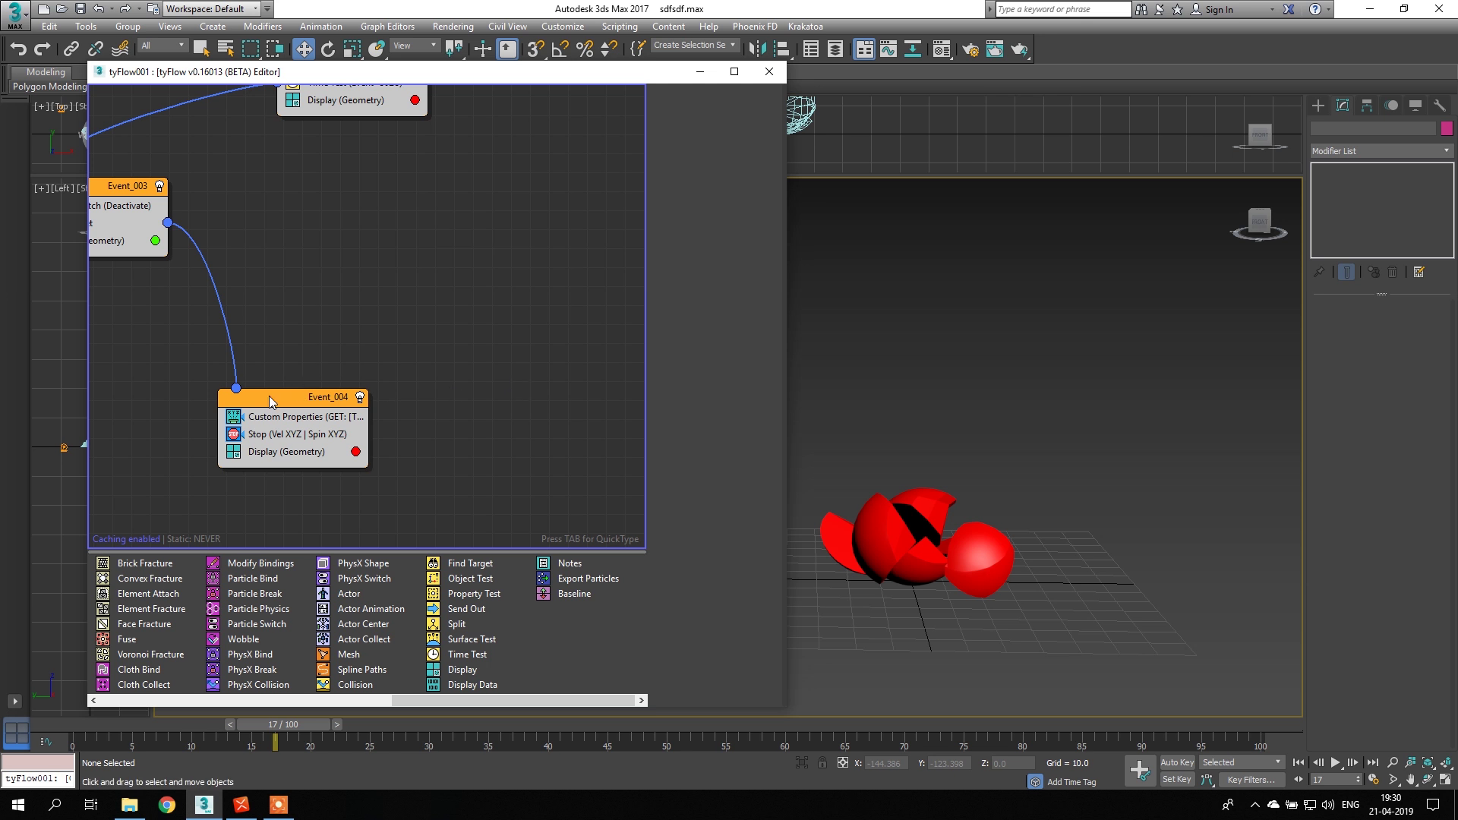
{"action": "middle_click_drag", "start_coordinate": [351, 309], "coordinate": [375, 366]}
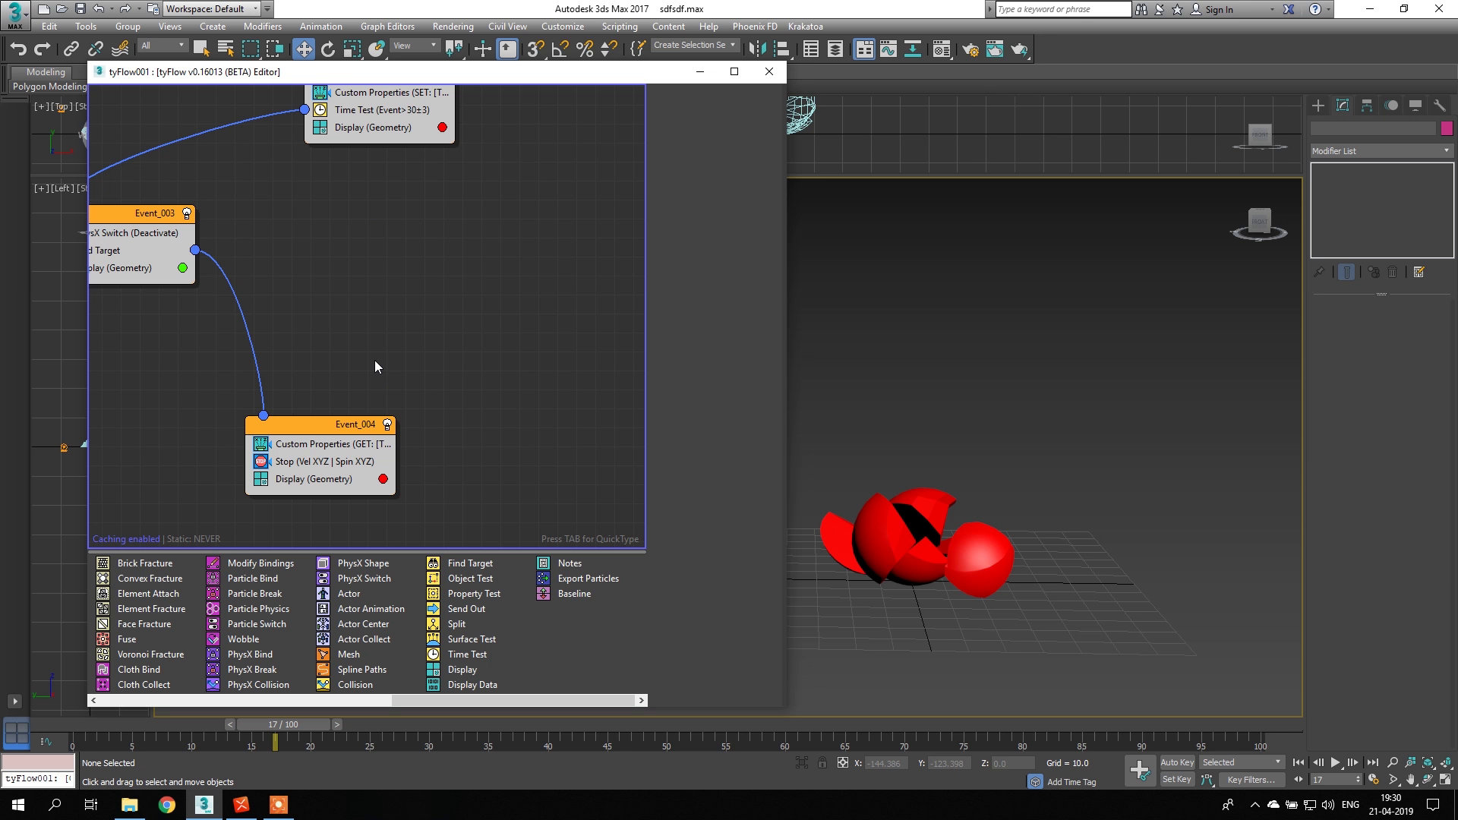
{"action": "left_click_drag", "start_coordinate": [470, 655], "coordinate": [295, 477]}
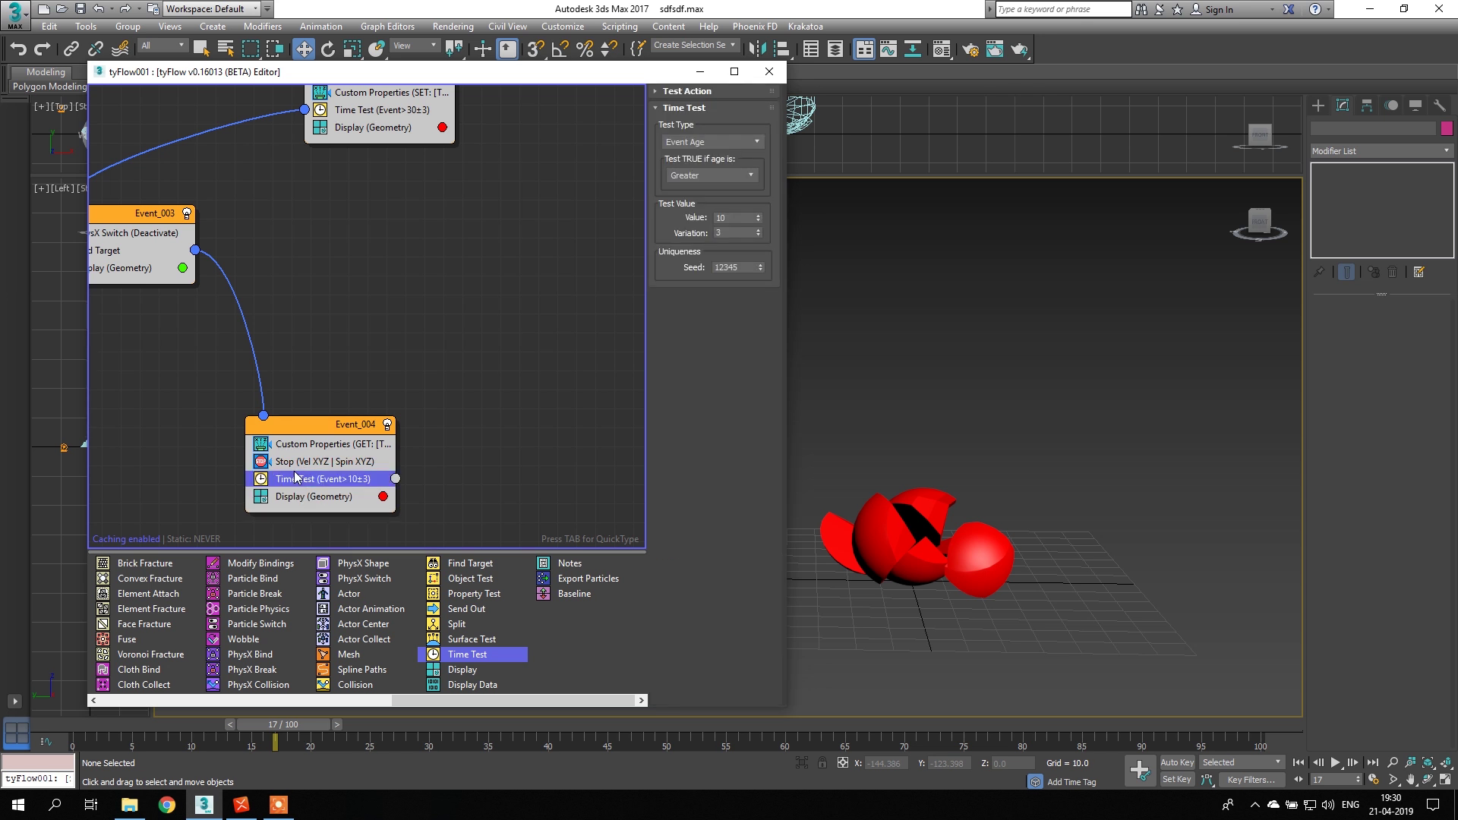
{"action": "middle_click_drag", "start_coordinate": [896, 395], "coordinate": [925, 408]}
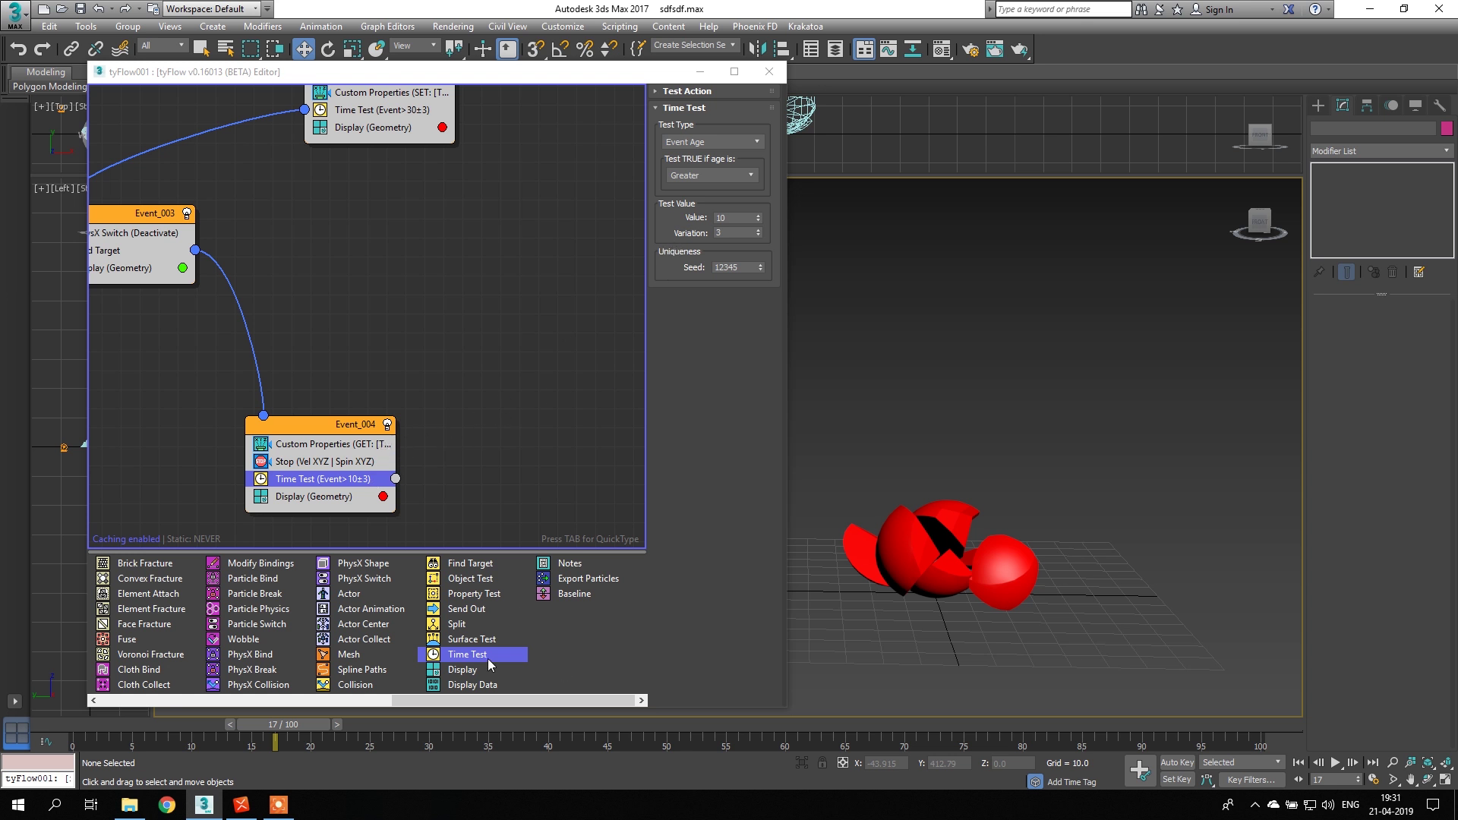
- Put a Send Out operator below Stop in the fourth event in place of Time Test, and return to frame 0
{"action": "left_click_drag", "start_coordinate": [463, 615], "coordinate": [311, 480]}
{"action": "middle_click_drag", "start_coordinate": [509, 371], "coordinate": [473, 362]}
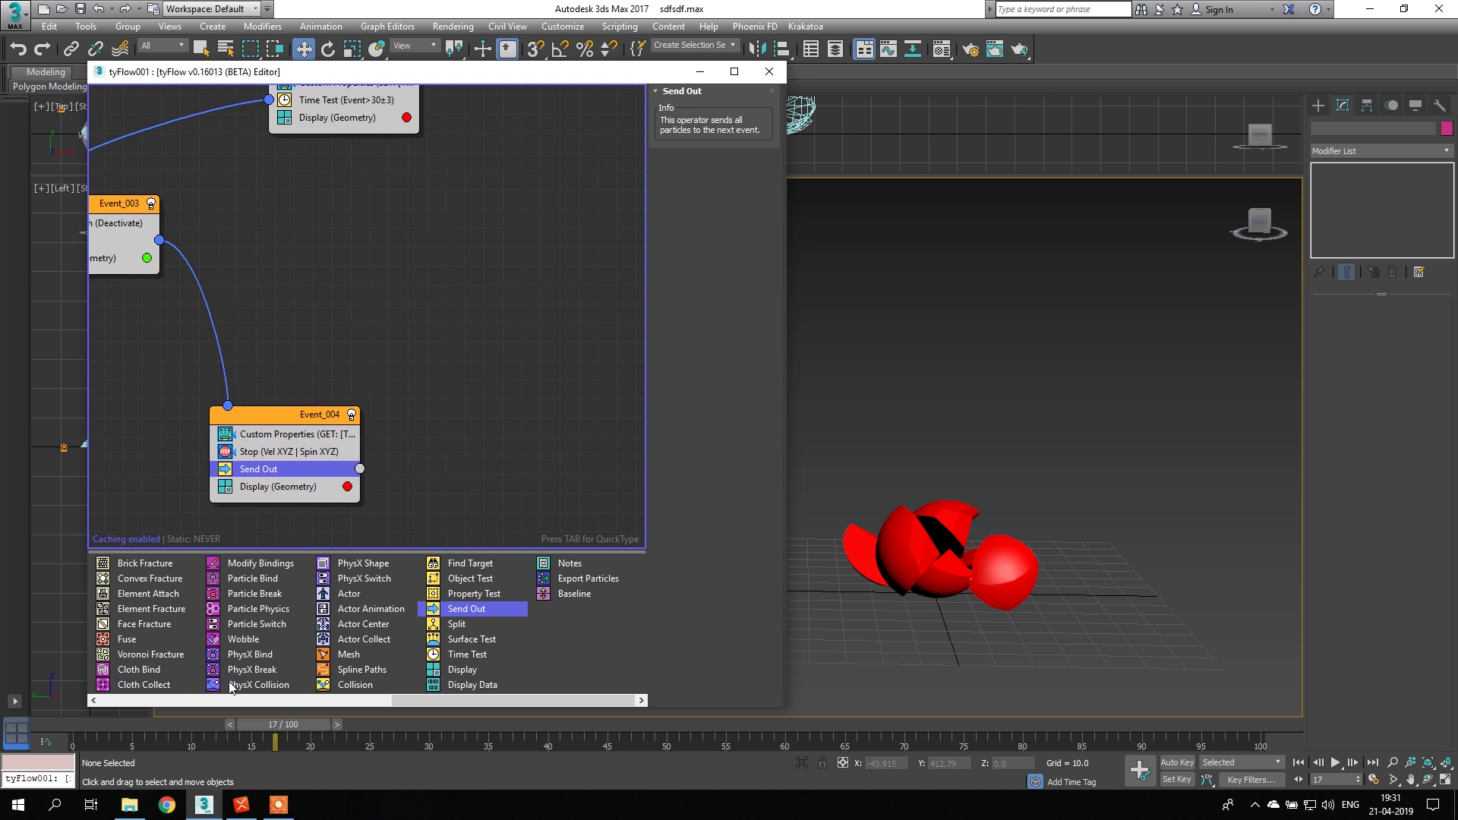
{"action": "mouse_move", "coordinate": [98, 726]}
{"action": "left_mouse_down"}
{"action": "mouse_move", "coordinate": [443, 726]}
{"action": "mouse_move", "coordinate": [663, 704]}
{"action": "mouse_move", "coordinate": [79, 726]}
{"action": "left_mouse_up"}
- Create a separate fifth event containing only a Display operator, up and to the right of the fourth event
{"action": "left_click_drag", "start_coordinate": [458, 675], "coordinate": [513, 395]}
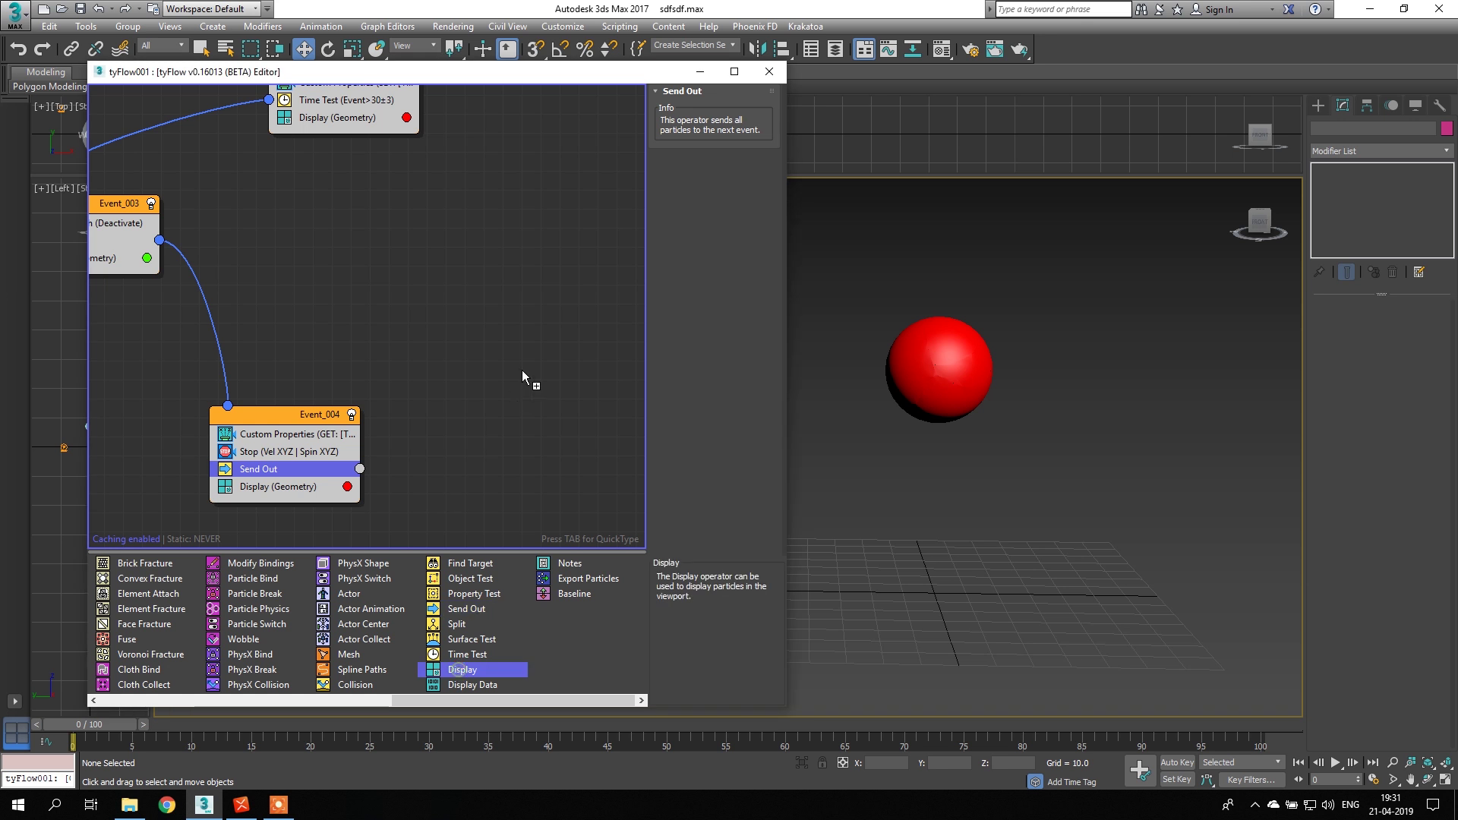
{"action": "left_click_drag", "start_coordinate": [562, 307], "coordinate": [562, 308]}
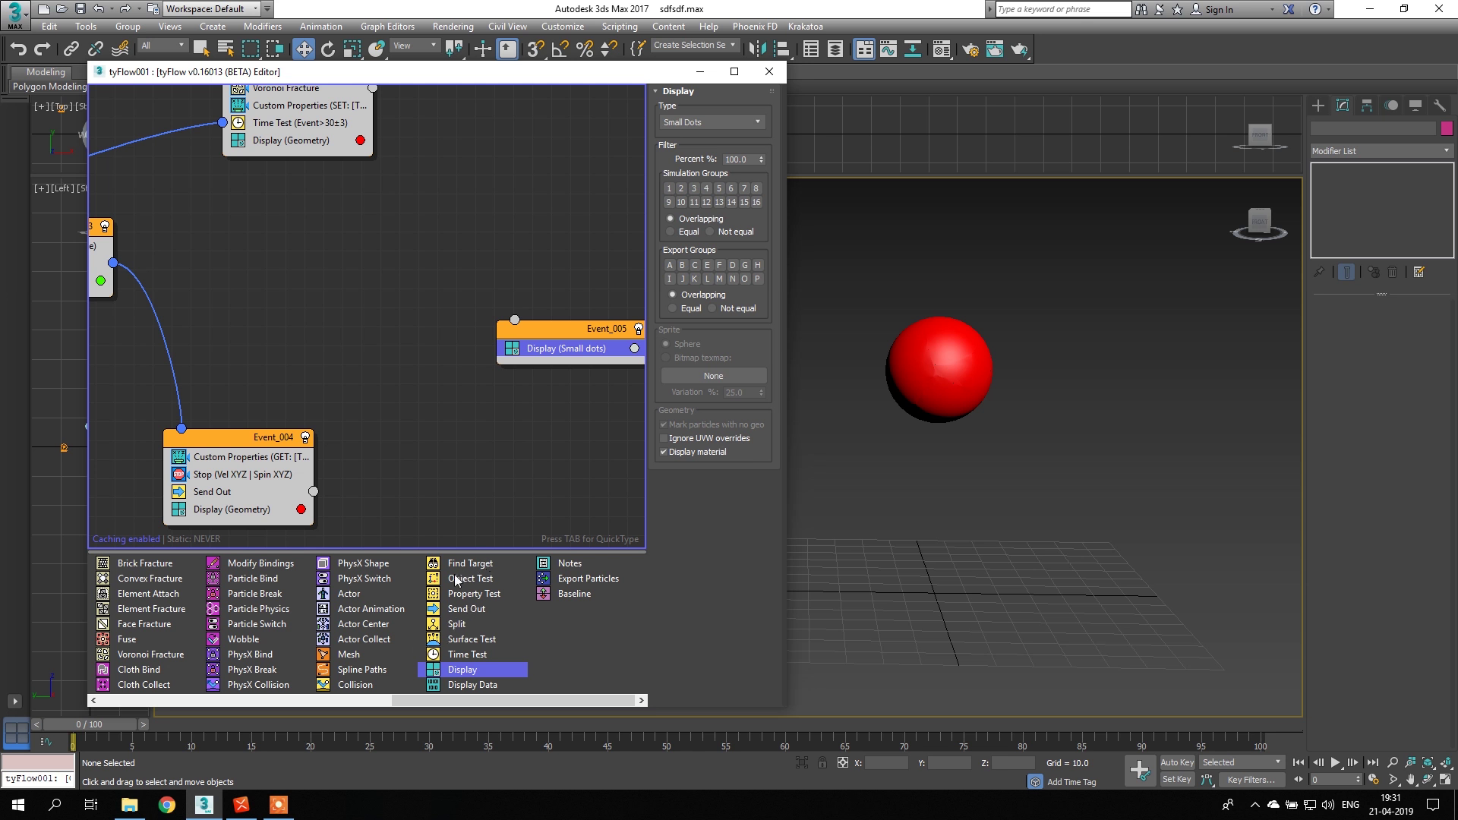
{"action": "key", "text": "Tab"}
{"action": "type", "text": "ti"}
{"action": "left_click", "coordinate": [562, 255]}
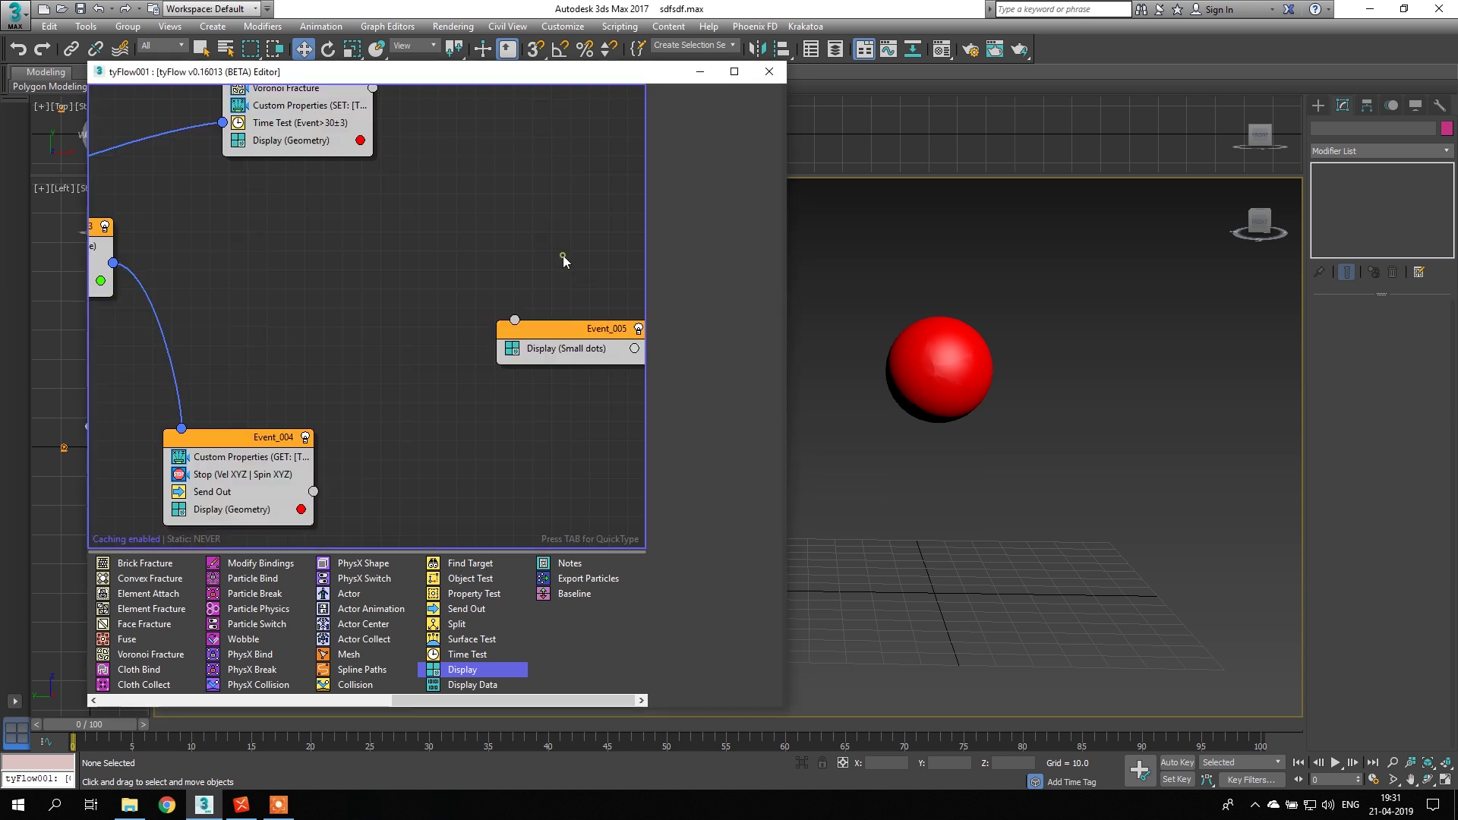
- Connect the fourth event's Send Out back to the second event's input and route the wire clear of the events with an added point
{"action": "scroll", "coordinate": [401, 383], "scroll_direction": "down", "scroll_amount": 5}
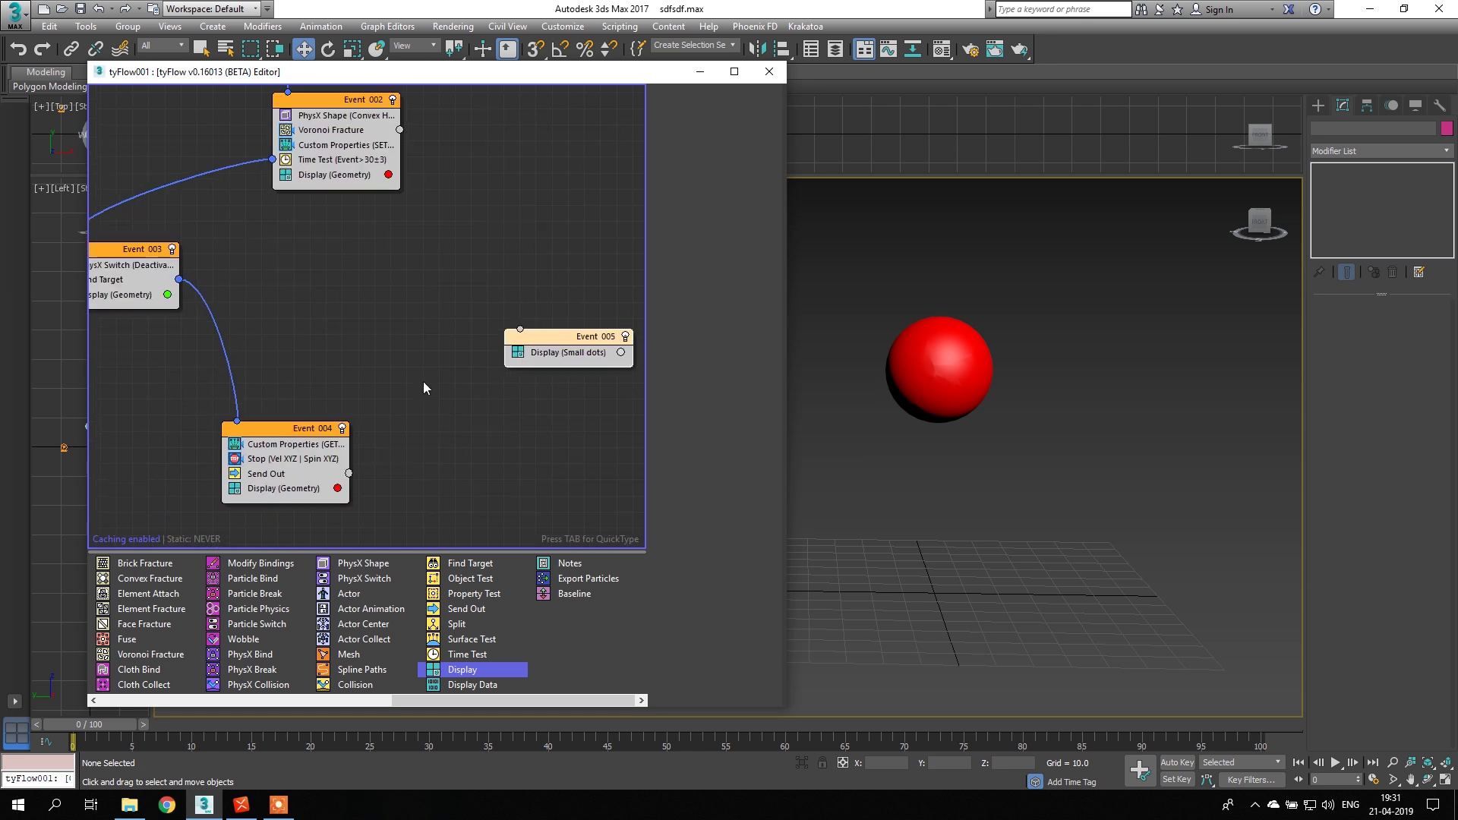
{"action": "left_click_drag", "start_coordinate": [353, 481], "coordinate": [301, 174]}
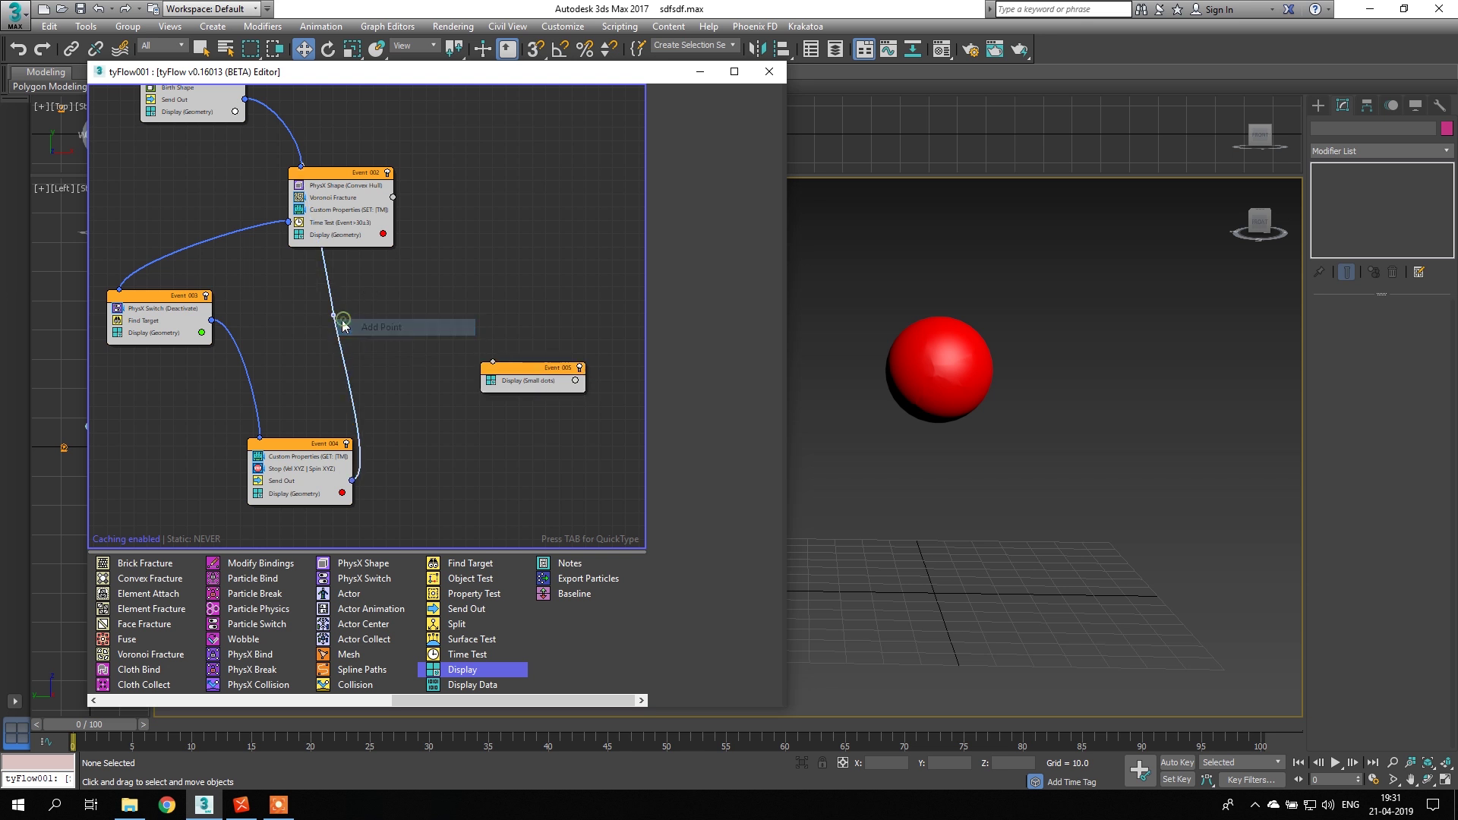
{"action": "left_click_drag", "start_coordinate": [345, 310], "coordinate": [489, 188]}
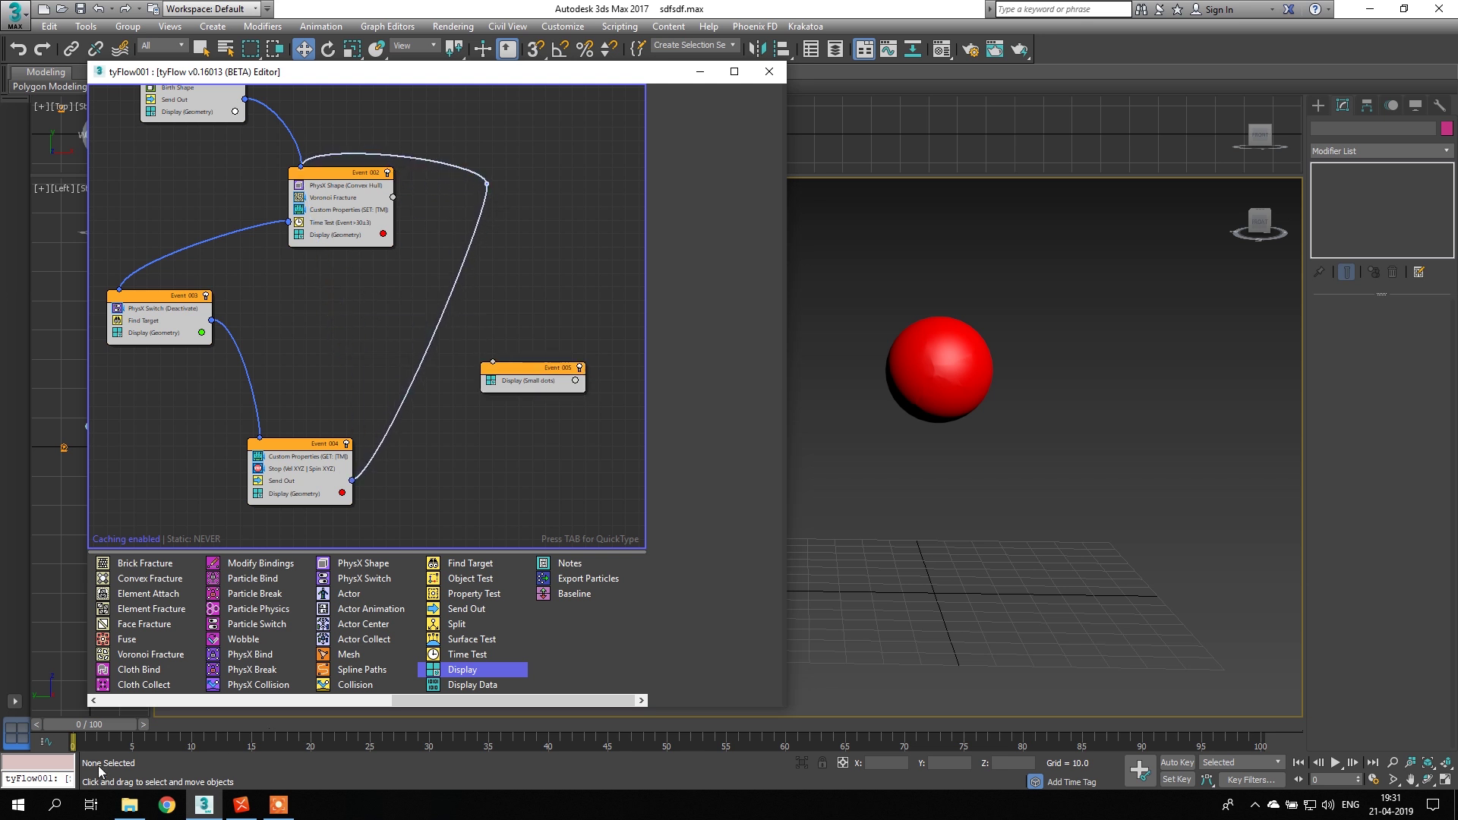
{"action": "left_click_drag", "start_coordinate": [79, 731], "coordinate": [192, 745]}
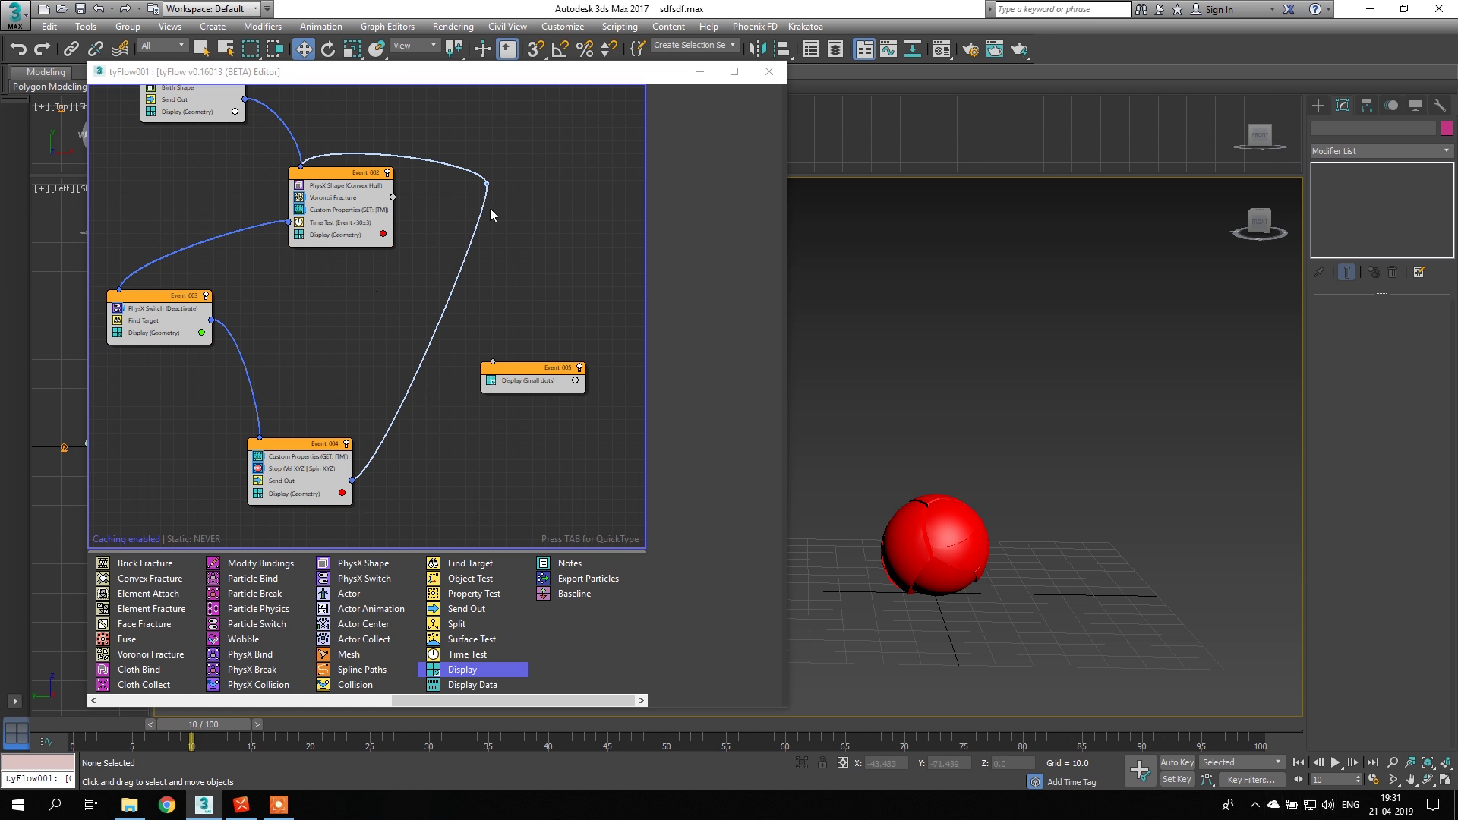
{"action": "left_click_drag", "start_coordinate": [491, 190], "coordinate": [487, 300]}
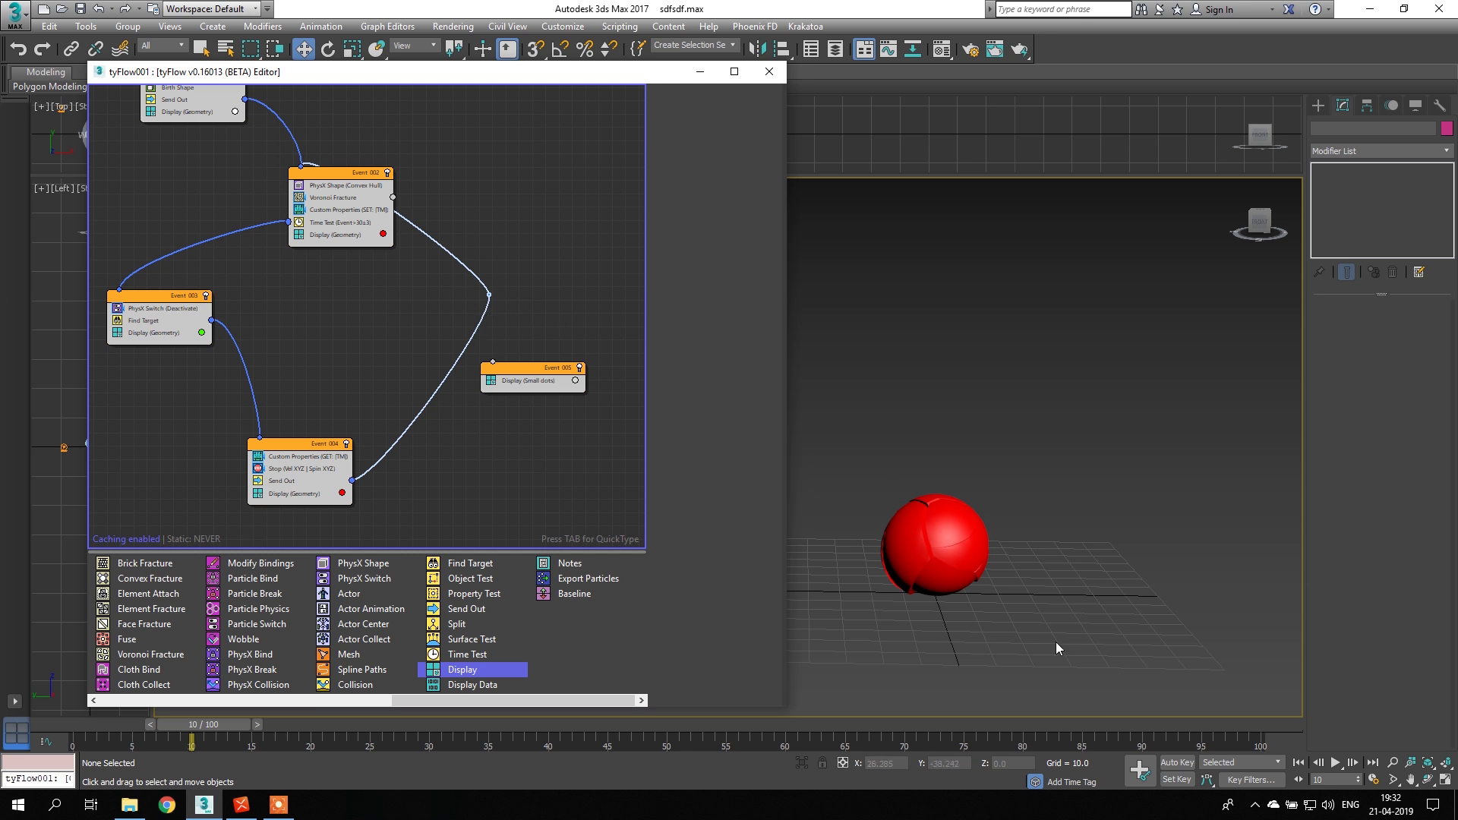
- Set the animation's end time to 300 and return the timeline to frame 0
{"action": "left_click", "coordinate": [1366, 777]}
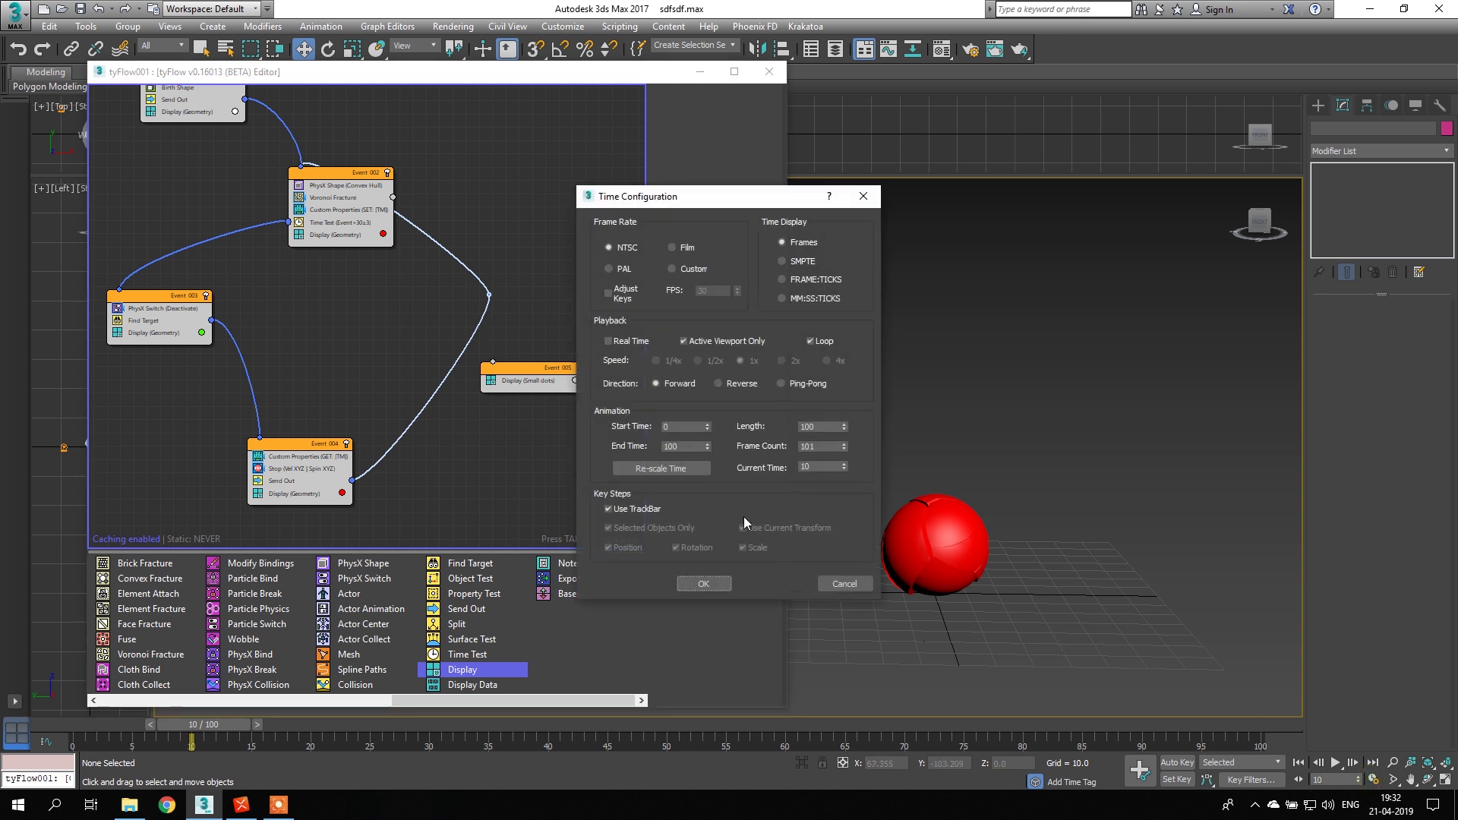
{"action": "double_click", "coordinate": [693, 449]}
{"action": "key", "text": "Return"}
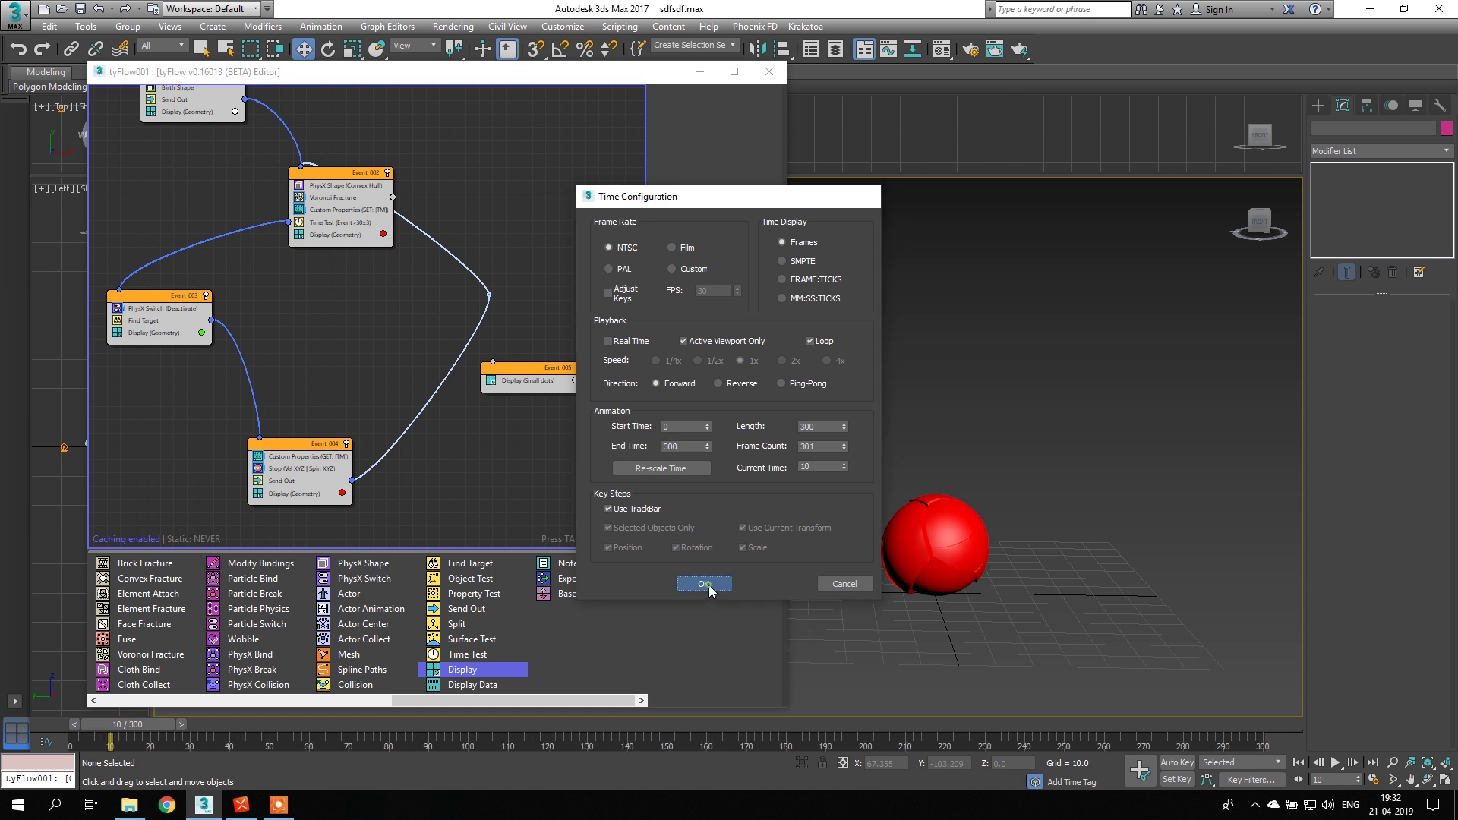
{"action": "left_click", "coordinate": [704, 584]}
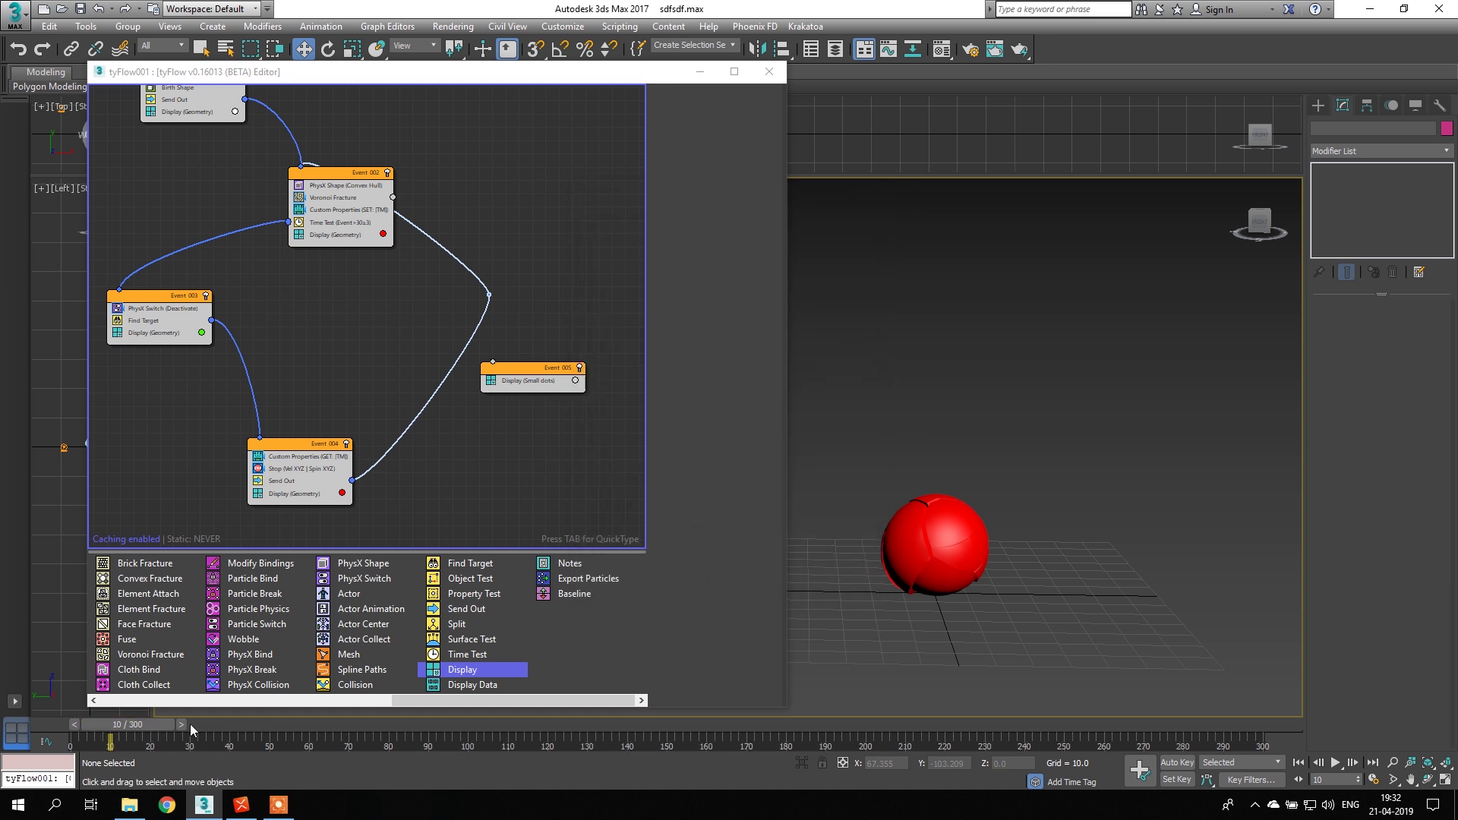
{"action": "left_click_drag", "start_coordinate": [148, 720], "coordinate": [110, 721]}
- Remove the loop wire into the second event, move the fifth event up slightly, and connect the fourth event's Send Out to its input
{"action": "left_click", "coordinate": [540, 368]}
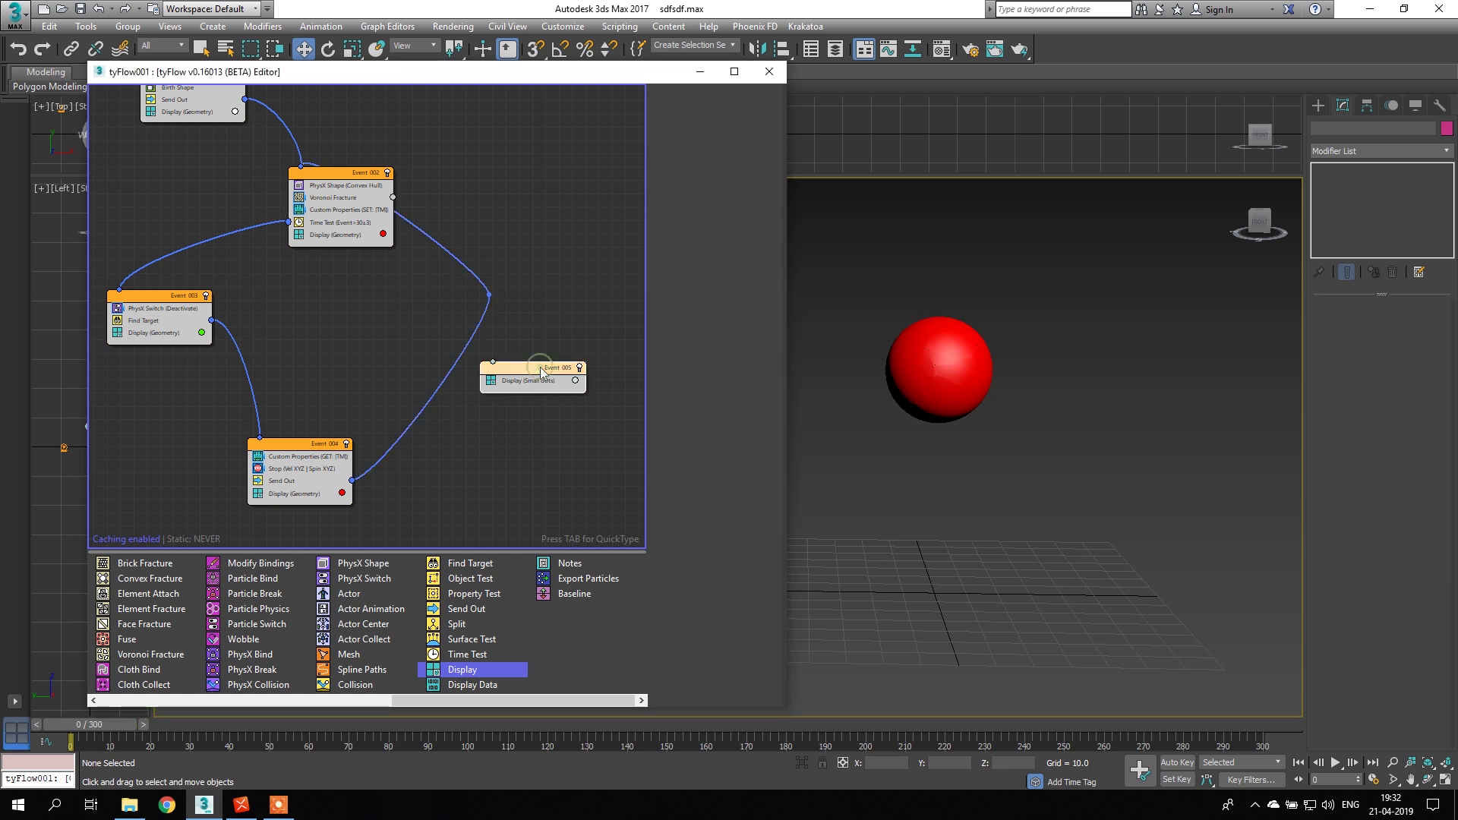
{"action": "left_click", "coordinate": [488, 298]}
{"action": "key", "text": "Delete"}
{"action": "left_click_drag", "start_coordinate": [524, 368], "coordinate": [534, 334]}
{"action": "left_click", "coordinate": [351, 481]}
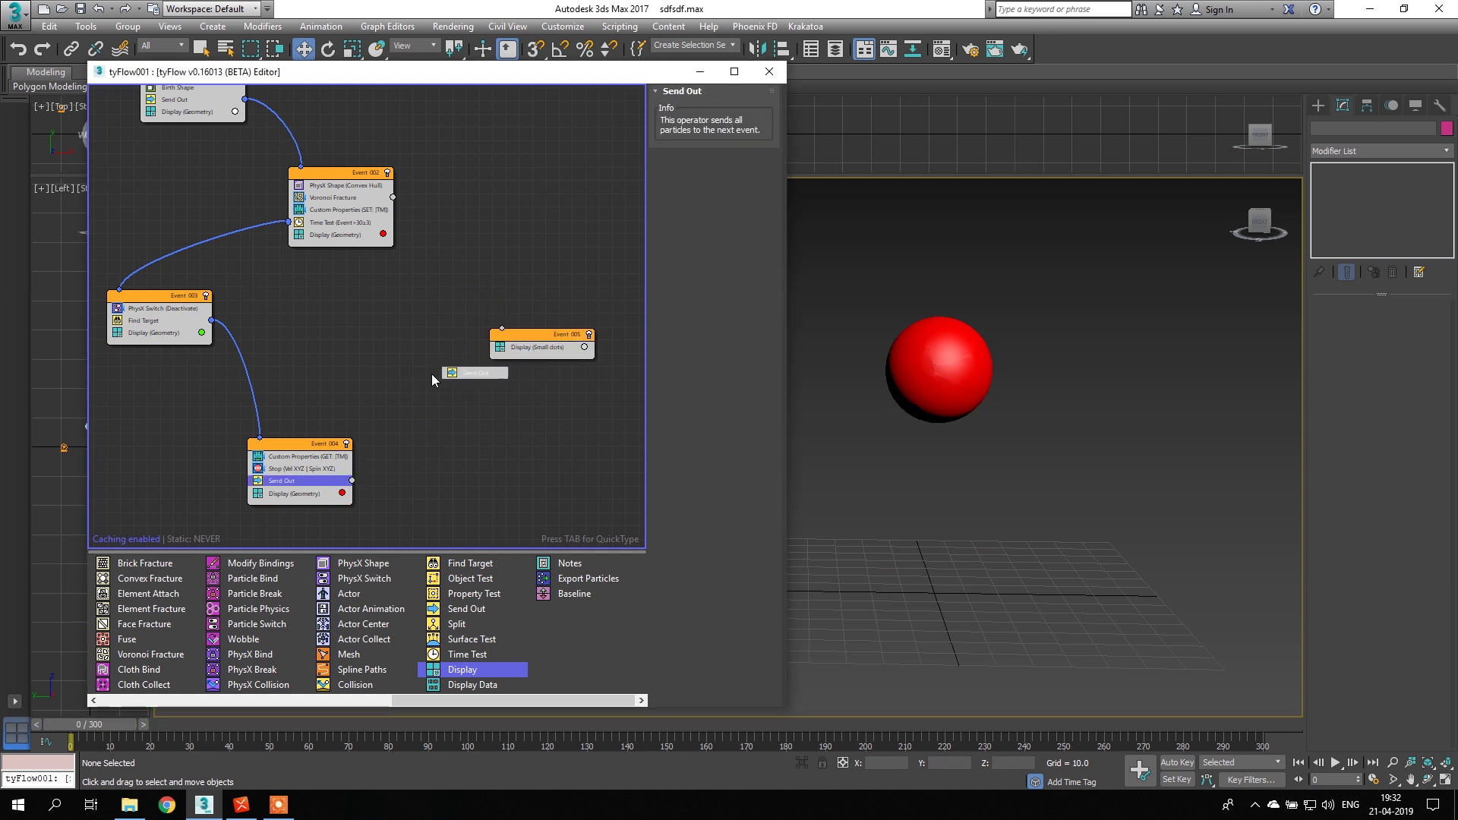
{"action": "left_click_drag", "start_coordinate": [351, 482], "coordinate": [502, 328]}
{"action": "scroll", "coordinate": [521, 383], "scroll_direction": "up", "scroll_amount": 2}
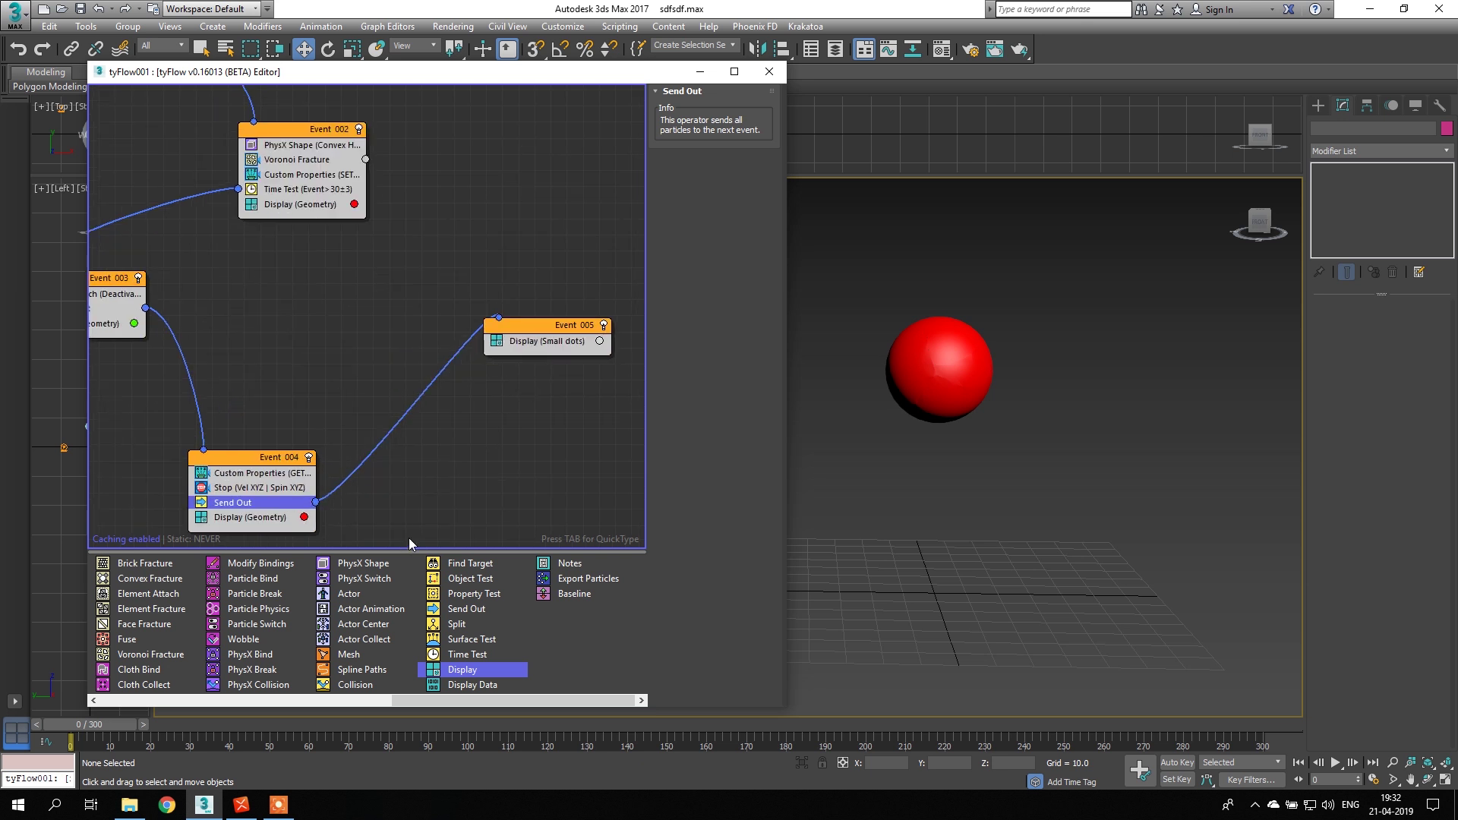
- Add a Time Test operator above Display in the fifth event and set its test value to 35
{"action": "left_click", "coordinate": [523, 322]}
{"action": "key", "text": "Tab"}
{"action": "type", "text": "ti"}
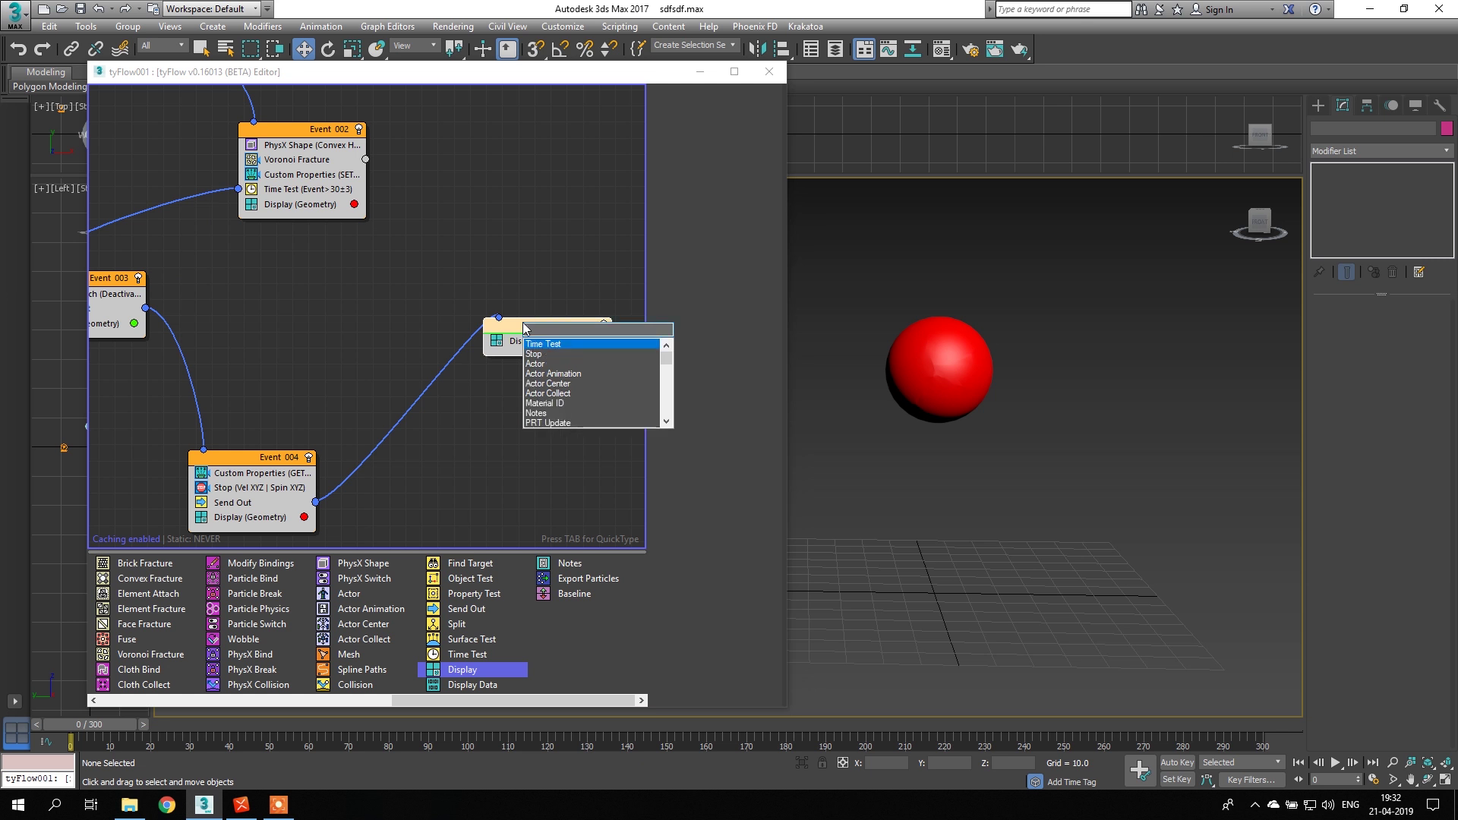
{"action": "type", "text": "me"}
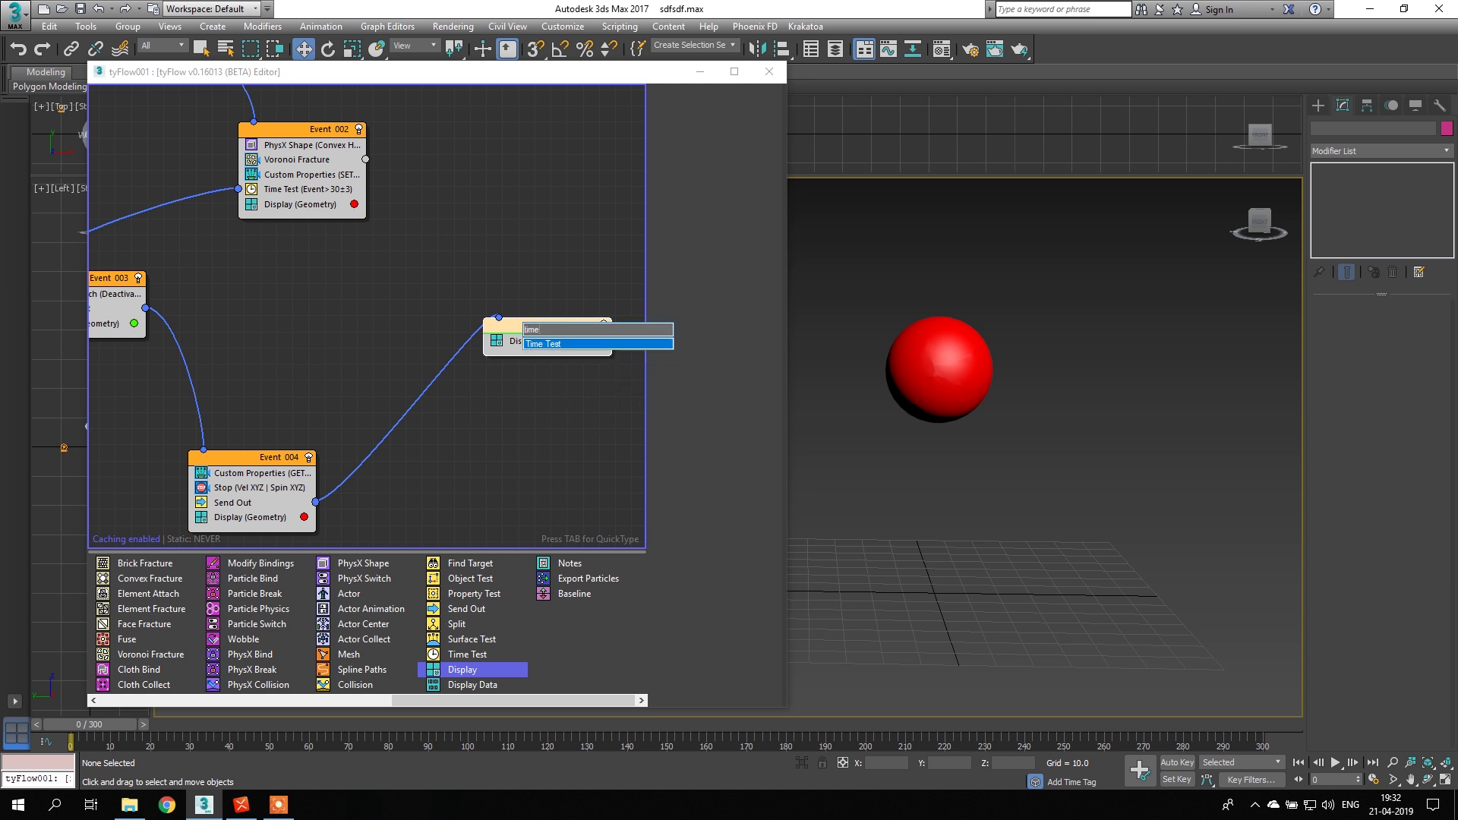
{"action": "left_click", "coordinate": [550, 345]}
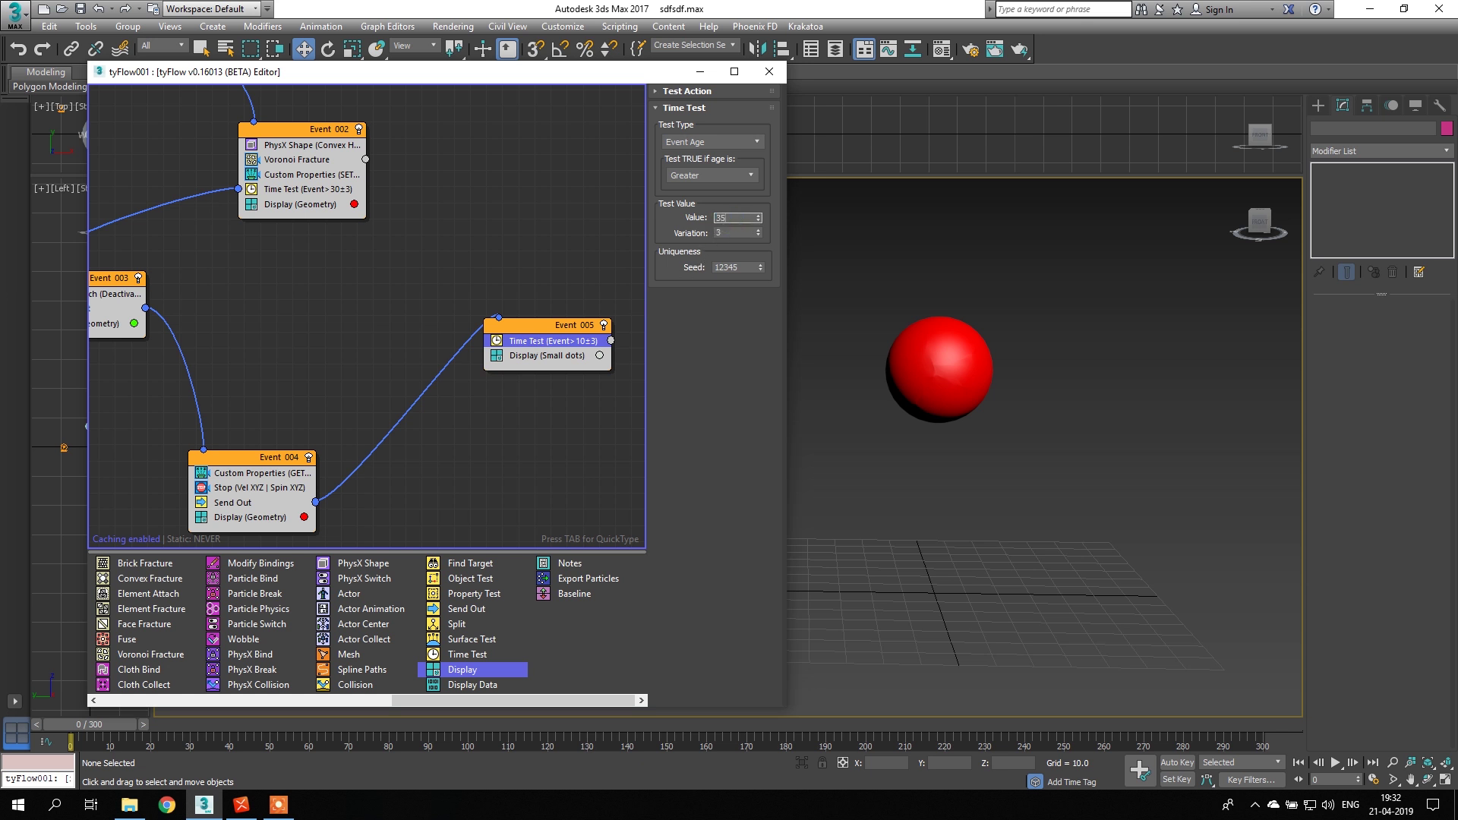
{"action": "middle_click_drag", "start_coordinate": [600, 260], "coordinate": [585, 304]}
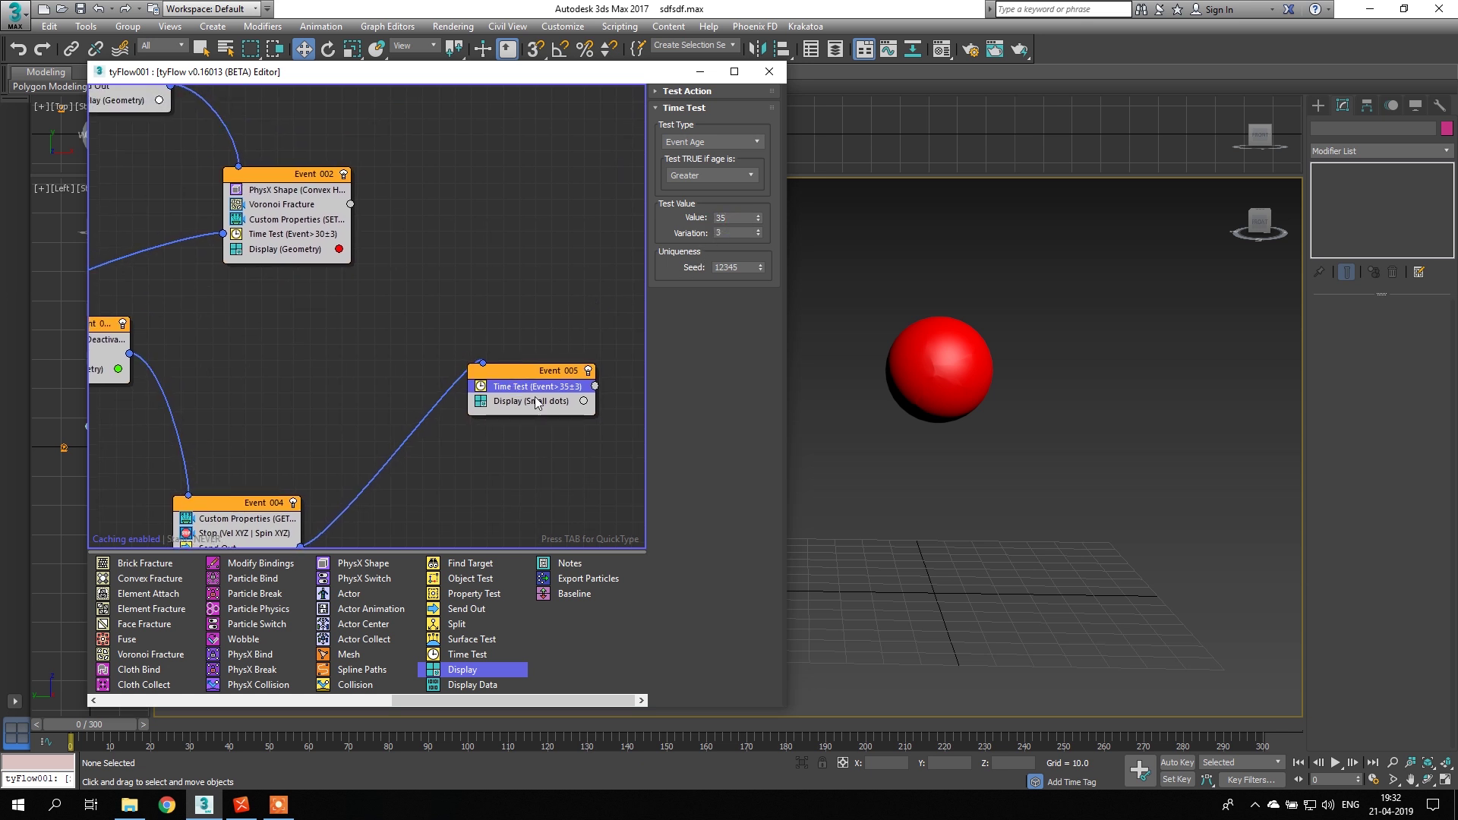
- Bend the wire into the fifth event, then connect its Time Test output to the second event's input, routing that wire up and around the events
{"action": "left_click_drag", "start_coordinate": [390, 456], "coordinate": [383, 337]}
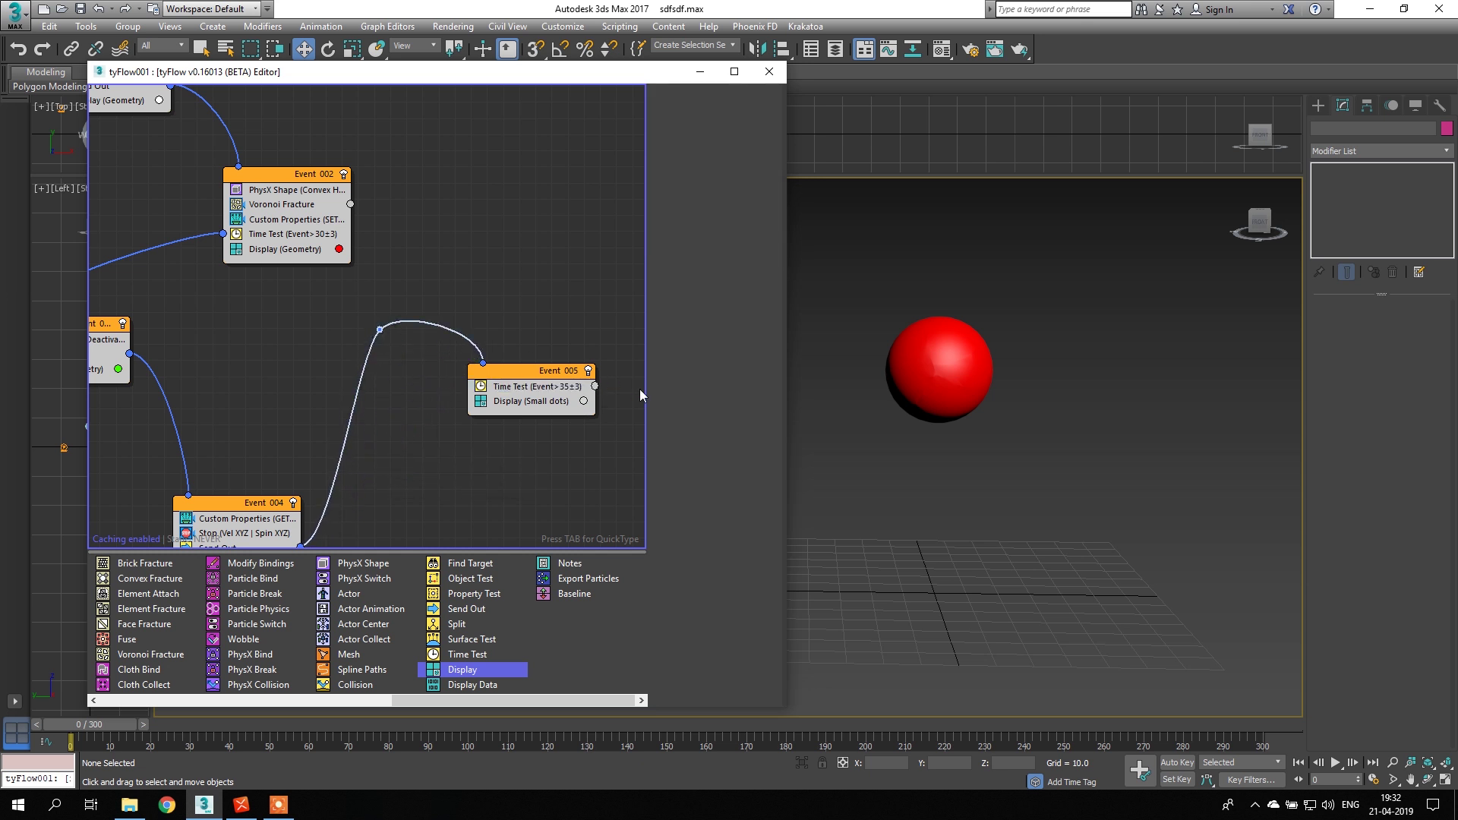
{"action": "left_click", "coordinate": [592, 388]}
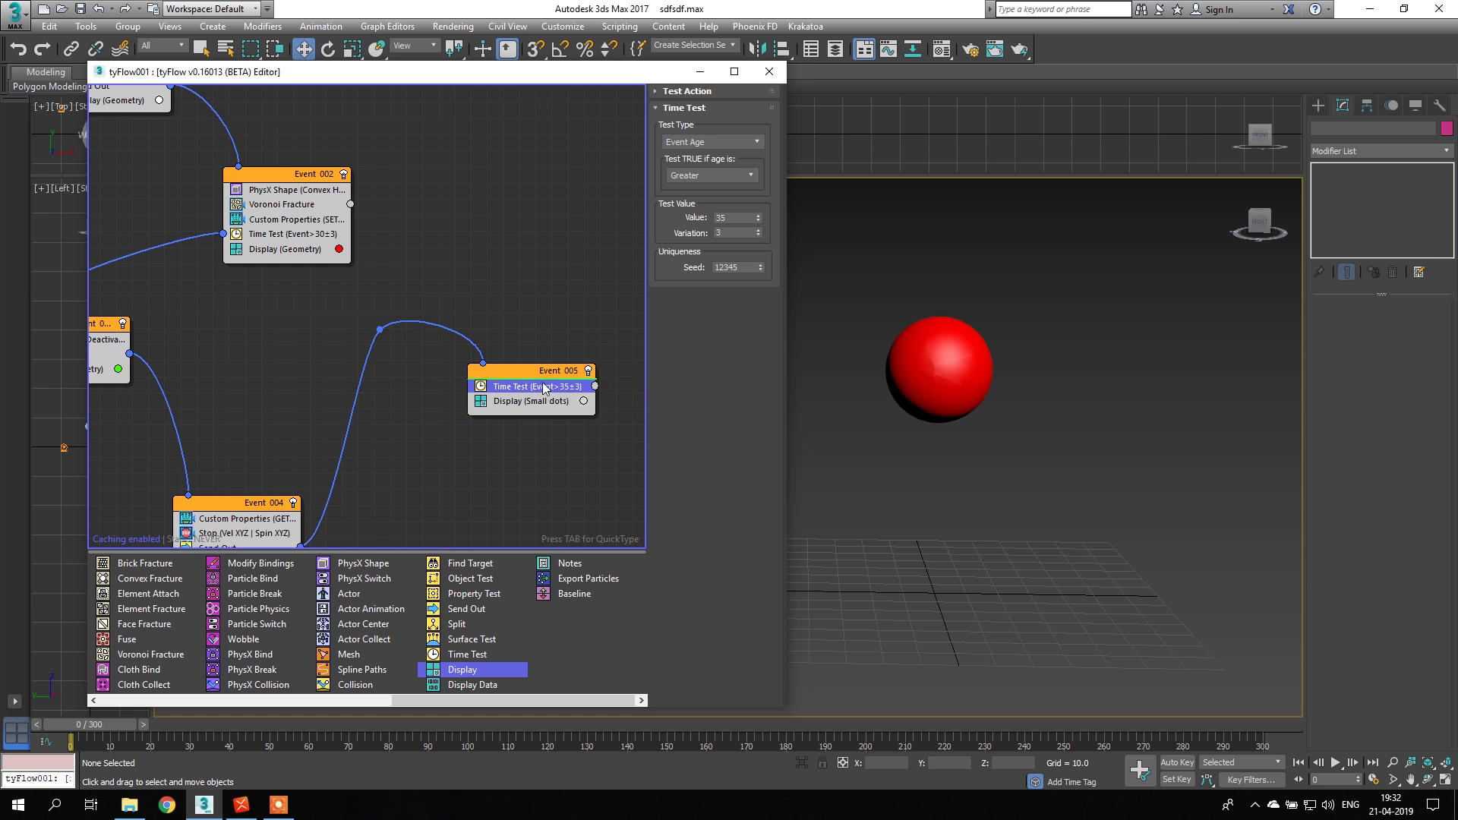
{"action": "left_click_drag", "start_coordinate": [596, 388], "coordinate": [240, 171]}
{"action": "left_click", "coordinate": [422, 259]}
{"action": "right_click", "coordinate": [422, 259]}
{"action": "left_click", "coordinate": [437, 269]}
{"action": "left_click_drag", "start_coordinate": [420, 258], "coordinate": [585, 146]}
{"action": "scroll", "coordinate": [503, 229], "scroll_direction": "down", "scroll_amount": 1}
{"action": "scroll", "coordinate": [502, 236], "scroll_direction": "down", "scroll_amount": 2}
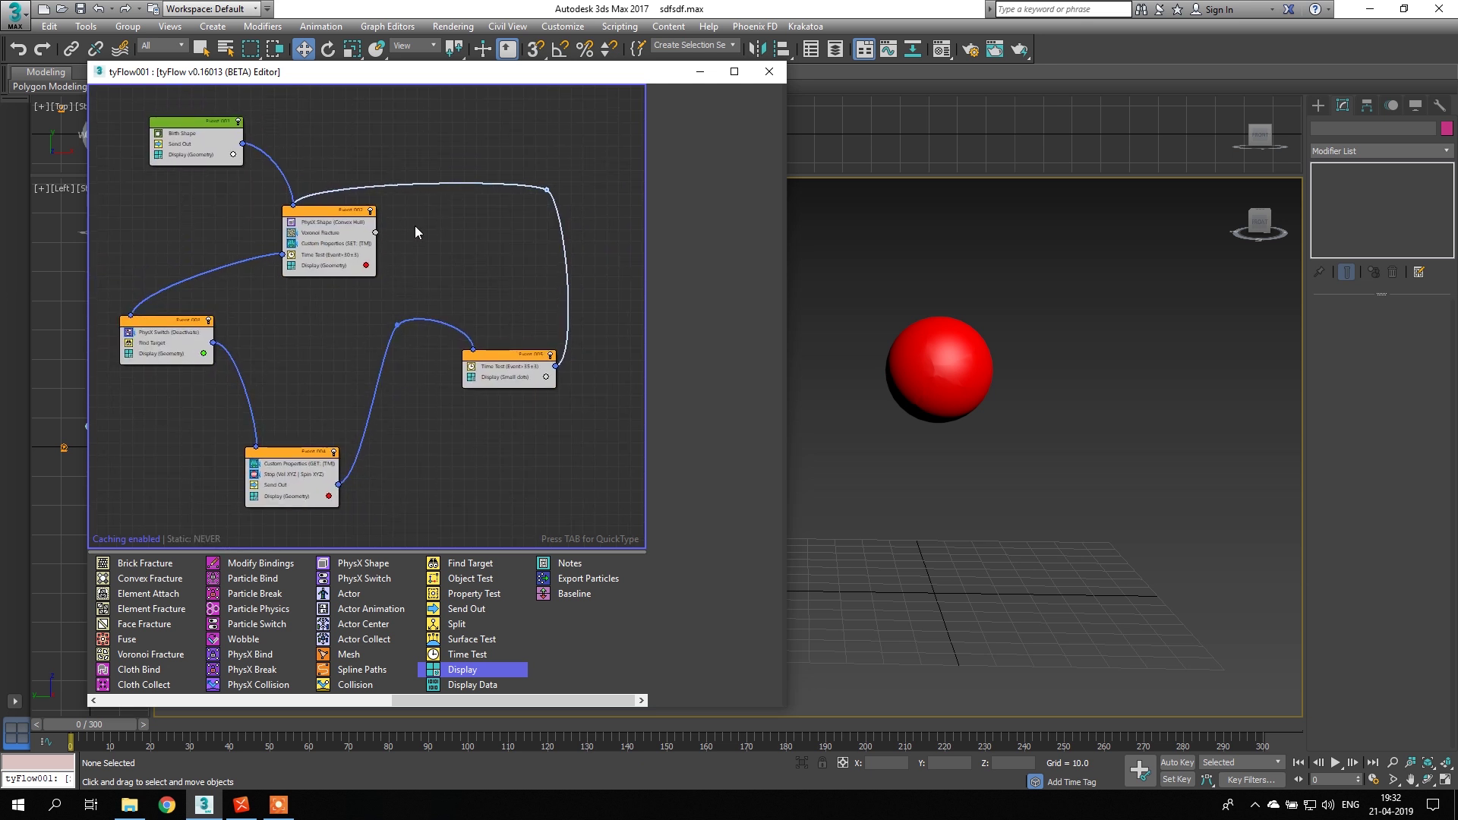
{"action": "middle_click_drag", "start_coordinate": [436, 293], "coordinate": [445, 278]}
{"action": "mouse_move", "coordinate": [97, 729]}
{"action": "left_mouse_down"}
{"action": "mouse_move", "coordinate": [239, 726]}
{"action": "mouse_move", "coordinate": [74, 726]}
{"action": "left_mouse_up"}
- Set the fifth event's Display type to Geometry and its display color to bright green
{"action": "left_click", "coordinate": [524, 364]}
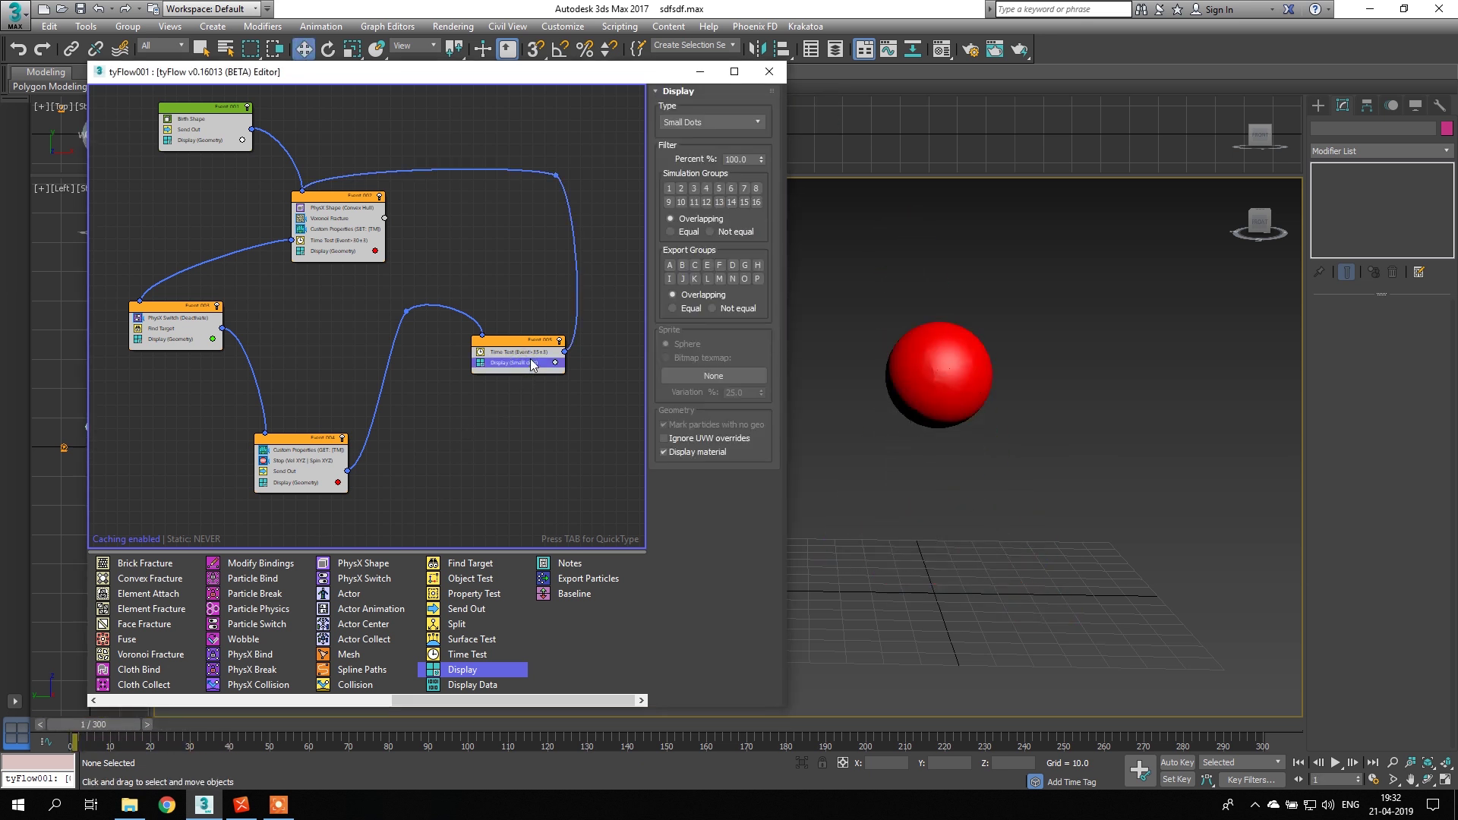
{"action": "left_click", "coordinate": [693, 123]}
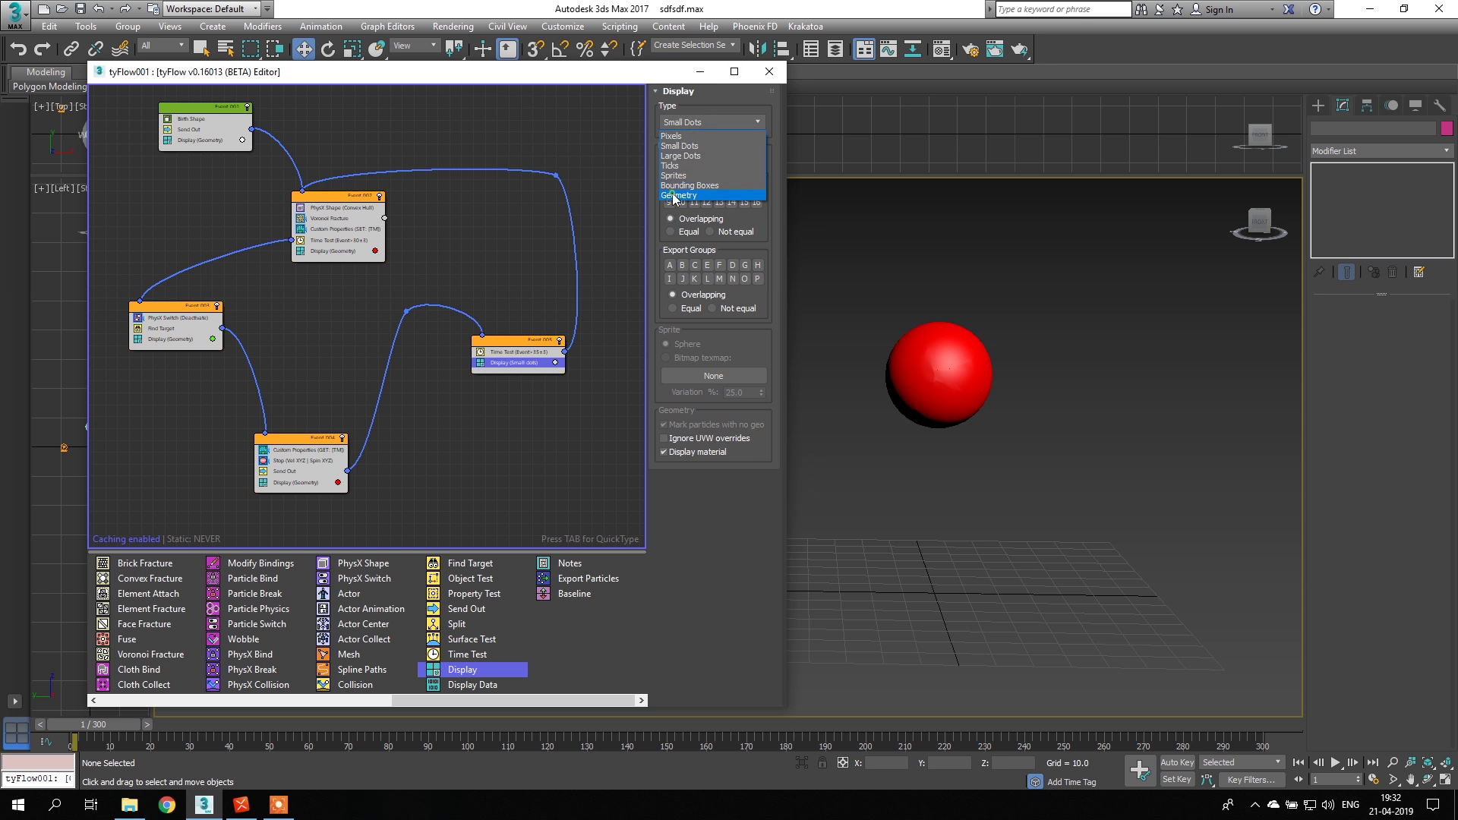
{"action": "left_click", "coordinate": [675, 196]}
{"action": "left_click", "coordinate": [556, 363]}
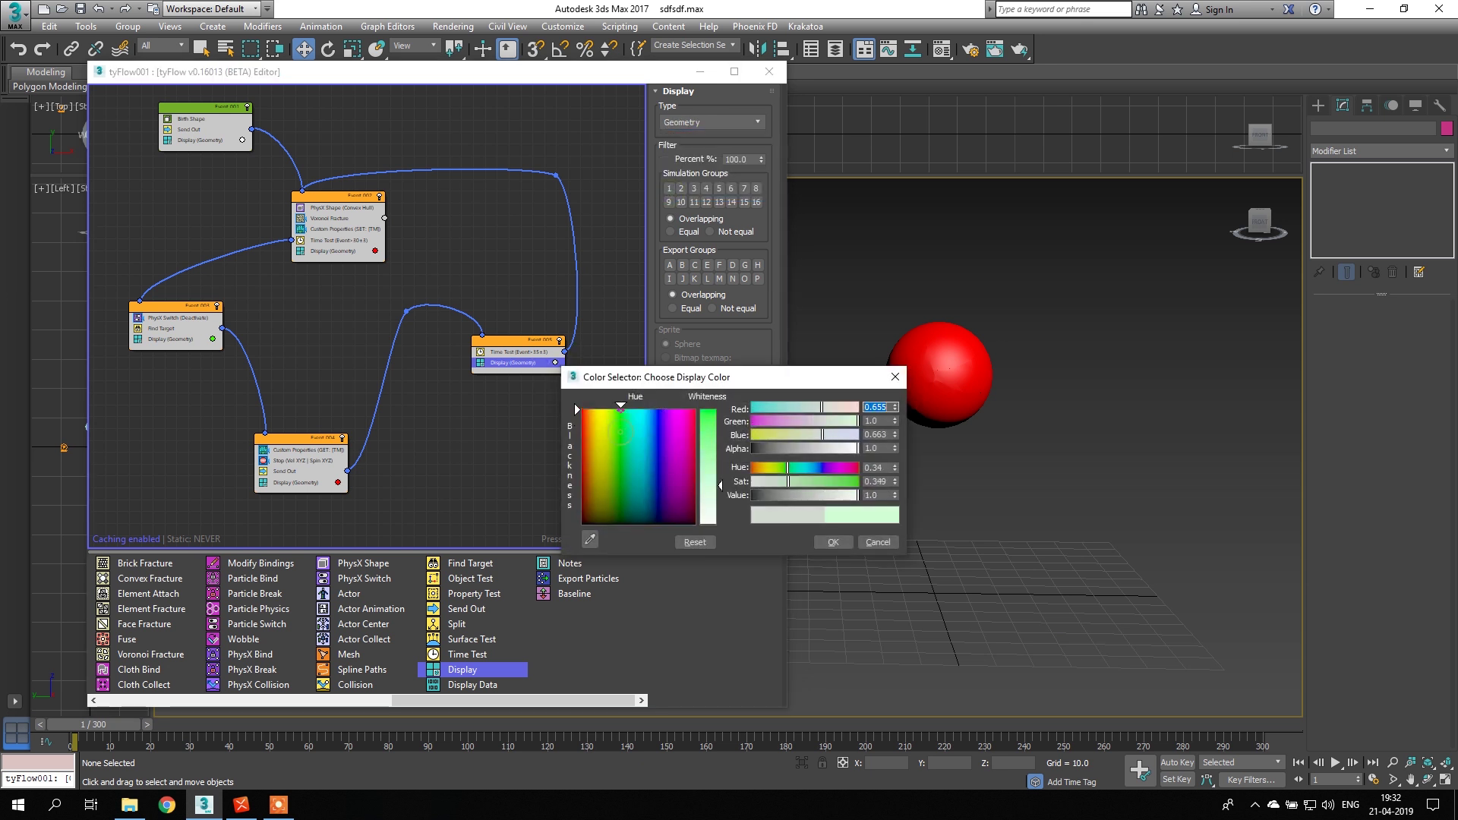
{"action": "left_click_drag", "start_coordinate": [699, 419], "coordinate": [703, 412]}
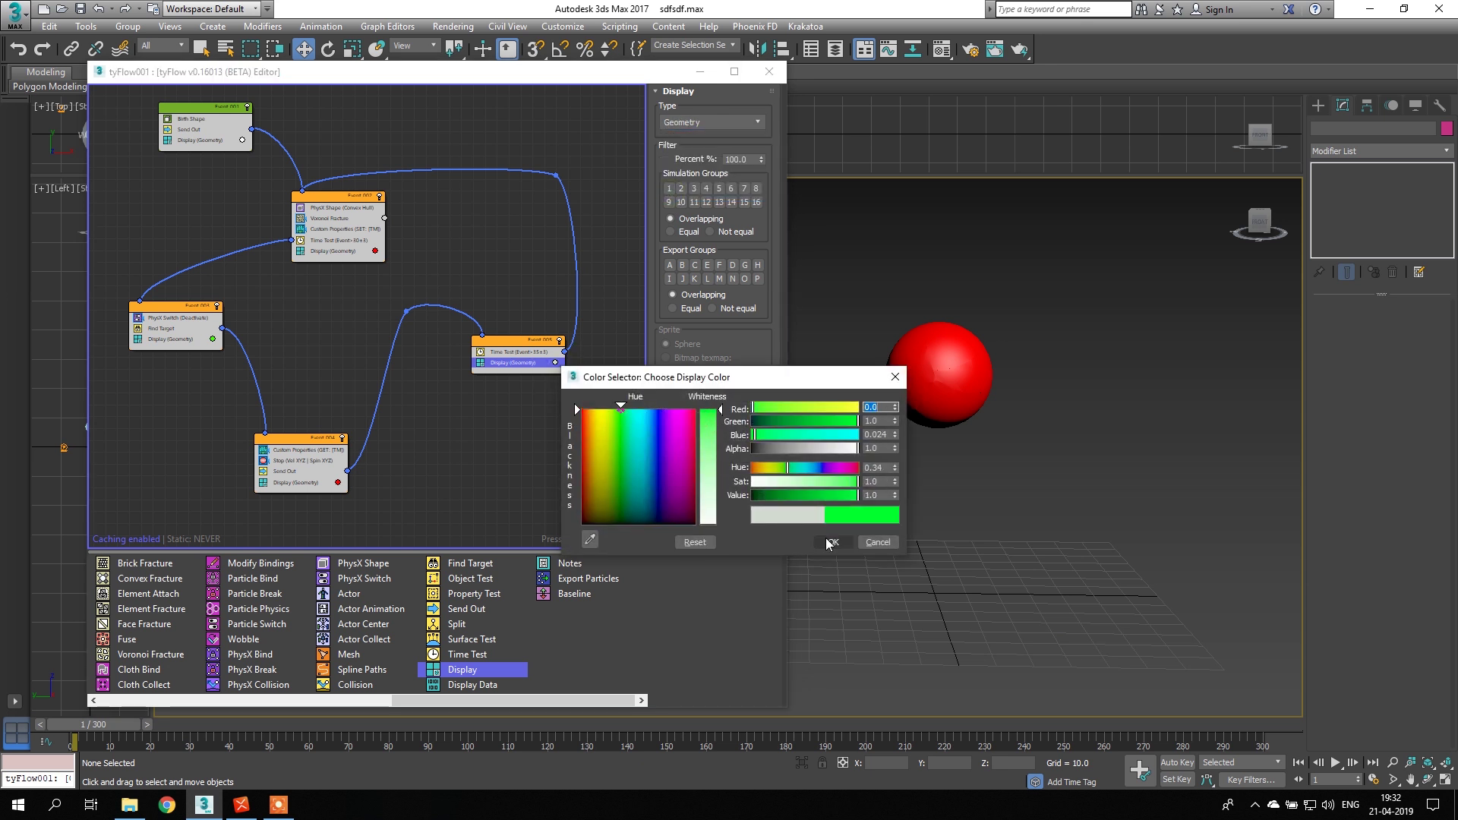
{"action": "left_click", "coordinate": [834, 541]}
- Play the breaking loop video from File Explorer to review the reference result, close it, and switch back to 3ds Max
{"action": "left_click", "coordinate": [133, 803]}
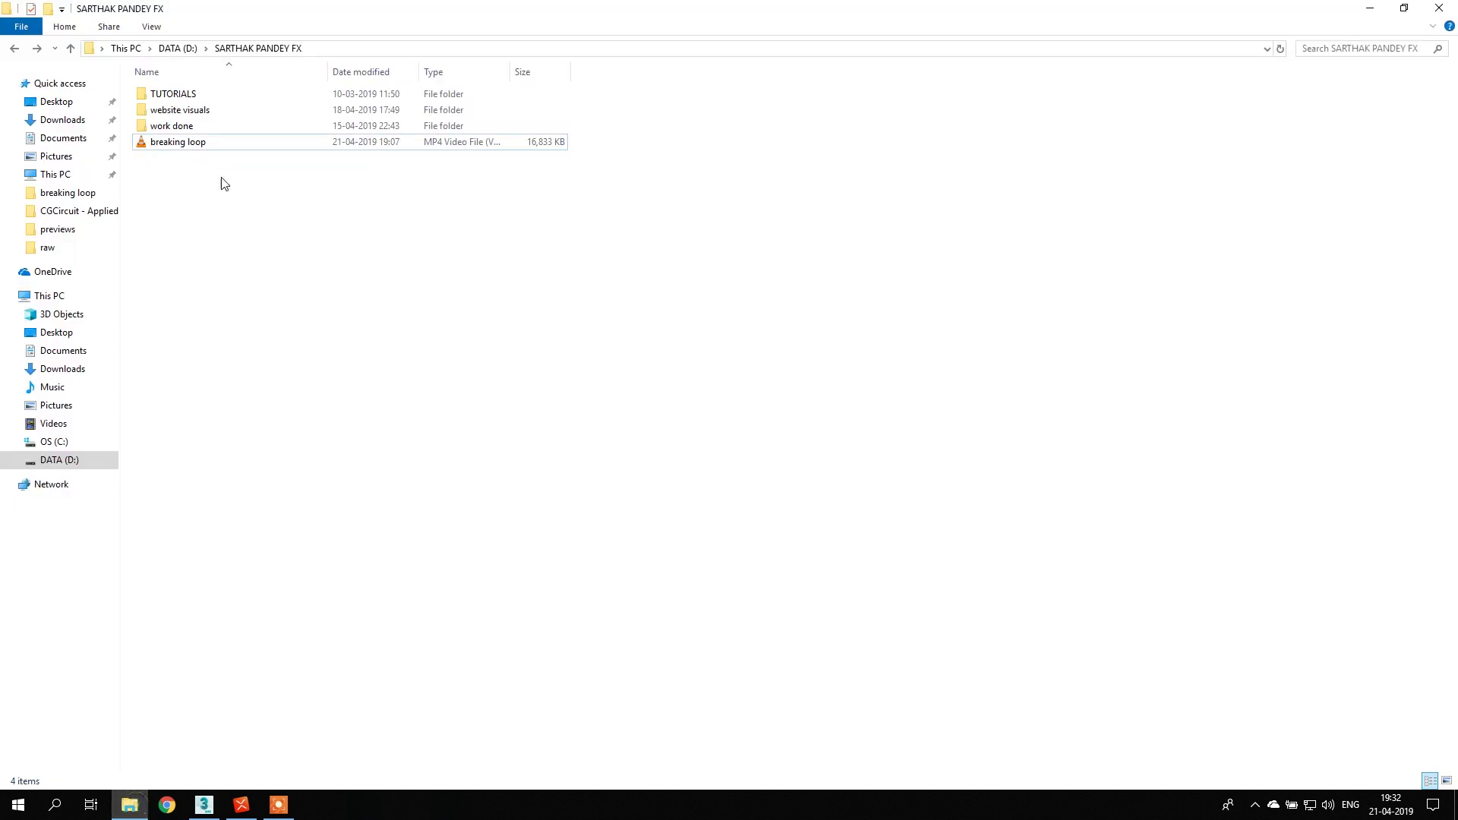
{"action": "double_click", "coordinate": [251, 142]}
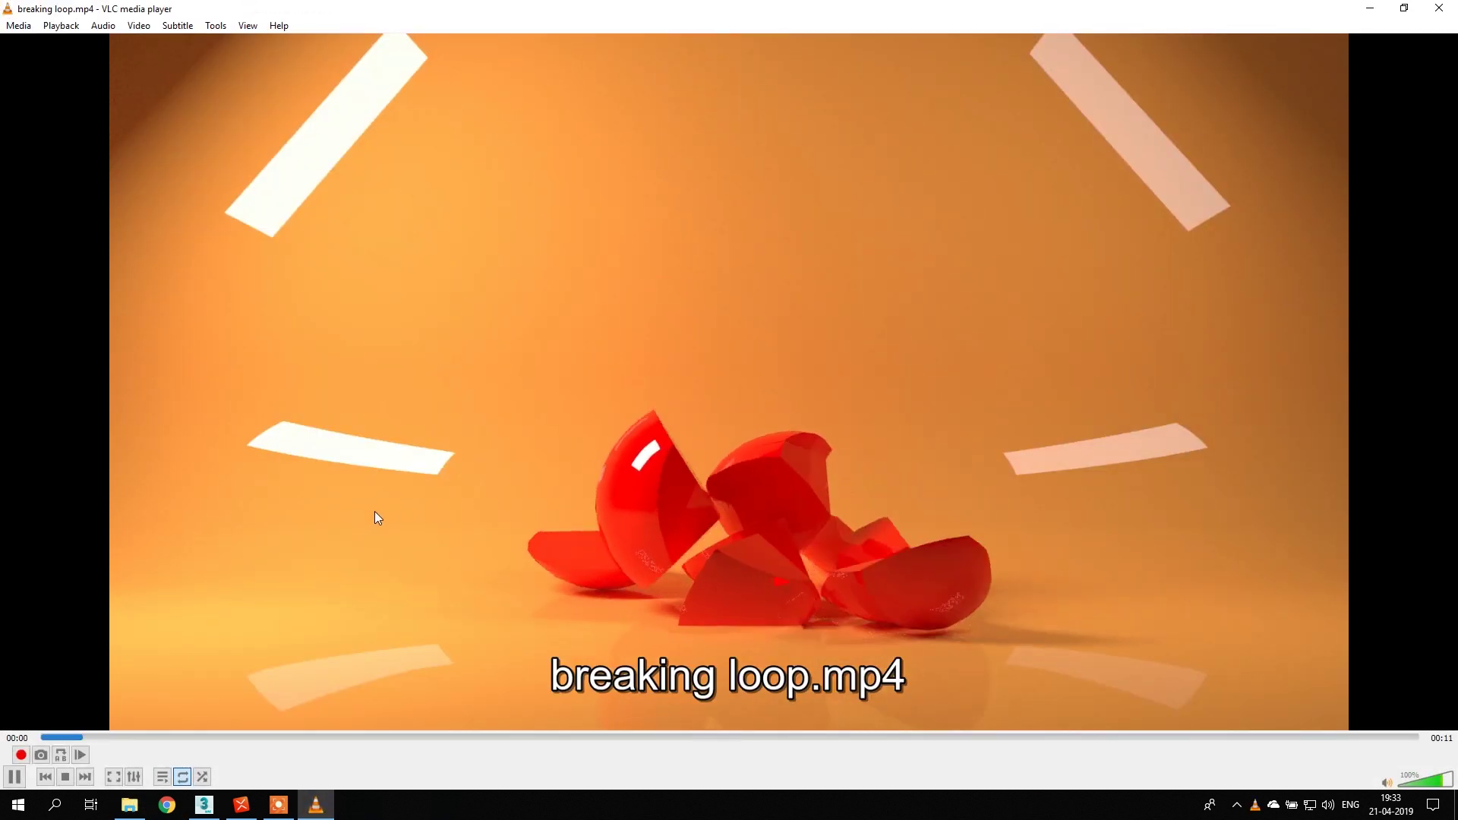
{"action": "key", "text": "v"}
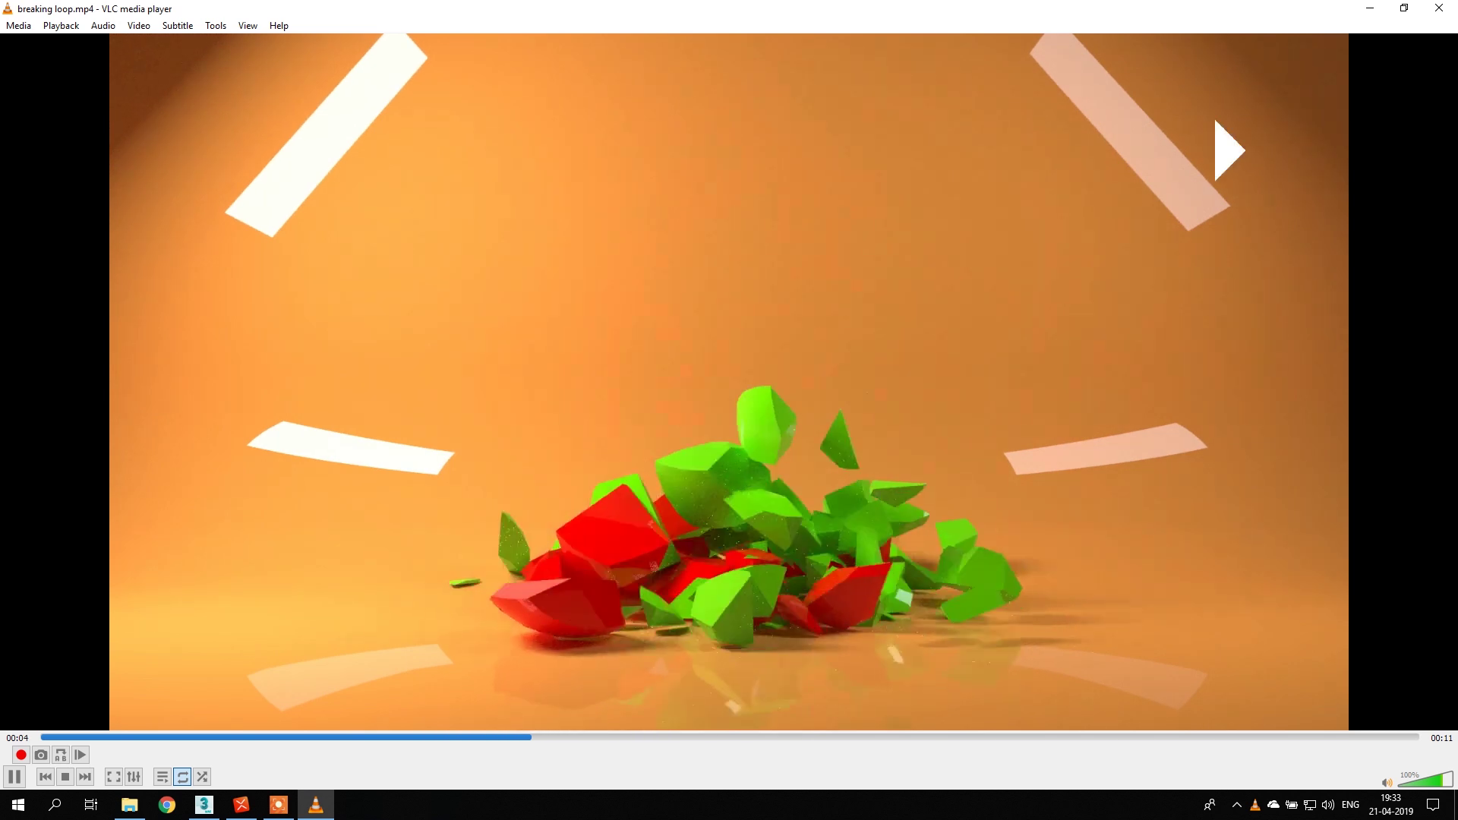
{"action": "key", "text": "space"}
{"action": "key", "text": "space"}
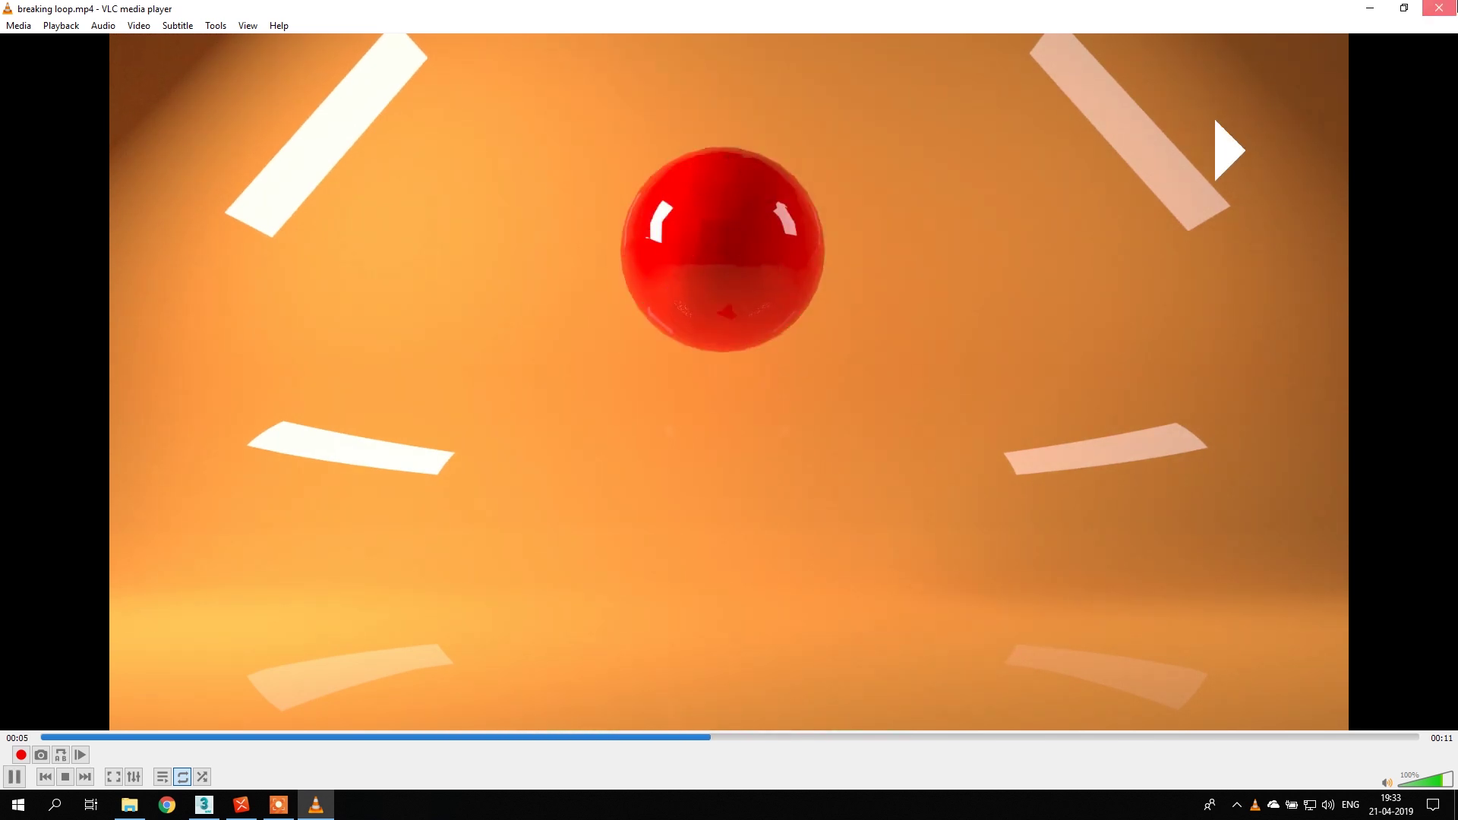
{"action": "left_click", "coordinate": [1438, 8]}
{"action": "left_click", "coordinate": [279, 805]}
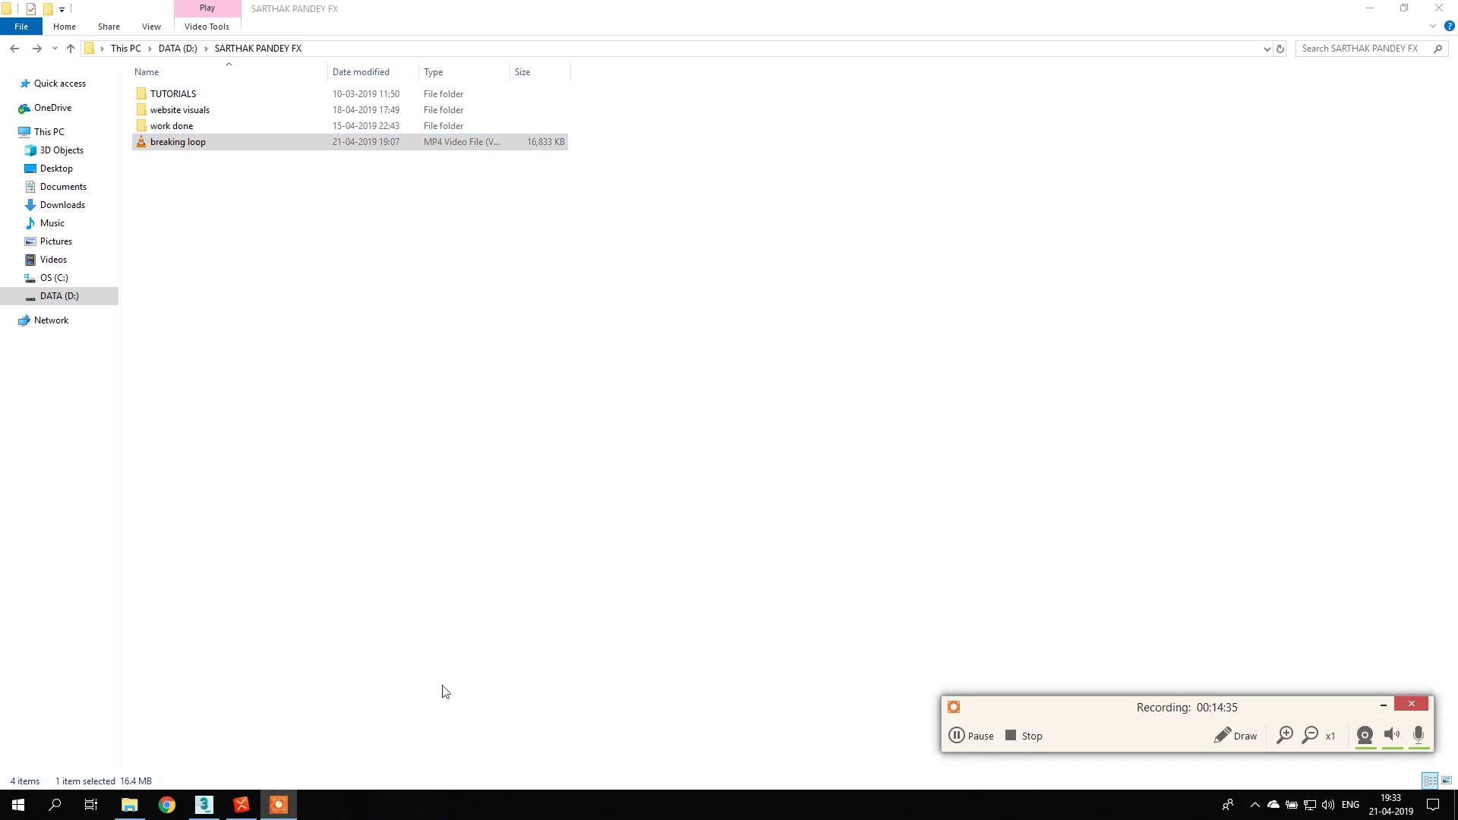
{"action": "left_click", "coordinate": [242, 804]}
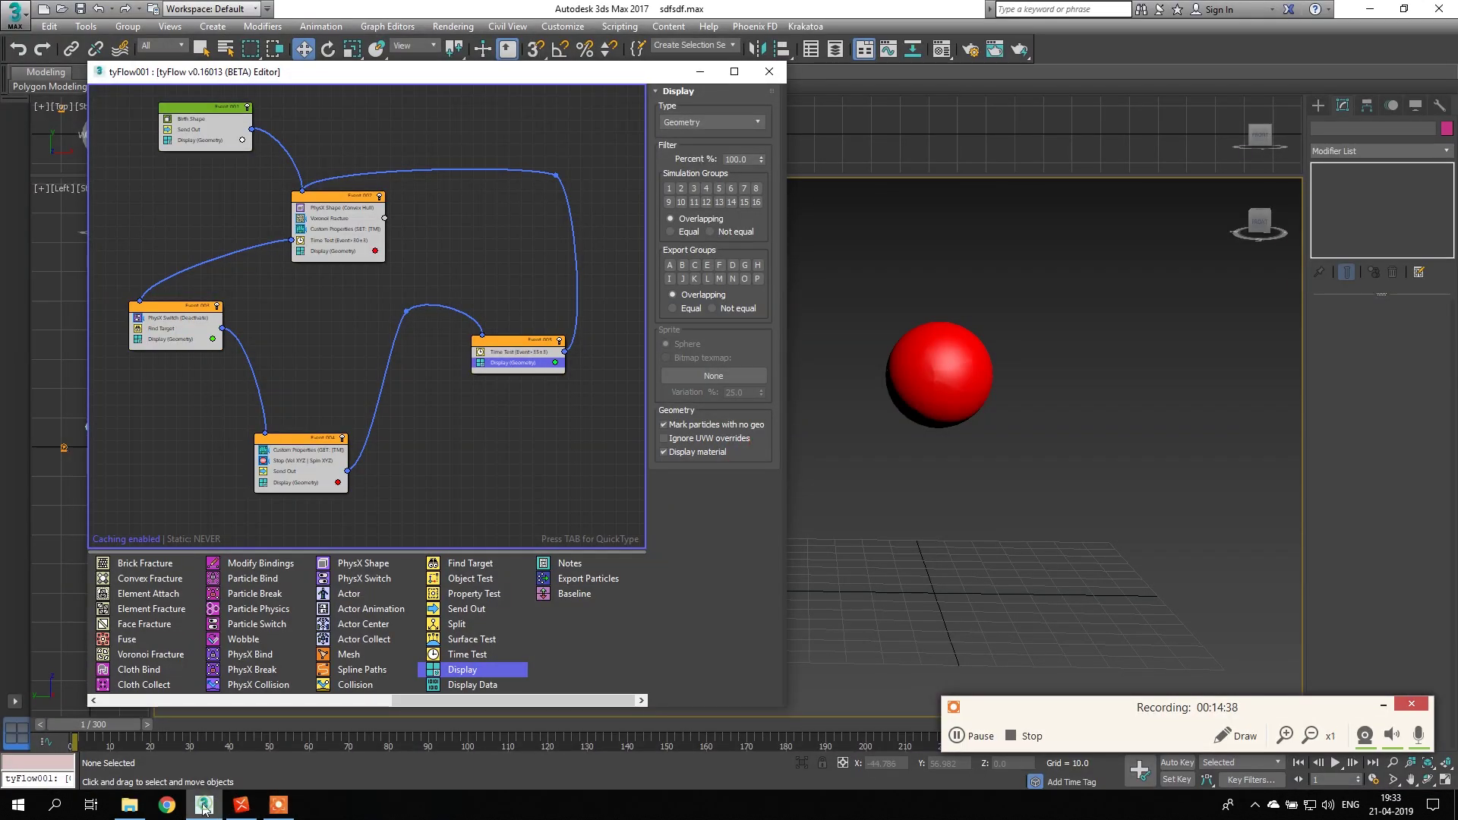
{"action": "left_click", "coordinate": [204, 804]}
- Scrub the timeline to frame 10 and set the fifth event's Time Test value to 55
{"action": "left_click_drag", "start_coordinate": [81, 735], "coordinate": [110, 759]}
{"action": "key", "text": "w"}
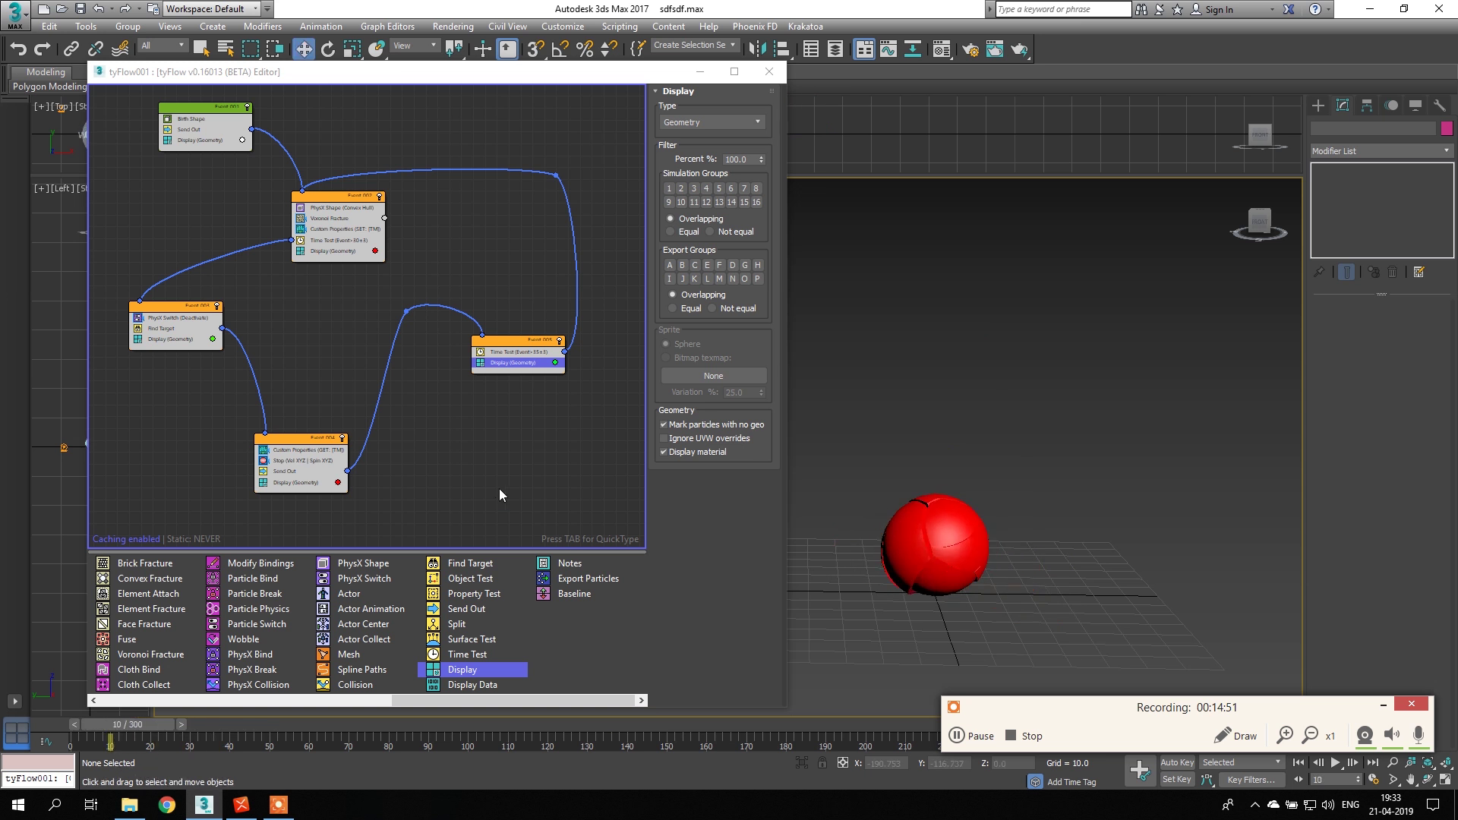
{"action": "left_click", "coordinate": [514, 353]}
{"action": "left_click", "coordinate": [534, 353]}
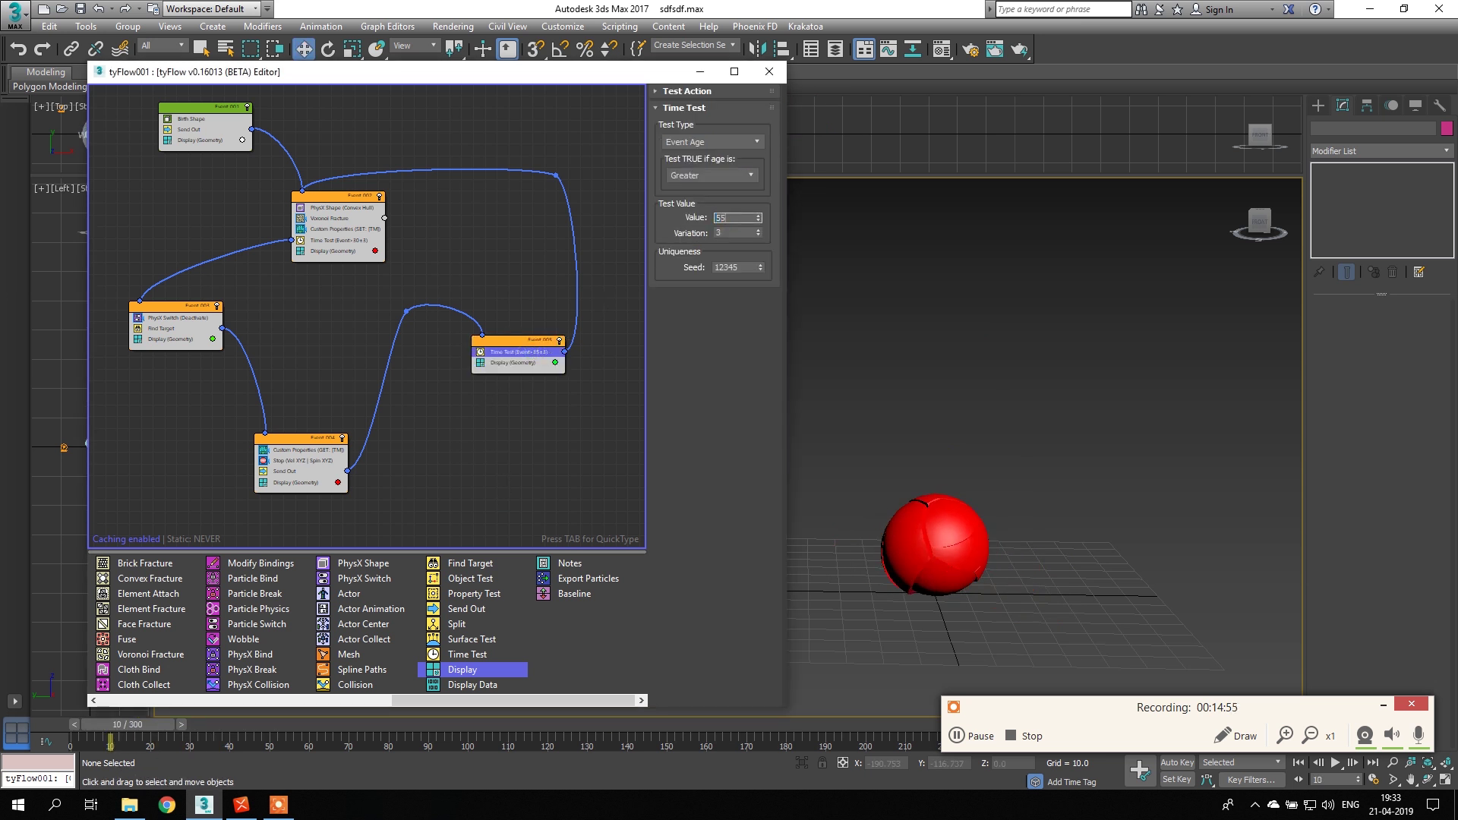
- Set the third event's Find Target distance test to less than 3.0 with 10.4% variation, and return the timeline to frame 0
{"action": "left_click", "coordinate": [162, 330]}
{"action": "scroll", "coordinate": [164, 332], "scroll_direction": "up", "scroll_amount": 2}
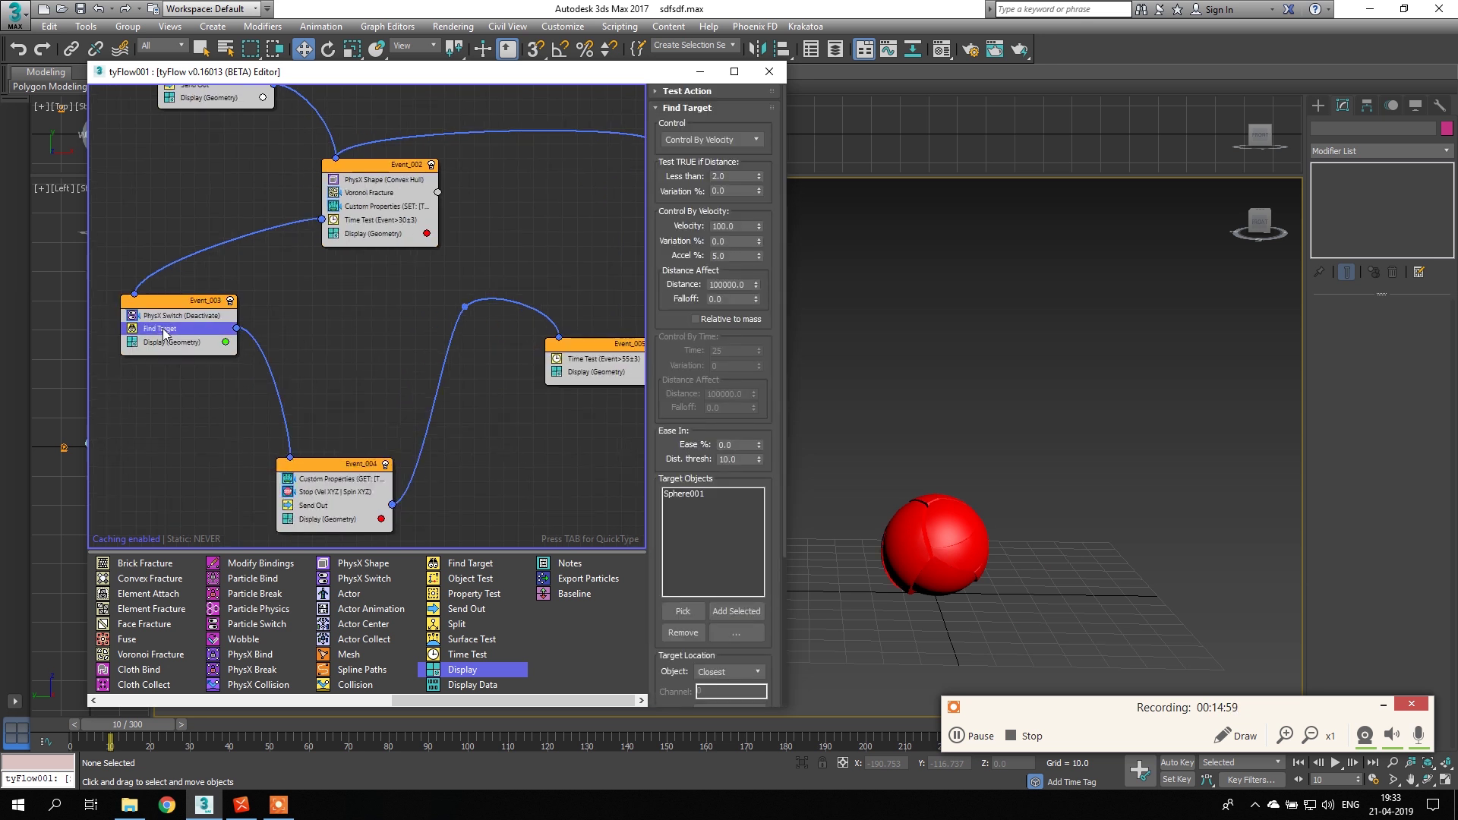
{"action": "left_click", "coordinate": [1384, 705]}
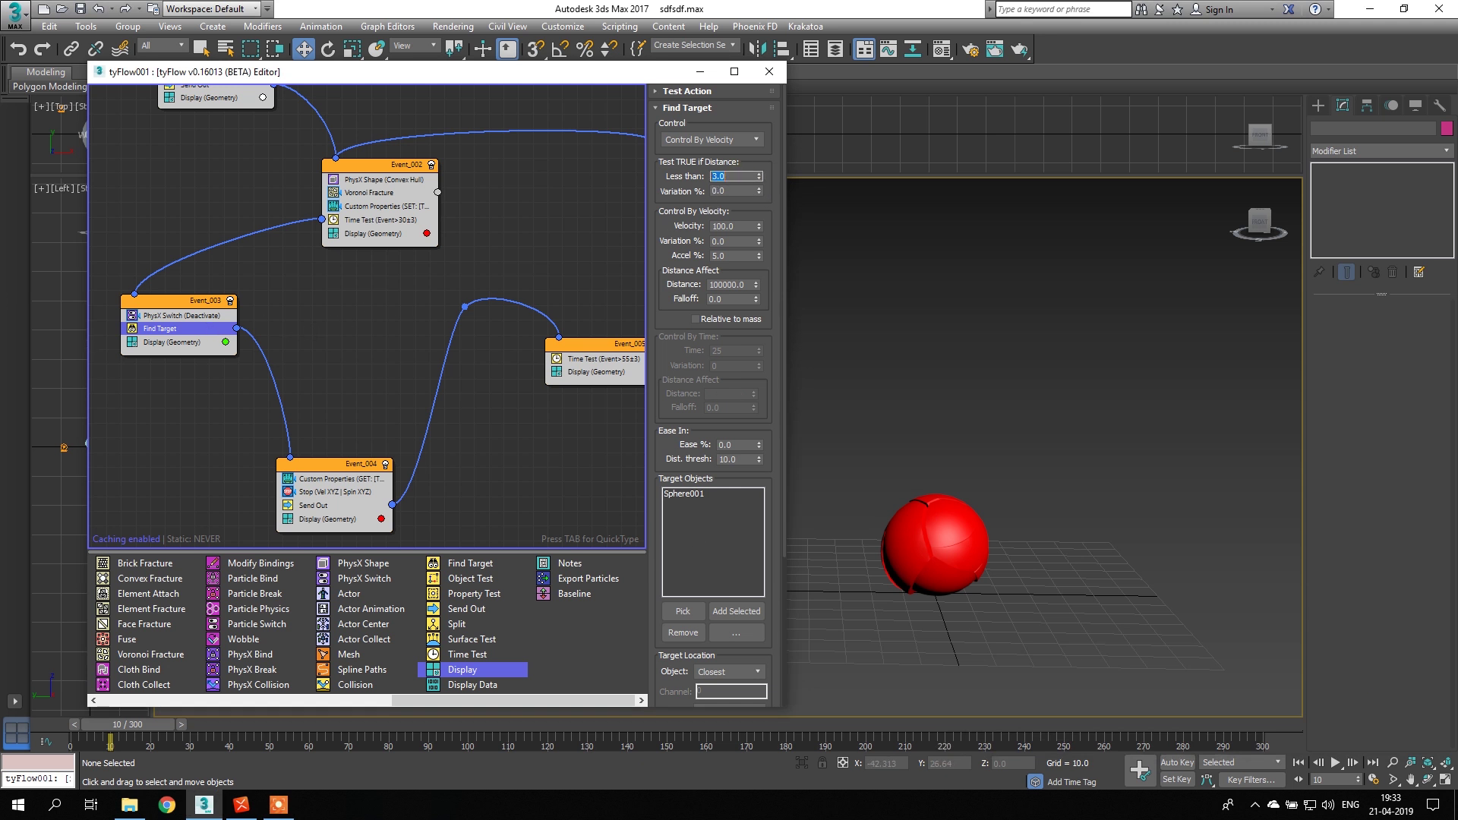
{"action": "left_click_drag", "start_coordinate": [757, 194], "coordinate": [759, 110]}
{"action": "mouse_move", "coordinate": [104, 726]}
{"action": "left_mouse_down"}
{"action": "mouse_move", "coordinate": [88, 722]}
{"action": "mouse_move", "coordinate": [811, 689]}
{"action": "mouse_move", "coordinate": [975, 703]}
{"action": "mouse_move", "coordinate": [587, 743]}
{"action": "mouse_move", "coordinate": [84, 723]}
{"action": "left_mouse_up"}
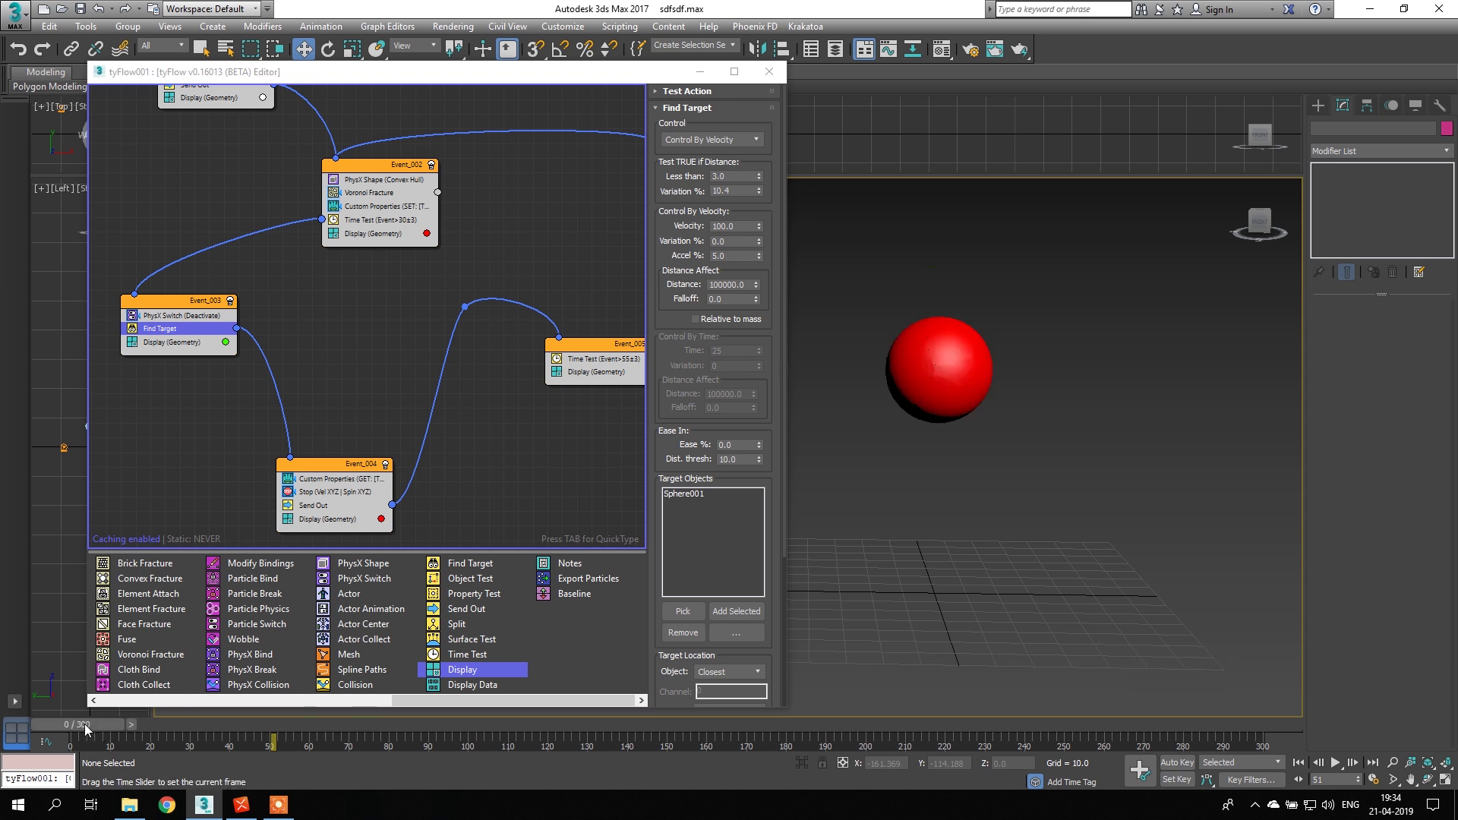
- Try the simulation with the third event's PhysX Switch disabled, and re-enable the operator
{"action": "left_click", "coordinate": [132, 316]}
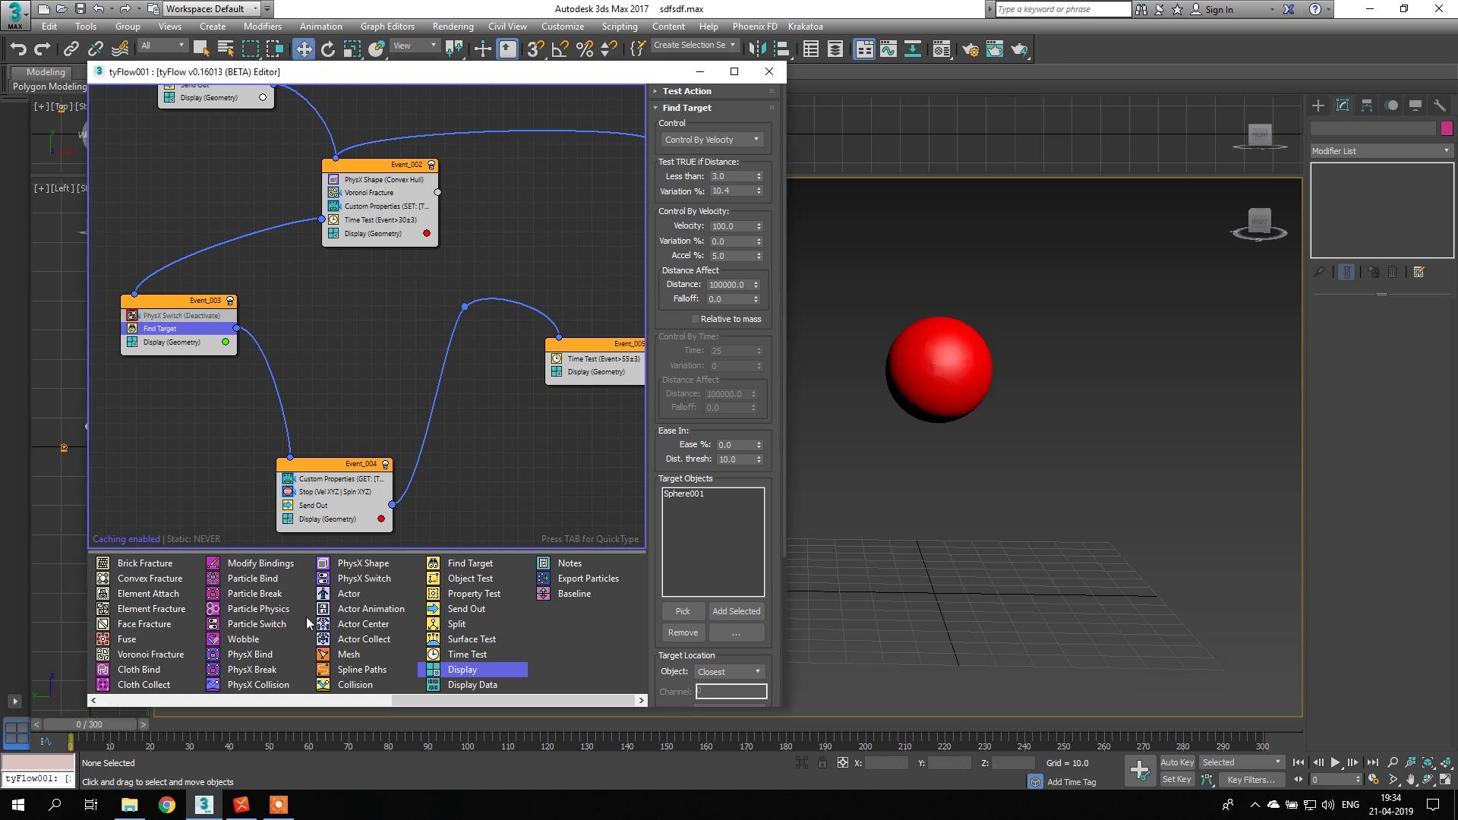
{"action": "left_click_drag", "start_coordinate": [108, 727], "coordinate": [64, 741]}
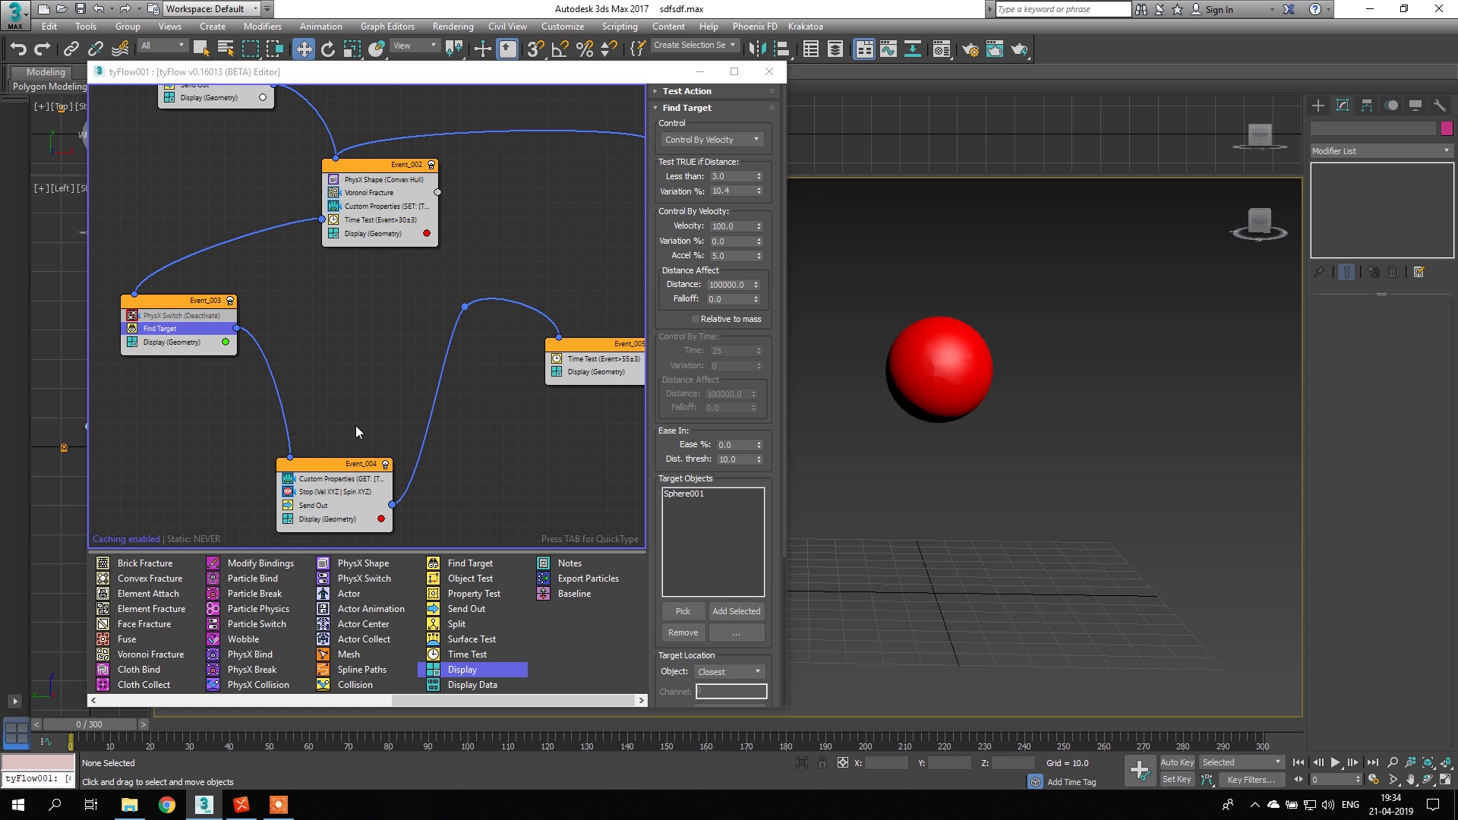
{"action": "left_click", "coordinate": [136, 317]}
- Copy the third event's PhysX Switch and paste it into the fifth event above the Time Test
{"action": "right_click", "coordinate": [154, 314]}
{"action": "left_click", "coordinate": [184, 328]}
{"action": "middle_click_drag", "start_coordinate": [290, 370], "coordinate": [195, 376]}
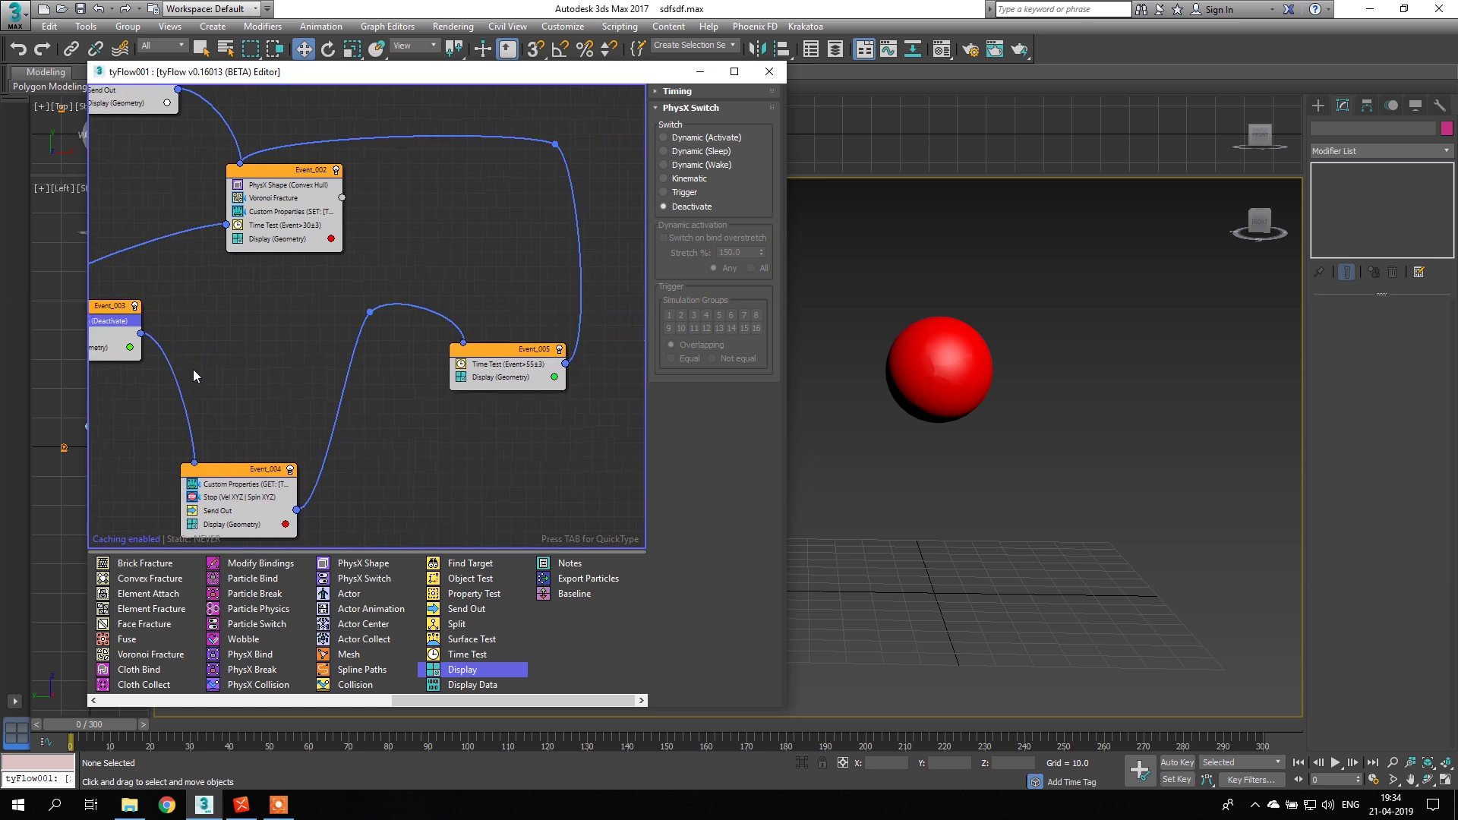
{"action": "right_click", "coordinate": [483, 352]}
{"action": "left_click", "coordinate": [501, 381]}
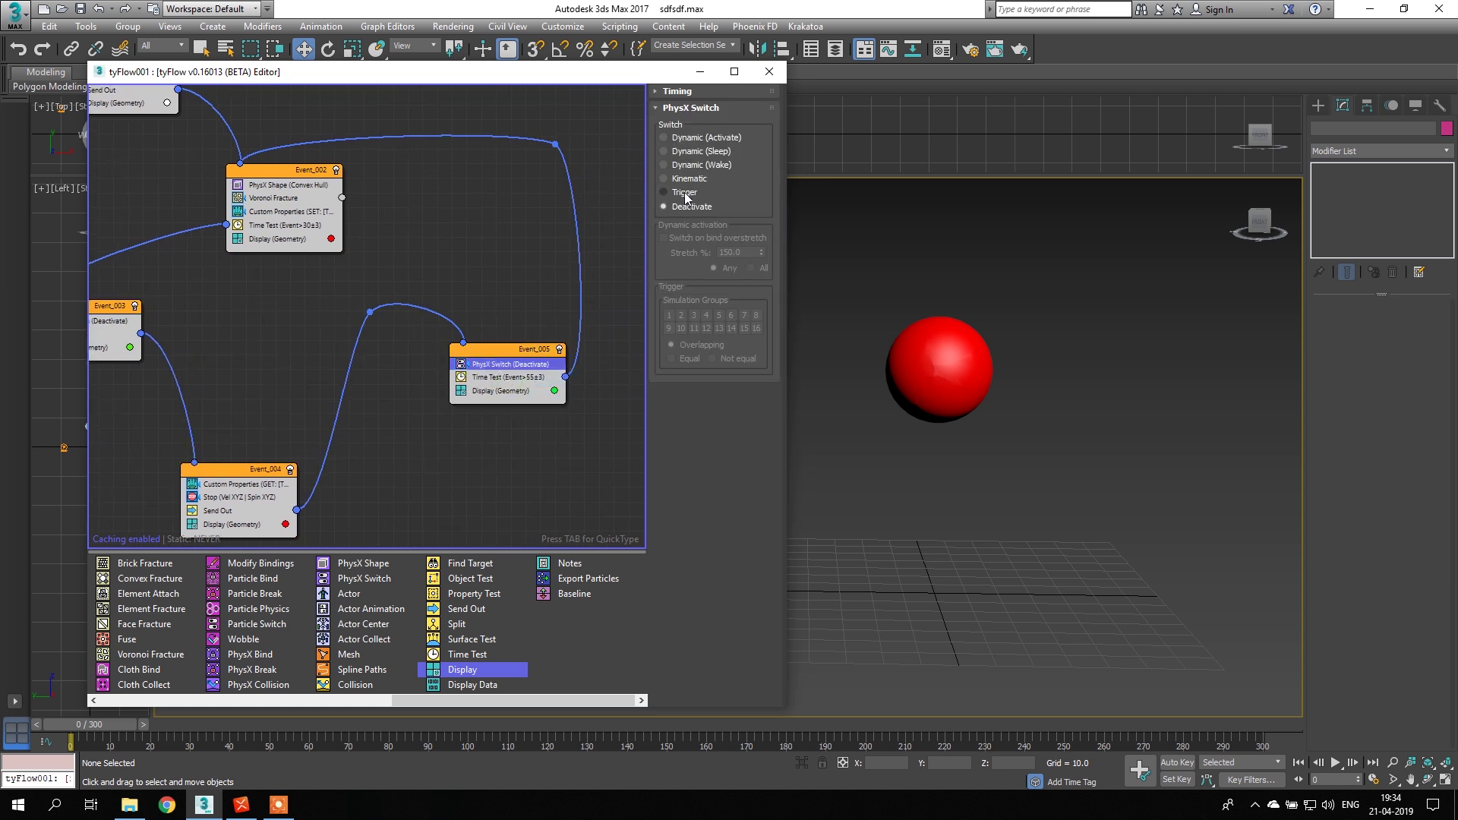
- Test the fifth event's PhysX Switch as Dynamic (Activate), then set it to Kinematic and scrub the timeline to frame 241
{"action": "left_click", "coordinate": [704, 138]}
{"action": "mouse_move", "coordinate": [95, 724]}
{"action": "left_mouse_down"}
{"action": "mouse_move", "coordinate": [351, 726]}
{"action": "mouse_move", "coordinate": [84, 724]}
{"action": "left_mouse_up"}
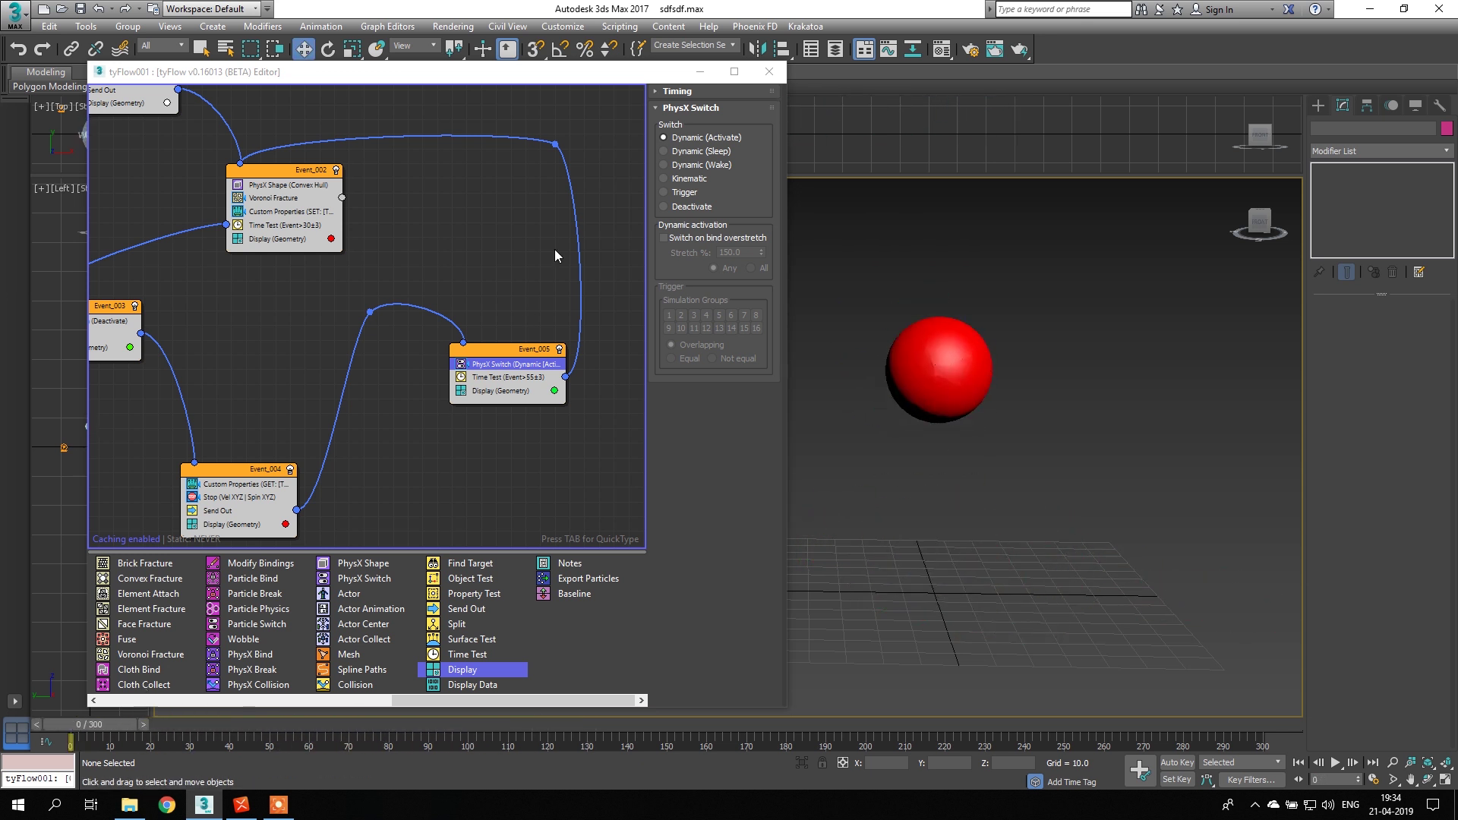
{"action": "left_click", "coordinate": [689, 179]}
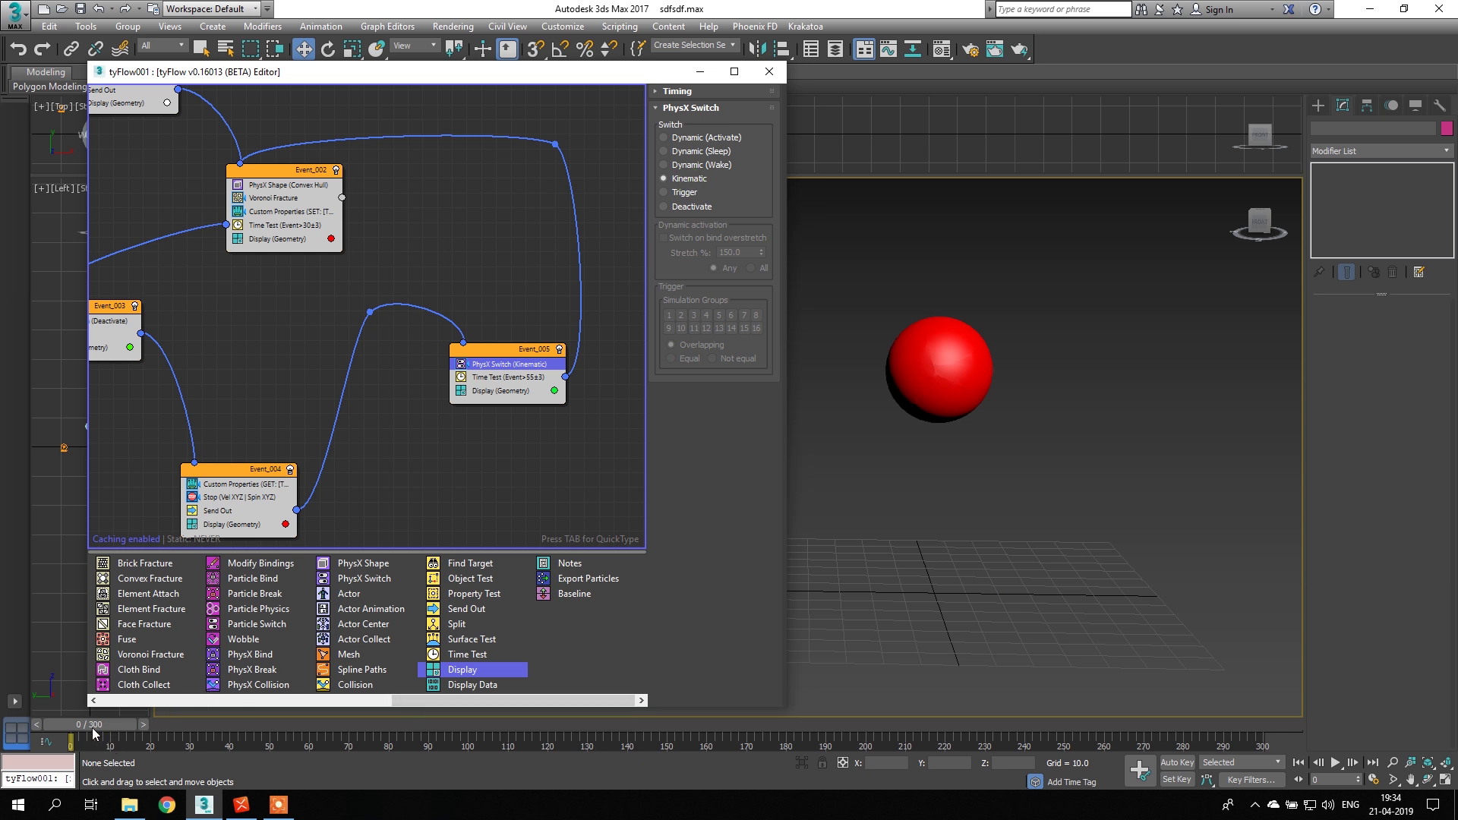
{"action": "left_click_drag", "start_coordinate": [74, 723], "coordinate": [996, 673]}
{"action": "key", "text": "w"}
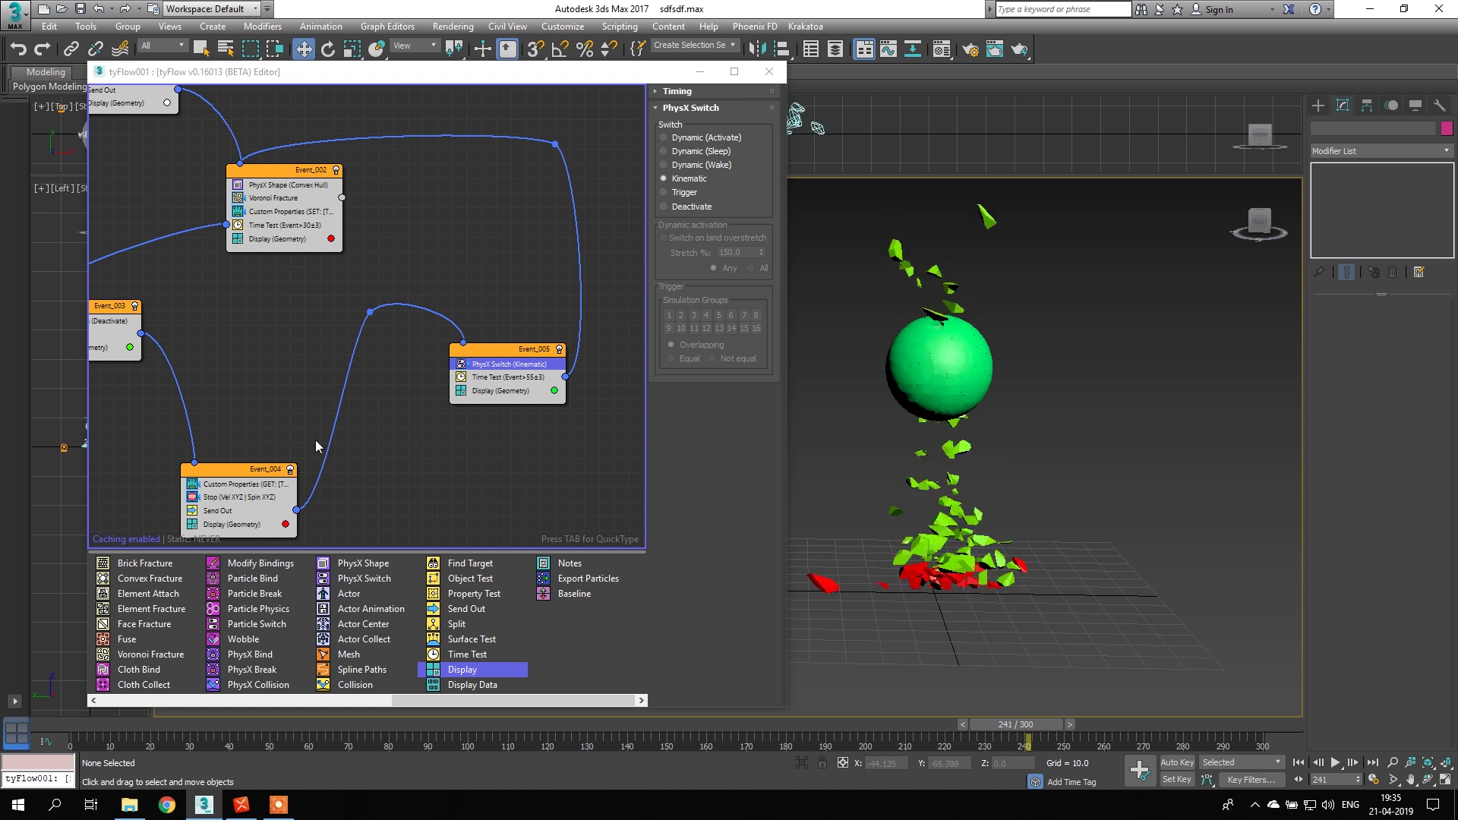
- Inspect the second event's Time Test settings and return the timeline to frame 0
{"action": "middle_click_drag", "start_coordinate": [366, 368], "coordinate": [497, 396]}
{"action": "middle_click_drag", "start_coordinate": [398, 355], "coordinate": [367, 372]}
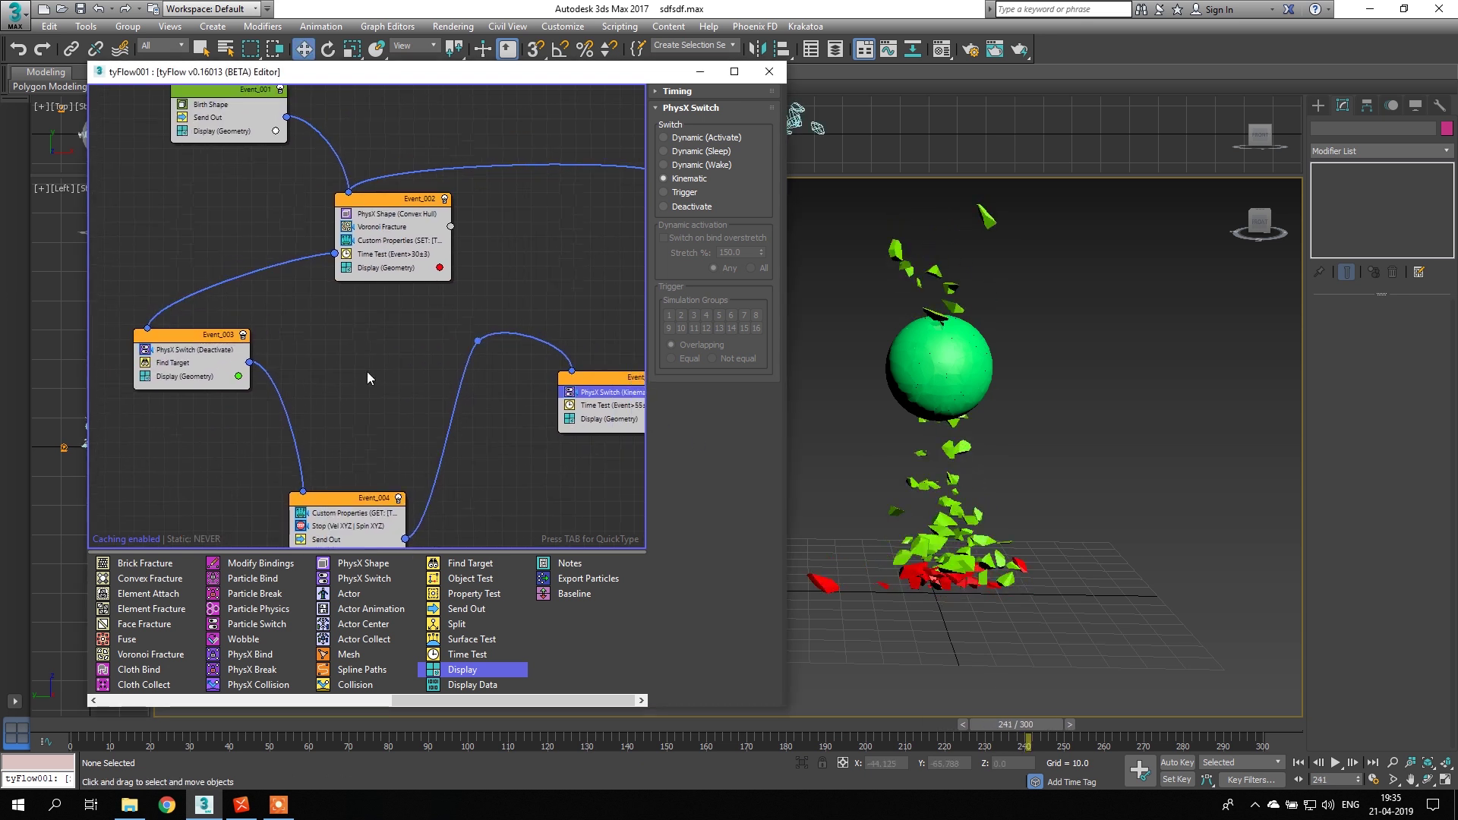
{"action": "left_click", "coordinate": [380, 255]}
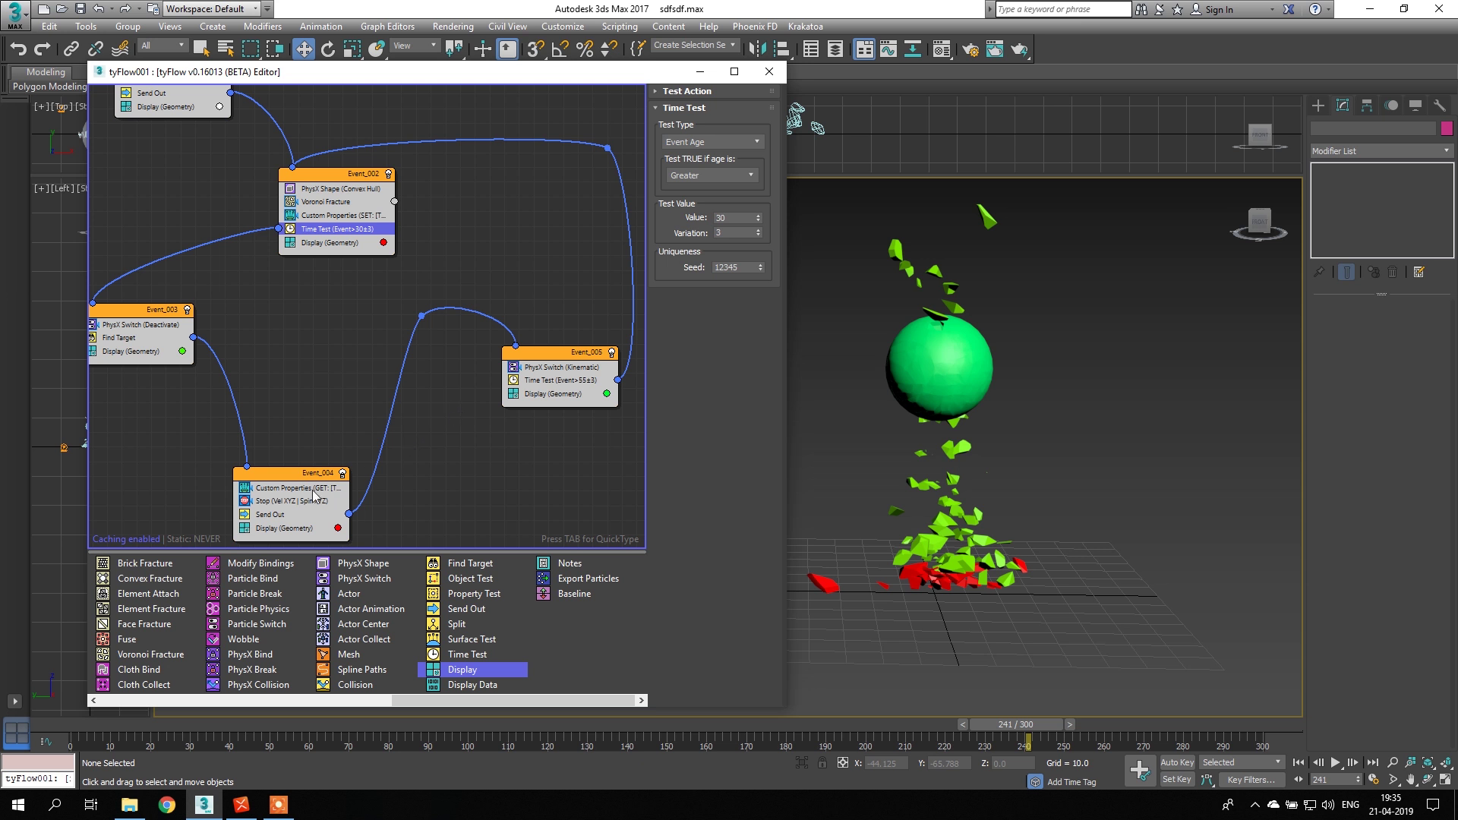
{"action": "left_click", "coordinate": [78, 729]}
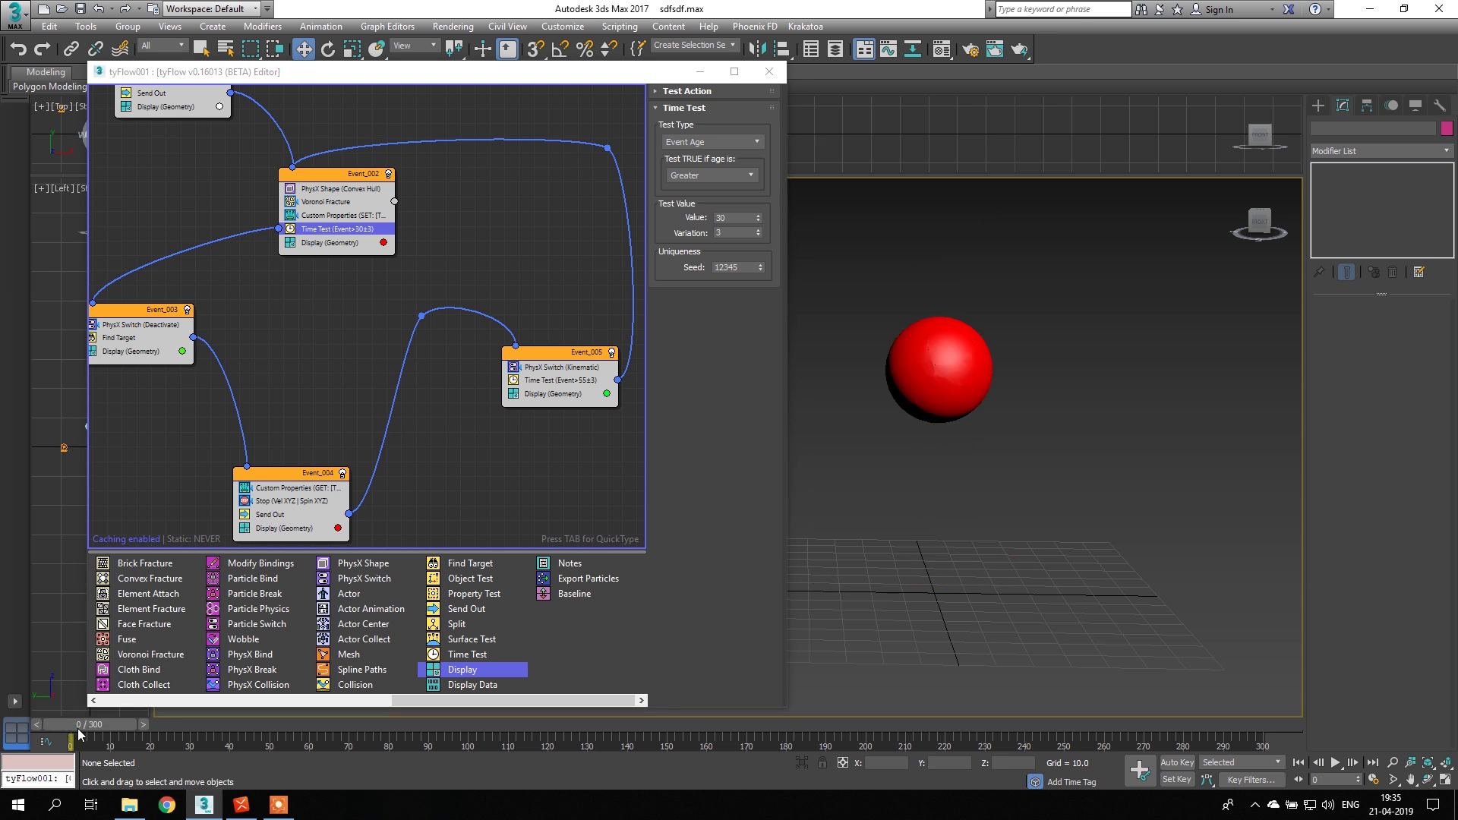
- Reposition the "1. FRACTURING GEO" topic in the XMind mind map, and return to 3ds Max to nudge the second event
{"action": "left_click", "coordinate": [242, 805]}
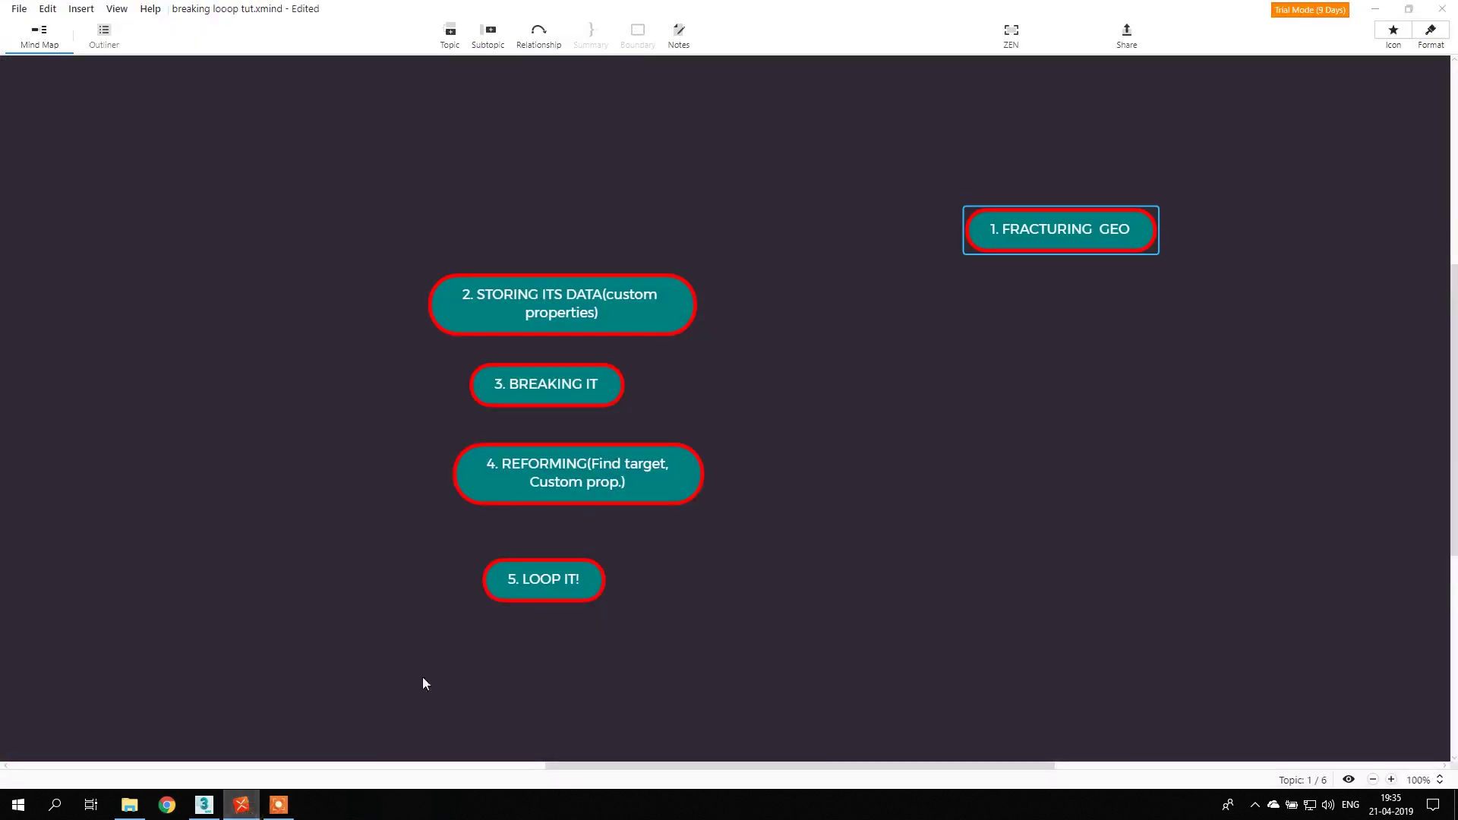
{"action": "left_click_drag", "start_coordinate": [908, 229], "coordinate": [938, 216]}
{"action": "left_click", "coordinate": [204, 805]}
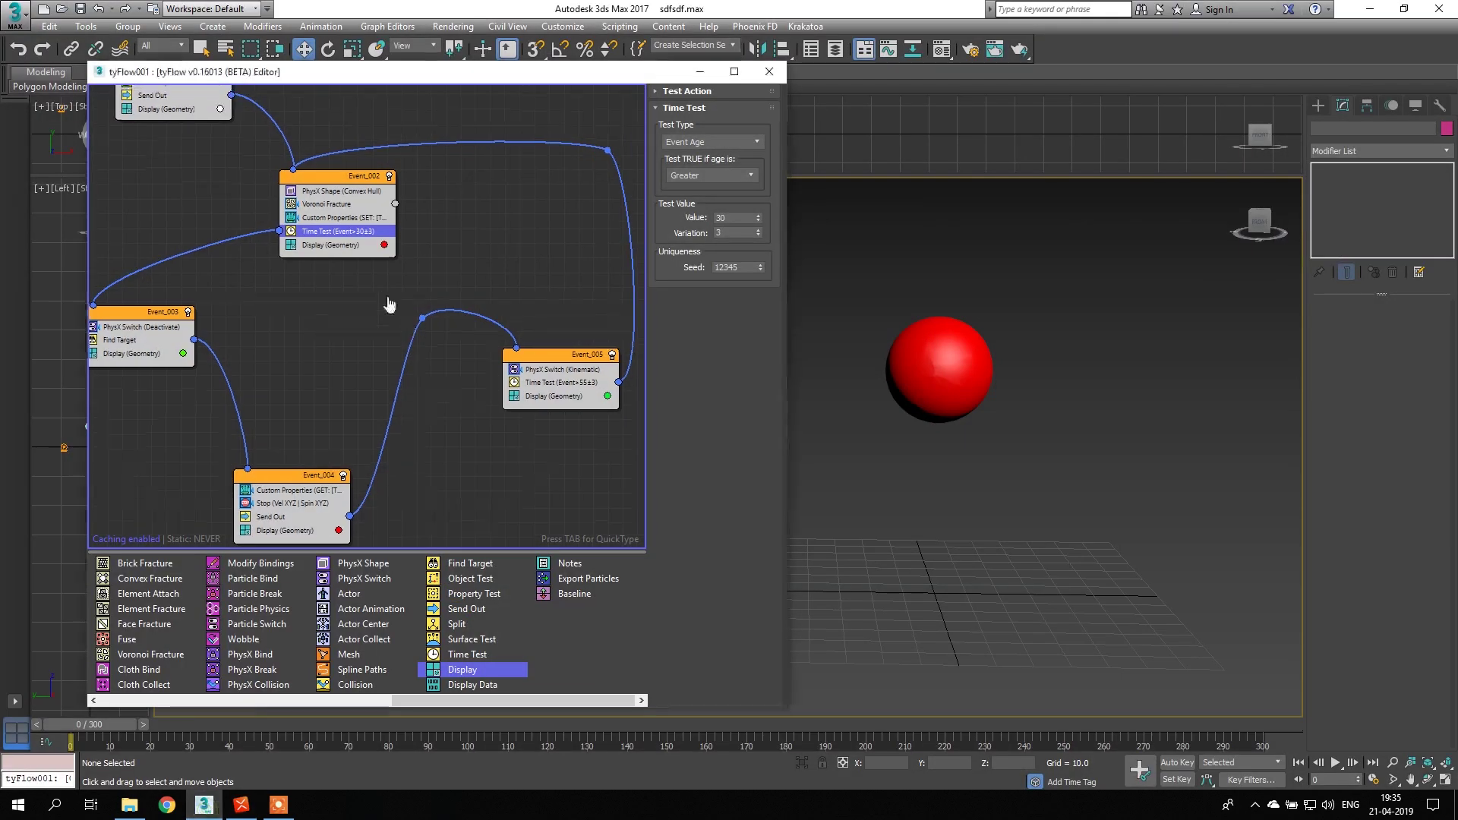
{"action": "left_click_drag", "start_coordinate": [410, 214], "coordinate": [398, 208]}
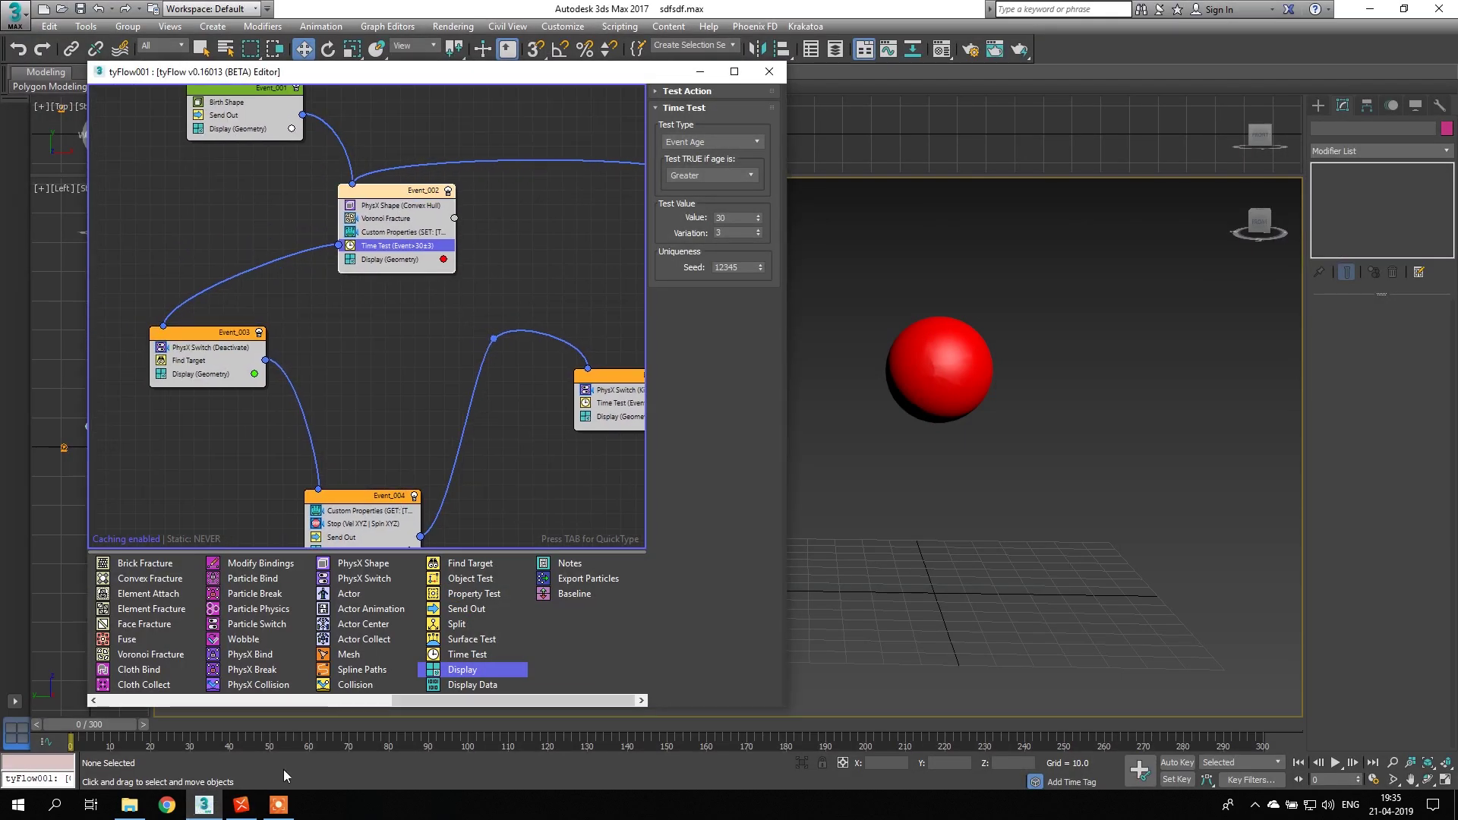
- Place the "2. STORING ITS DATA" topic under topic 1 in XMind, and show the second event's Custom Properties settings in 3ds Max
{"action": "left_click", "coordinate": [278, 806]}
{"action": "left_click", "coordinate": [242, 805]}
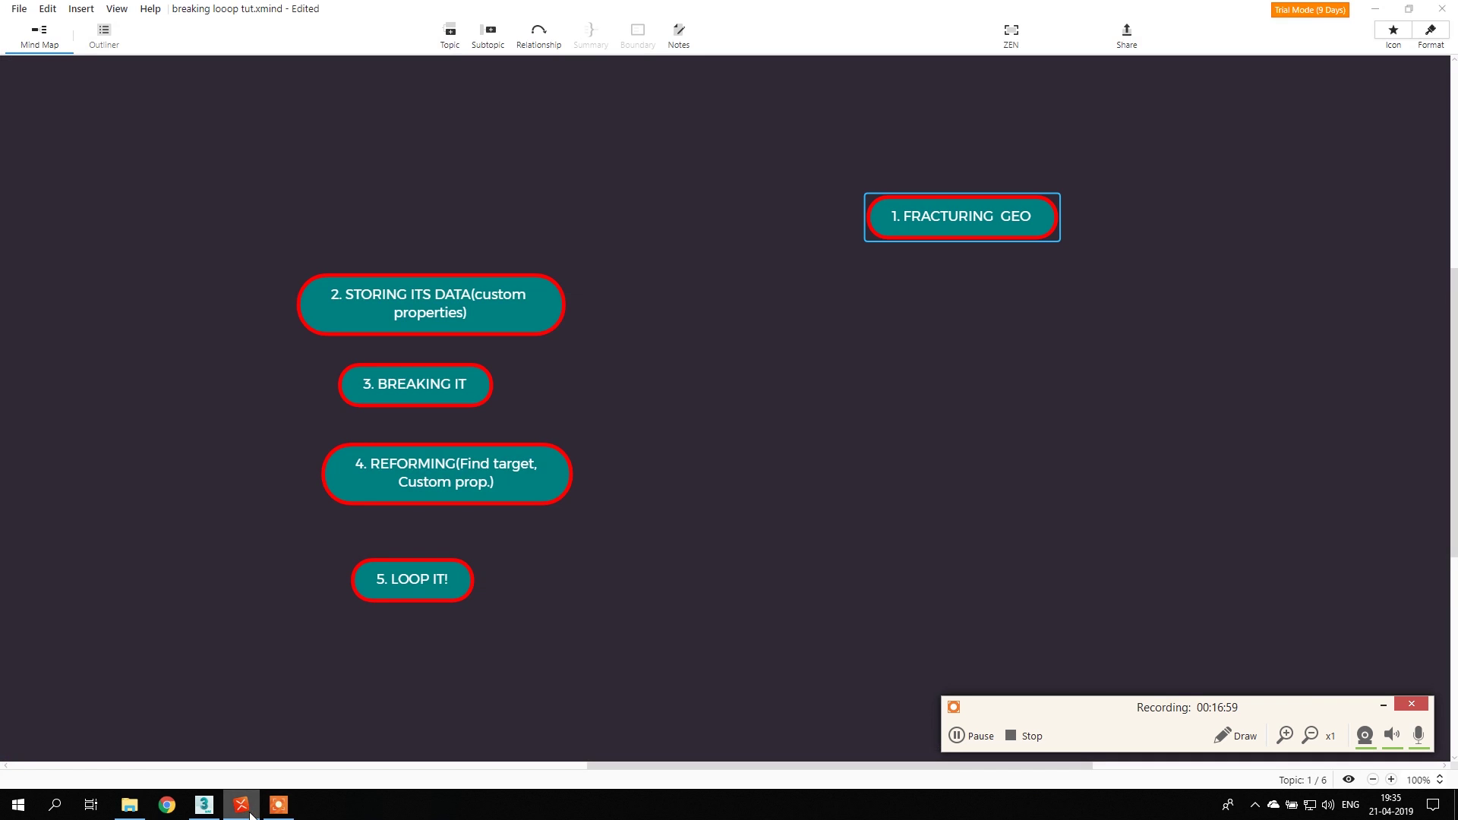
{"action": "left_click_drag", "start_coordinate": [404, 325], "coordinate": [955, 327]}
{"action": "left_click", "coordinate": [1383, 705]}
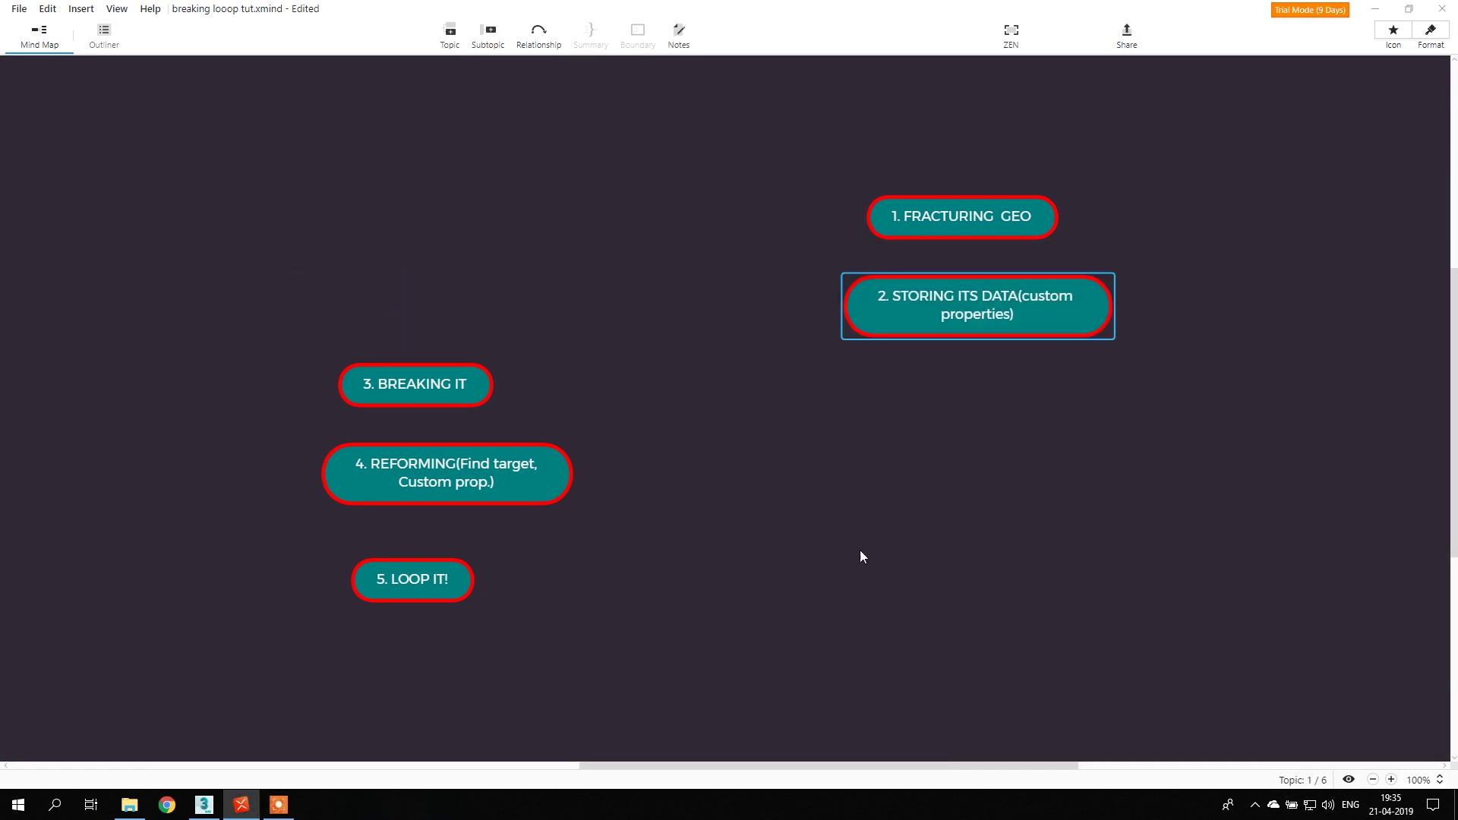
{"action": "left_click", "coordinate": [205, 806]}
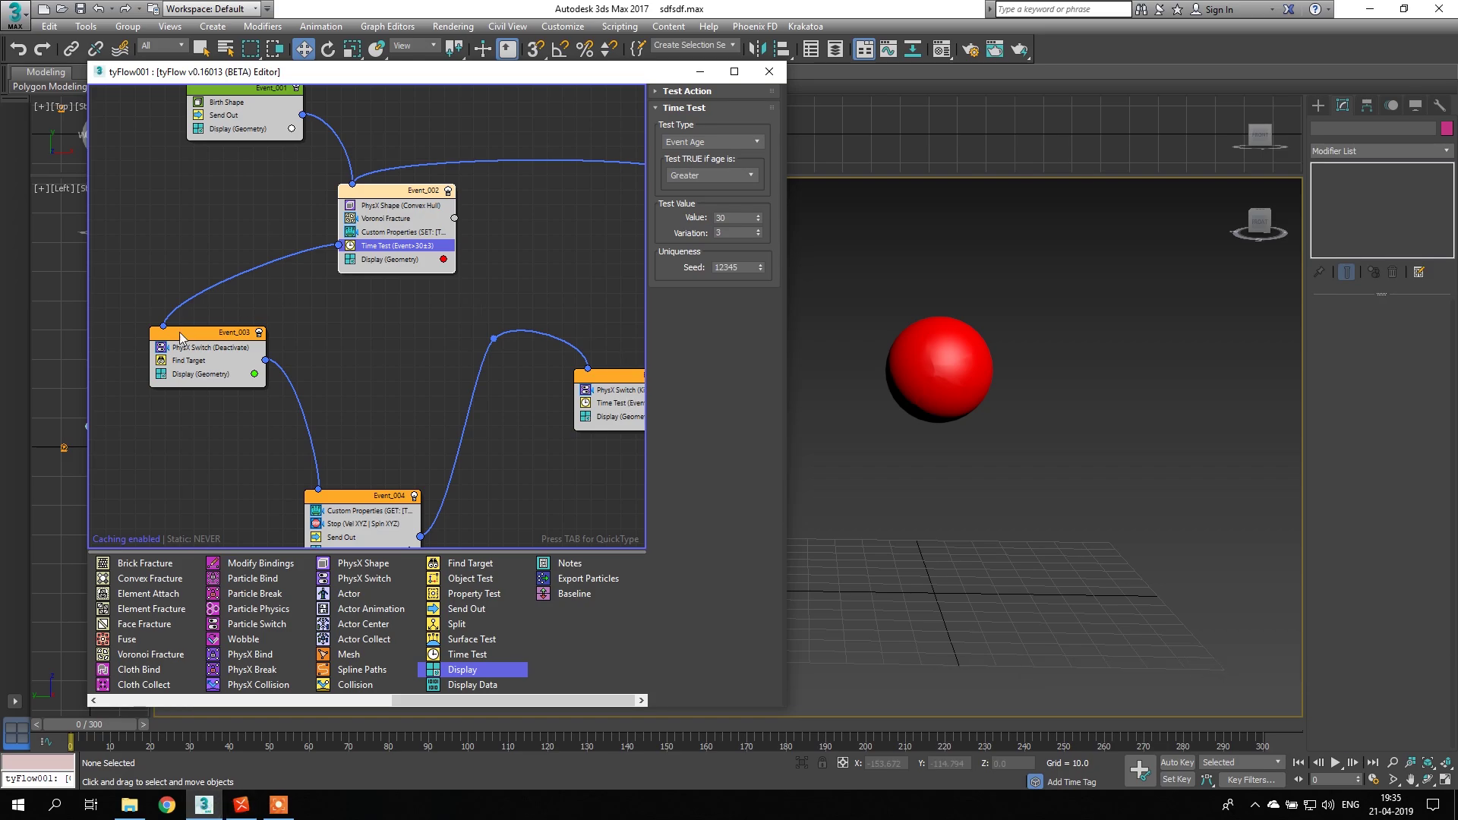
{"action": "left_click", "coordinate": [395, 229]}
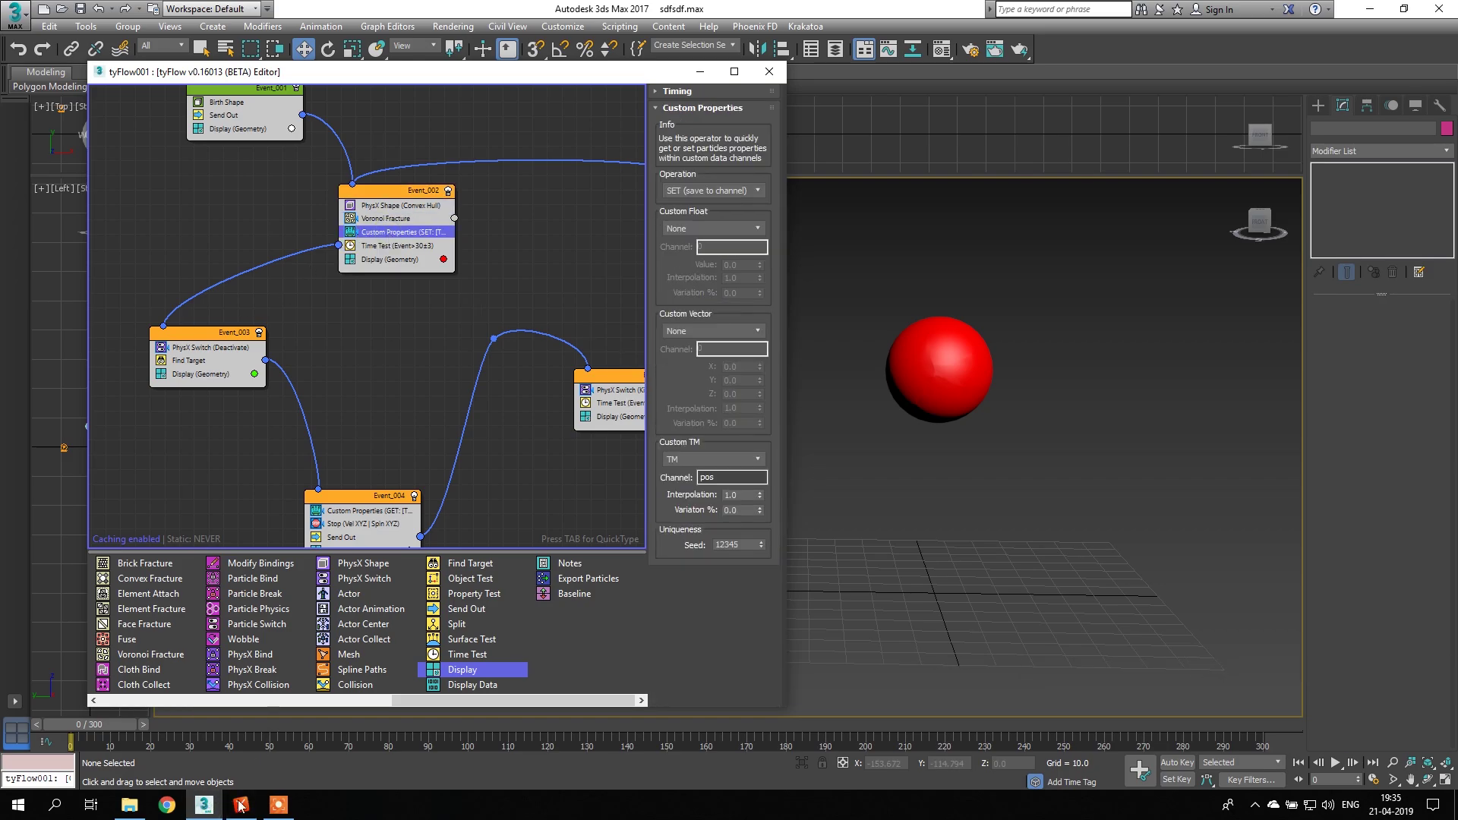
- Place the "3. BREAKING IT" topic under topic 2 in XMind, and show the second event's Voronoi Fracture settings in 3ds Max
{"action": "left_click", "coordinate": [241, 804]}
{"action": "left_click_drag", "start_coordinate": [467, 383], "coordinate": [989, 393]}
{"action": "left_click", "coordinate": [204, 806]}
{"action": "left_click", "coordinate": [379, 220]}
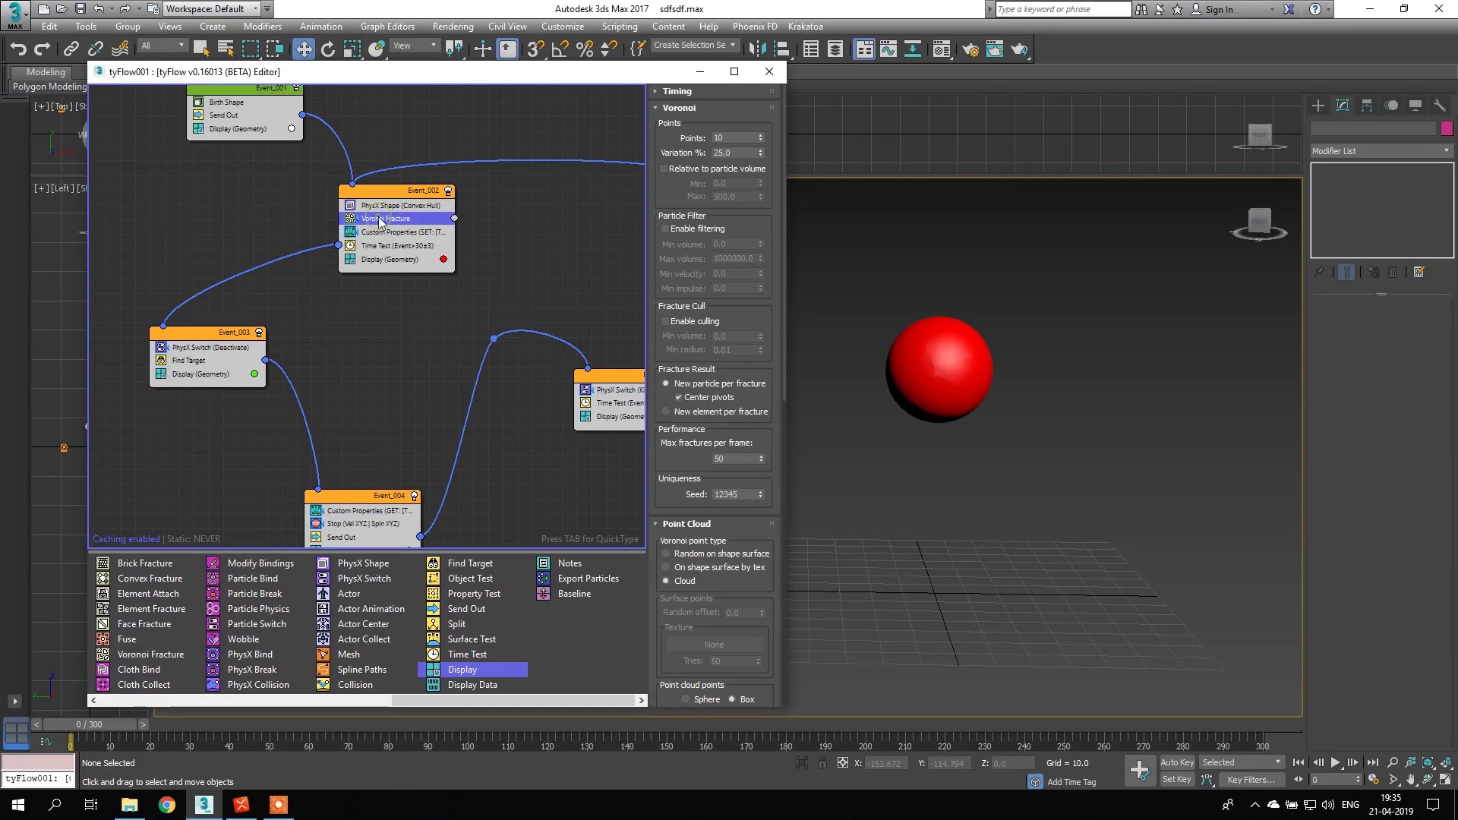
- Place the "4. REFORMING" topic under topic 3 in XMind, and move the third event down and to the left in 3ds Max's tyFlow graph
{"action": "left_click", "coordinate": [241, 803]}
{"action": "left_click_drag", "start_coordinate": [432, 452], "coordinate": [969, 451]}
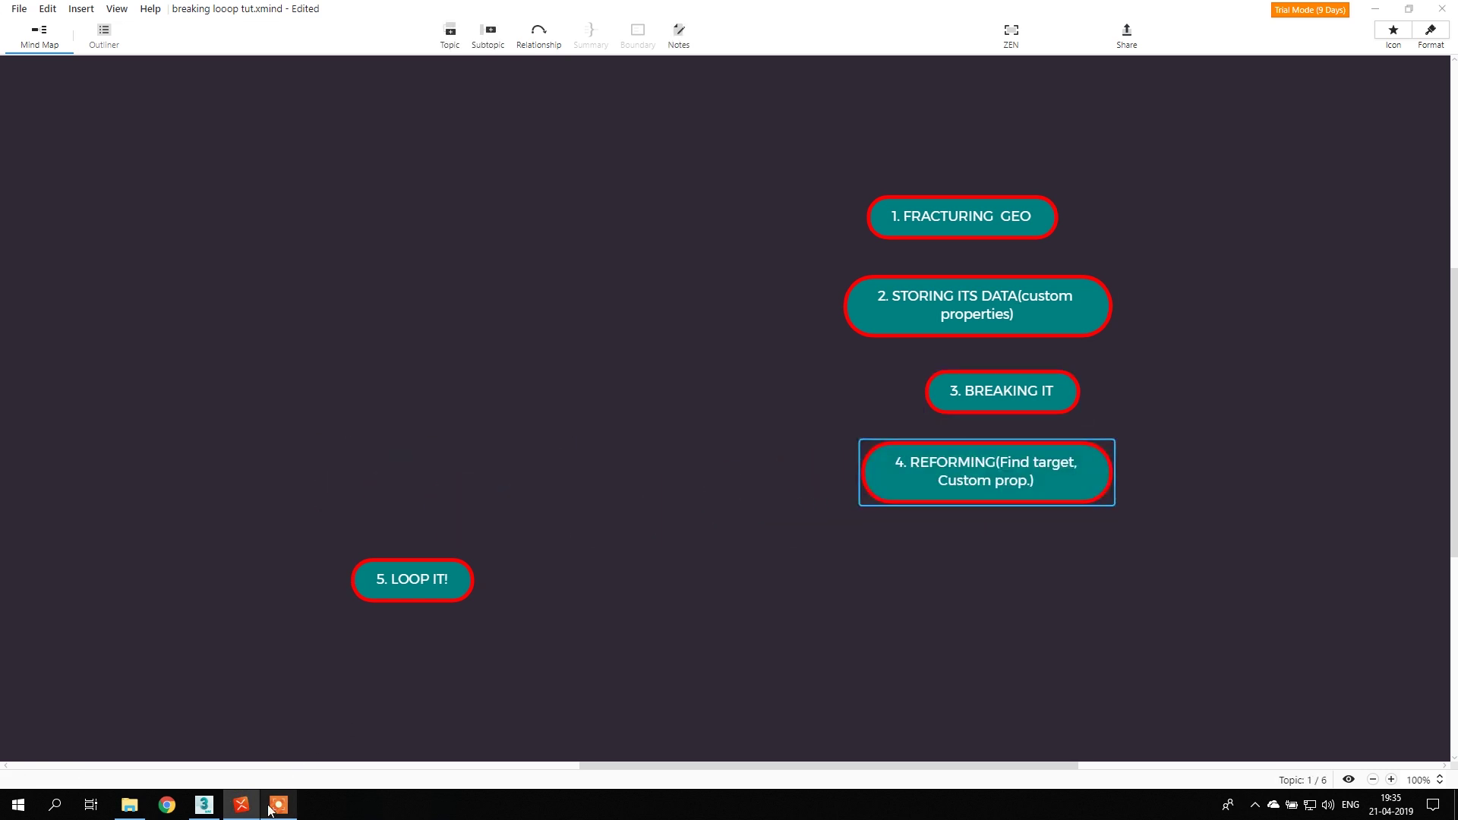
{"action": "left_click", "coordinate": [204, 805]}
{"action": "left_click", "coordinate": [221, 335]}
{"action": "left_click_drag", "start_coordinate": [220, 334], "coordinate": [173, 360]}
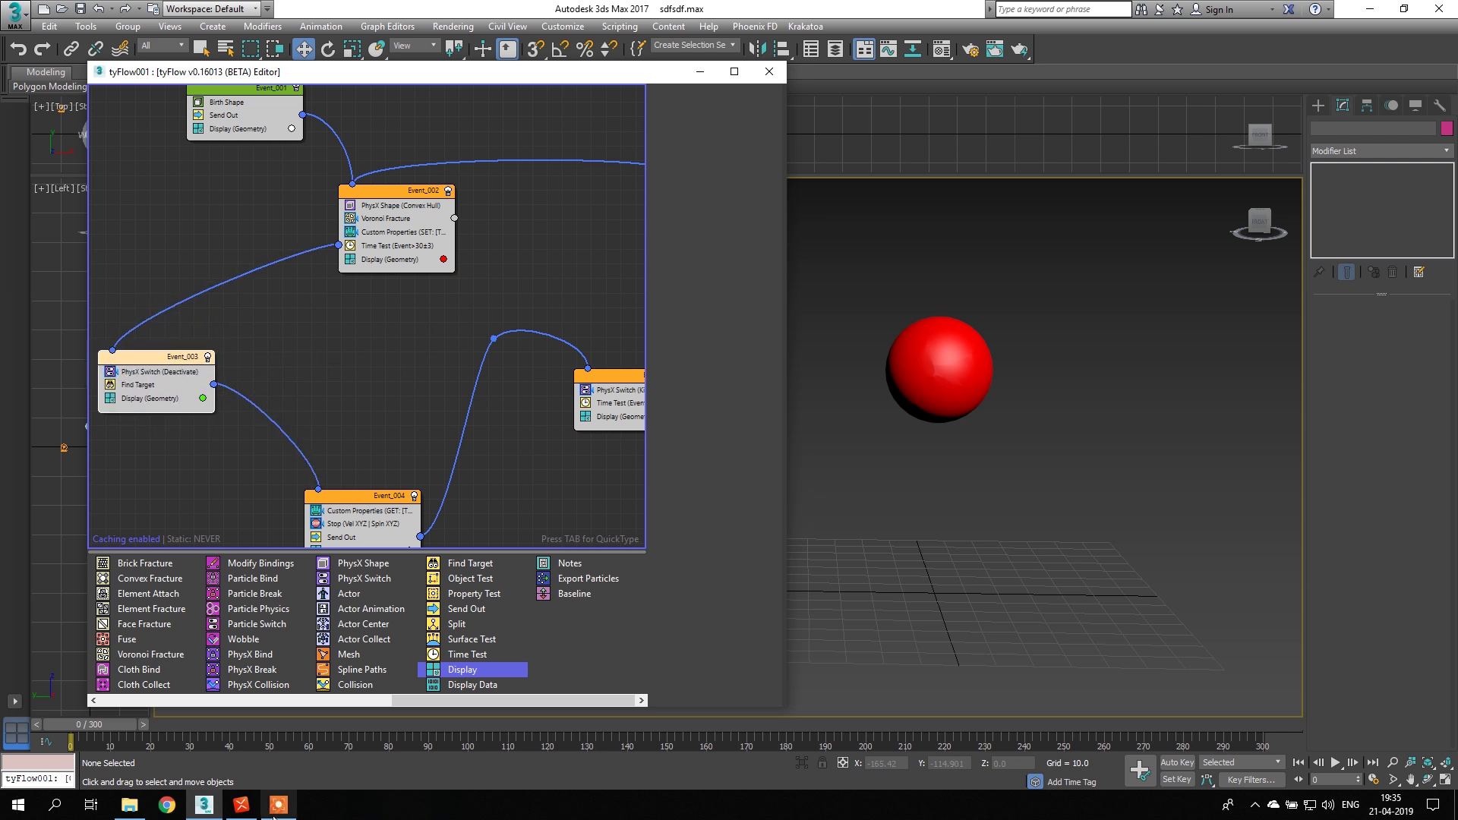
- Place the "5. LOOP IT!" topic under topic 4 in XMind, and slightly reposition the fourth and fifth events in 3ds Max's tyFlow graph
{"action": "left_click", "coordinate": [241, 804]}
{"action": "left_click_drag", "start_coordinate": [379, 582], "coordinate": [986, 559]}
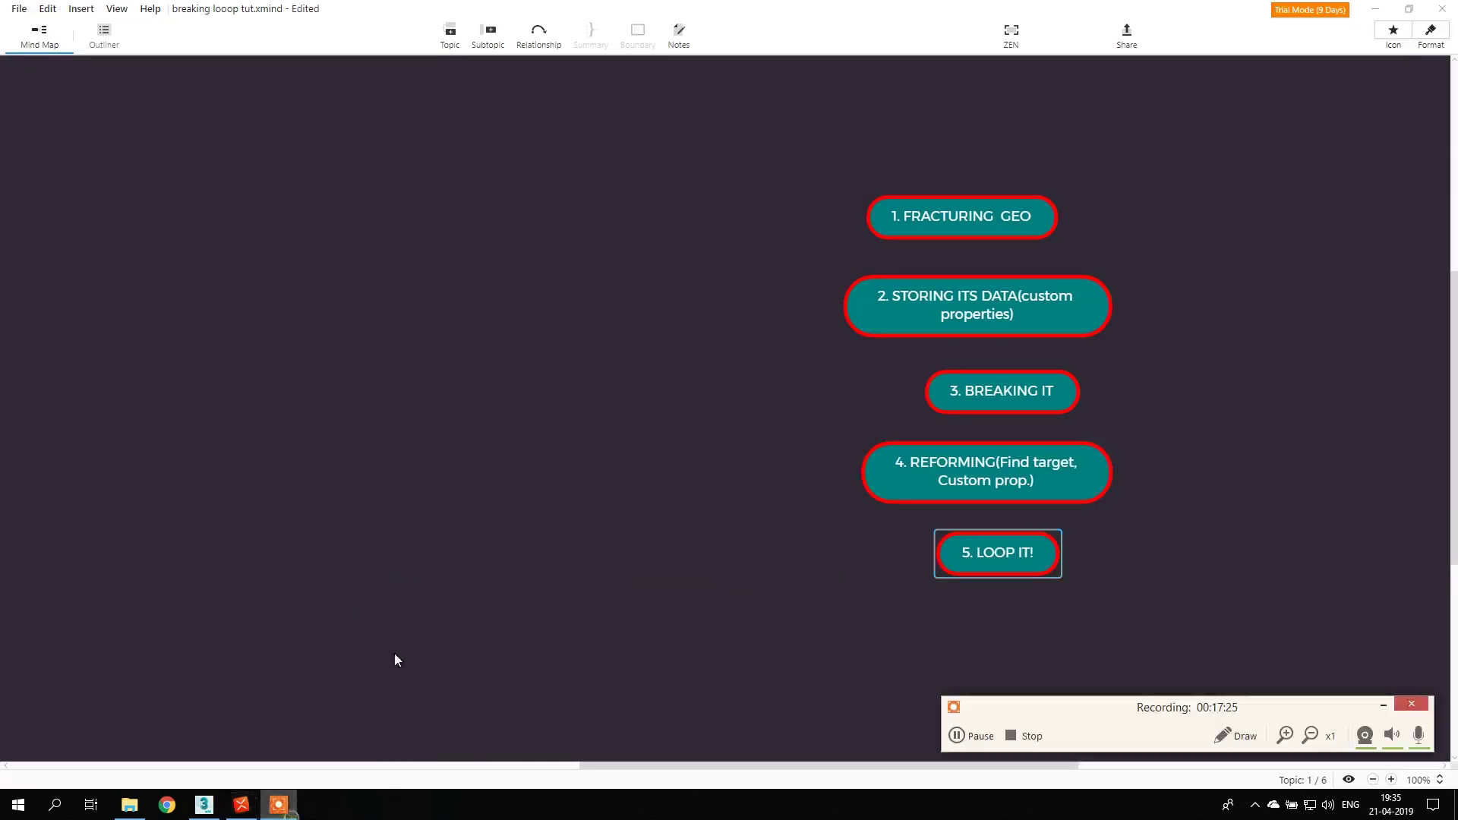
{"action": "left_click", "coordinate": [203, 804]}
{"action": "middle_click_drag", "start_coordinate": [454, 483], "coordinate": [410, 441]}
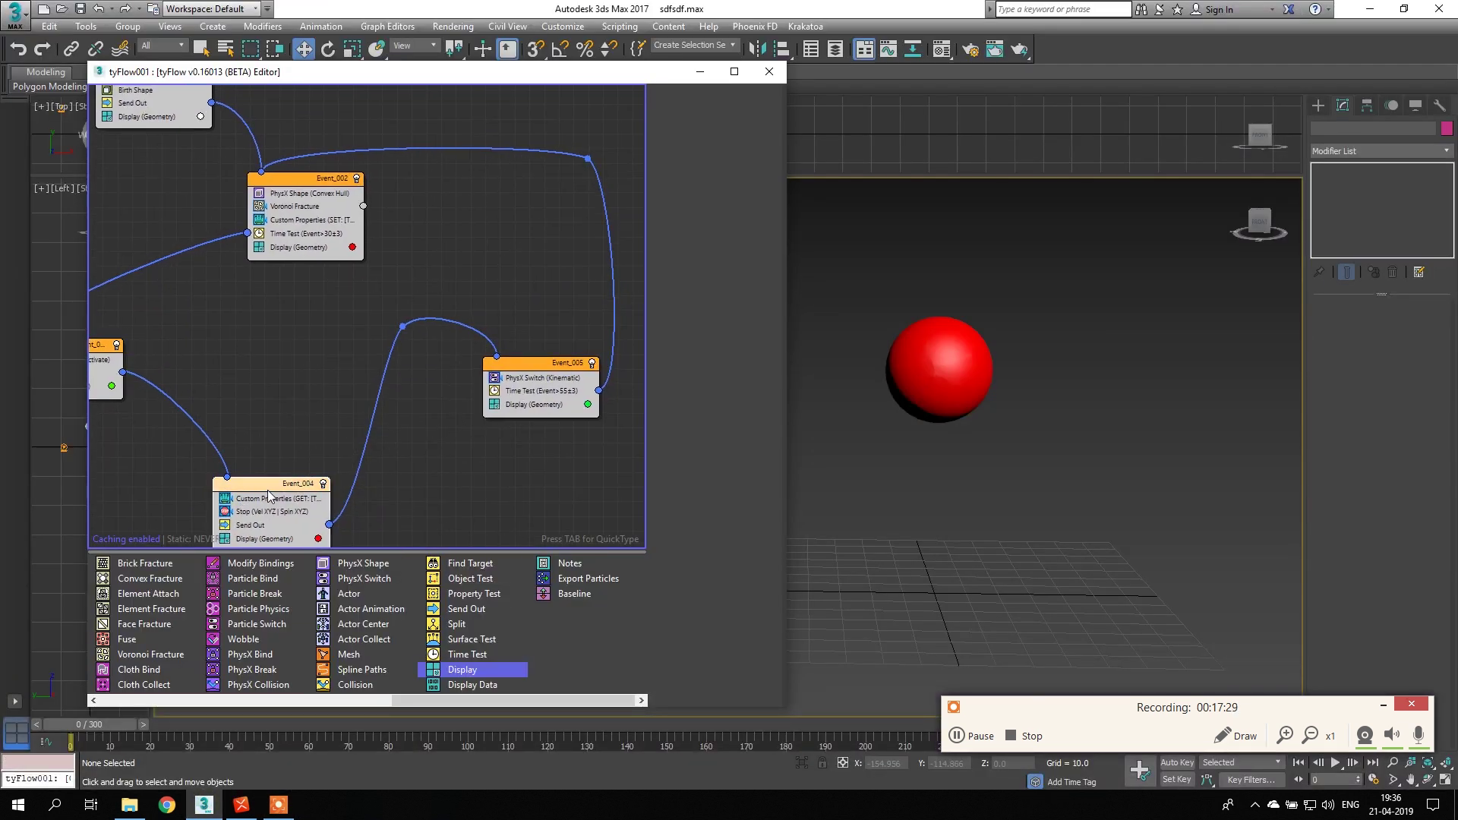
{"action": "left_click_drag", "start_coordinate": [289, 484], "coordinate": [306, 489]}
{"action": "left_click_drag", "start_coordinate": [553, 368], "coordinate": [543, 381]}
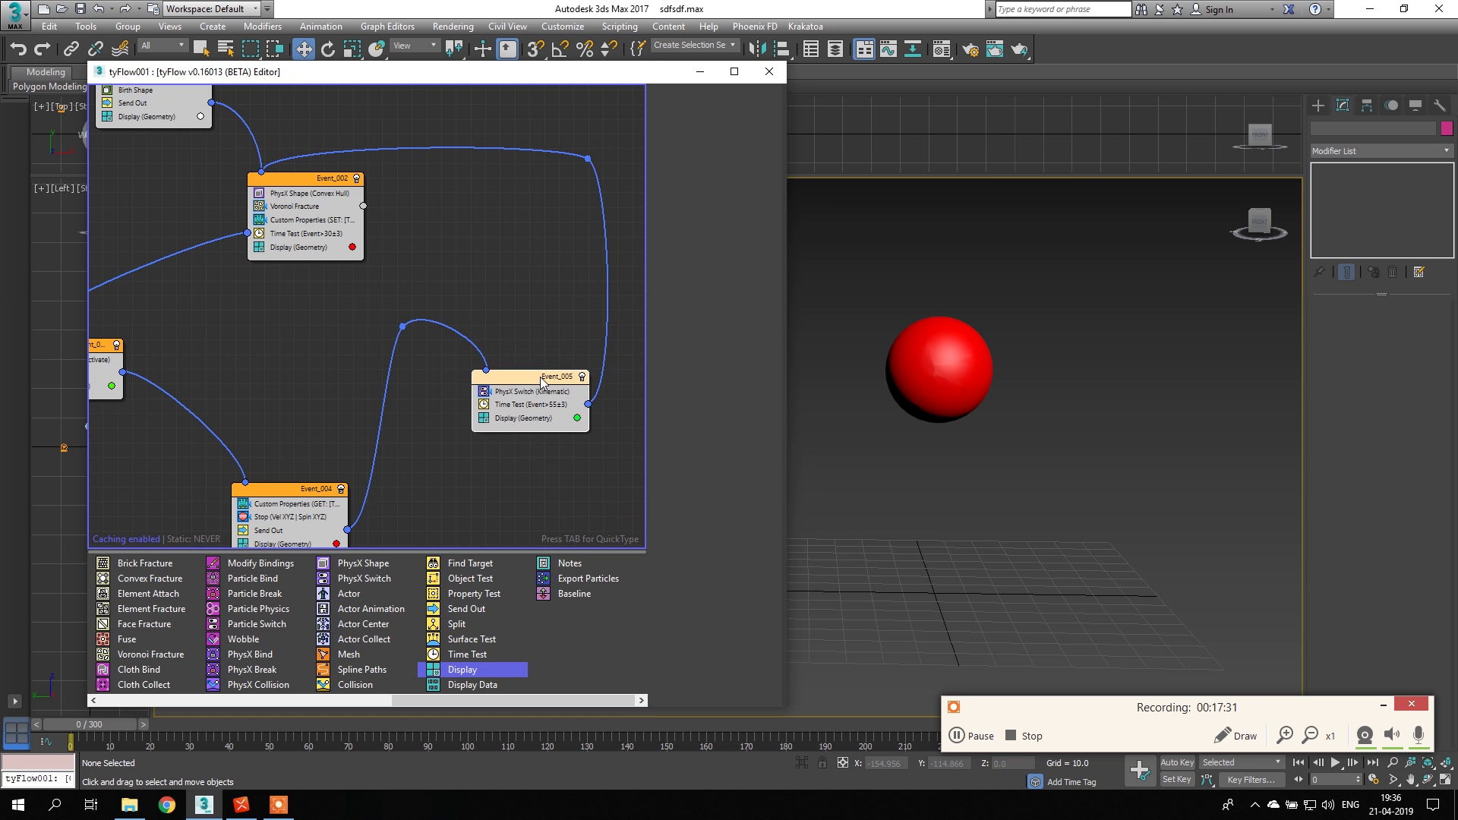